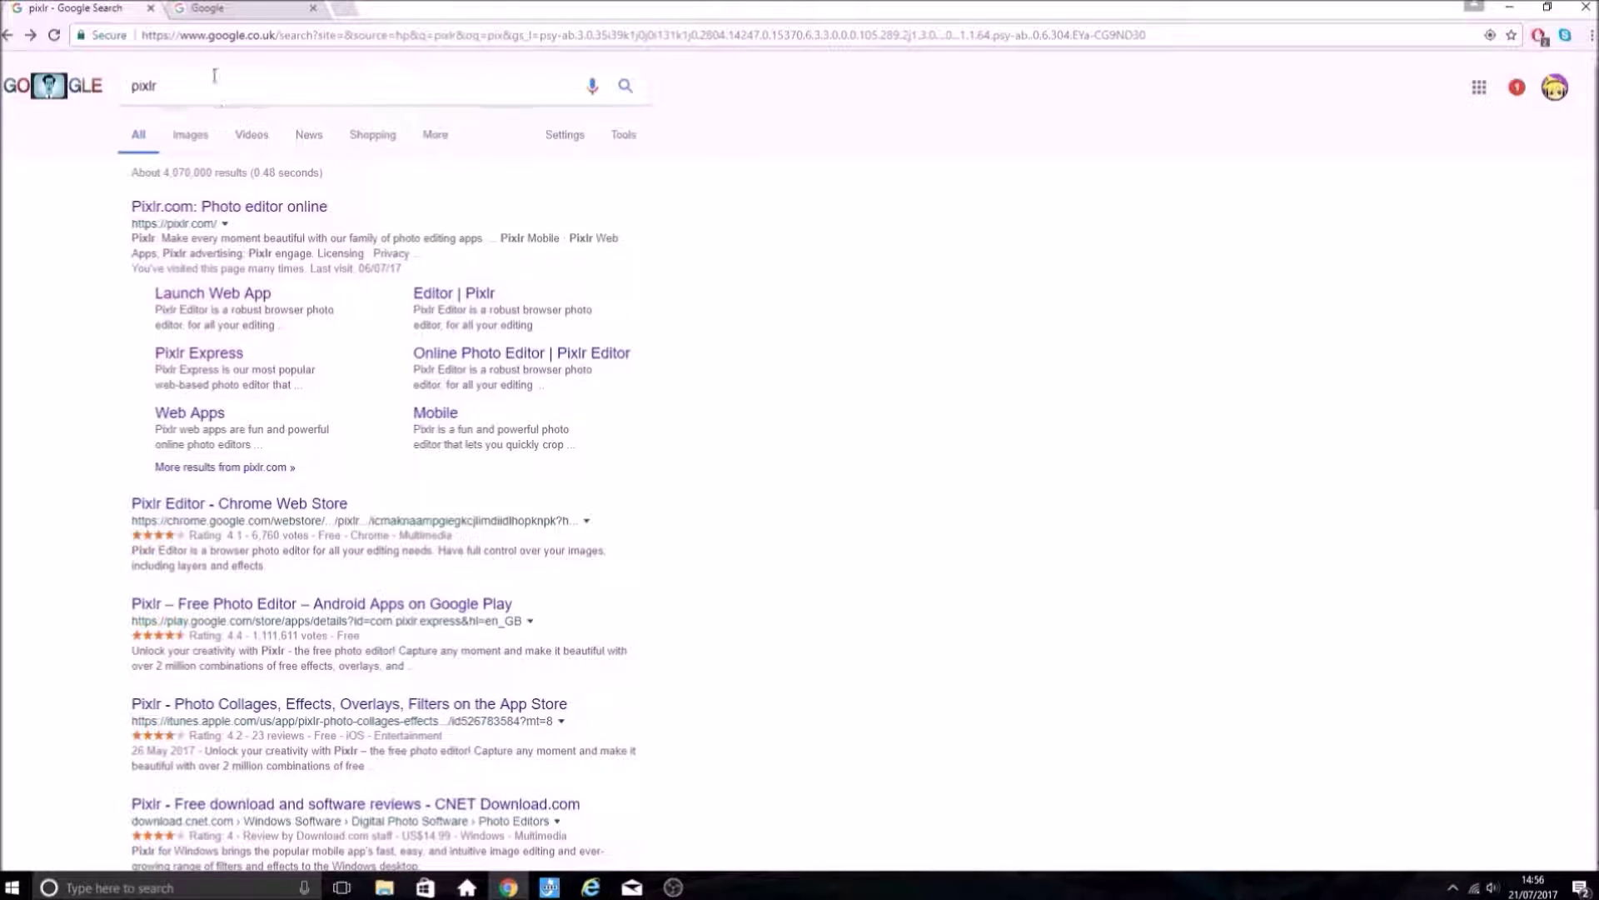
- Open the Pixlr website from the search results and launch the Pixlr Editor web app
click(259, 215)
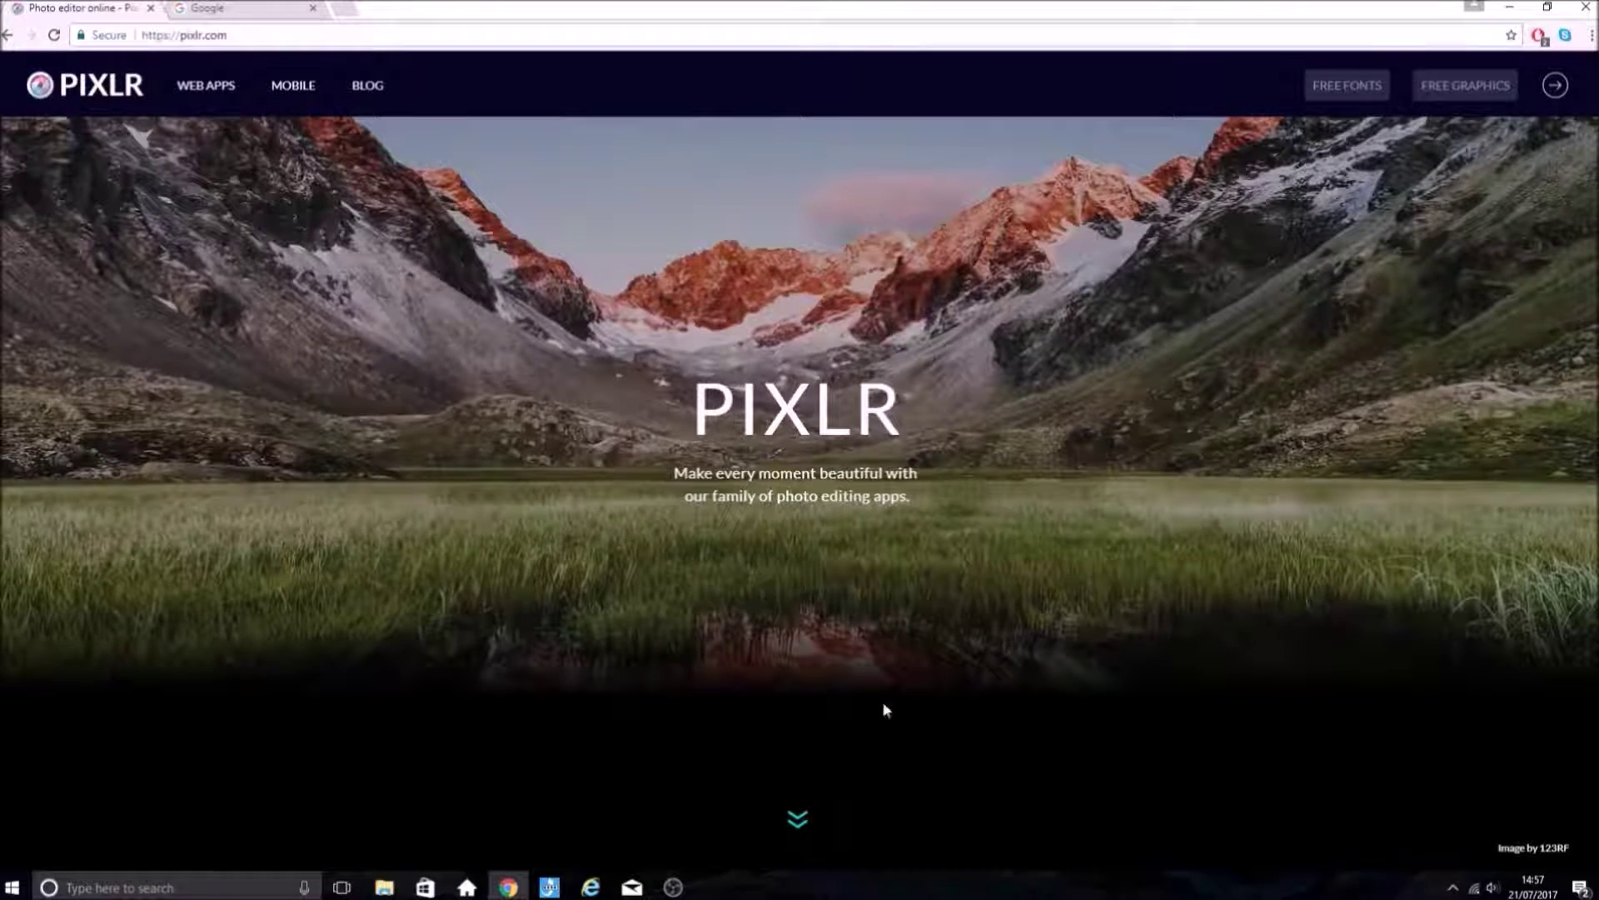
click(796, 824)
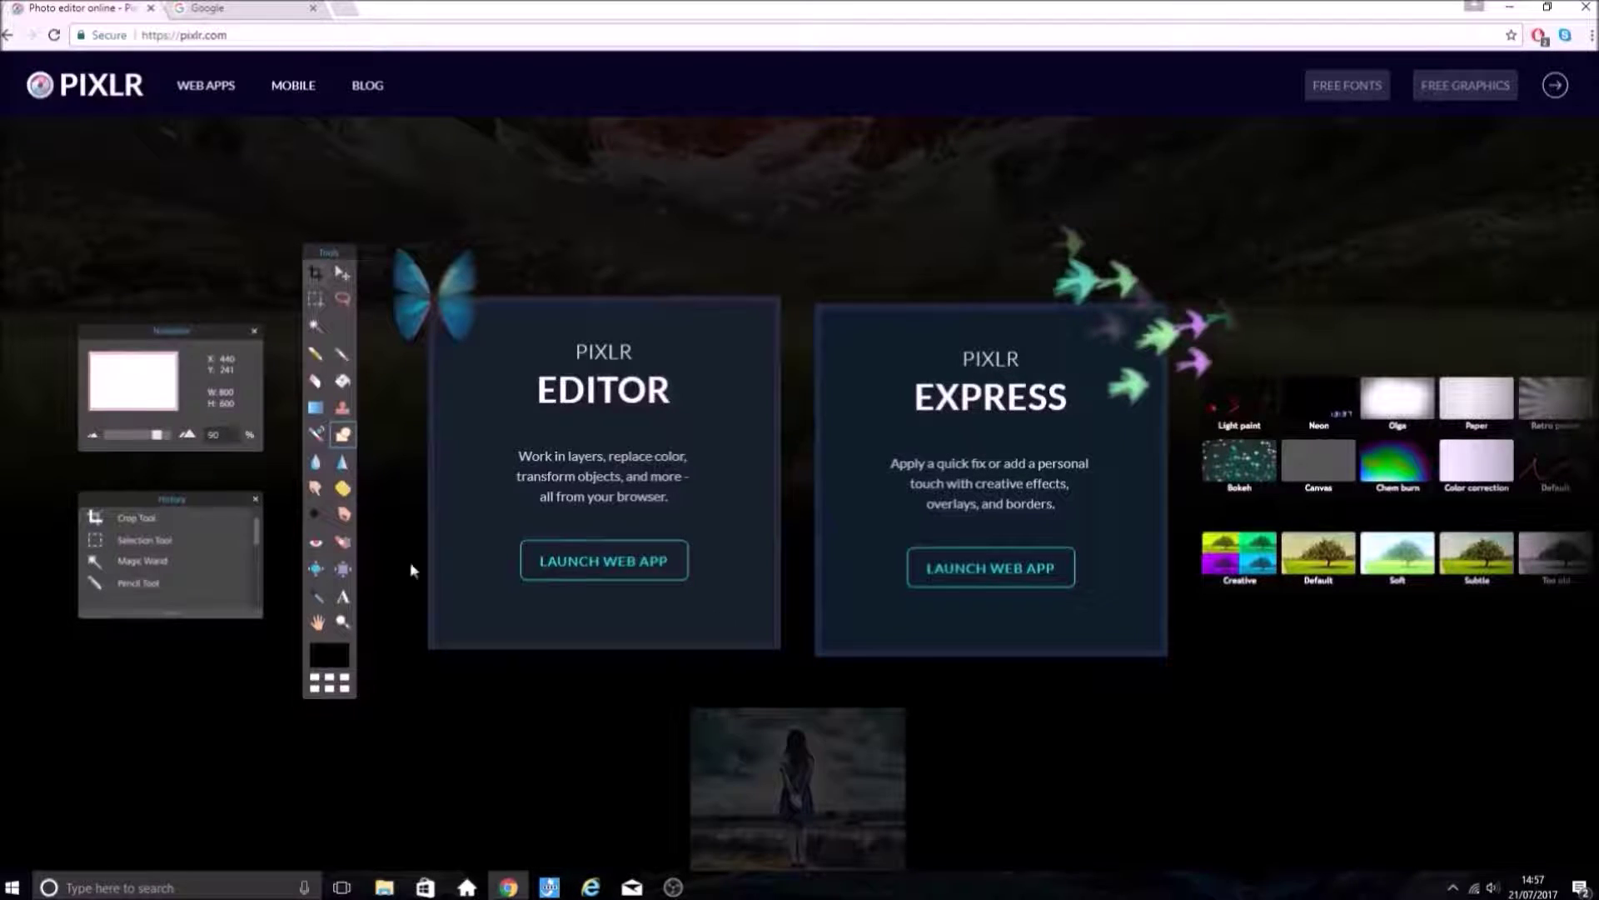
click(597, 573)
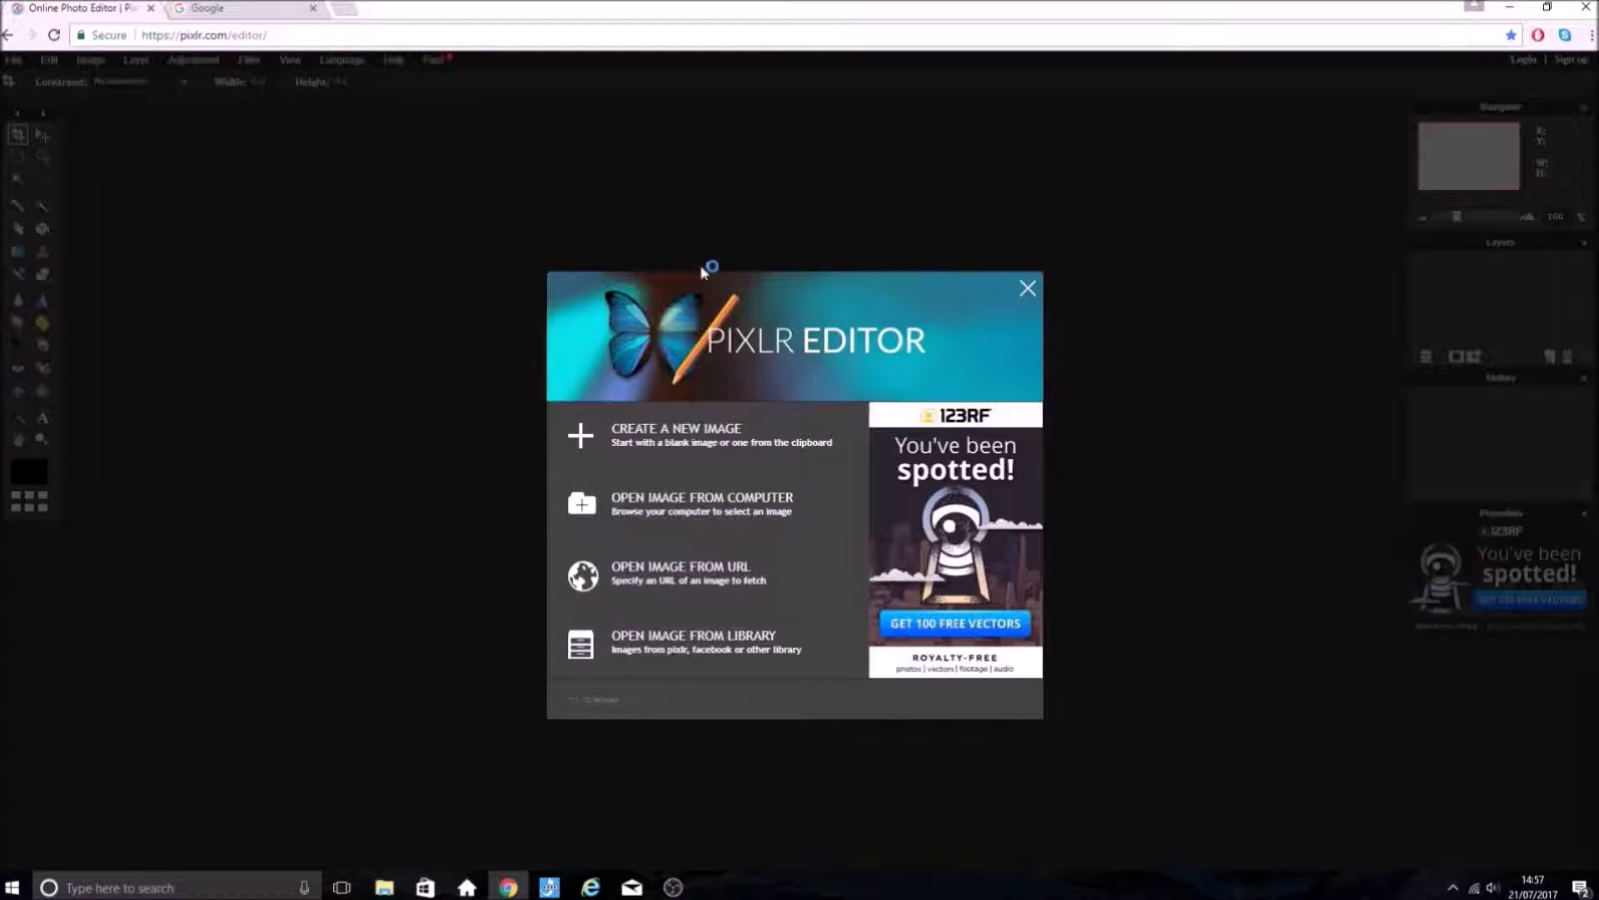
- Create a new blank image 1280 pixels wide and 720 pixels high with a transparent background
click(700, 437)
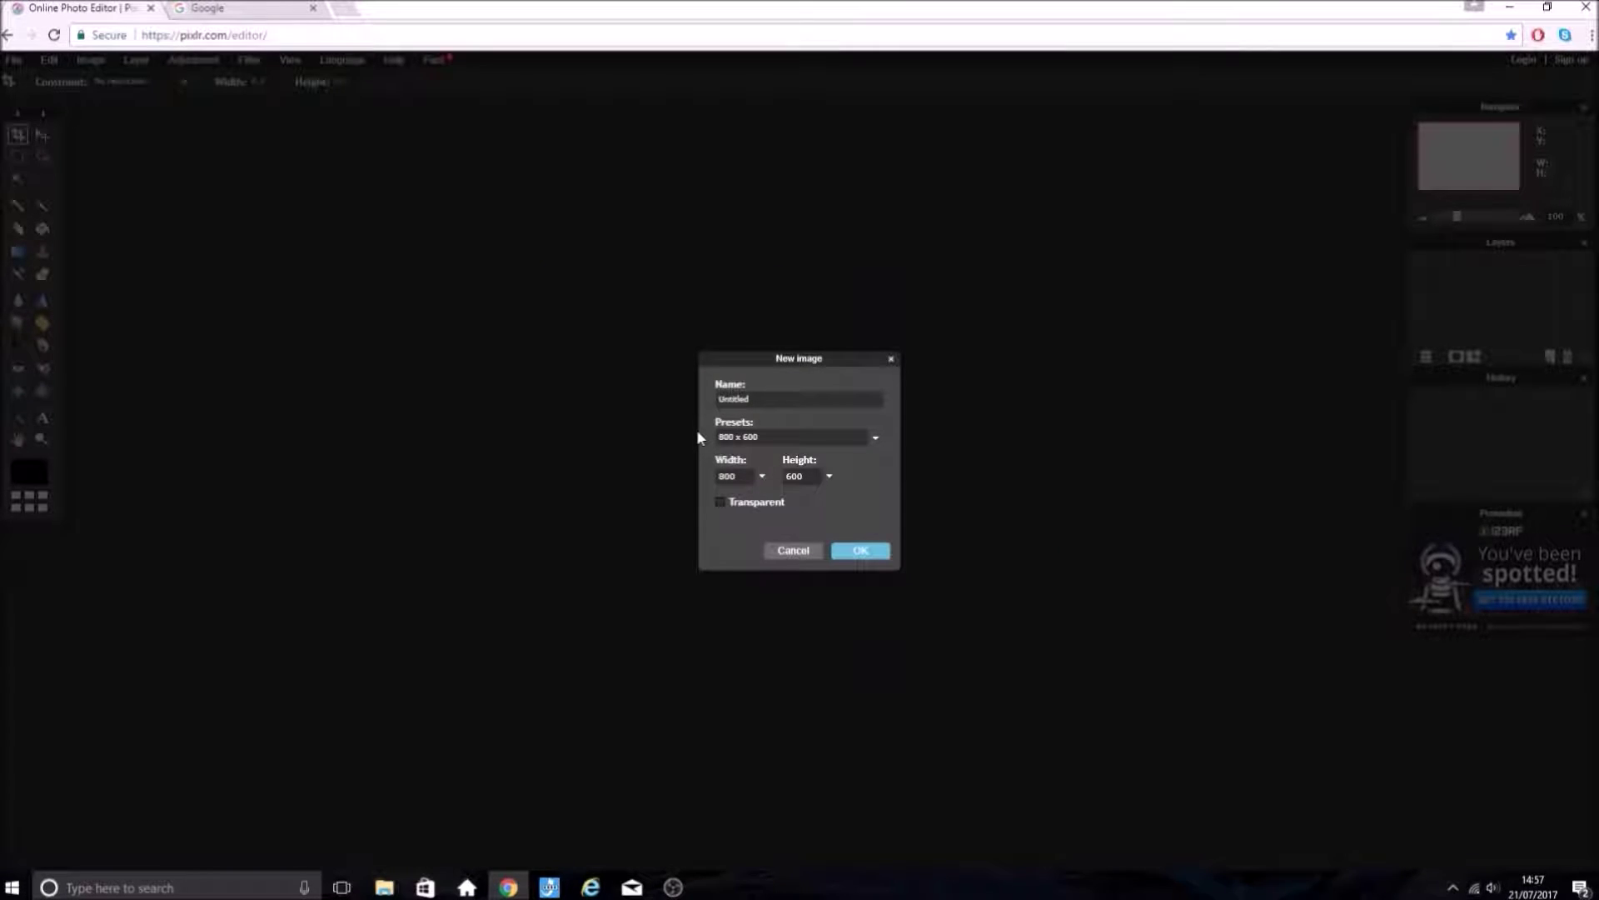
text(1280)
click(863, 551)
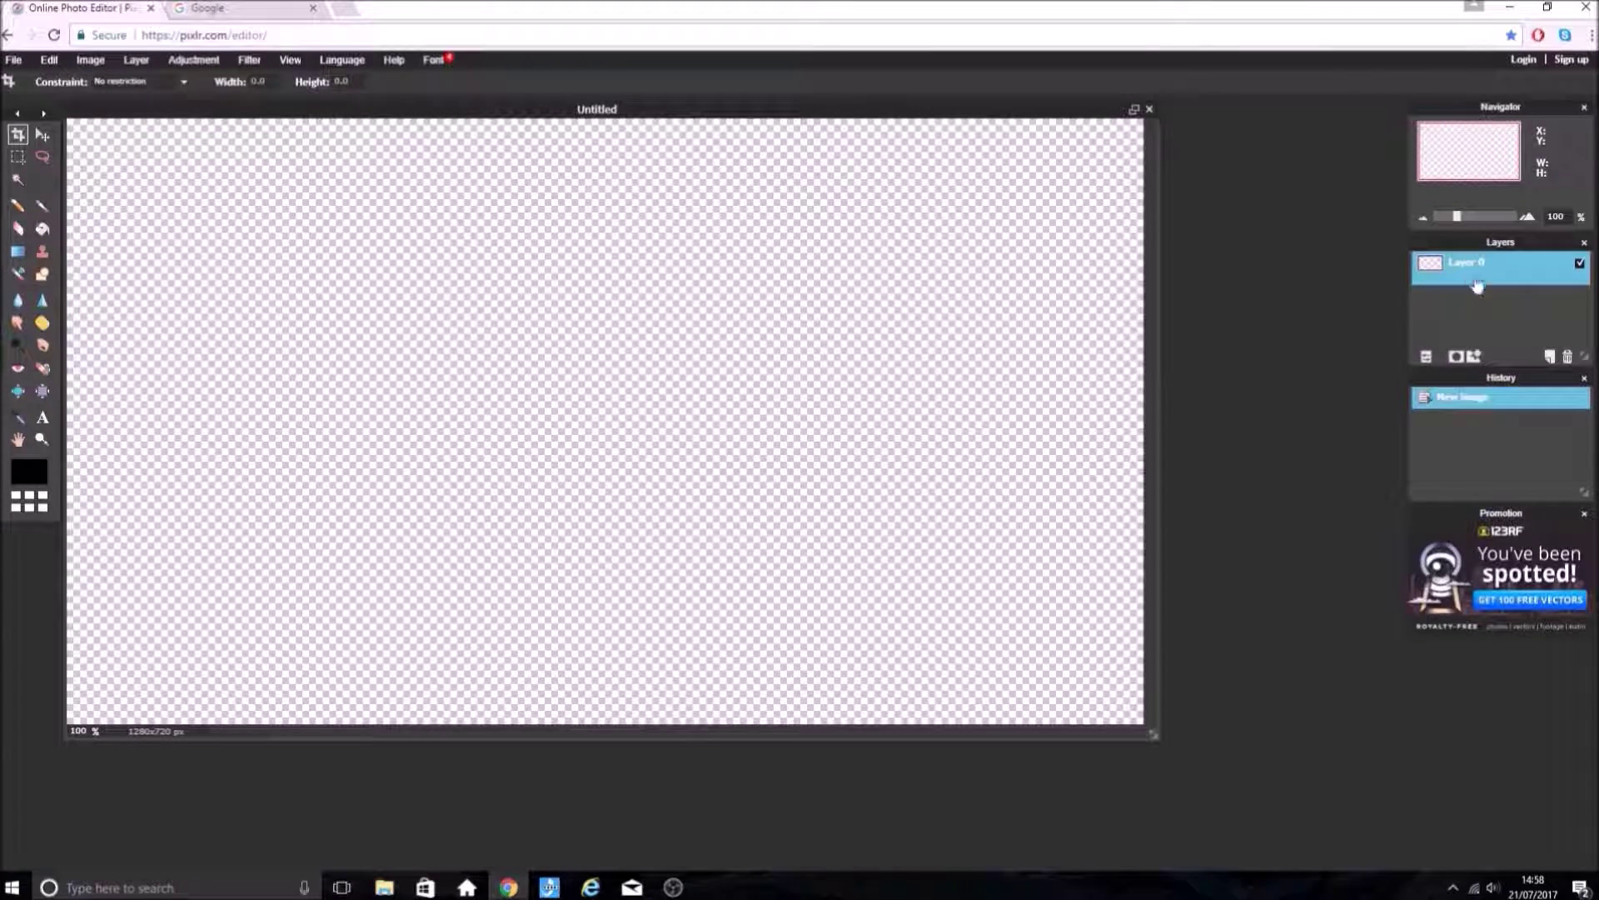
- Close the Promotion panel, move the History panel lower, and enlarge the Layers panel to fill the freed space
click(1584, 513)
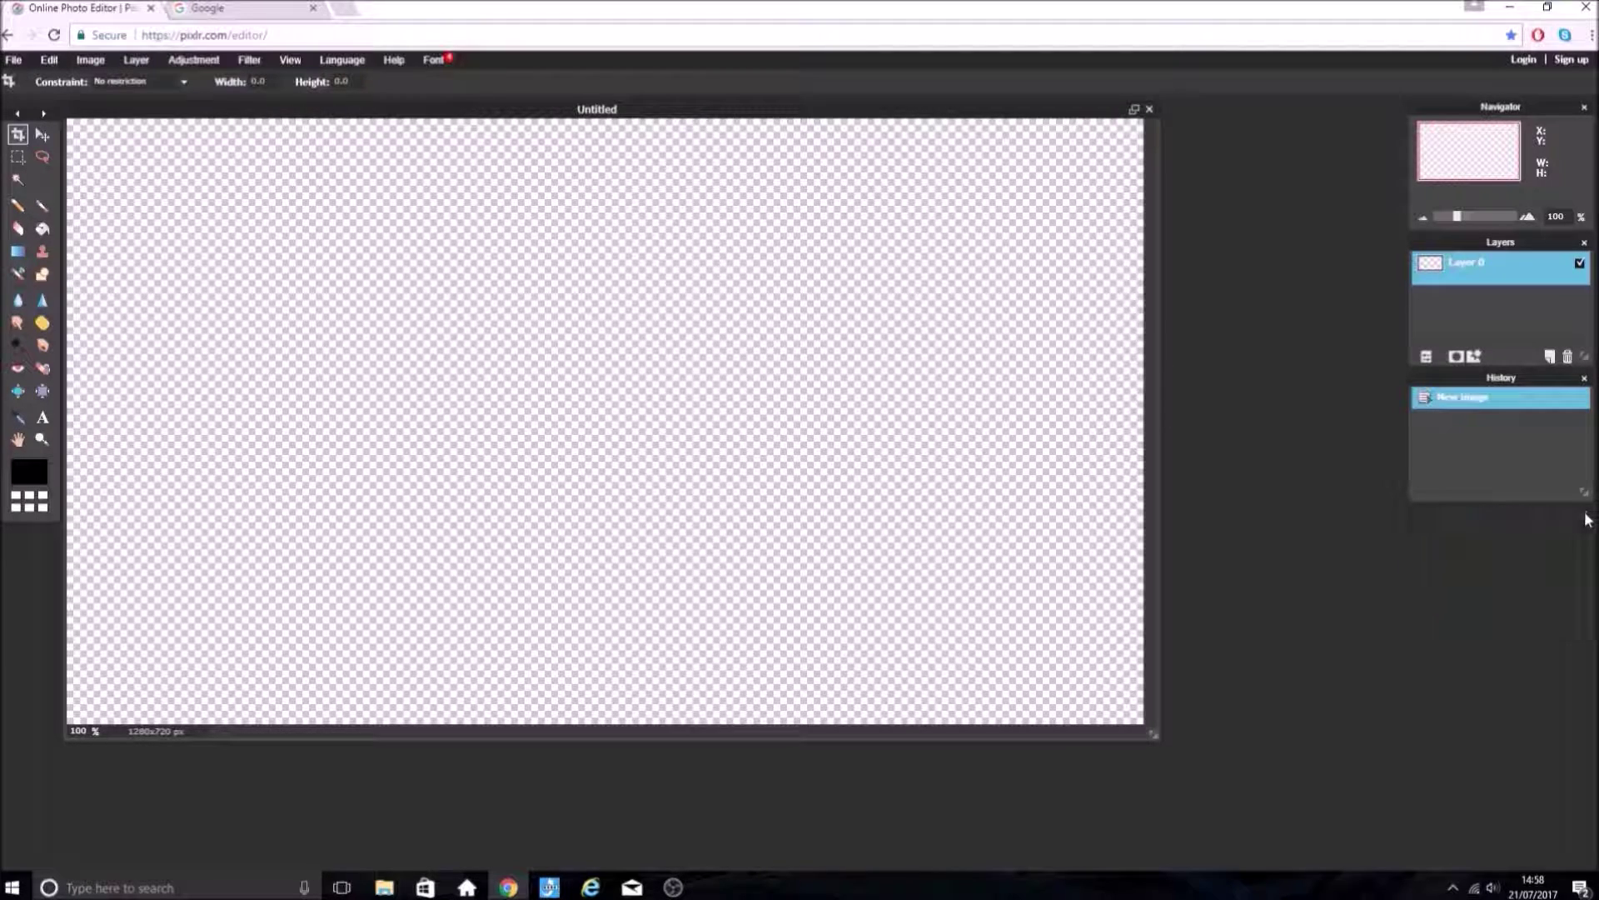
drag(1530, 381, 1535, 514)
drag(1585, 356, 1586, 491)
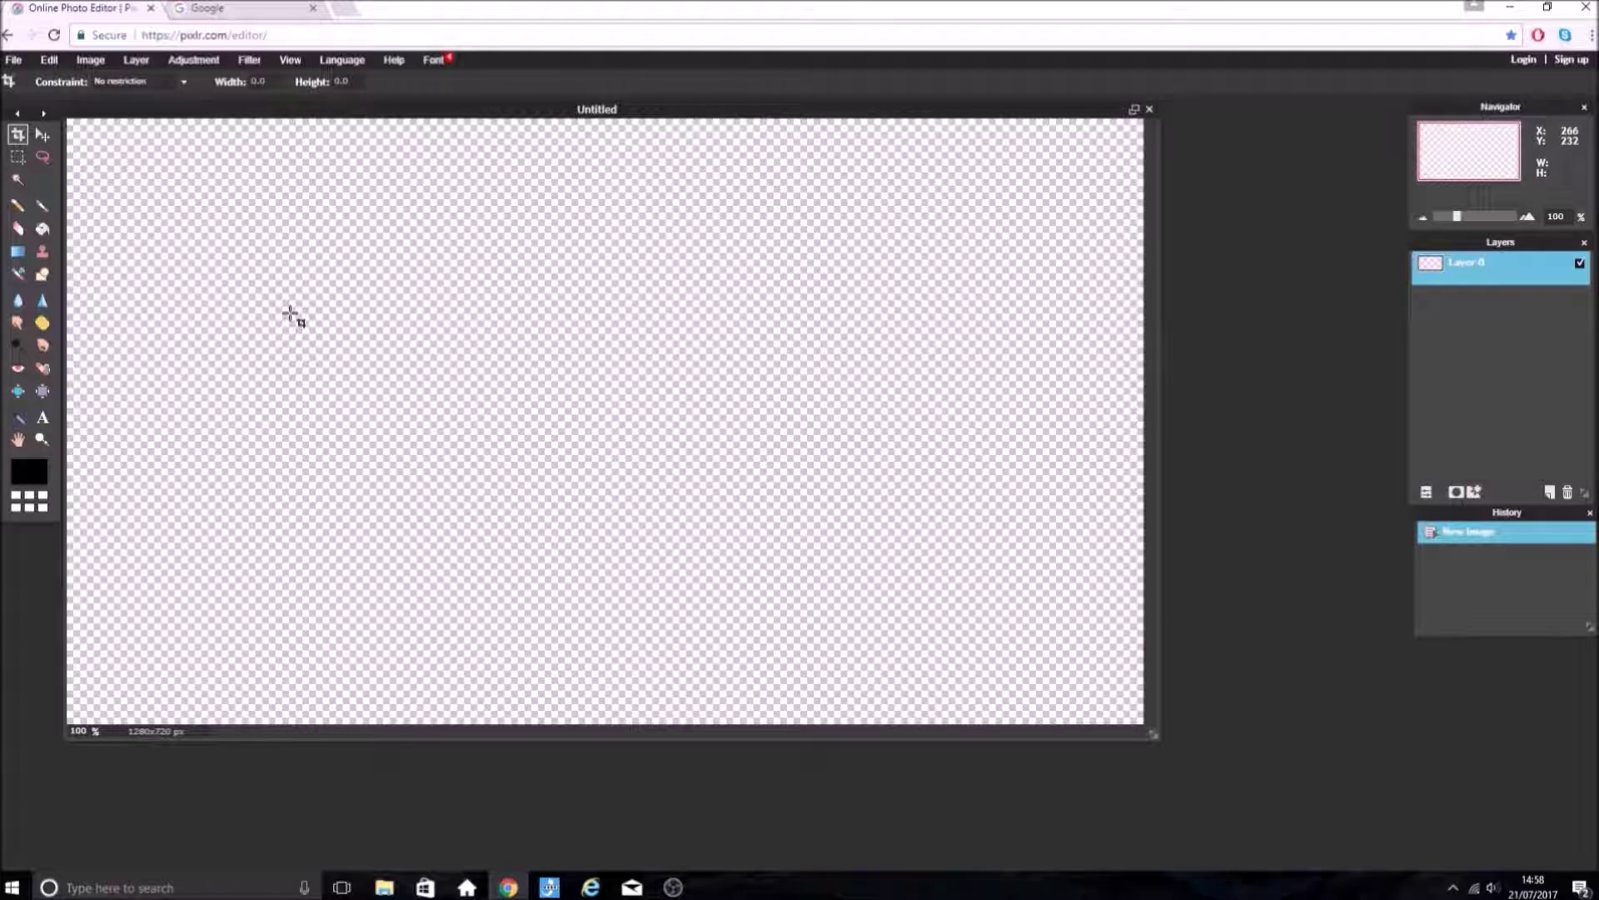
- Switch to the Google tab and run an image search for "sunburst"
click(241, 7)
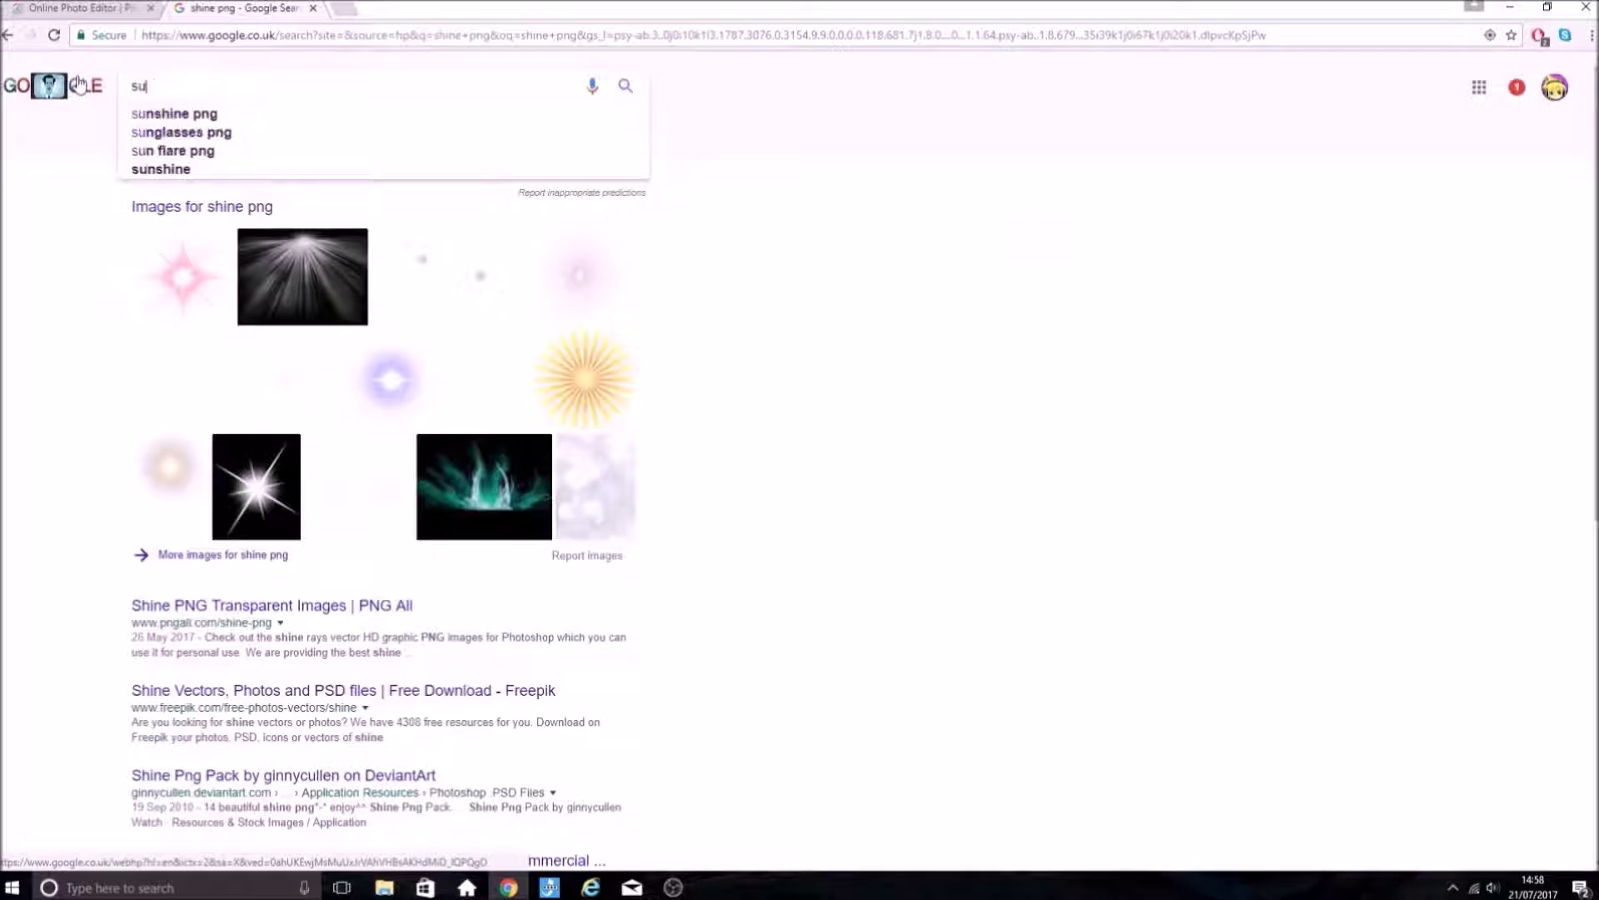
text(nburs)
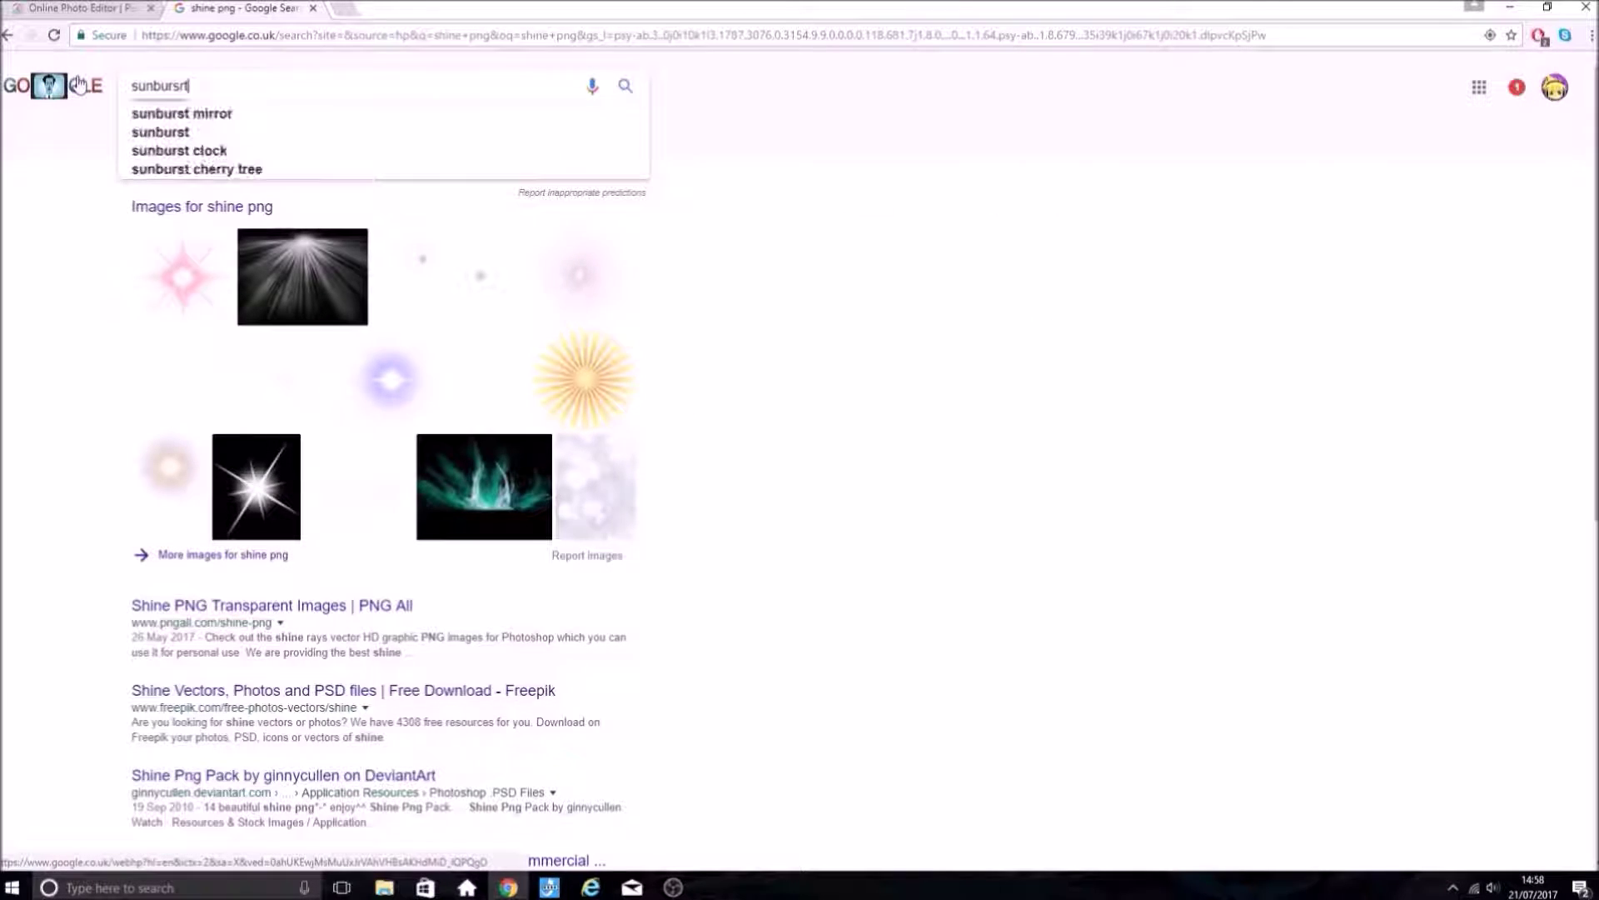
text(t)
key(Return)
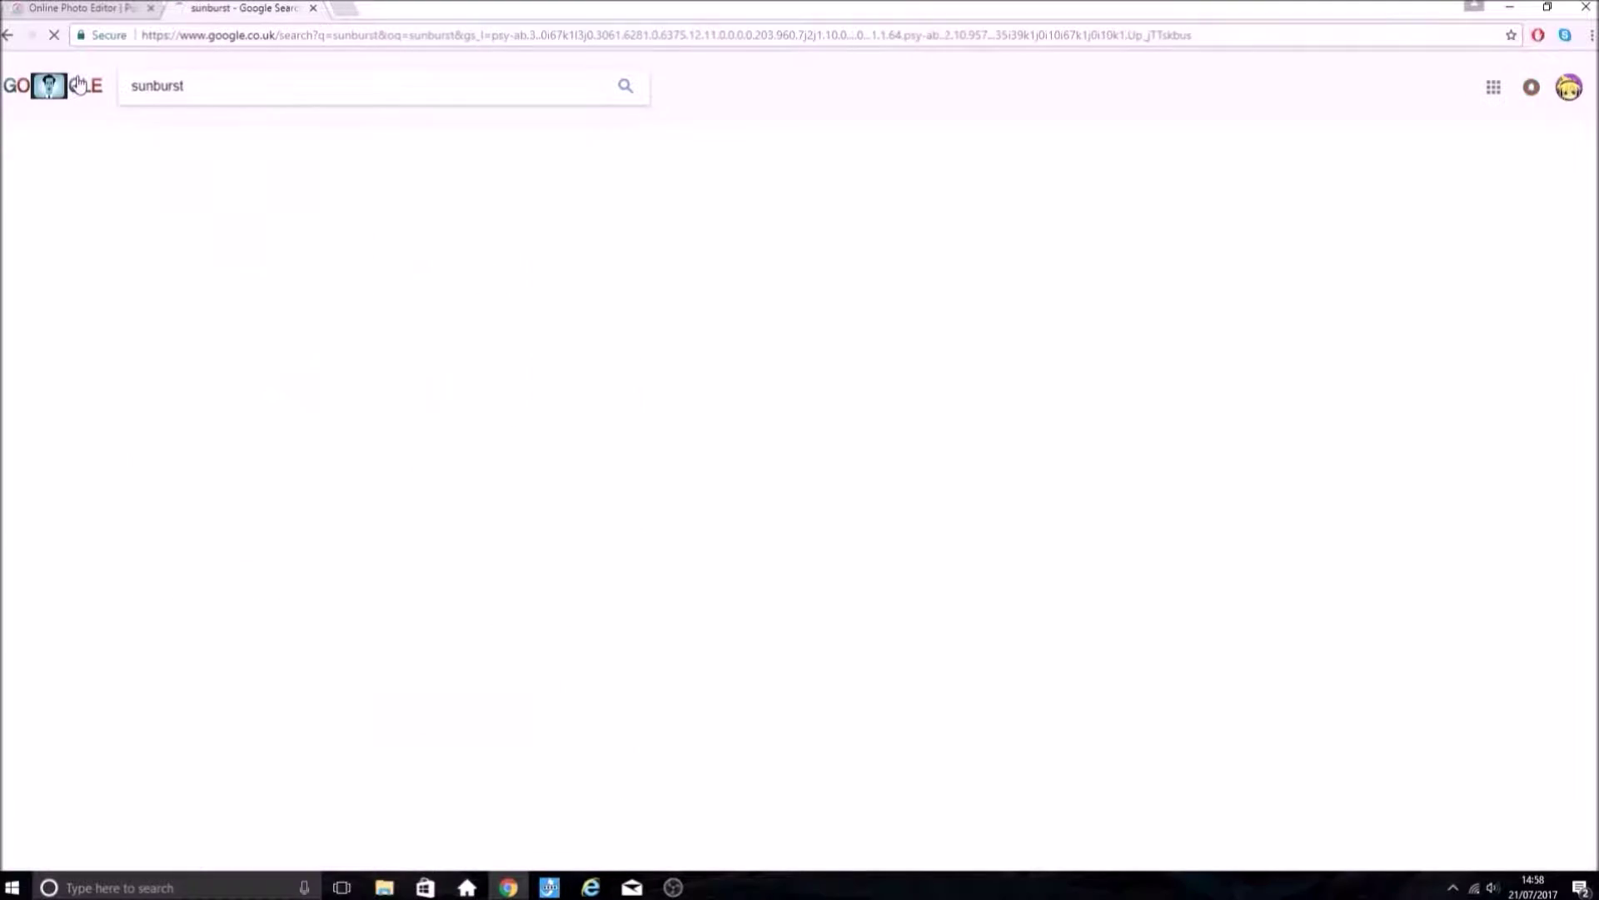
click(190, 135)
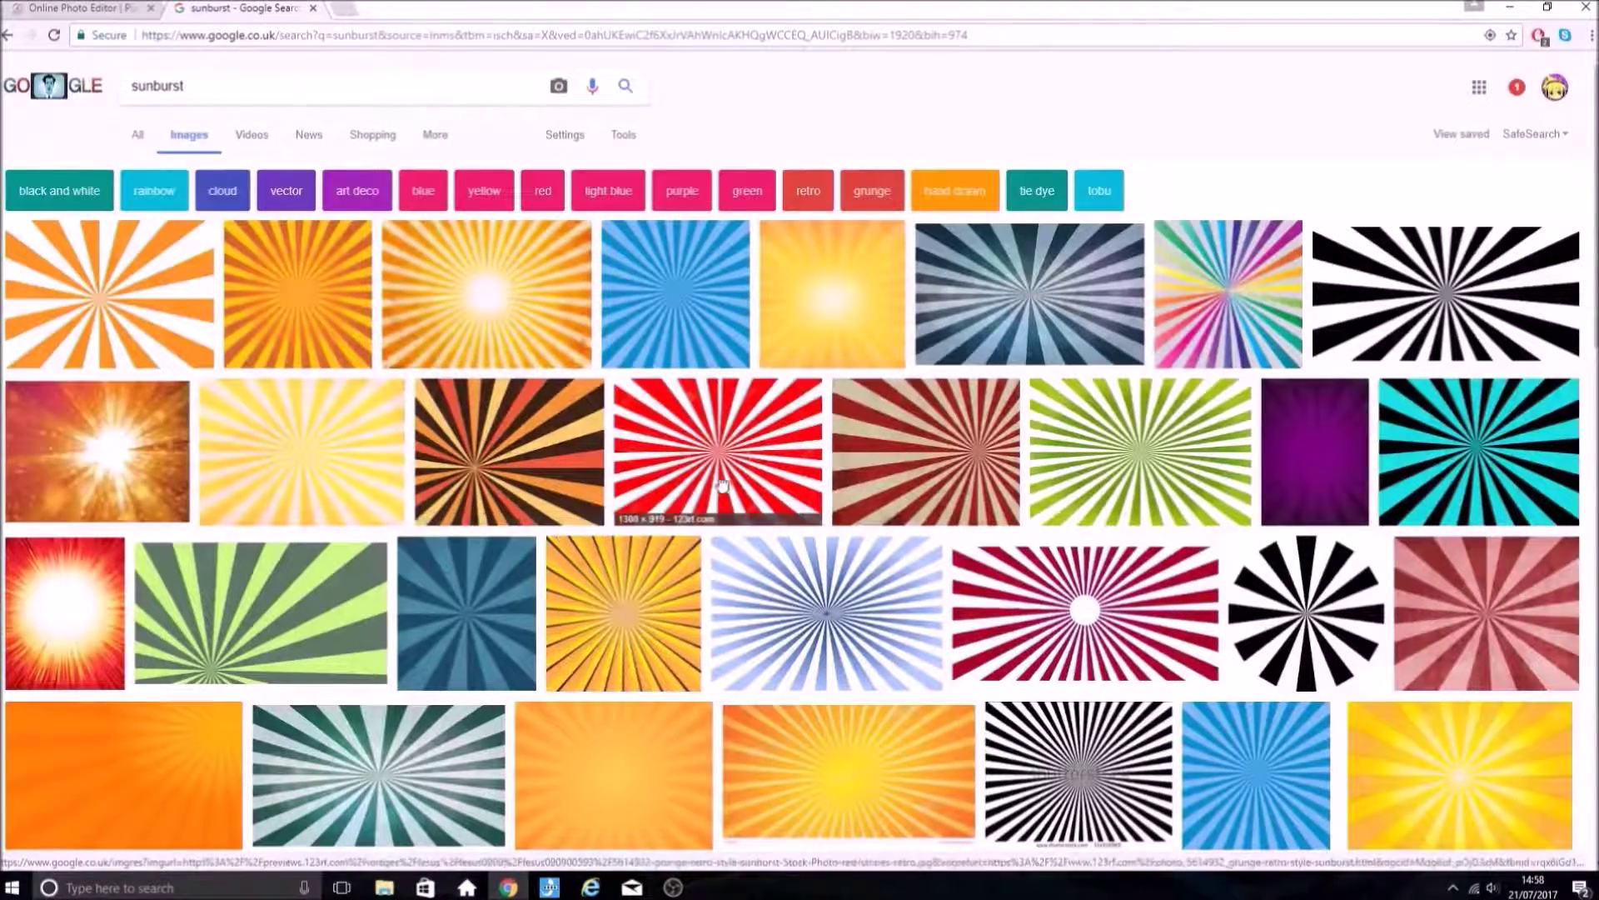
- Browse the sunburst image results and refine the search to "sunburst 1280x720"
scroll(563, 531, down, 4)
scroll(748, 468, down, 2)
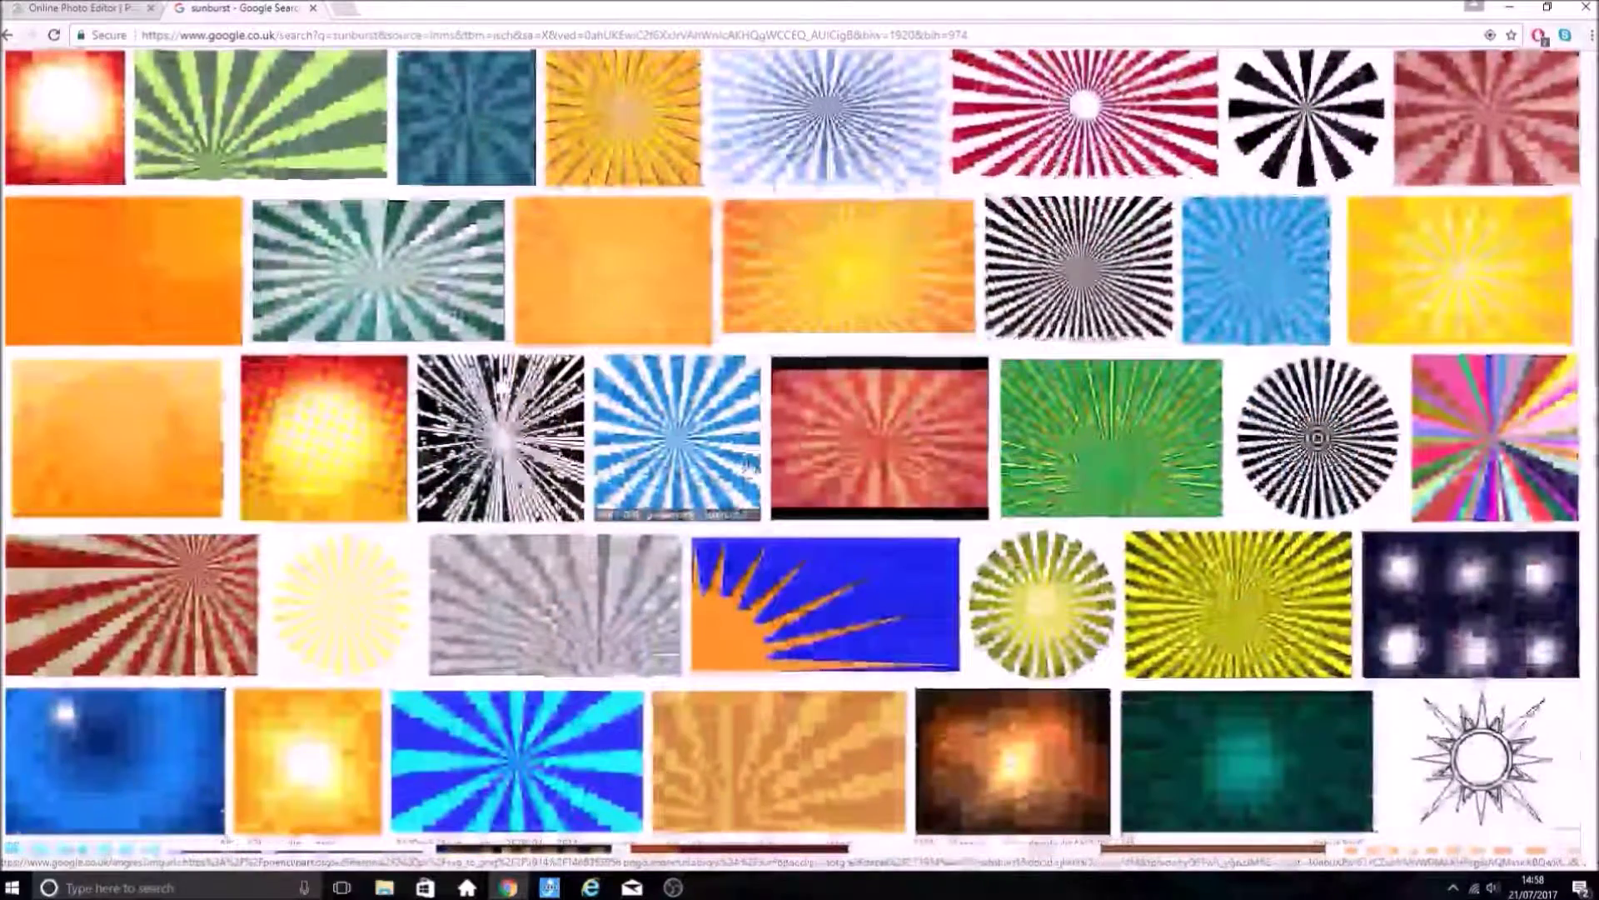
scroll(798, 267, up, 2)
scroll(798, 267, up, 2)
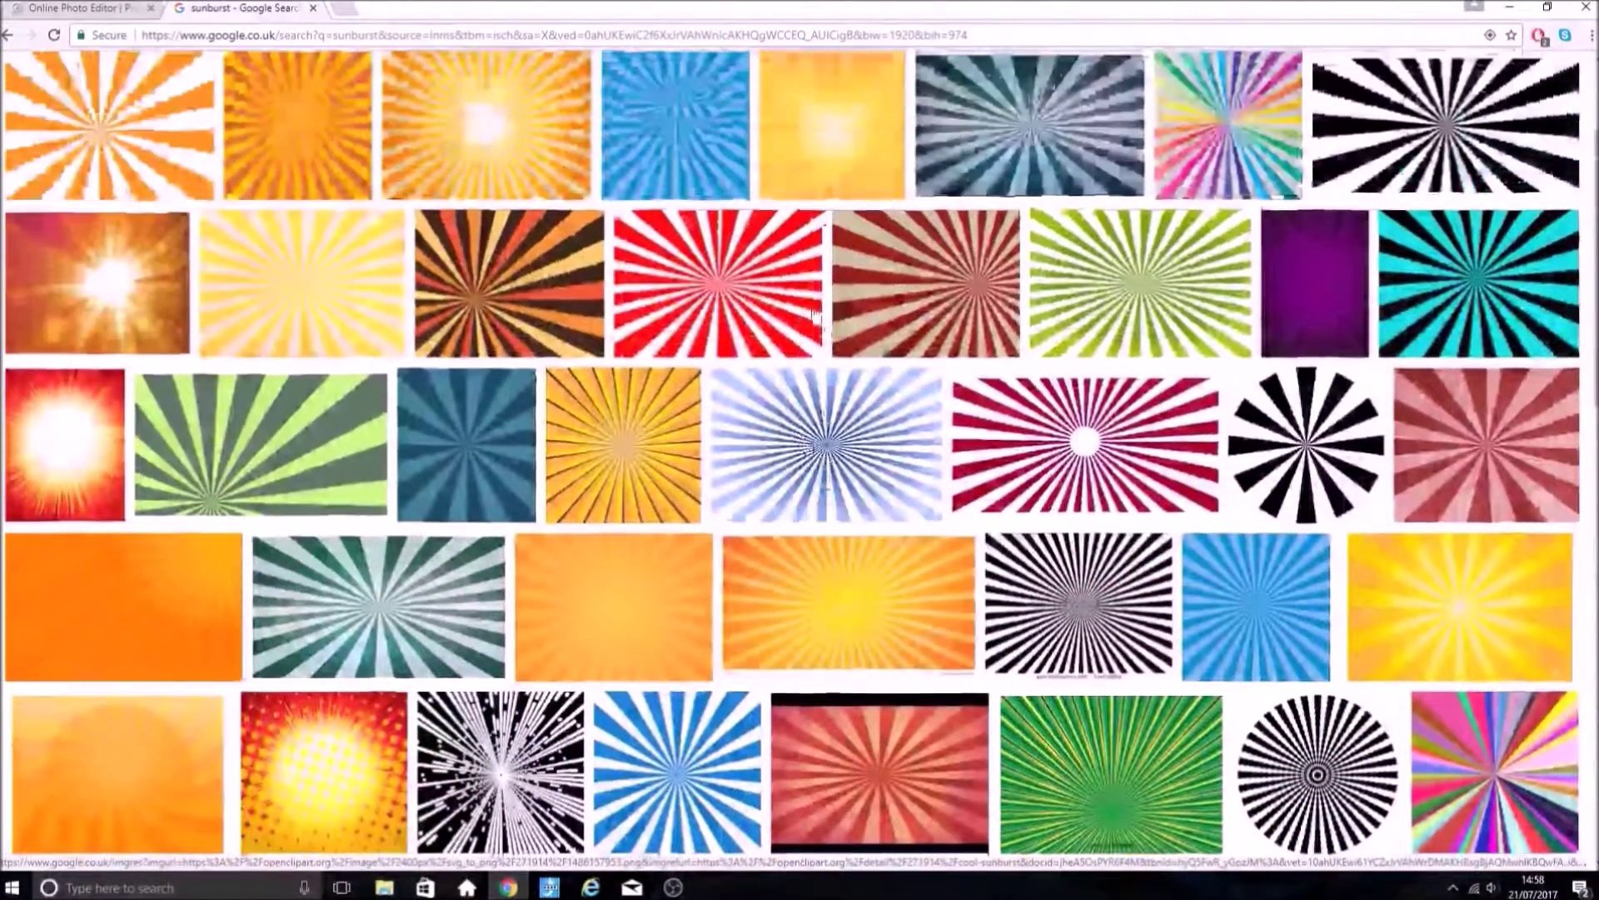
scroll(656, 337, down, 1)
scroll(655, 337, up, 3)
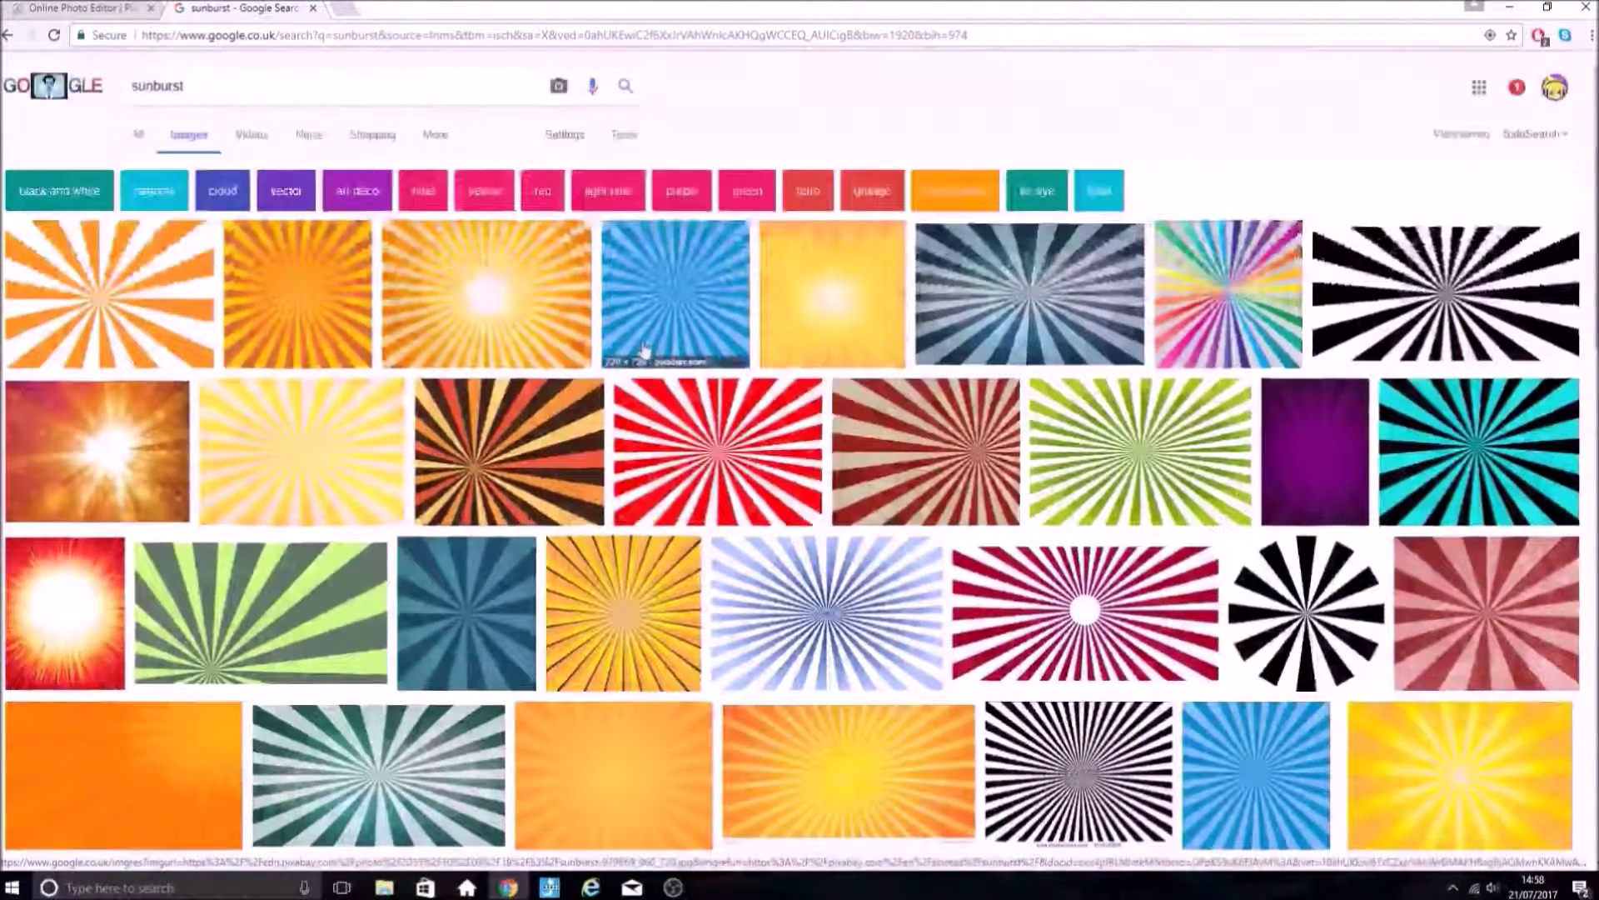
click(352, 86)
text(2)
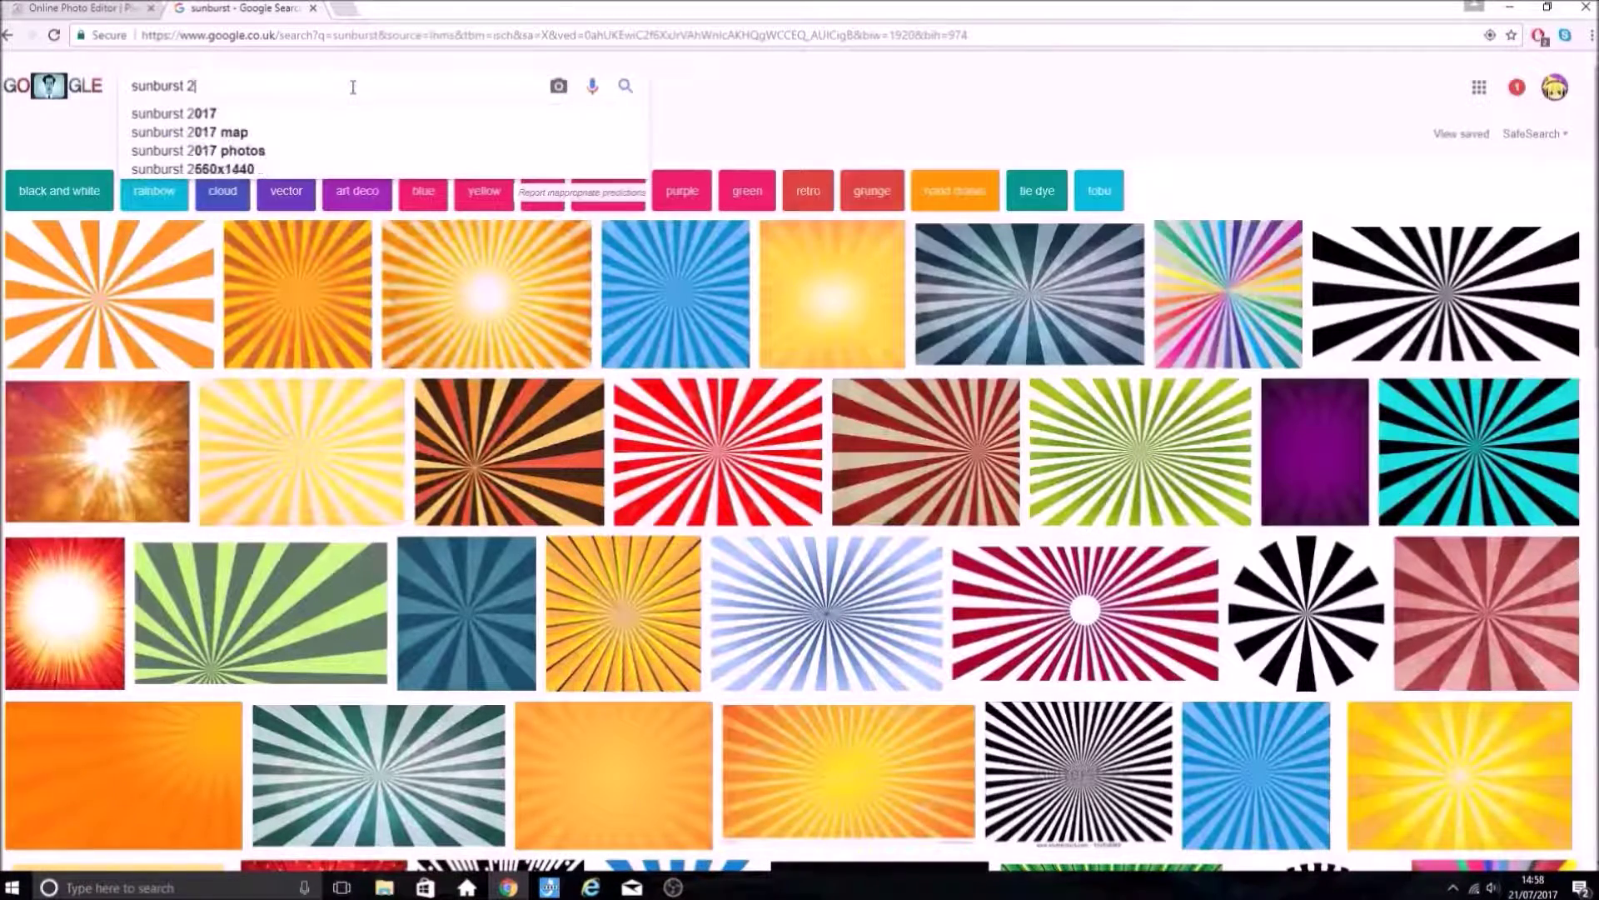
key(BackSpace)
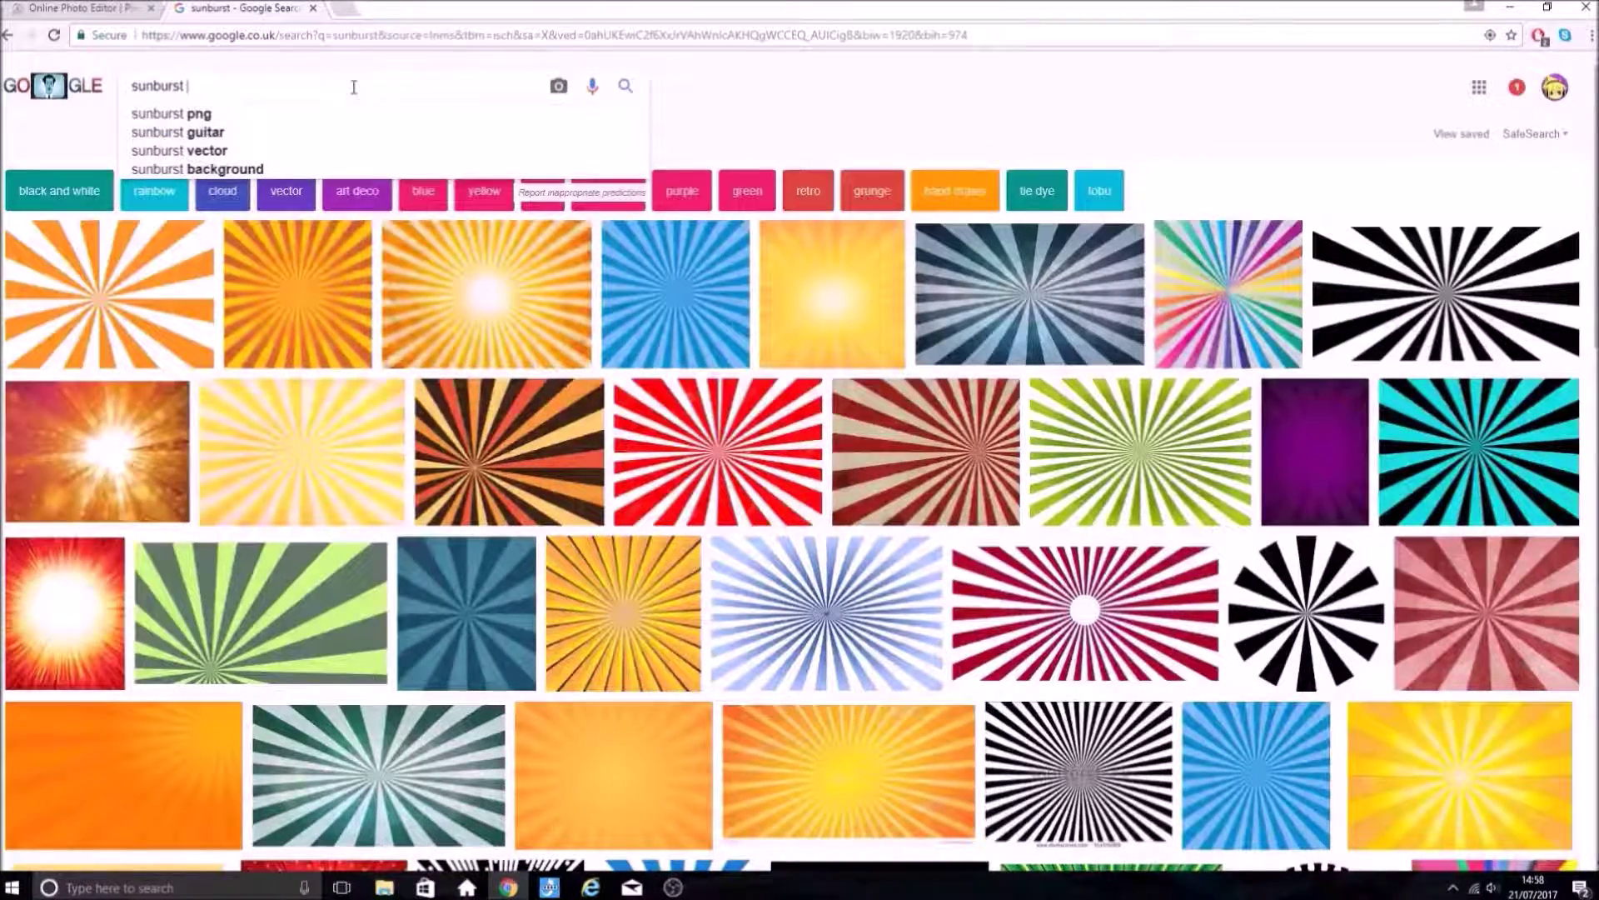
text(1280x720)
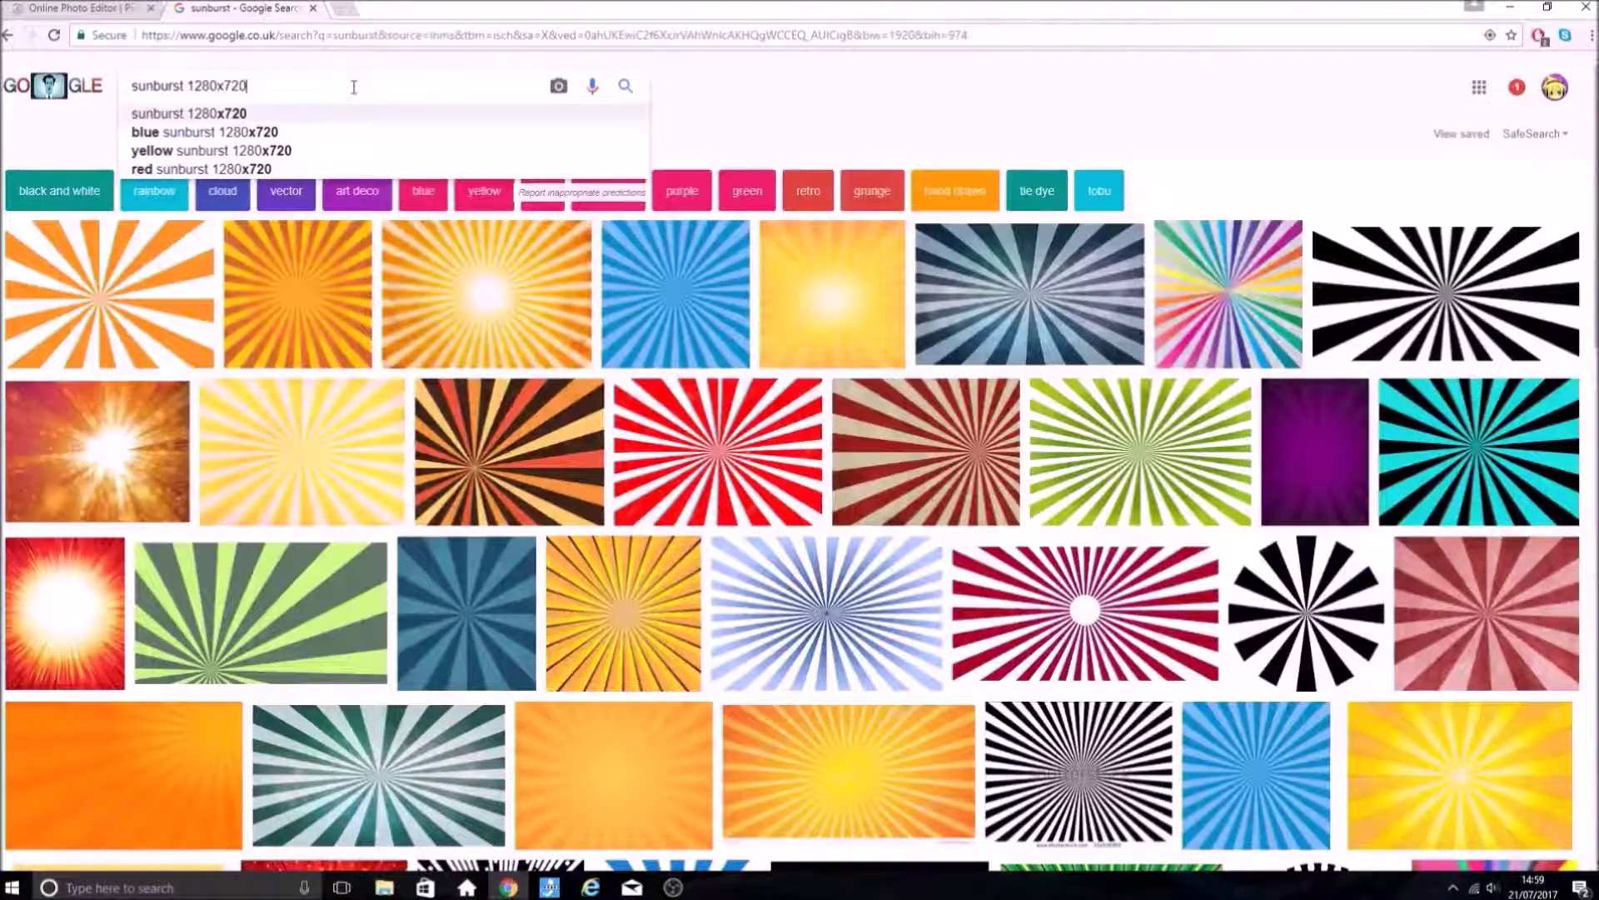
key(Return)
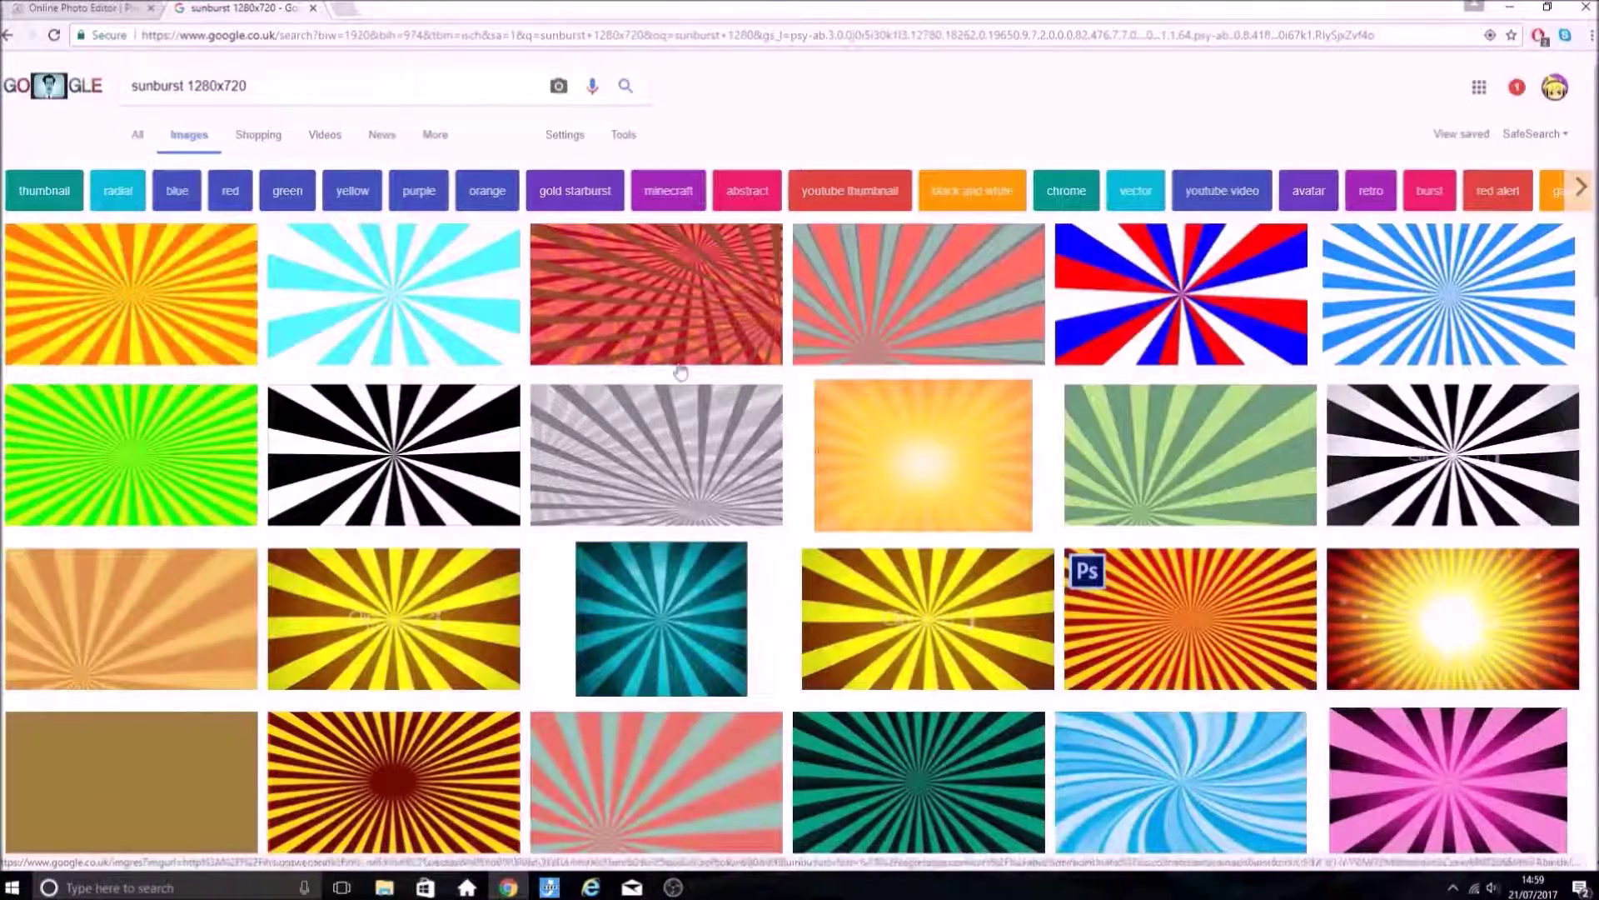
- Save the first orange and yellow sunburst image to the Pictures folder as "maxresdefault (7)" and dismiss the downloads bar
click(178, 283)
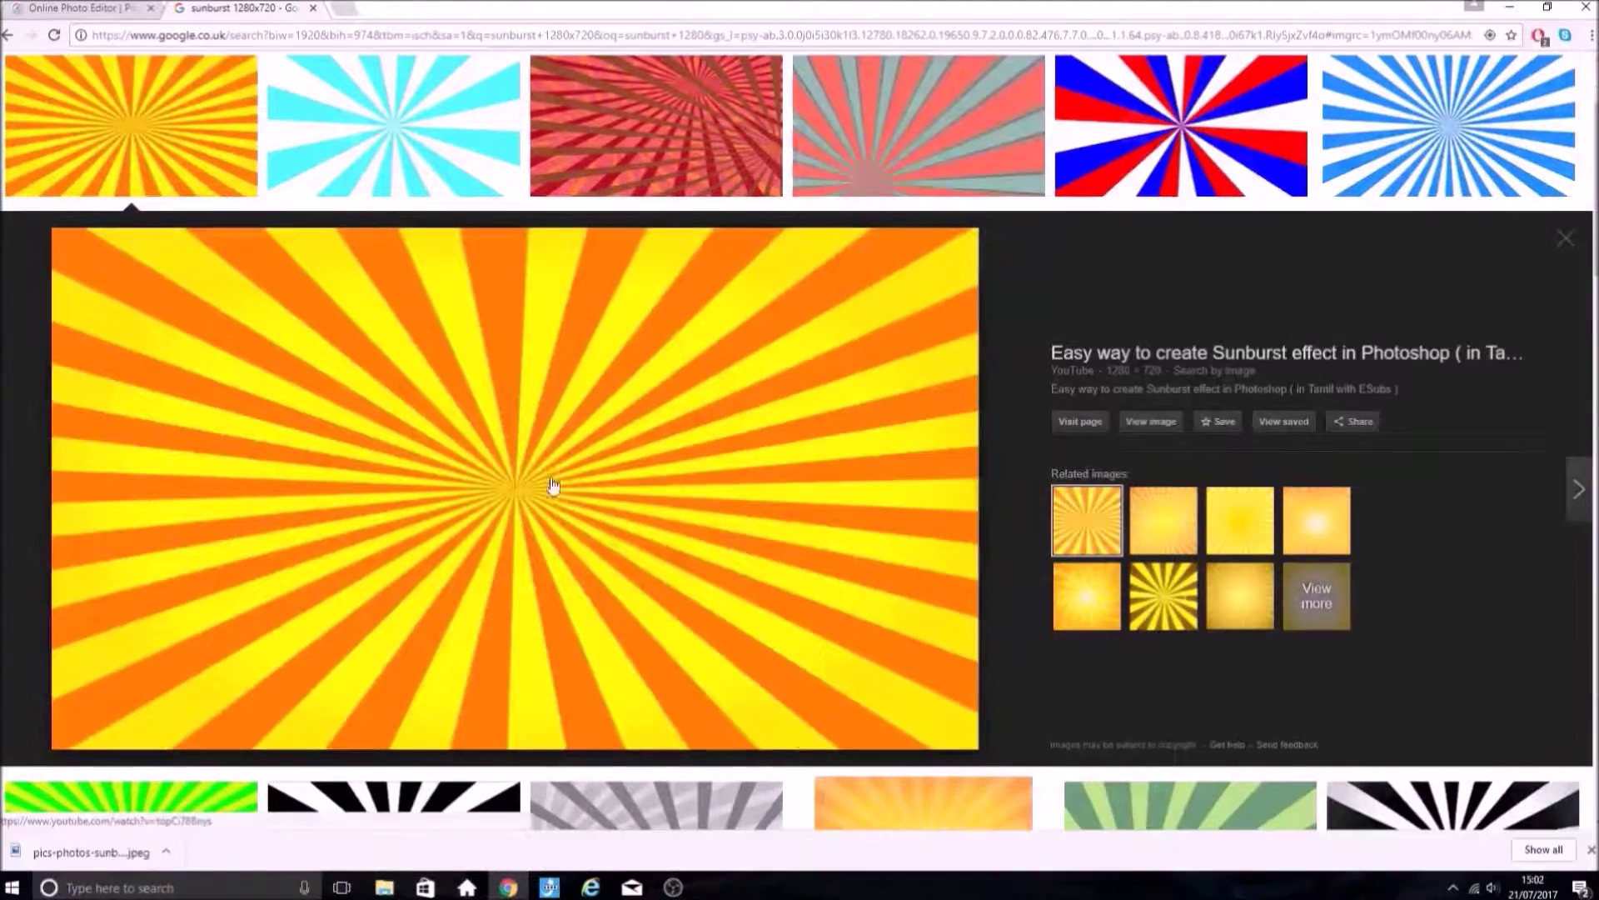
right_click(553, 480)
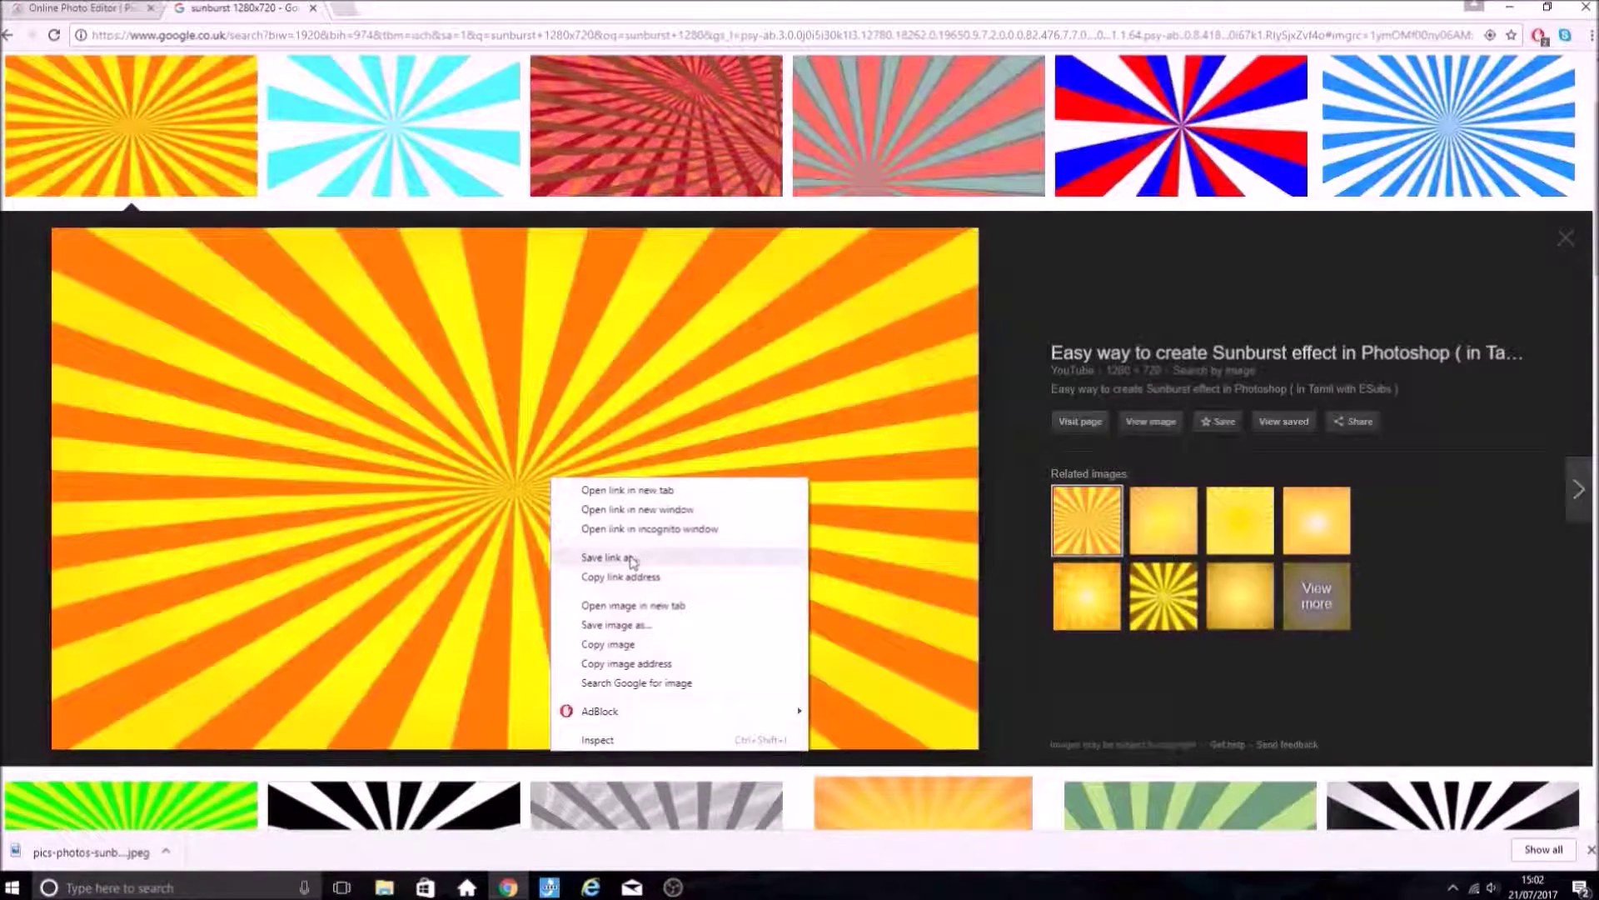
click(618, 624)
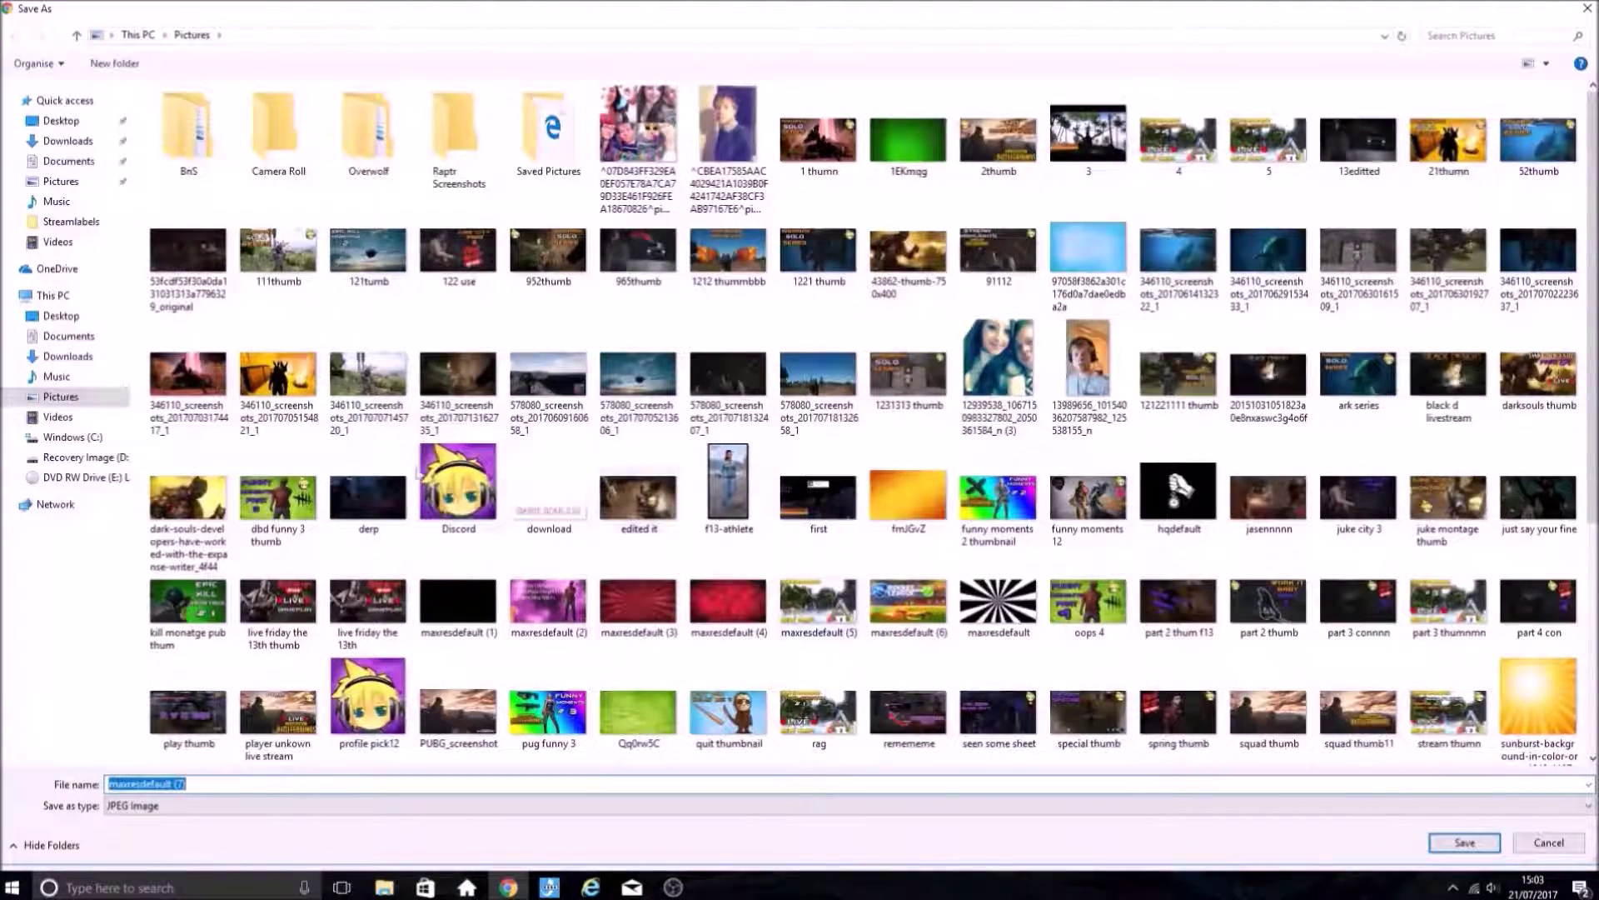
click(61, 398)
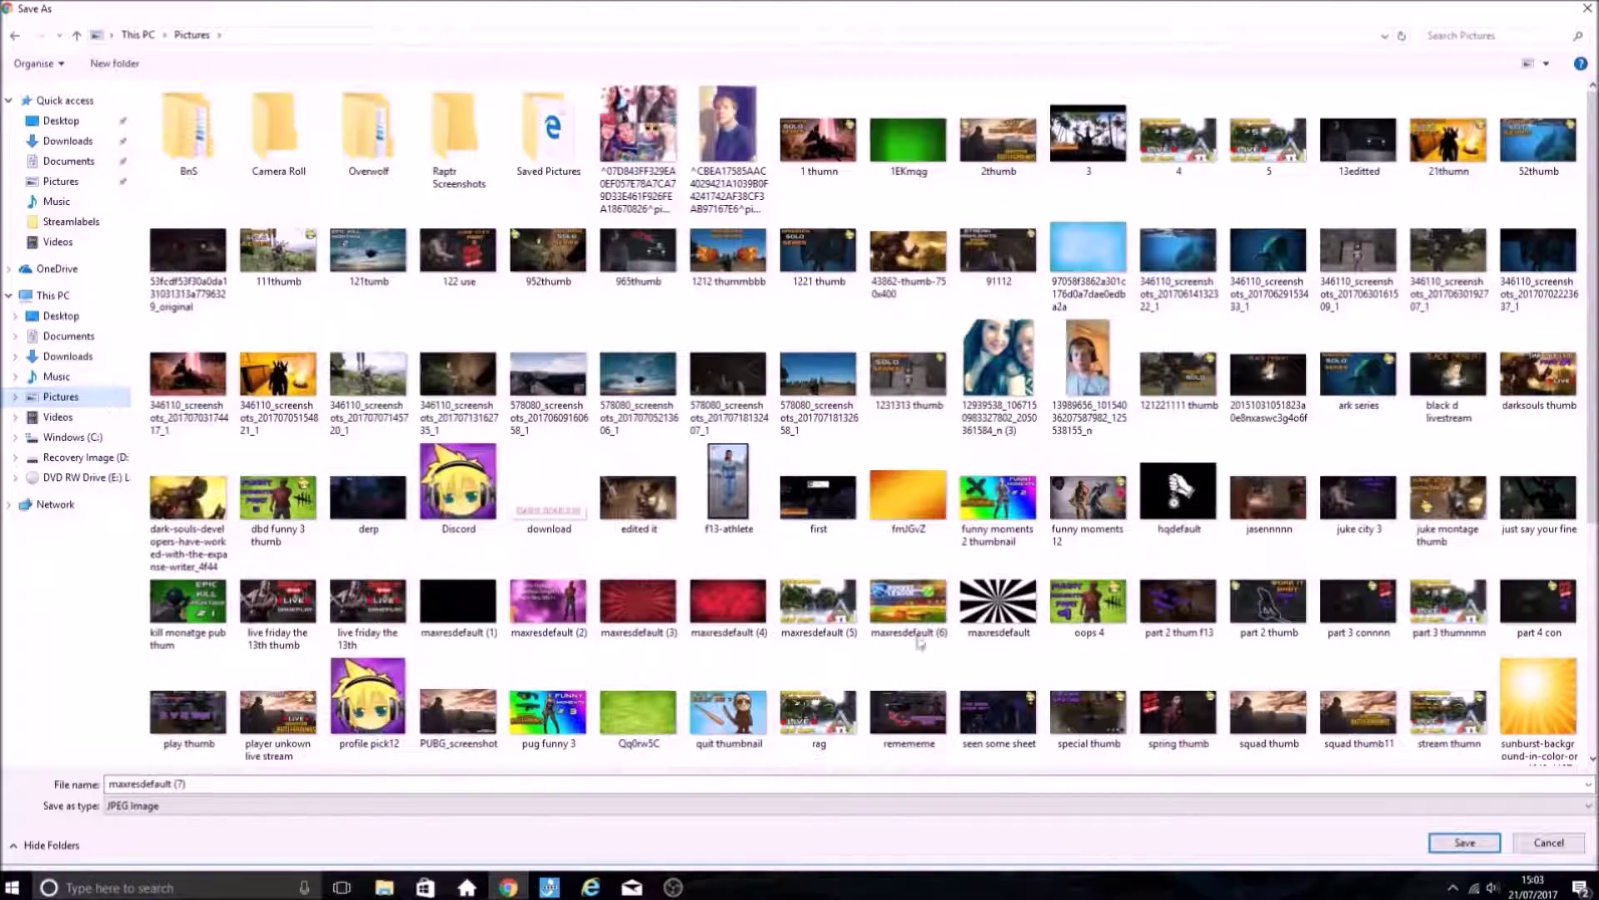
click(1463, 842)
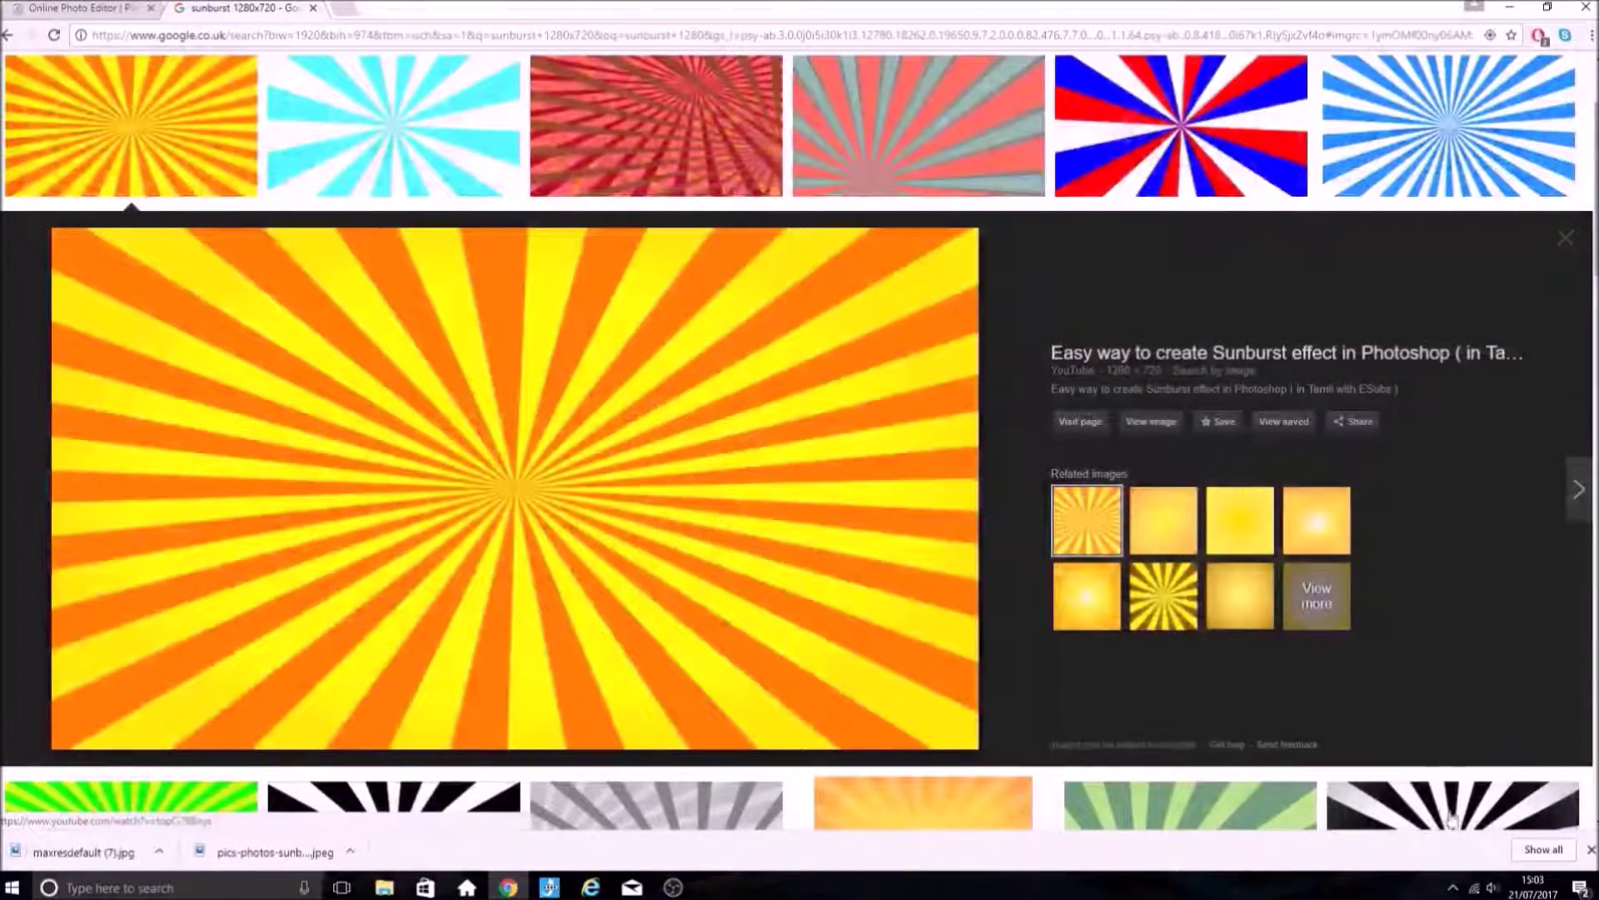
click(1591, 848)
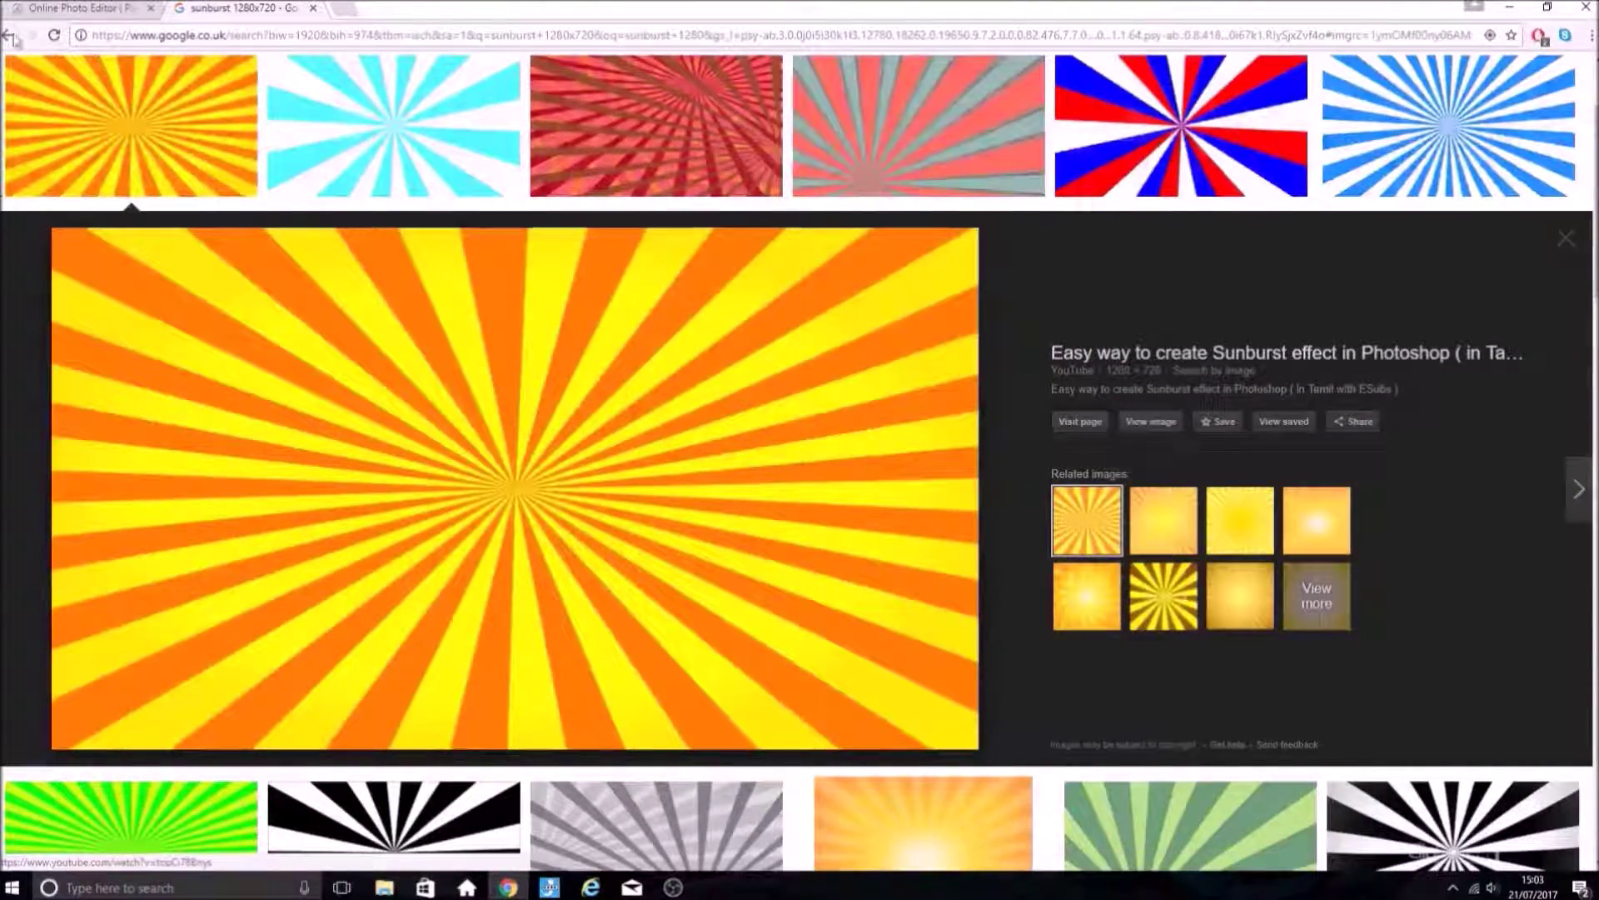
- Return to the Pixlr Editor tab and delete the existing sunburst layer, Layer 1, from the Untitled image
click(39, 6)
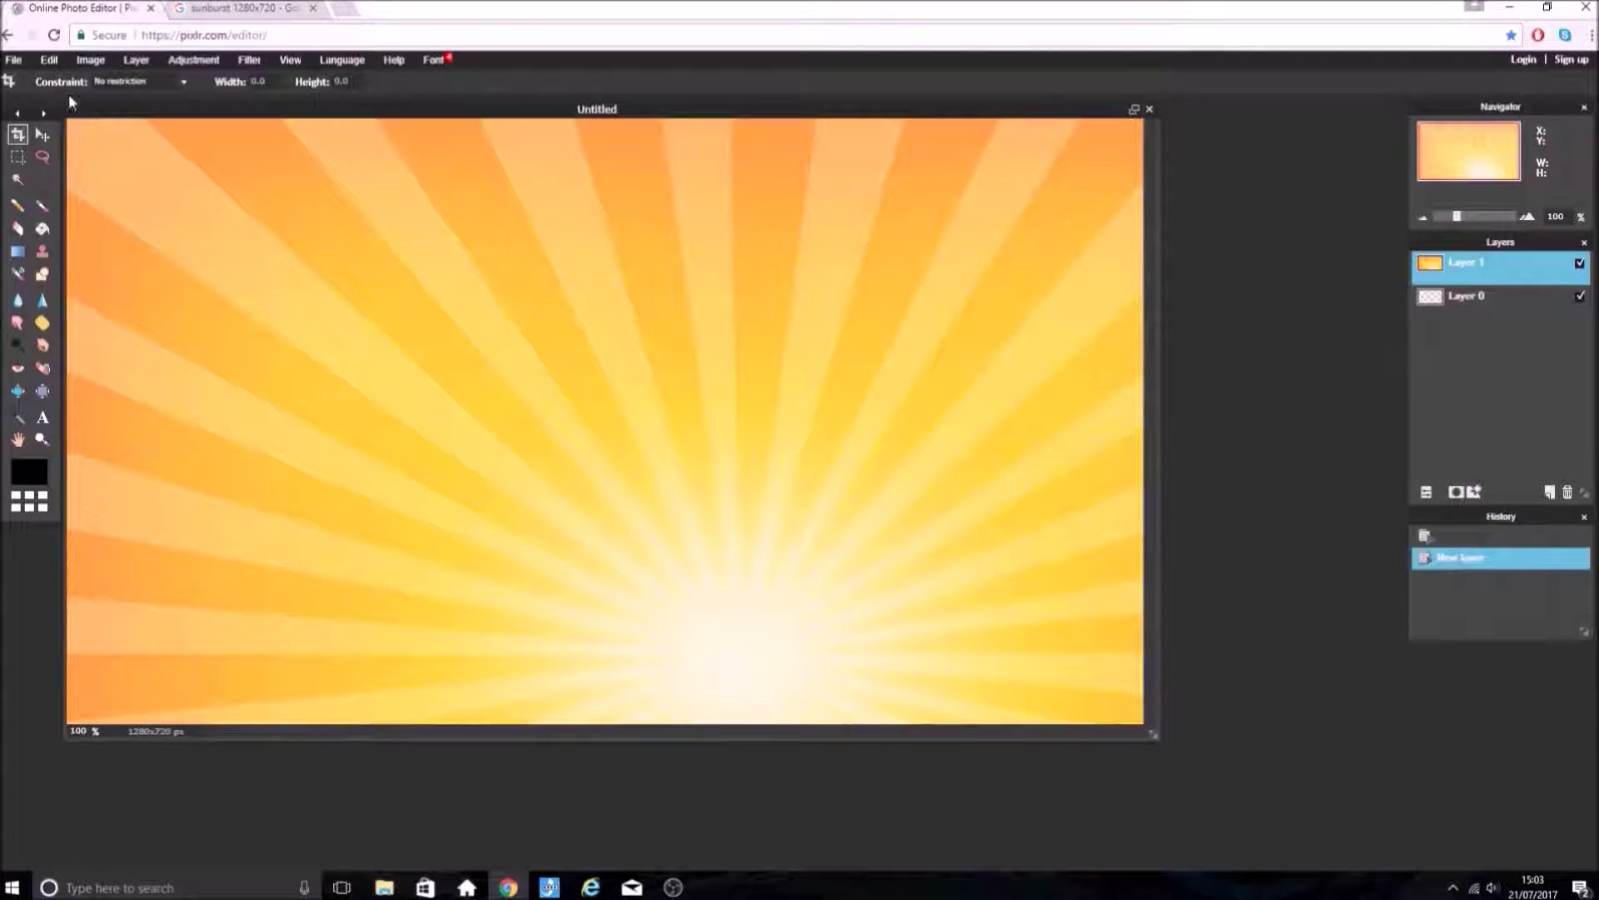
click(15, 60)
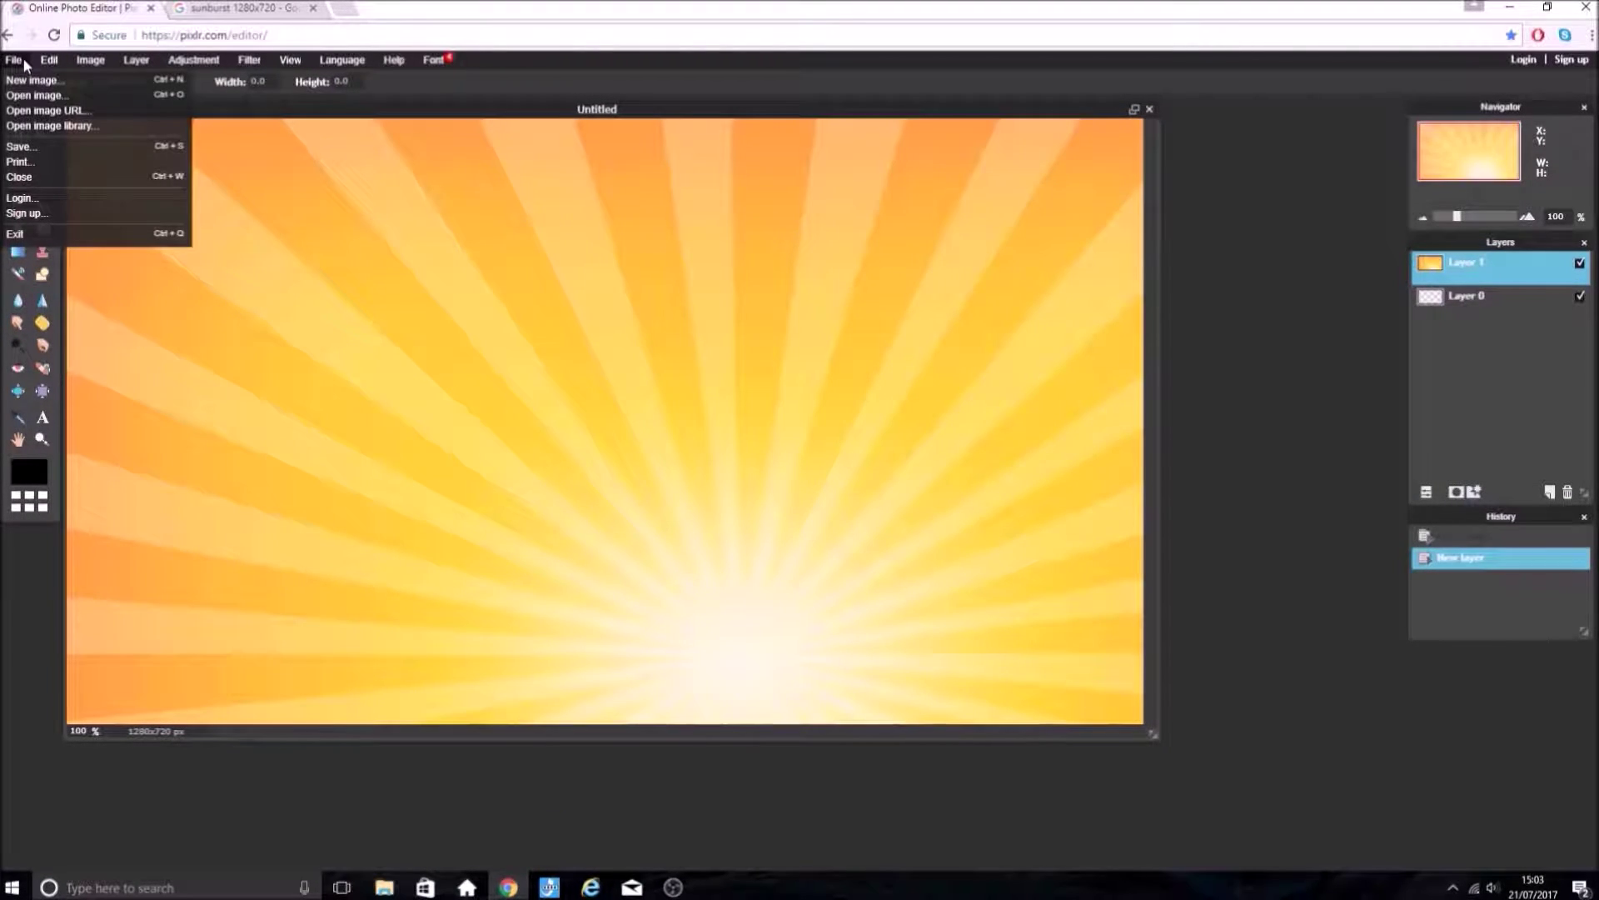
right_click(1491, 263)
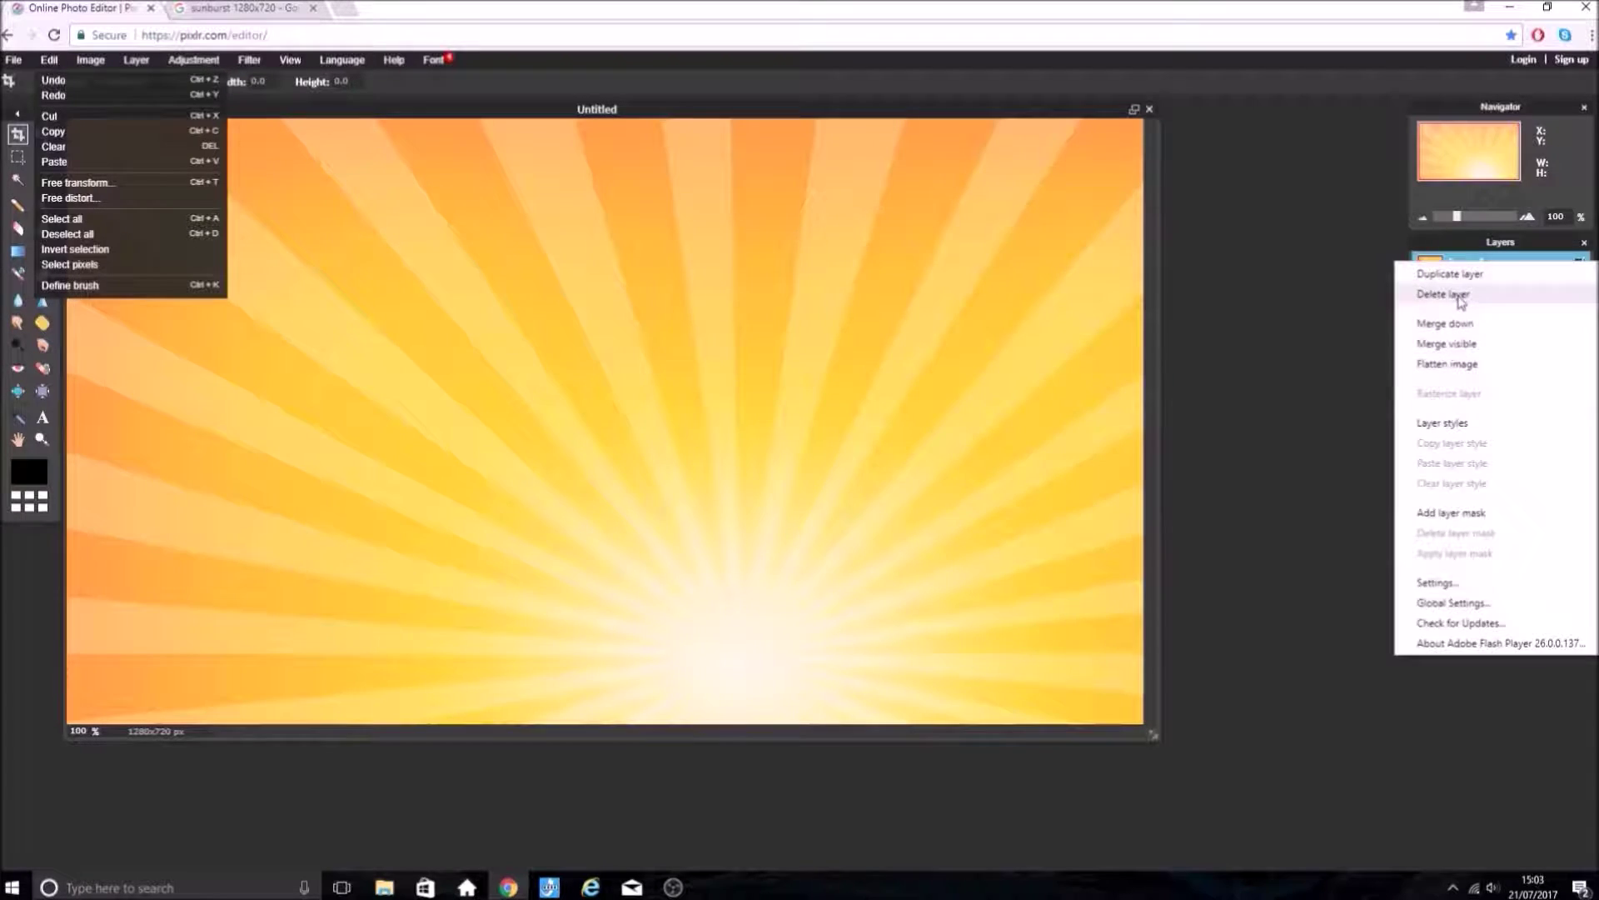
click(1446, 294)
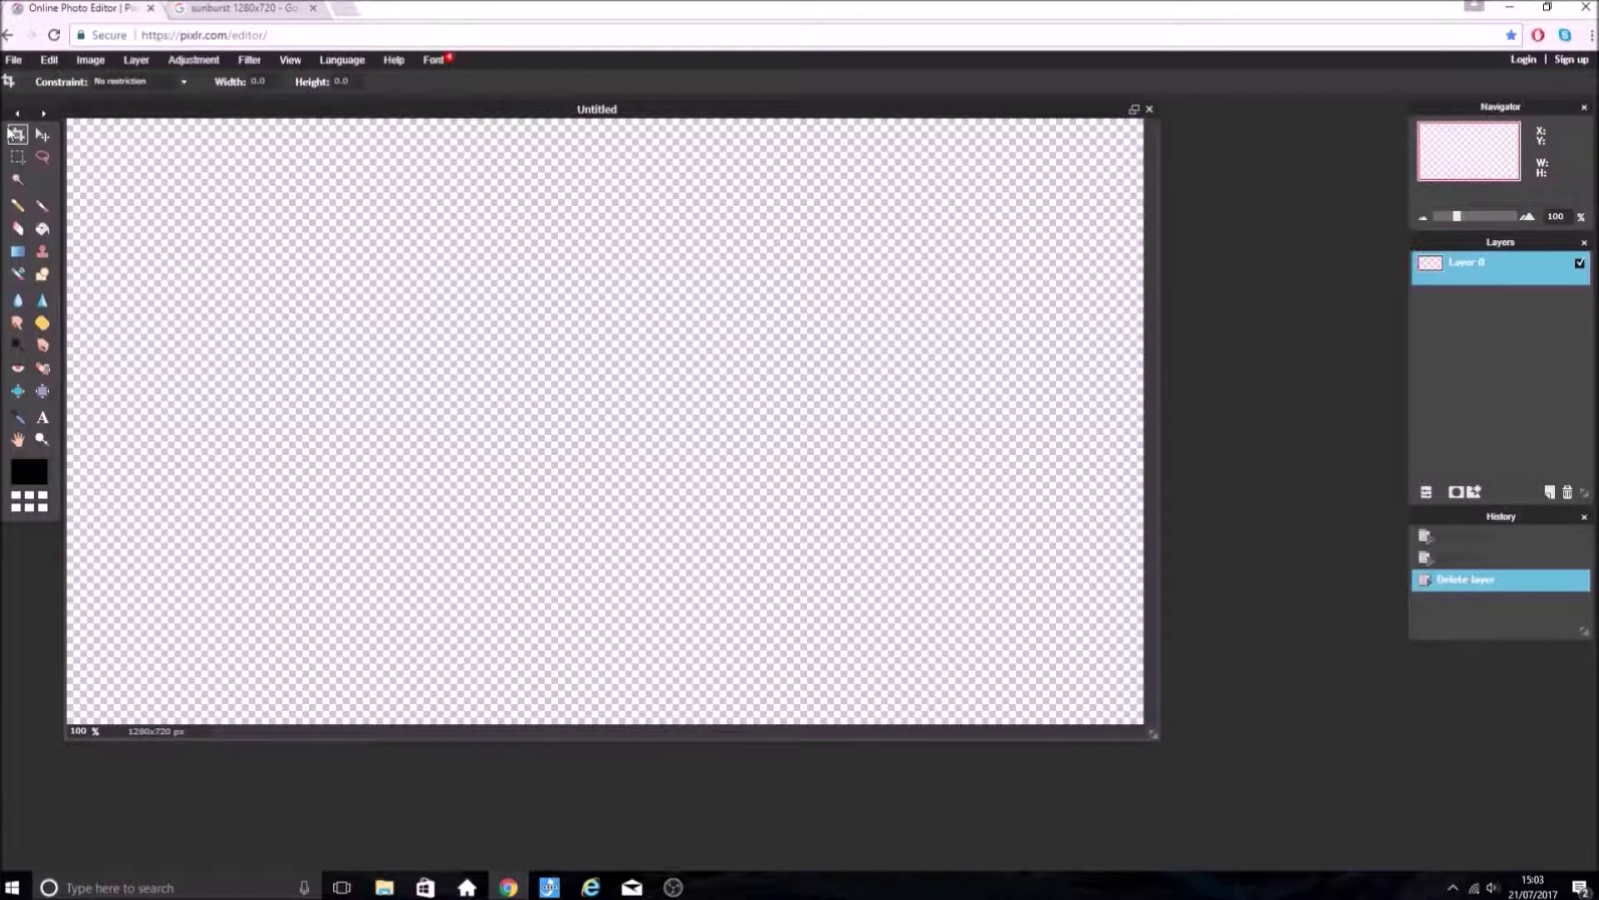
- Open the image "maxresdefault (7)" from the Pictures folder on the computer
click(8, 59)
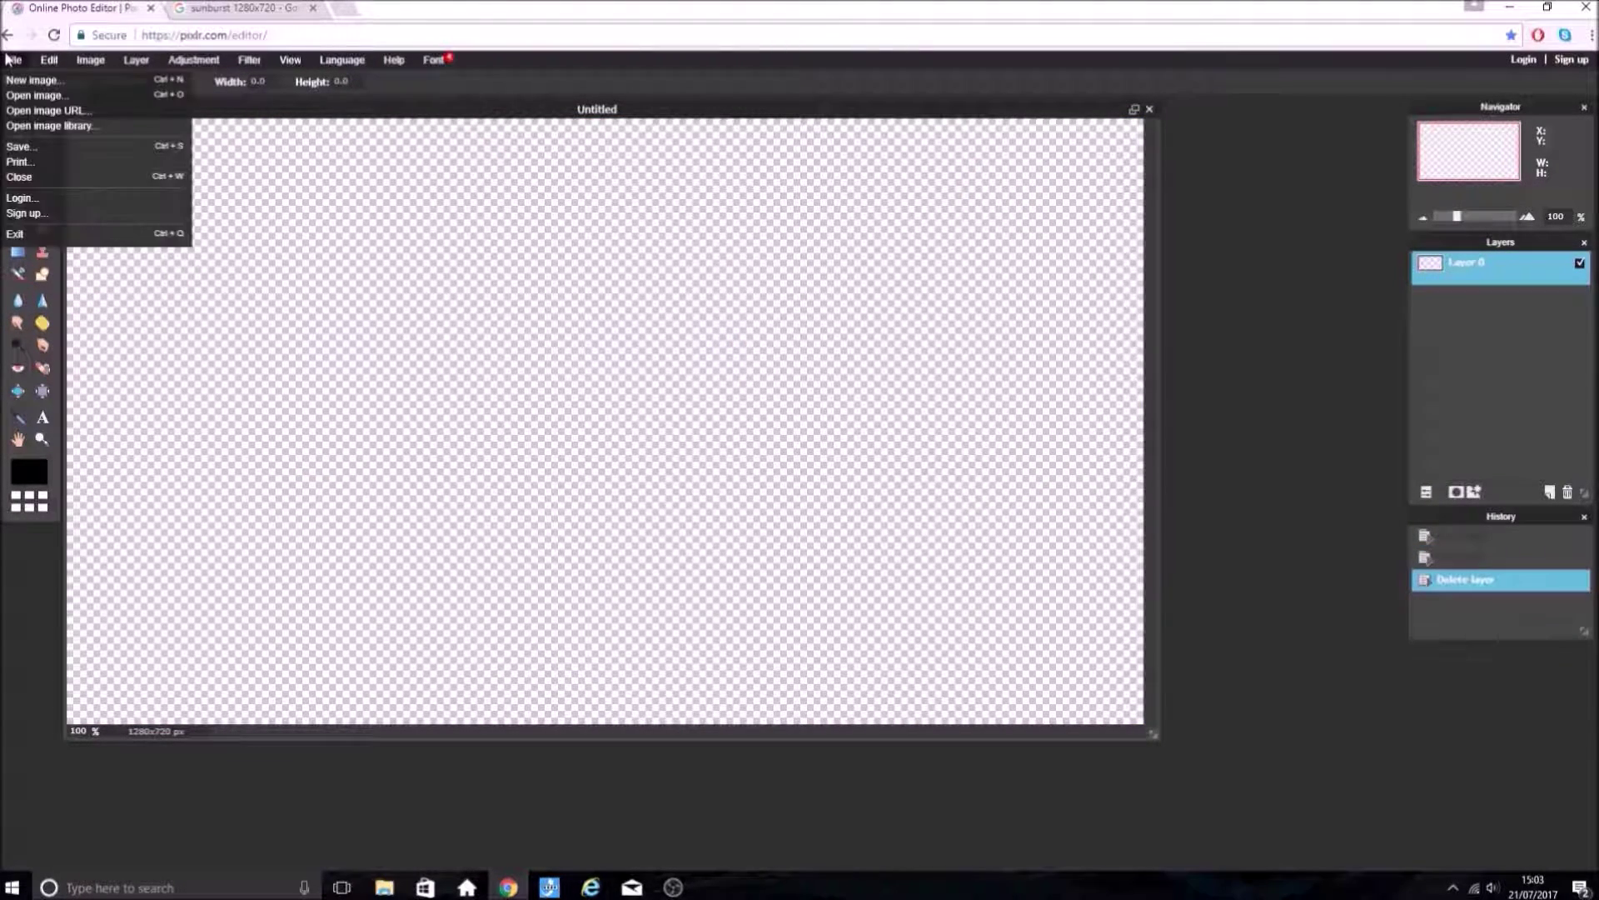
click(27, 96)
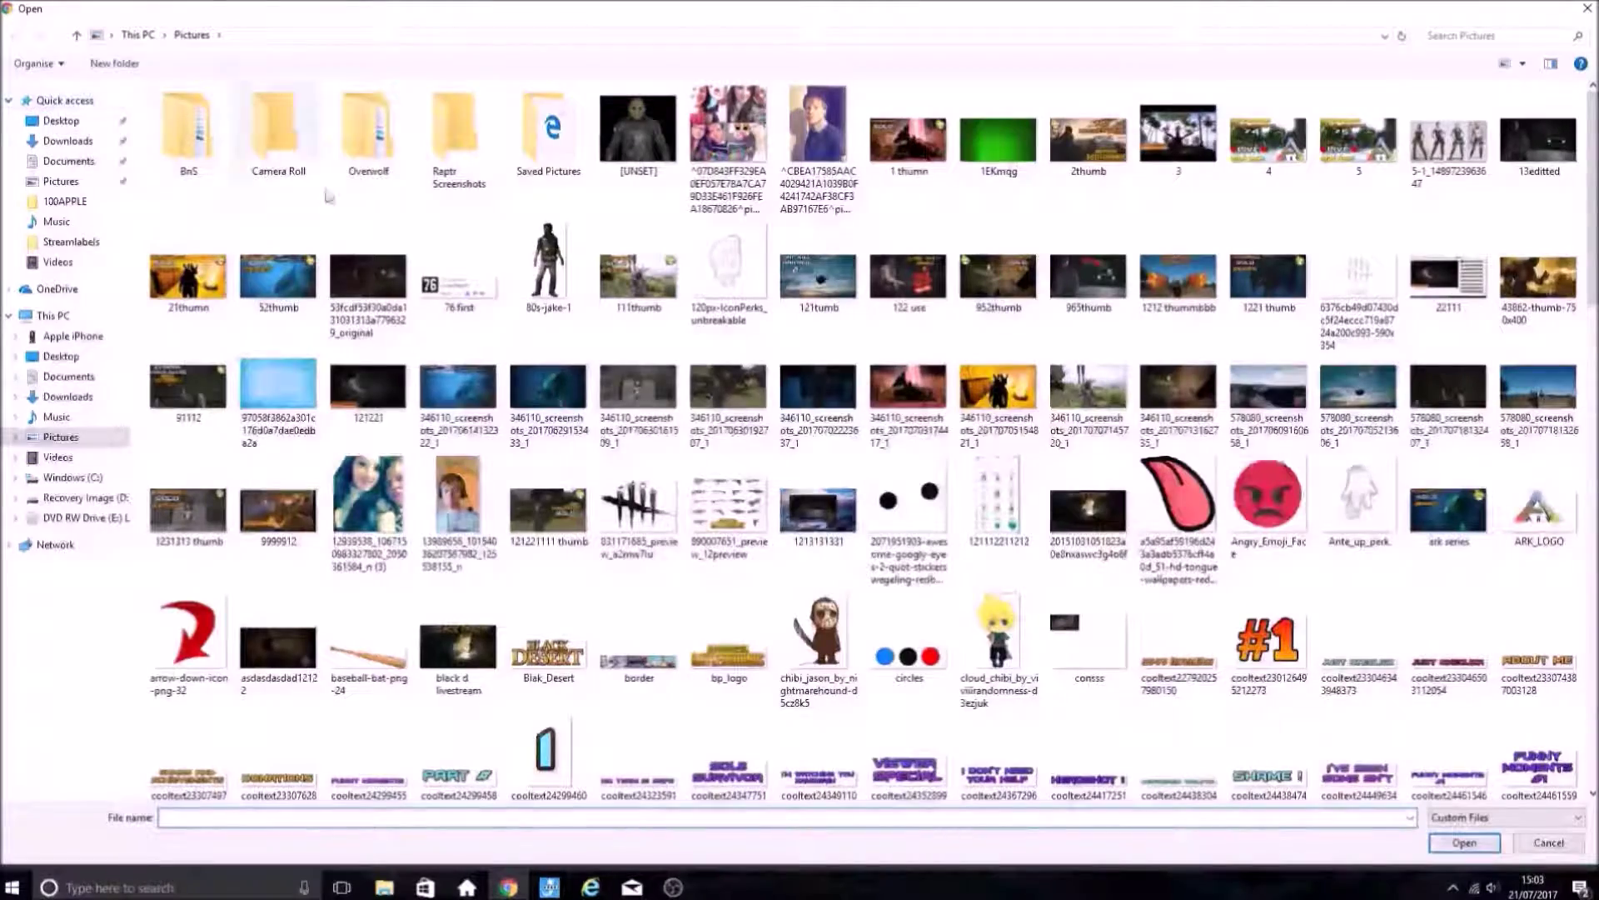
scroll(610, 338, down, 10)
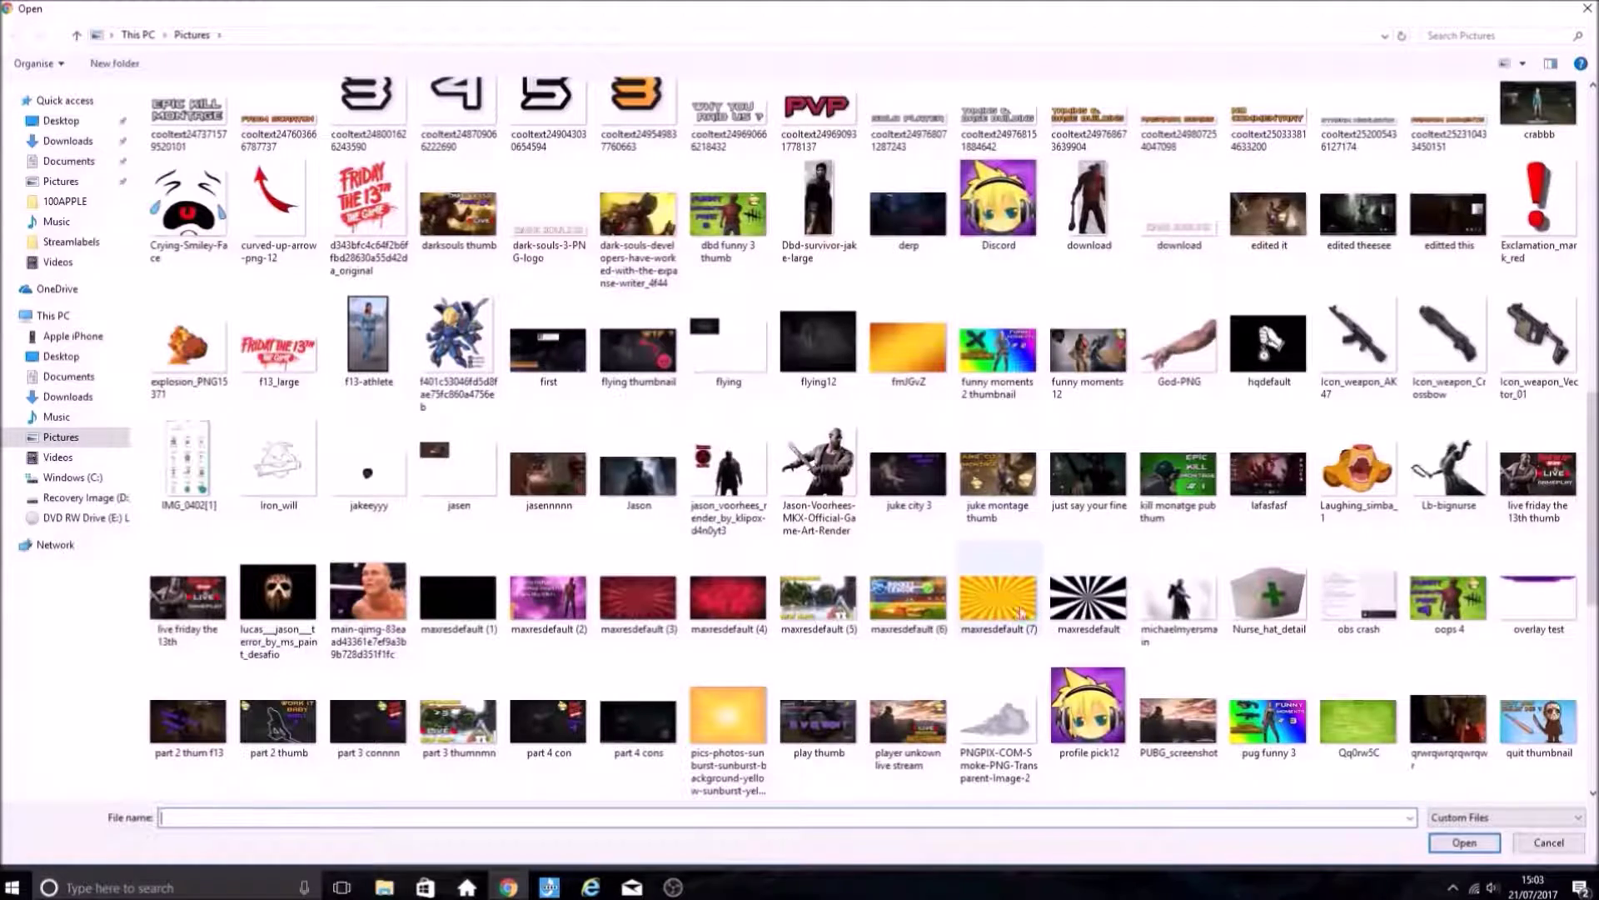
click(1011, 612)
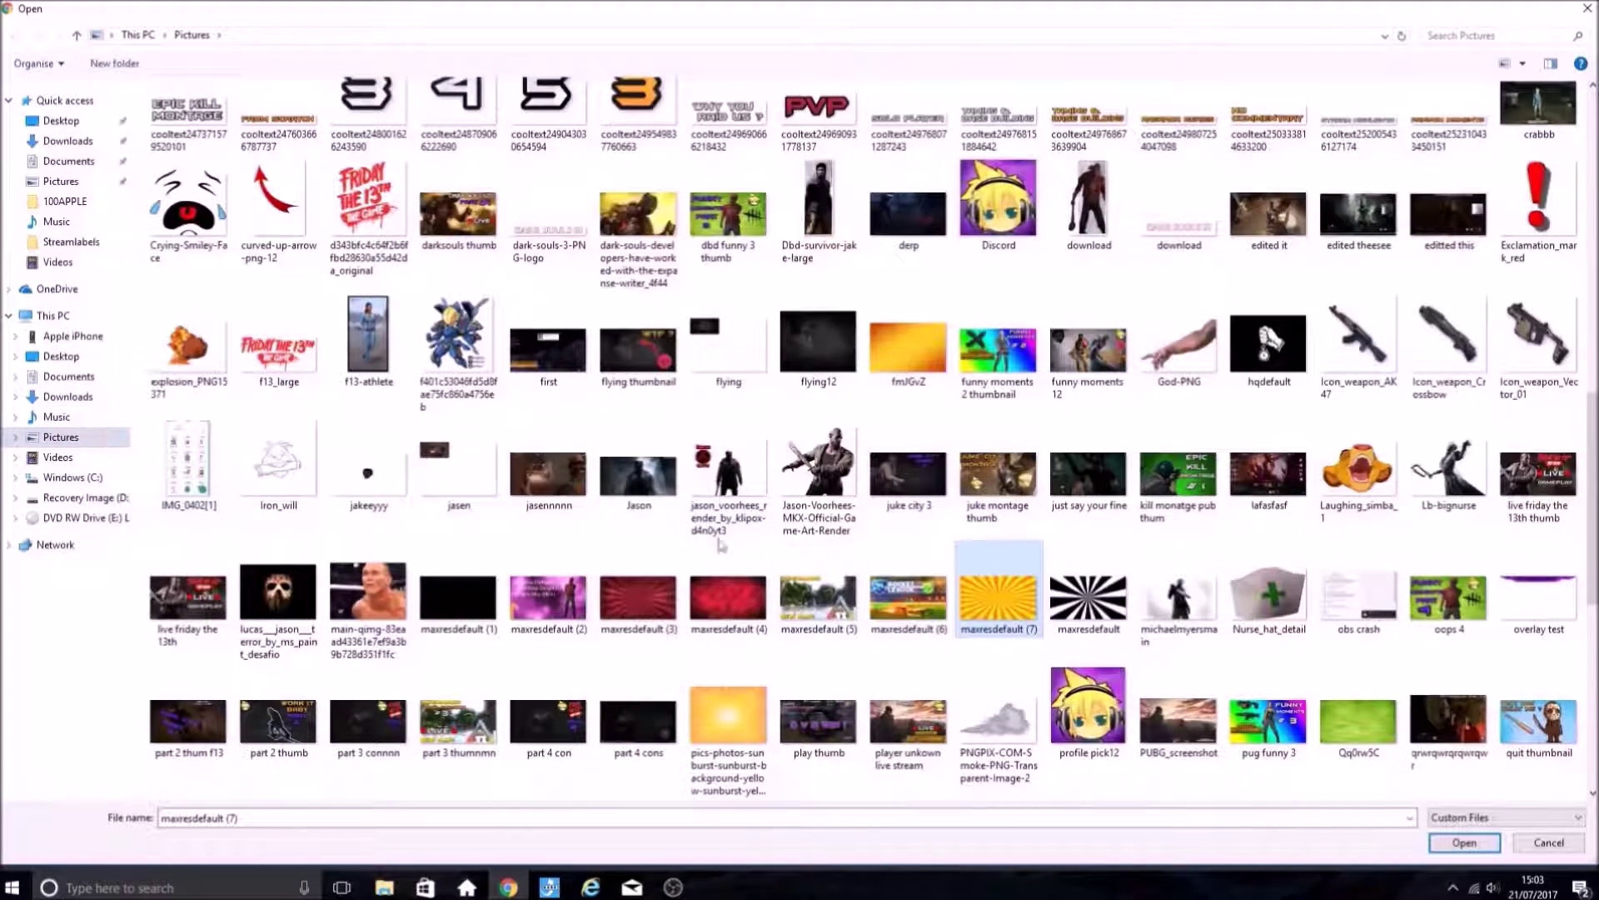
double_click(999, 615)
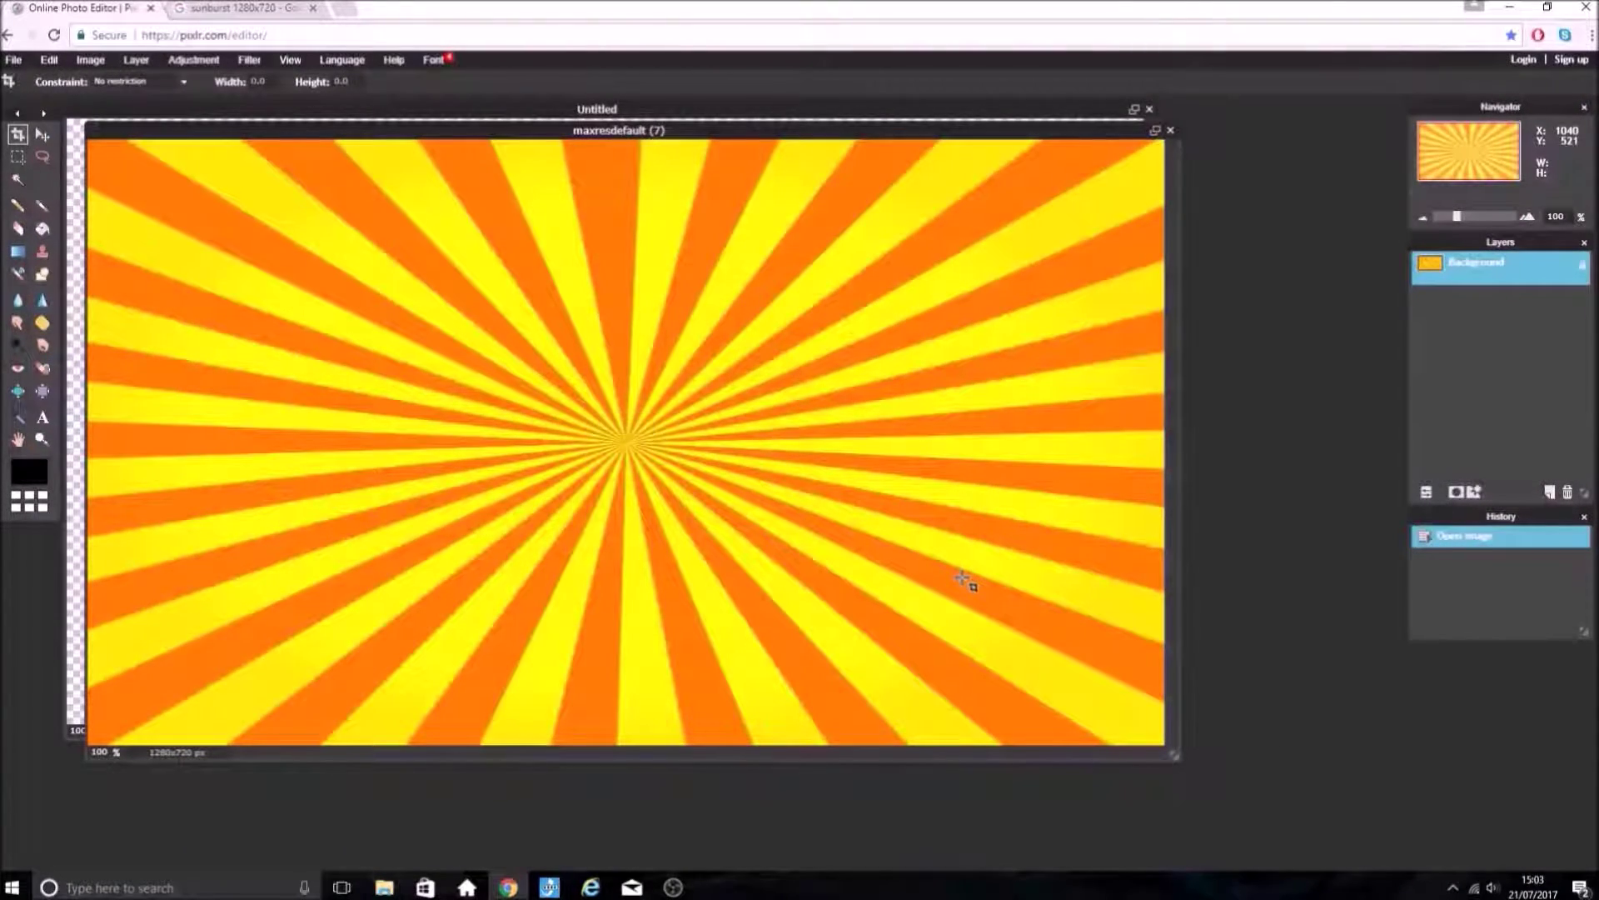
- Copy the entire maxresdefault (7) image and paste it into the Untitled image as a new layer
key(ctrl+a)
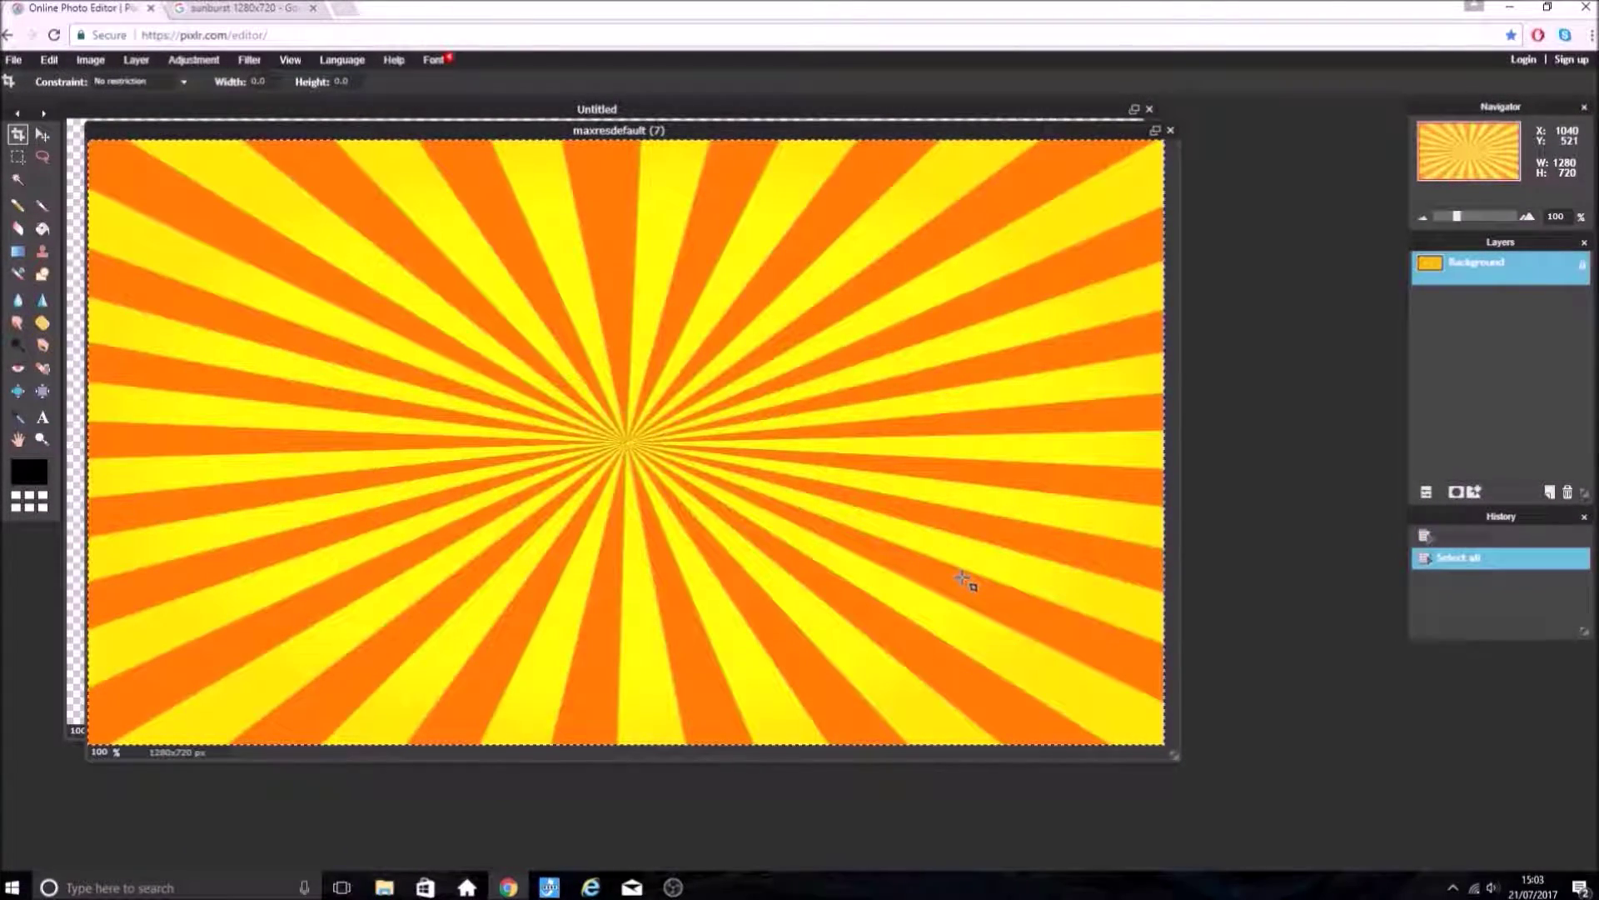
key(ctrl+c)
click(772, 113)
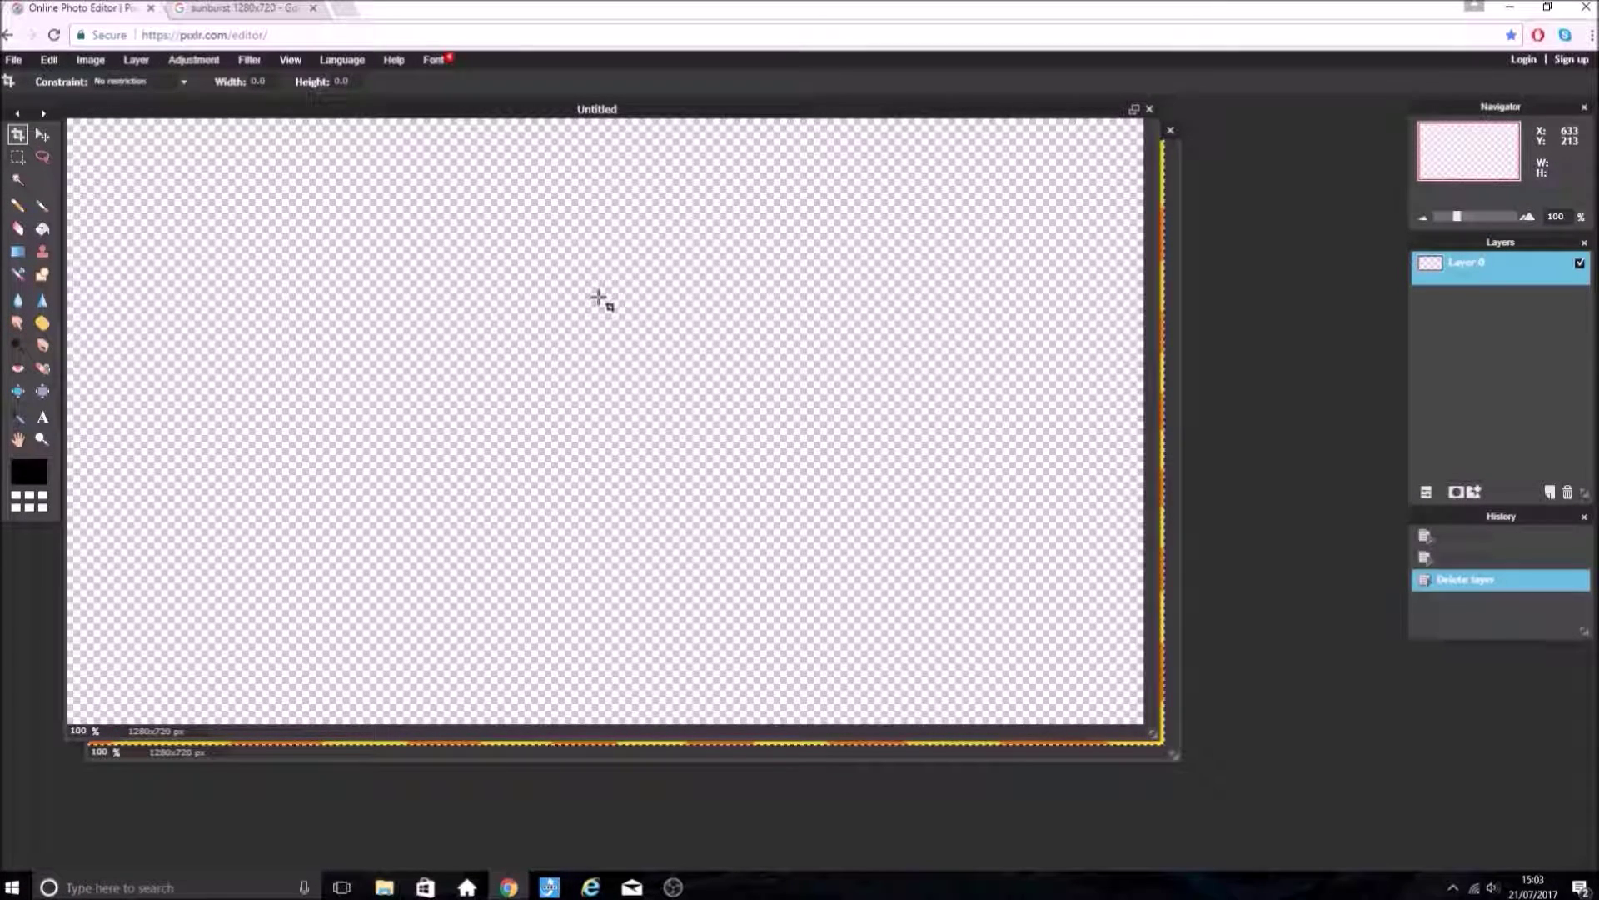
key(ctrl+v)
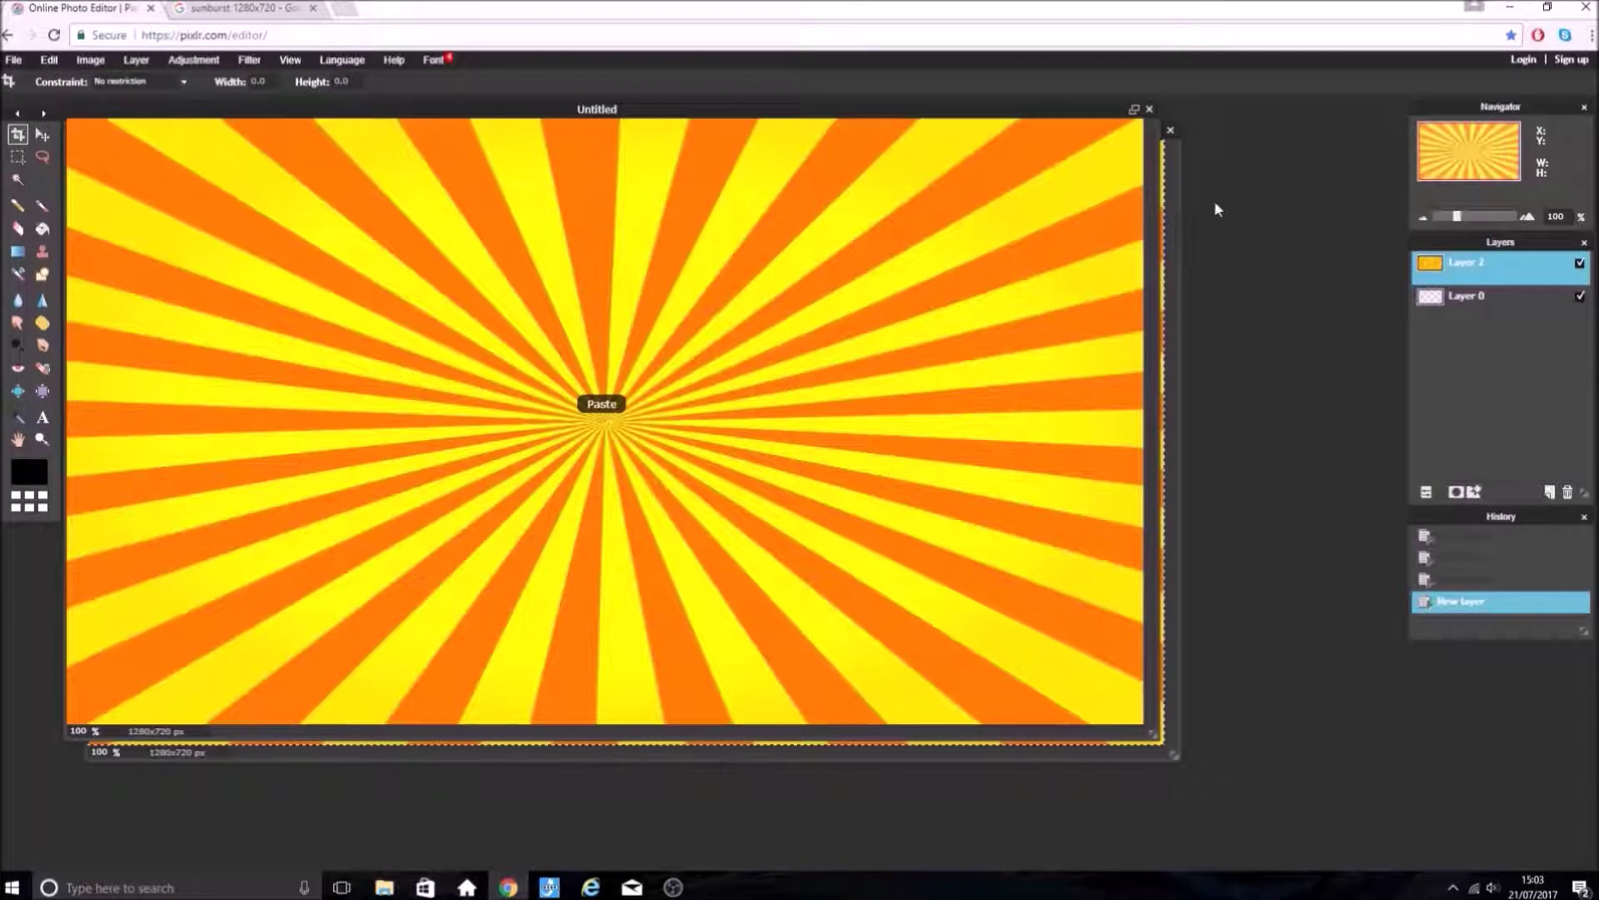
- Copy the whole maxresdefault (7) image again, then close its window and return to the Untitled image
click(1177, 241)
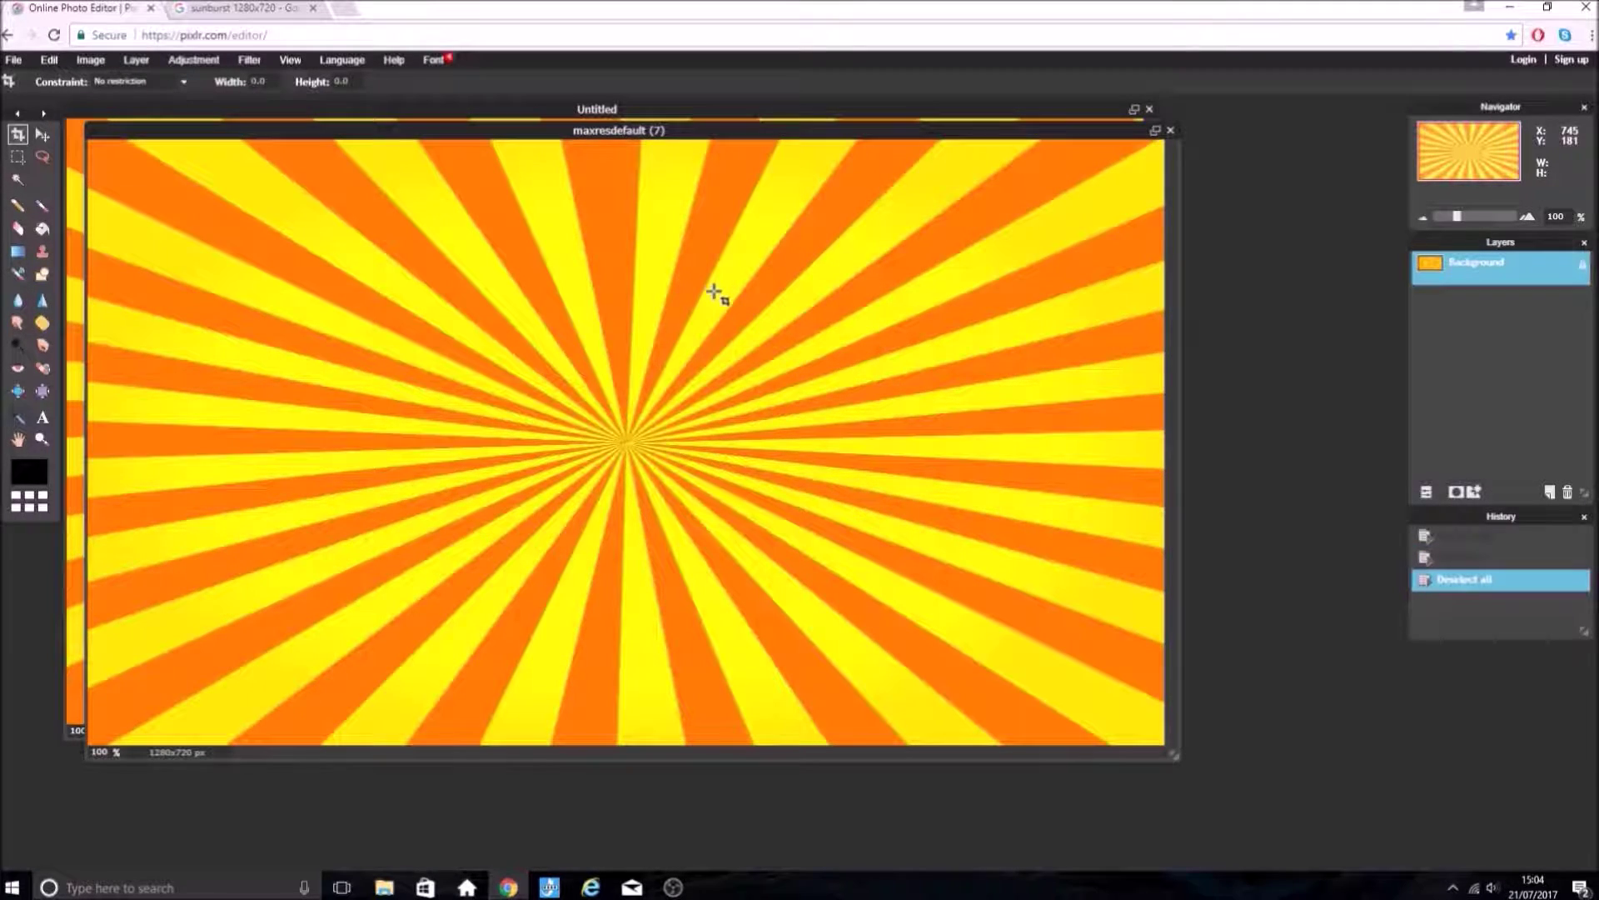
key(ctrl+a)
key(ctrl+c)
drag(766, 130, 814, 756)
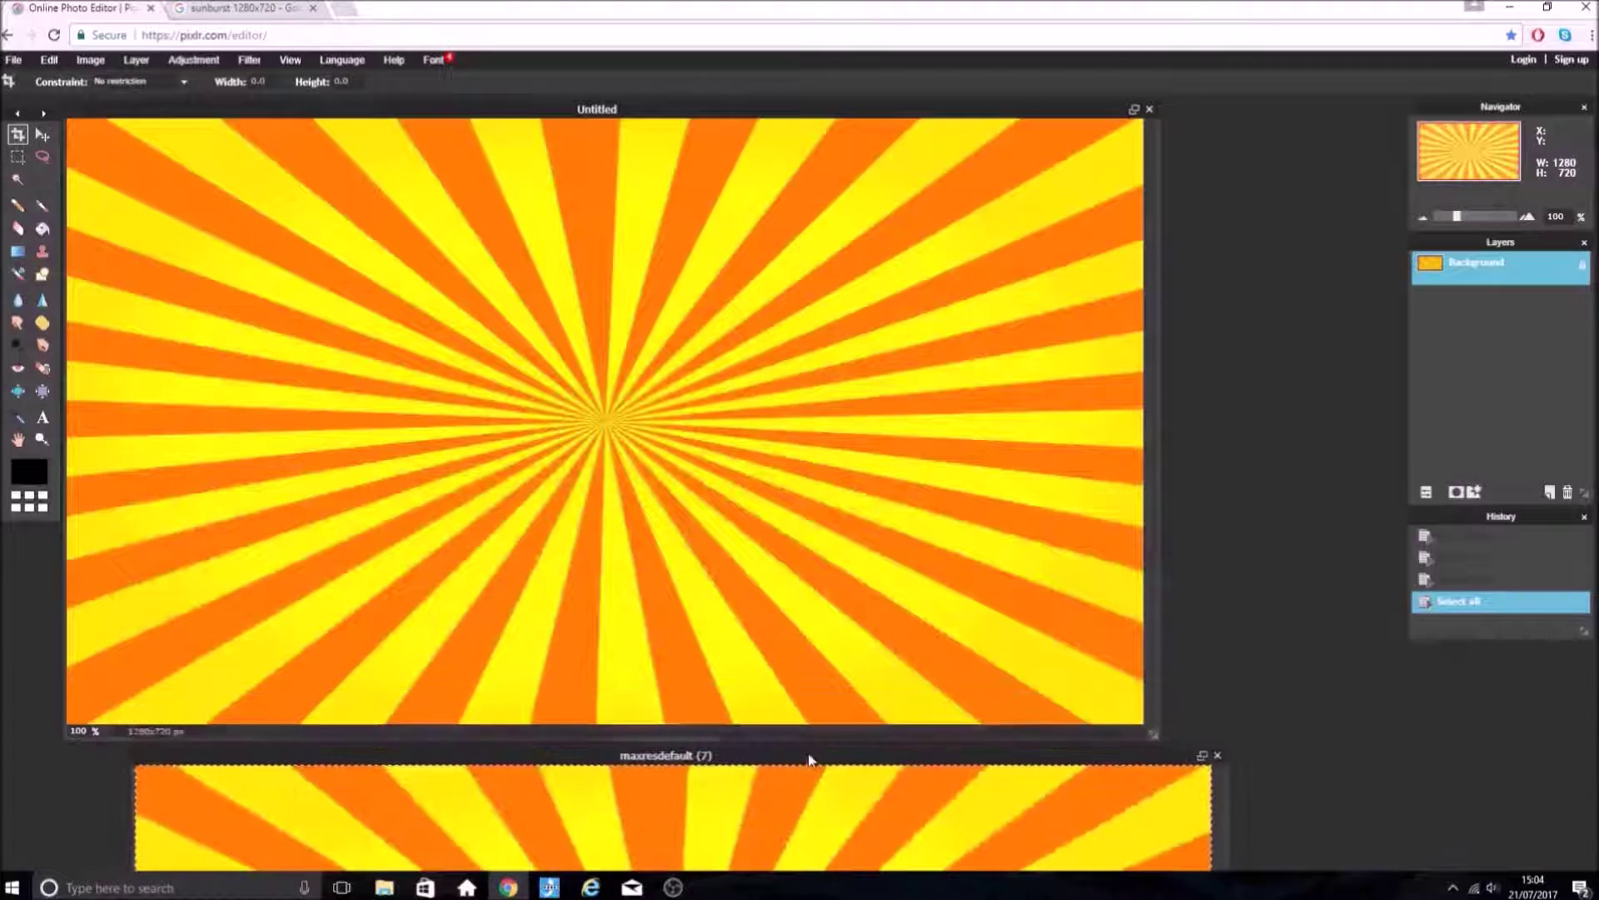
click(651, 459)
key(ctrl+v)
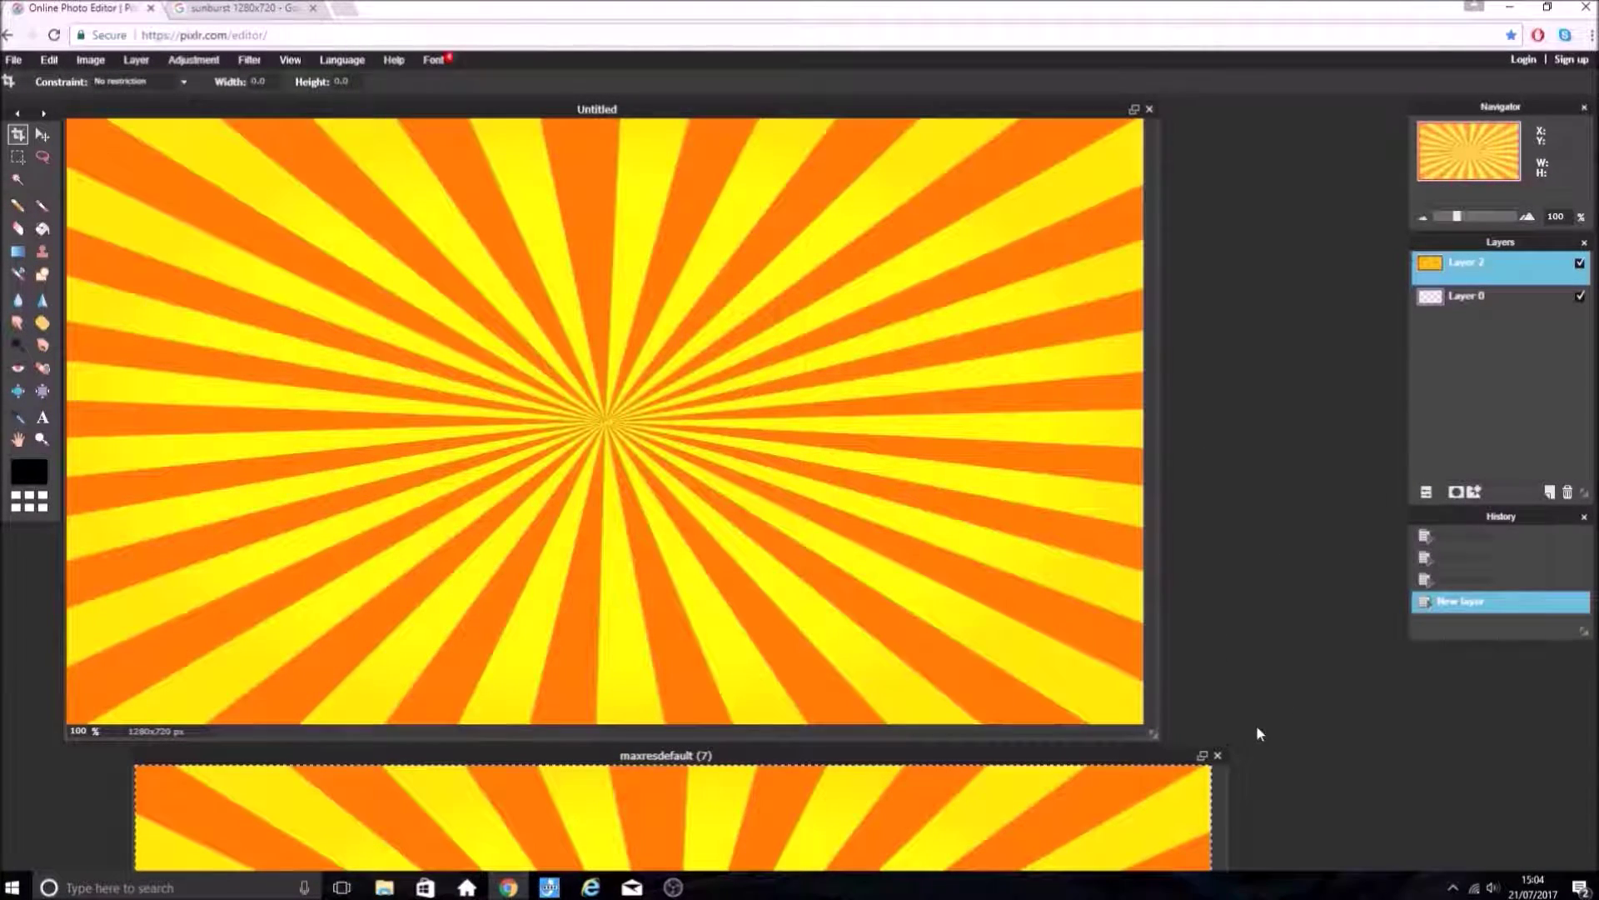
click(1218, 755)
click(810, 493)
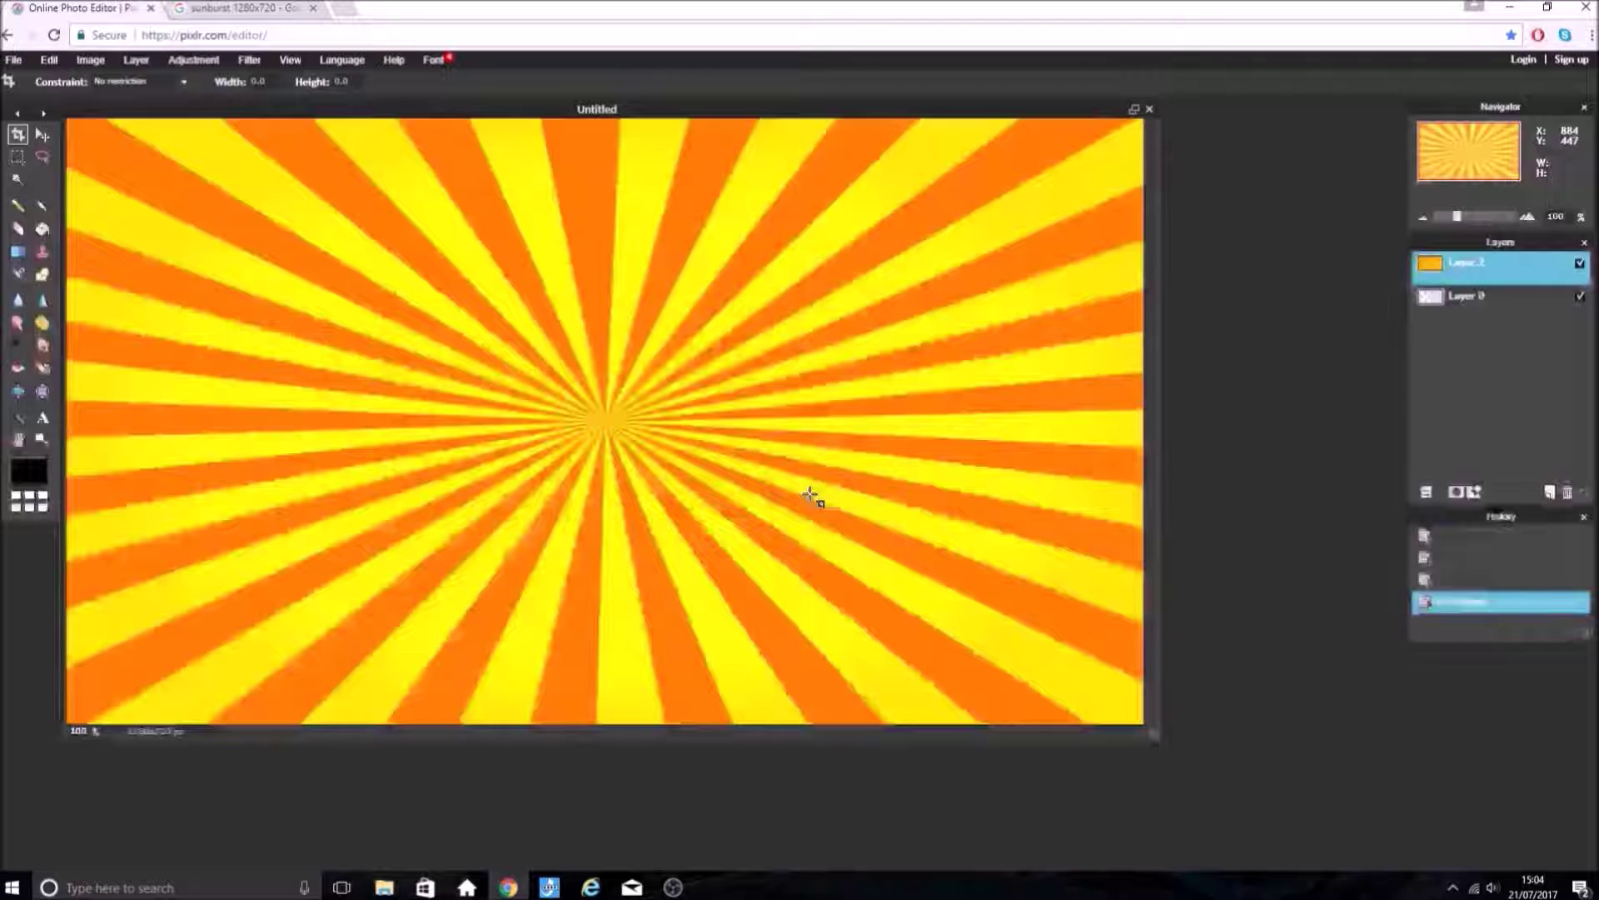
- Use Free transform to enlarge the sunburst layer very slightly past the canvas edges and apply the change
click(50, 60)
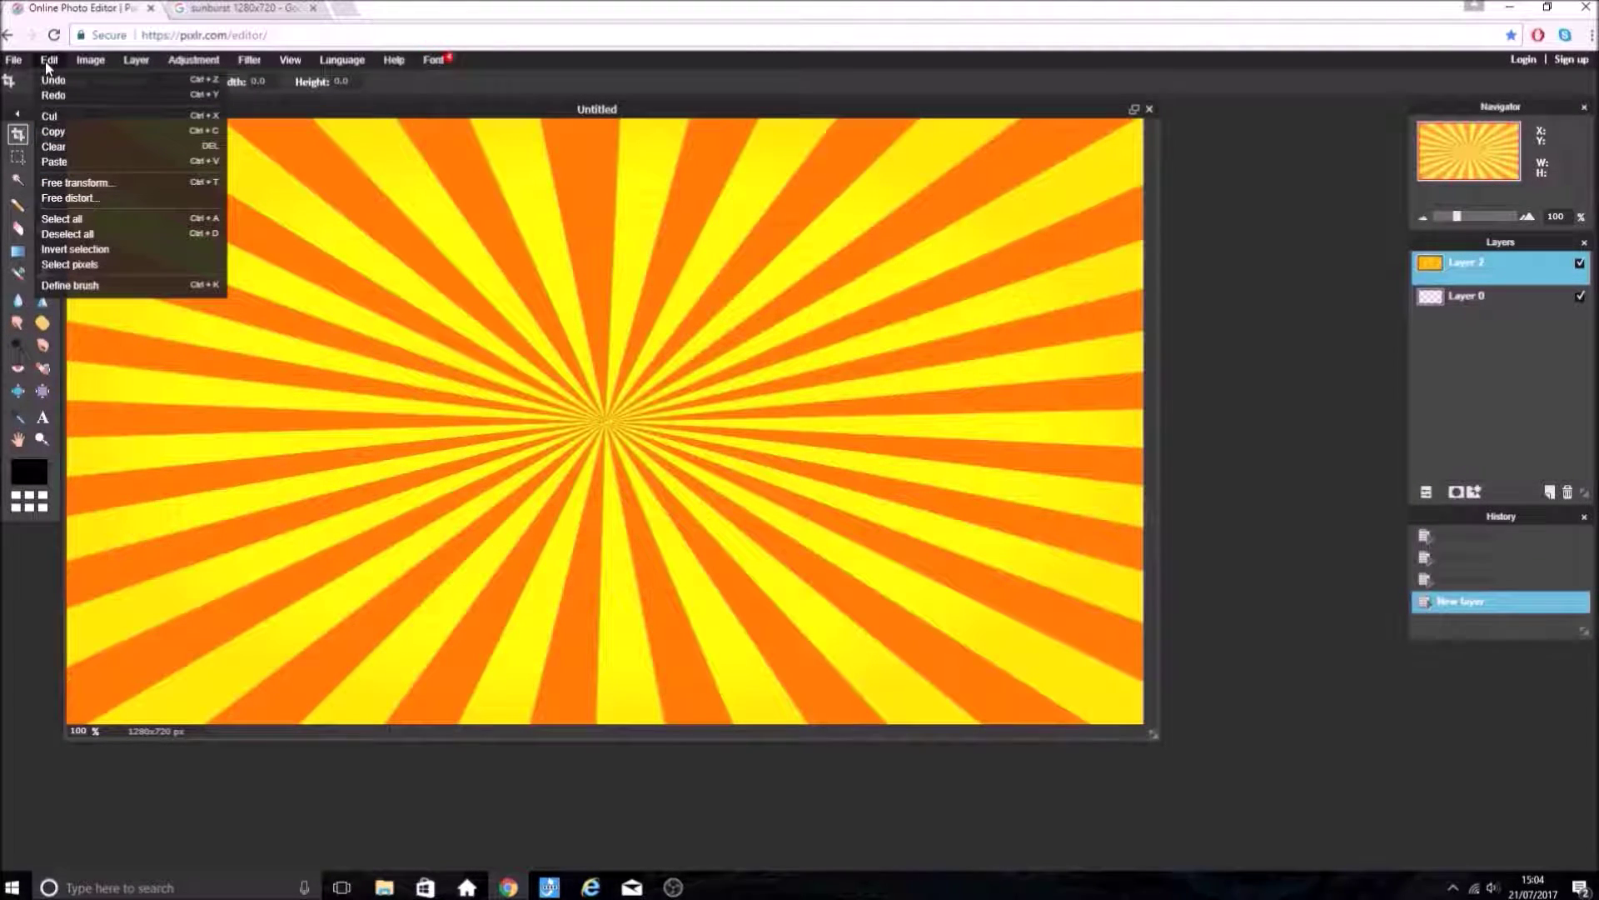
click(75, 182)
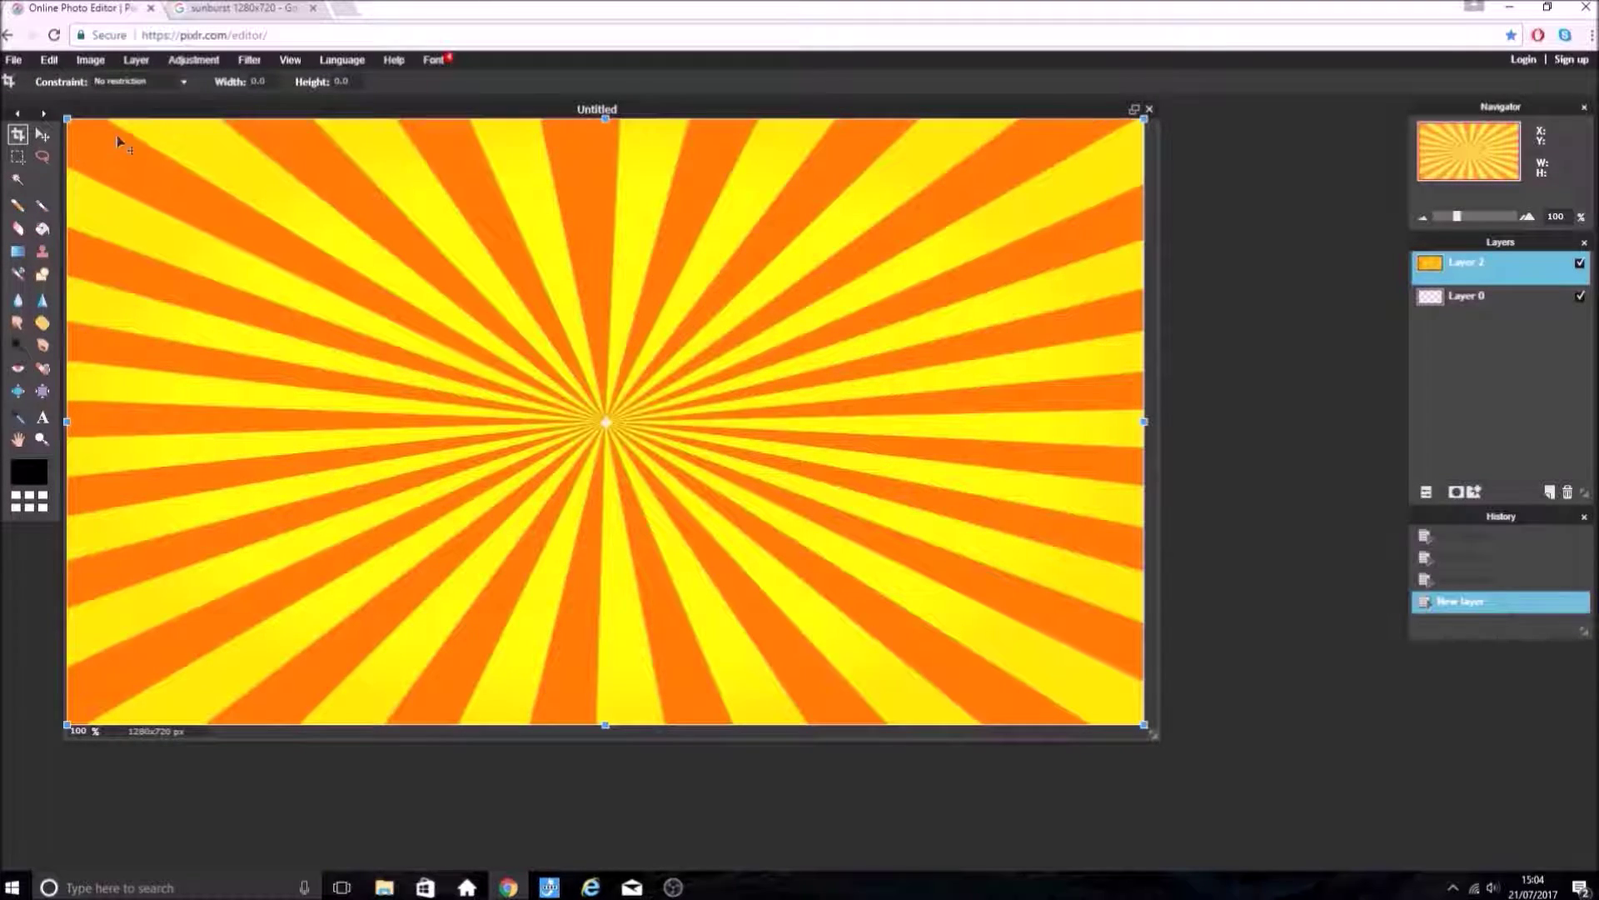
mouse_move(1144, 119)
mouse_down()
mouse_move(1008, 236)
mouse_move(1117, 100)
mouse_move(1146, 115)
mouse_up()
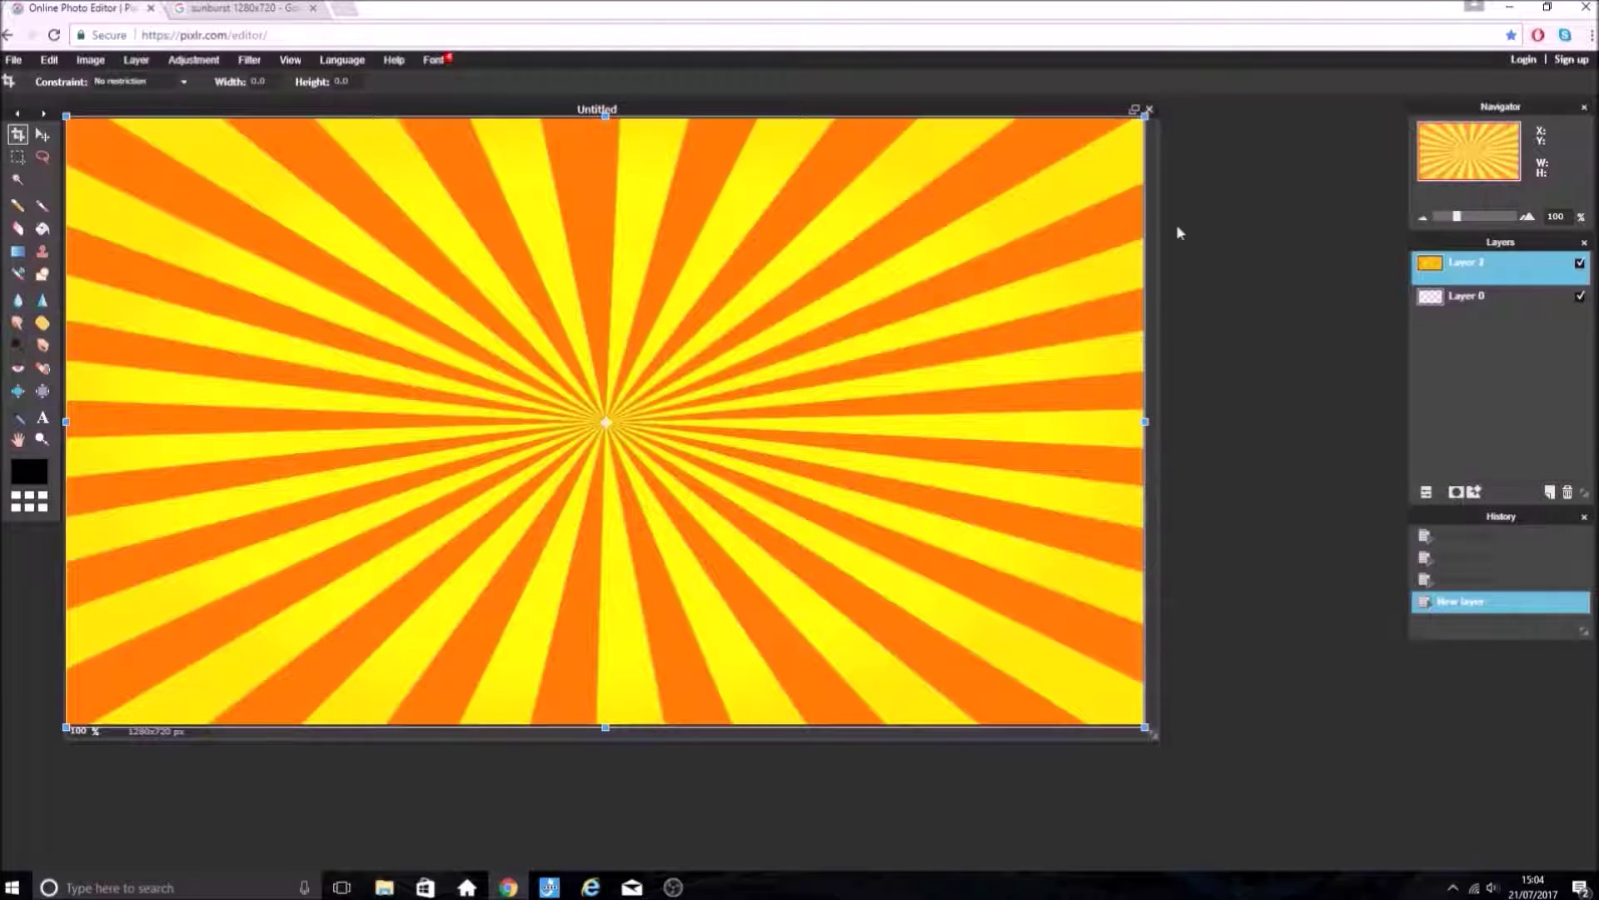
click(1197, 412)
click(730, 497)
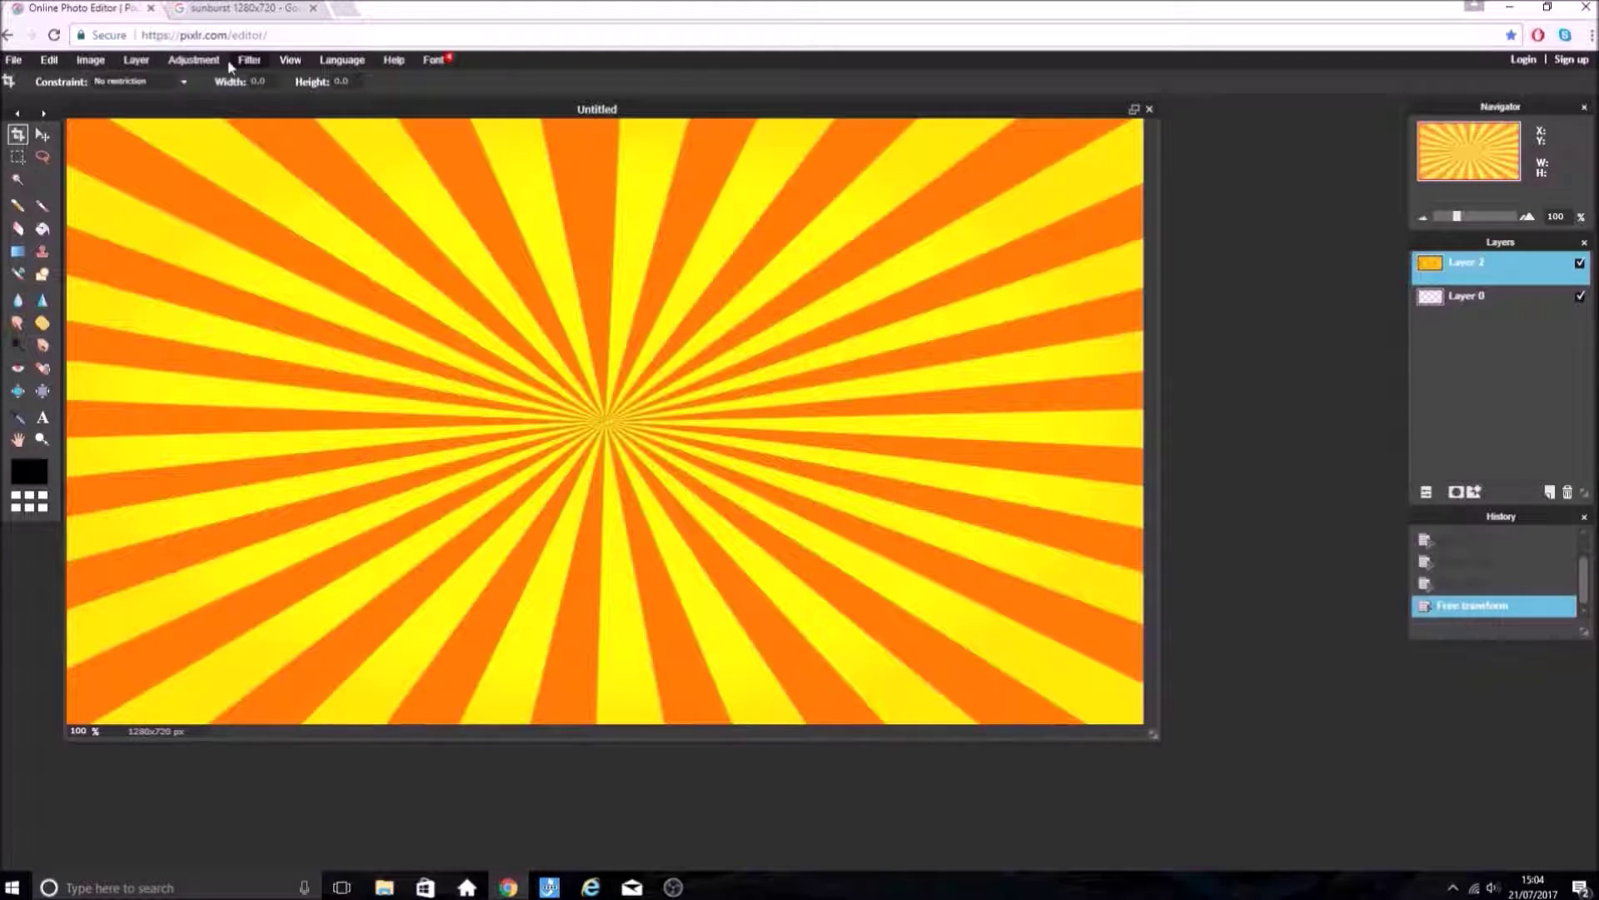
- Apply a minimal Brightness & Contrast adjustment to the sunburst layer
click(194, 62)
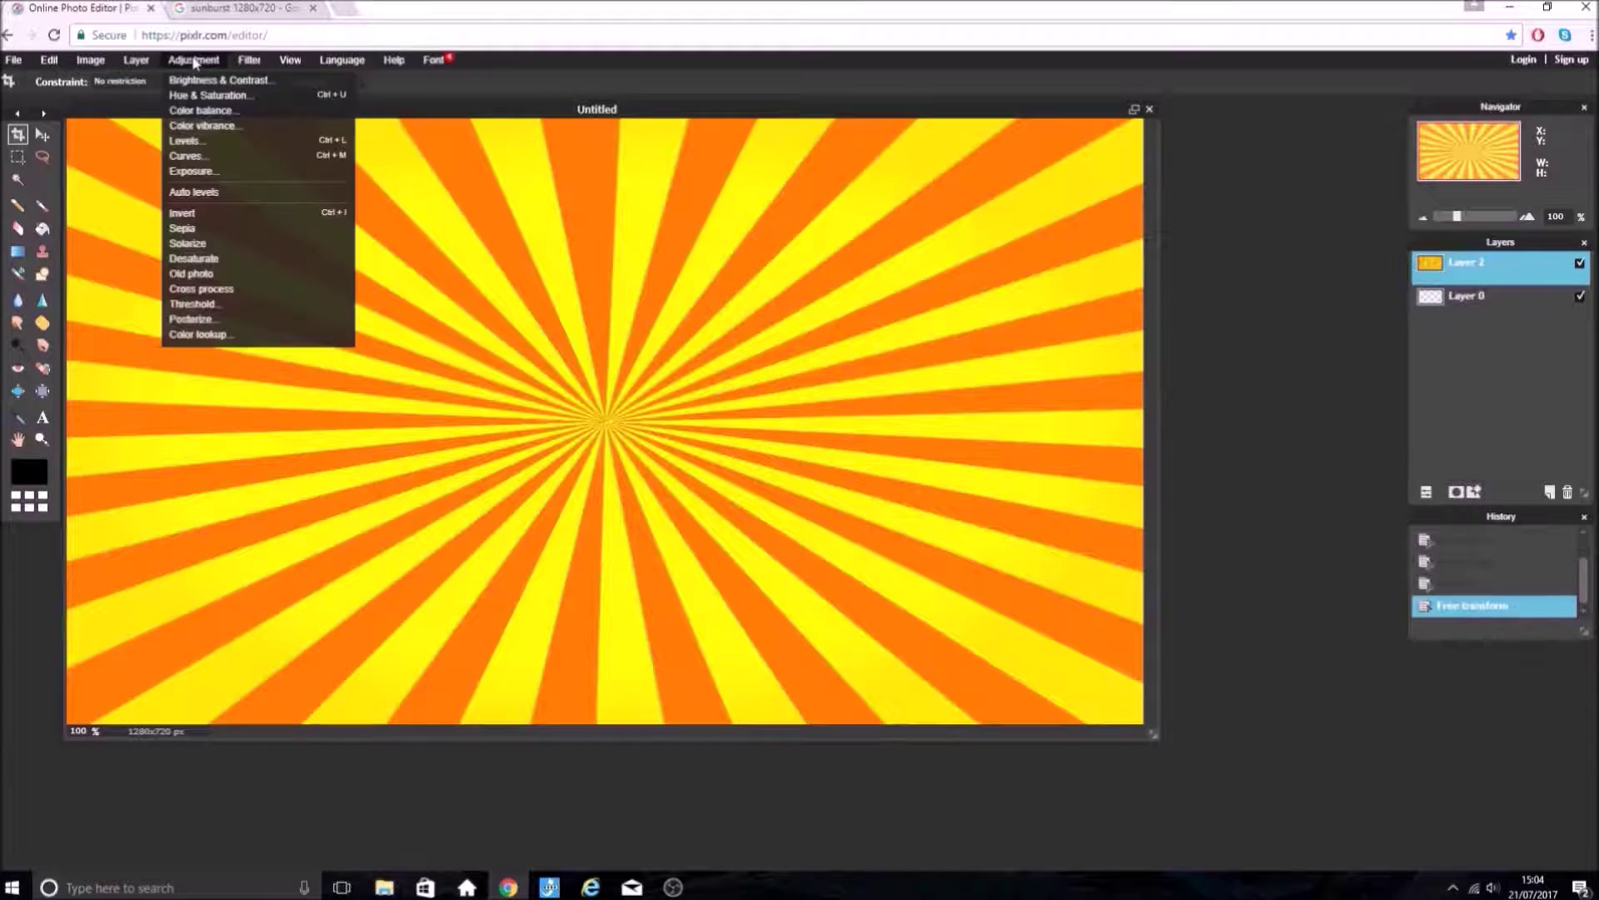
click(208, 77)
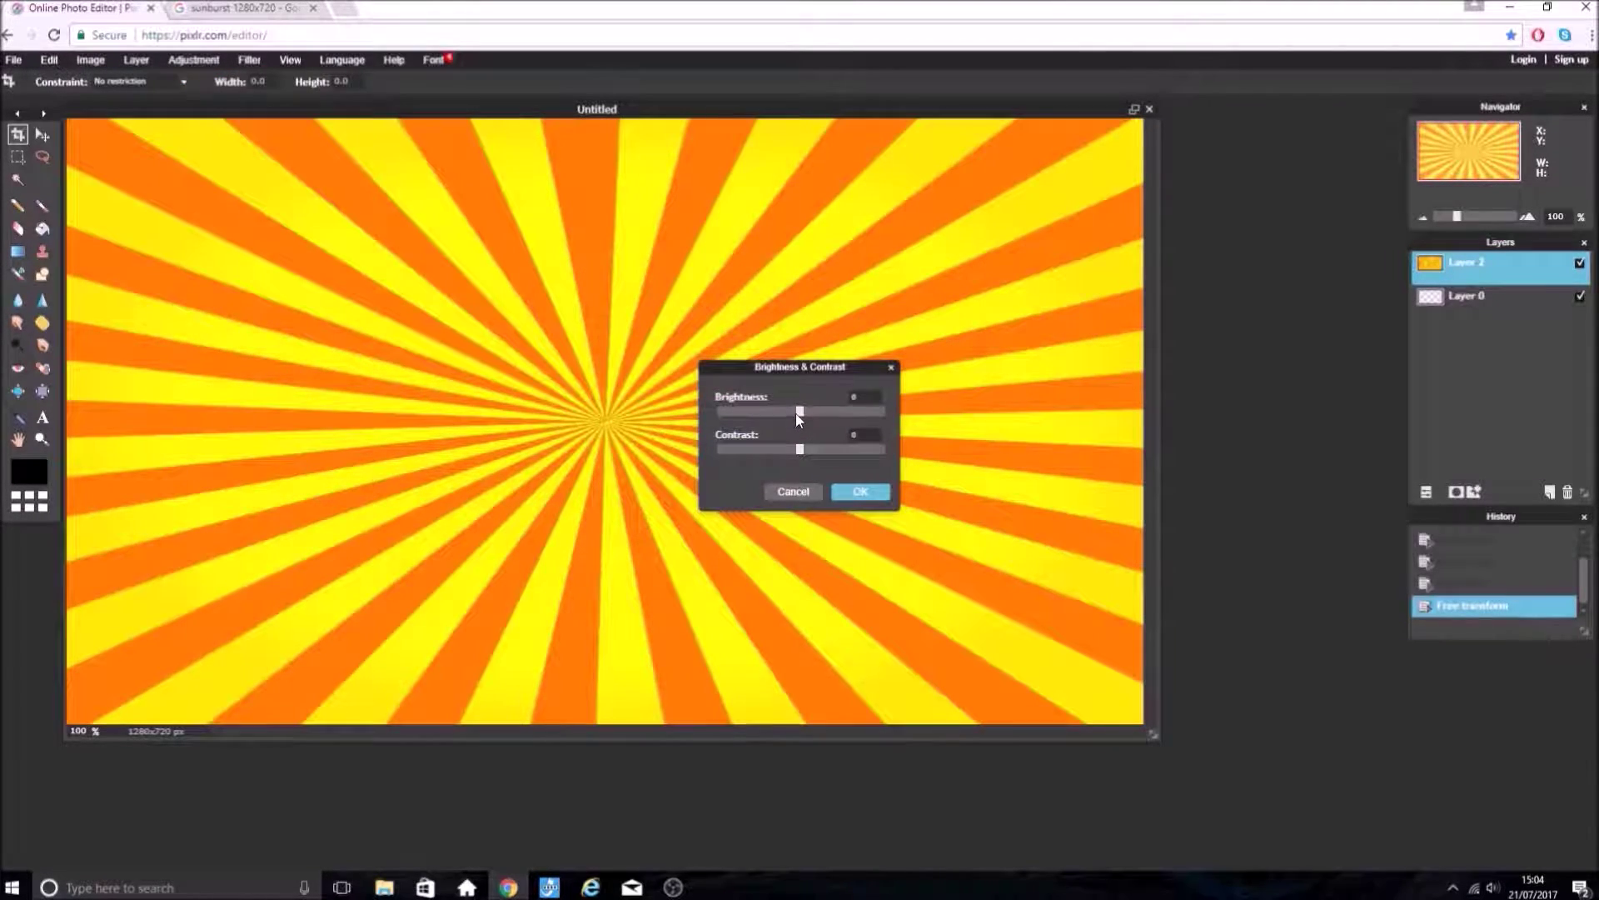
mouse_move(801, 411)
mouse_down()
mouse_move(807, 447)
mouse_move(778, 447)
mouse_move(818, 449)
mouse_move(798, 410)
mouse_up()
click(863, 491)
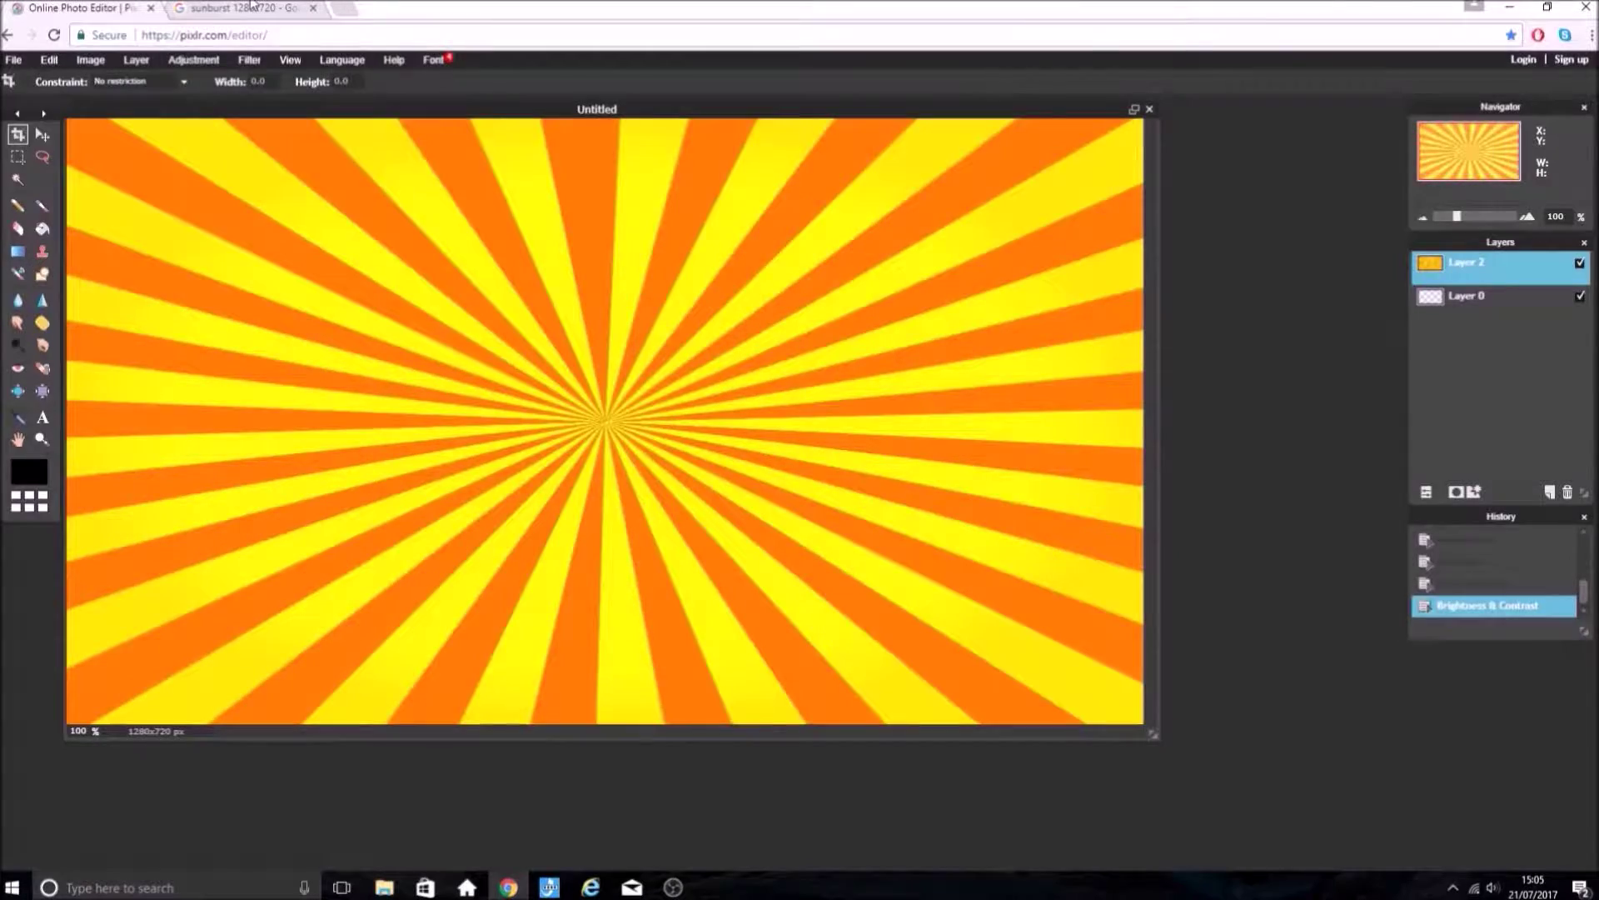
- Switch to the Google Images tab and search for "funny face png"
click(250, 8)
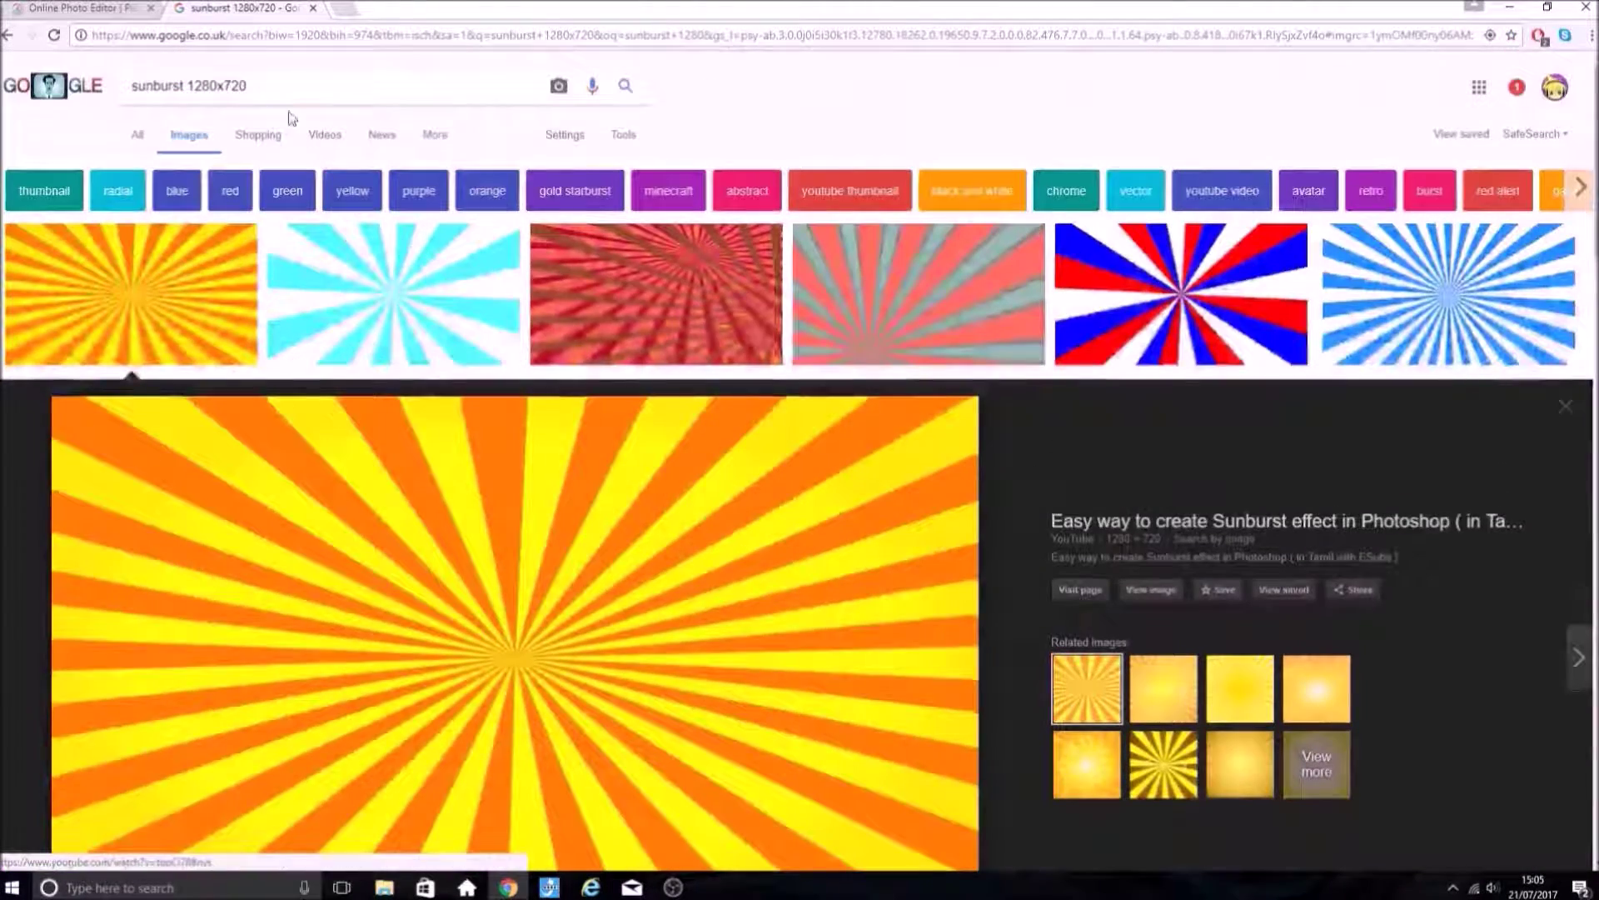
triple_click(288, 86)
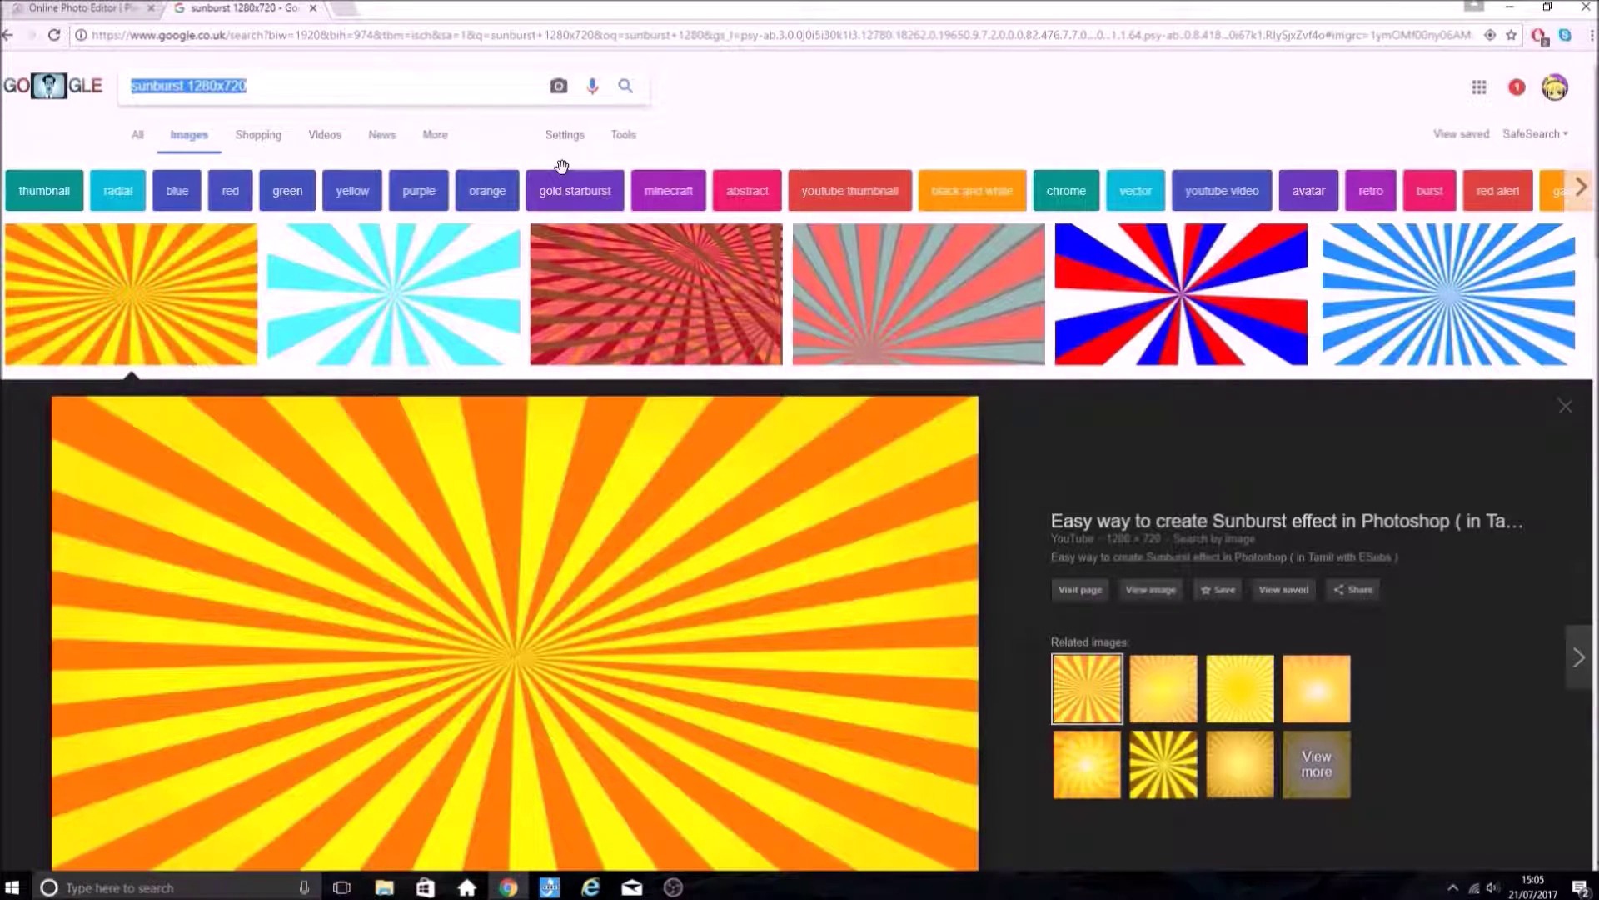
text(funny face png)
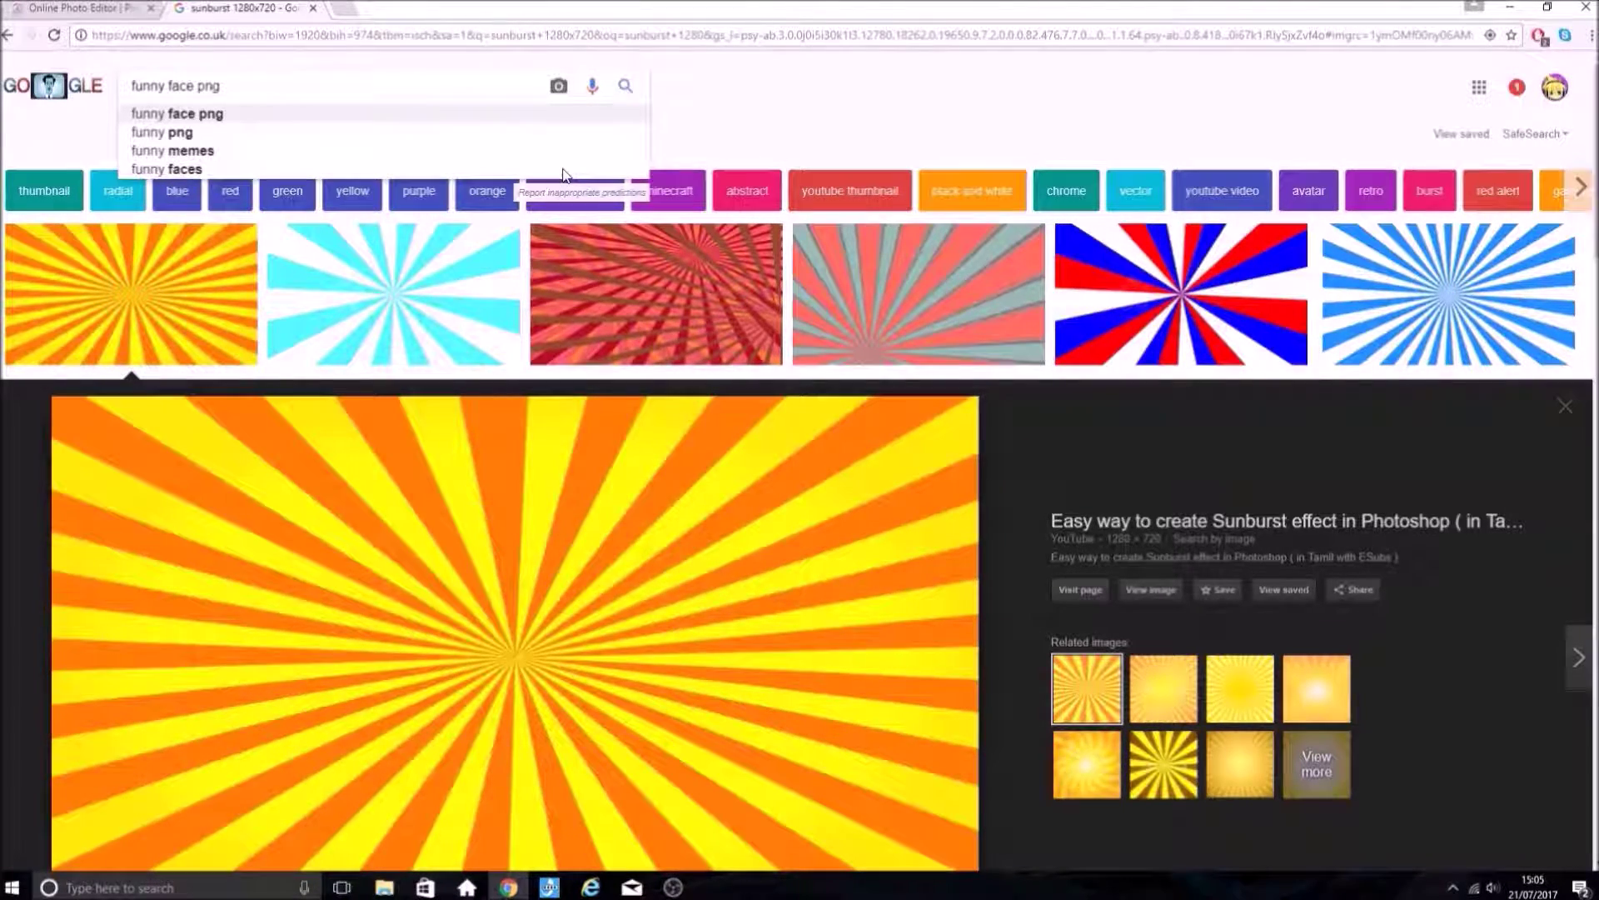
key(Return)
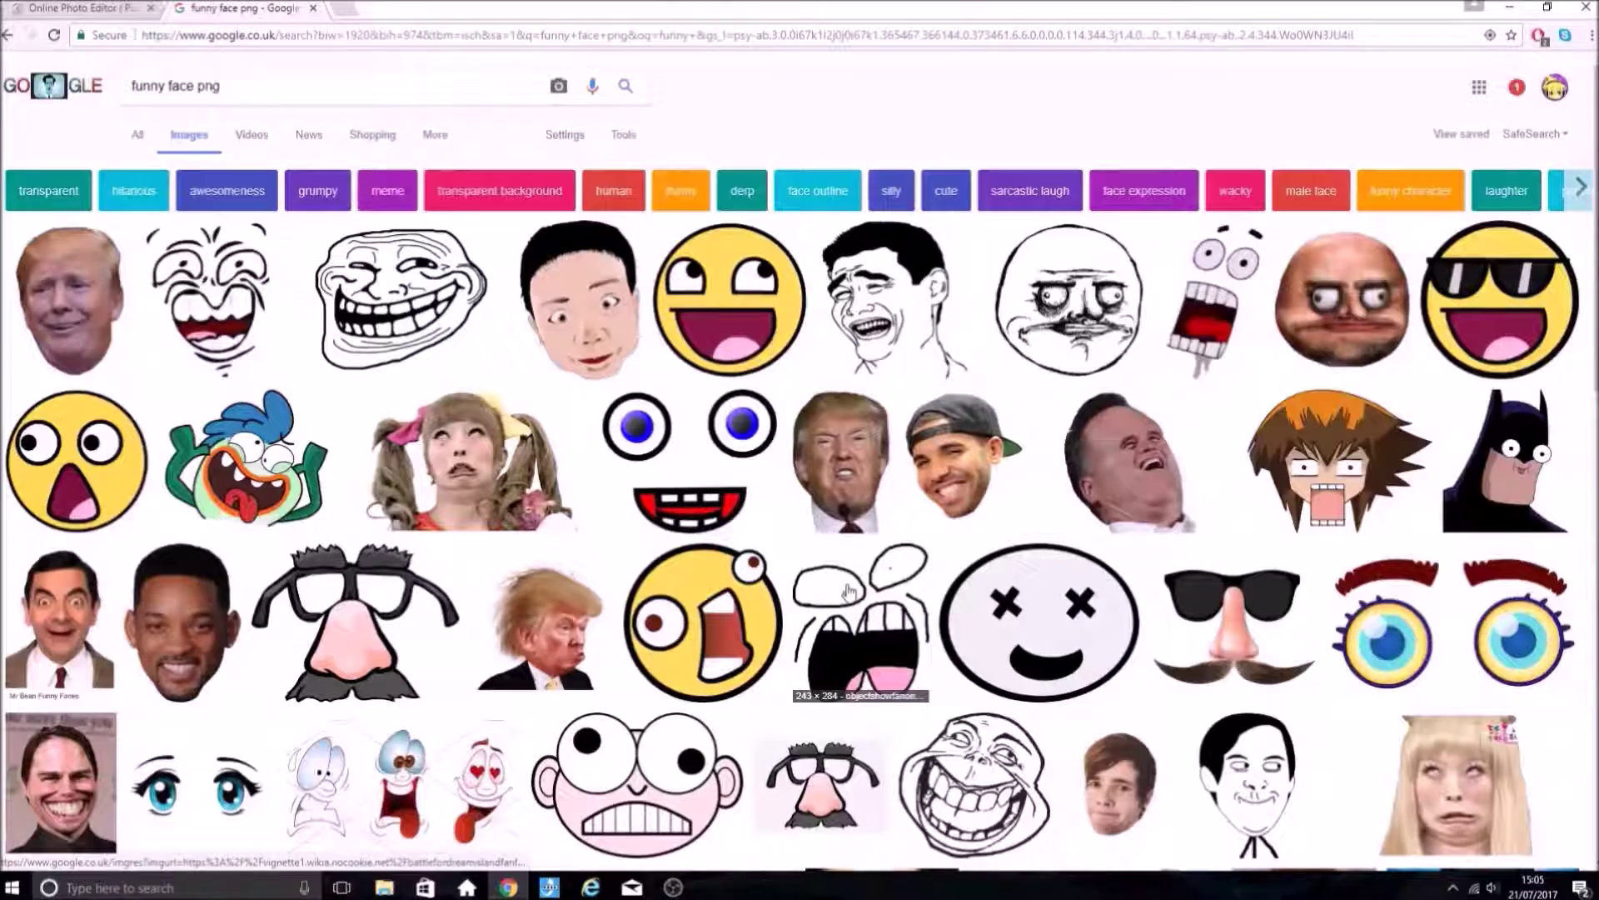
- Save the yellow open-mouthed face with bulging eyes to the Pictures folder as the PNG image "crazy-face"
click(742, 626)
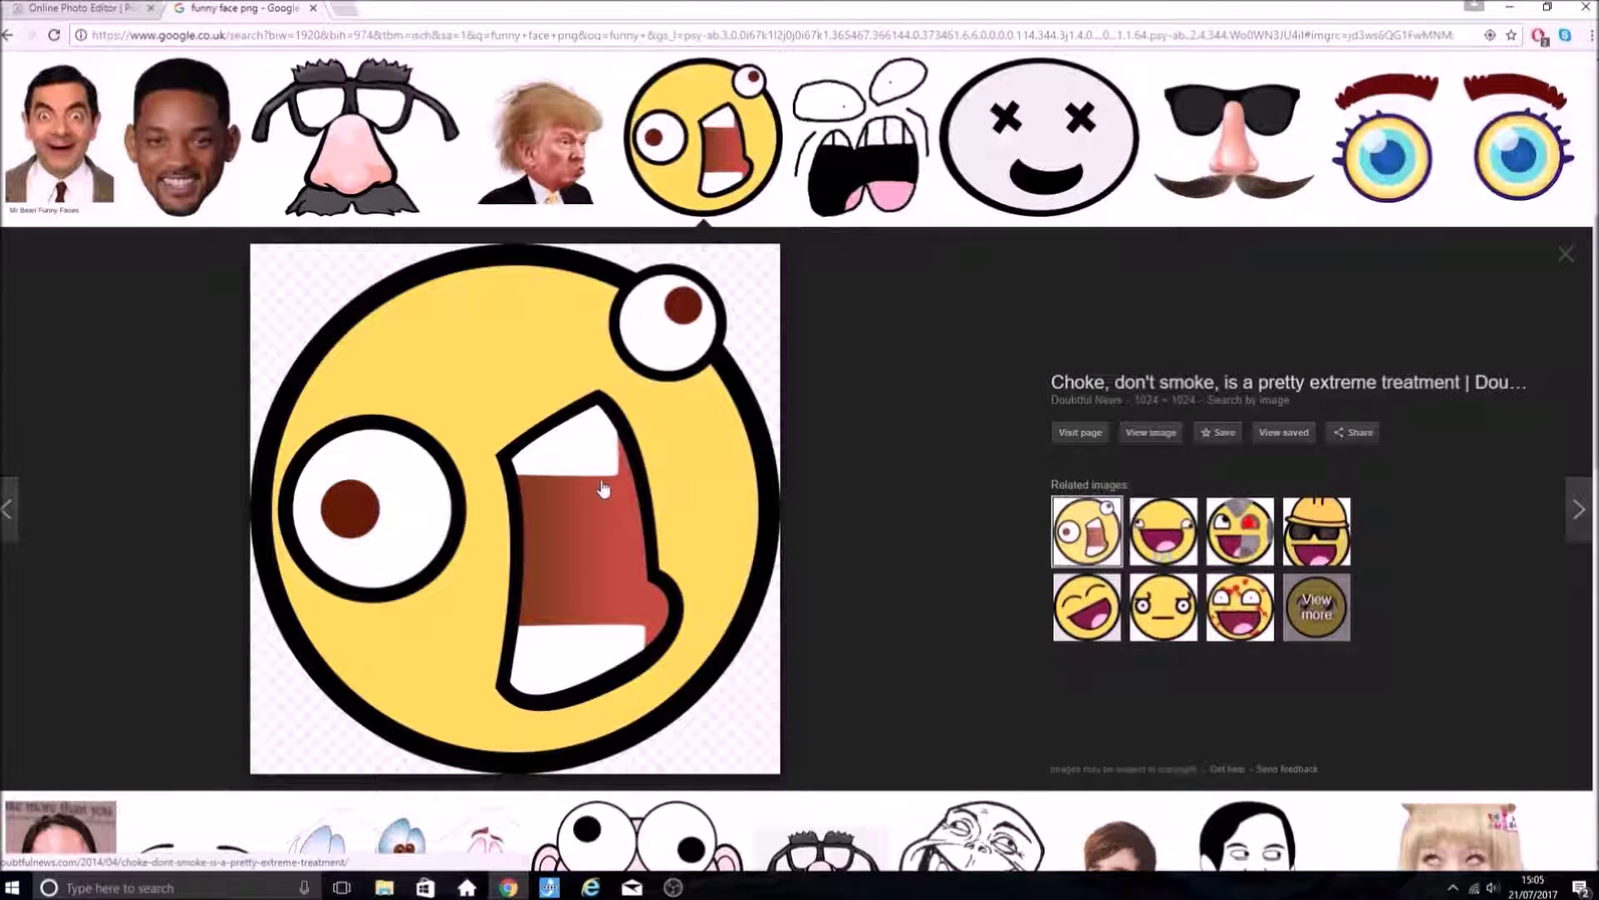
right_click(502, 435)
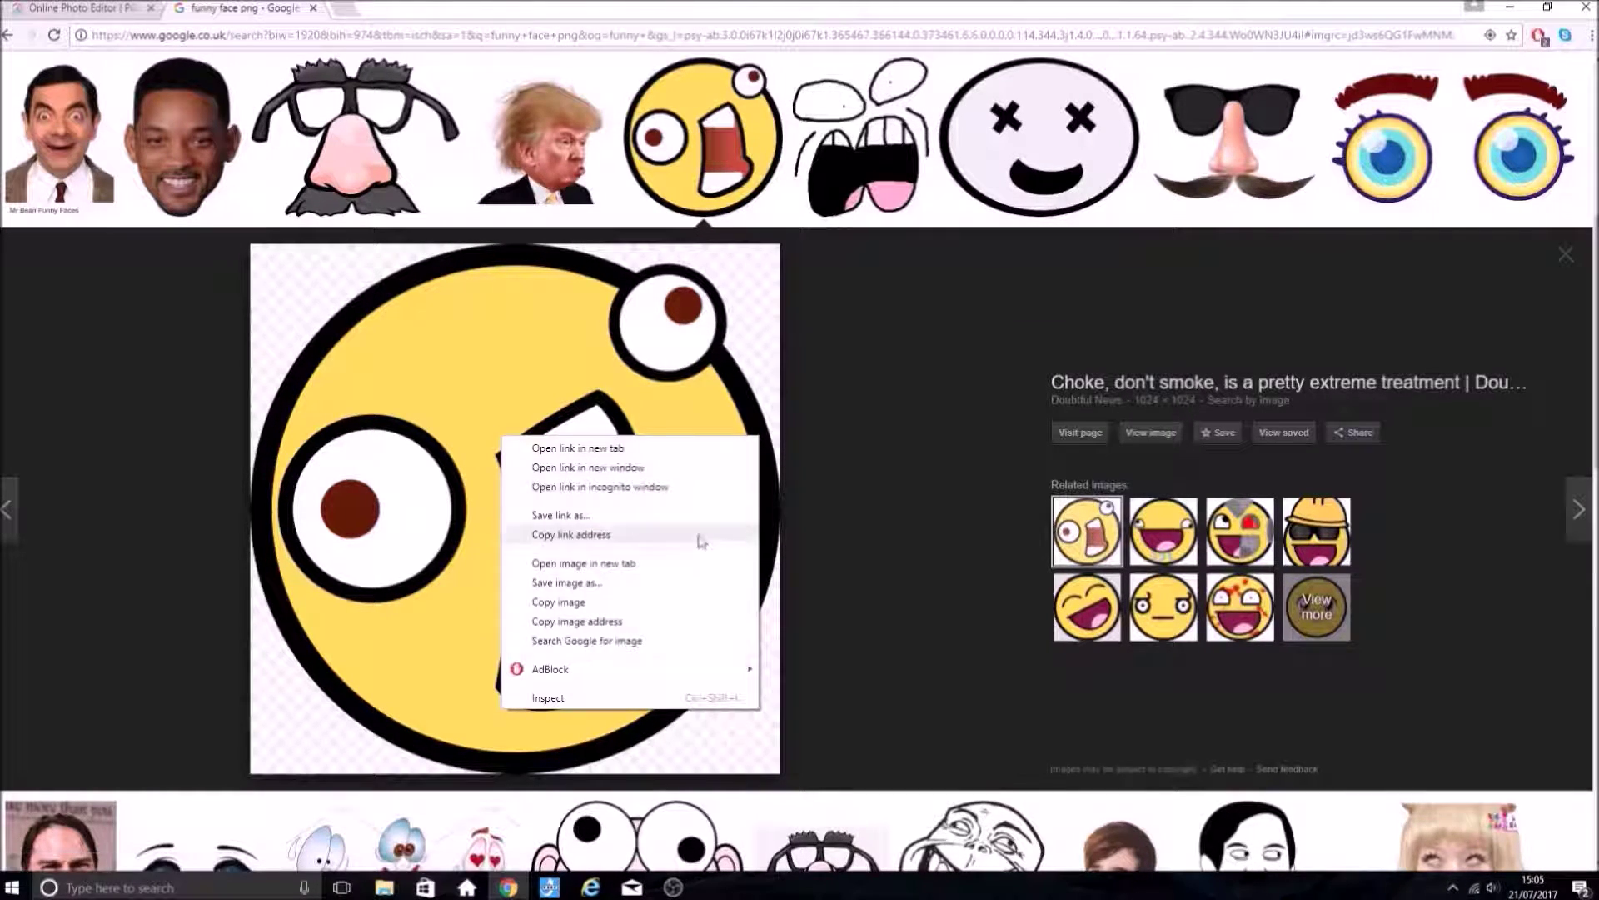
click(596, 586)
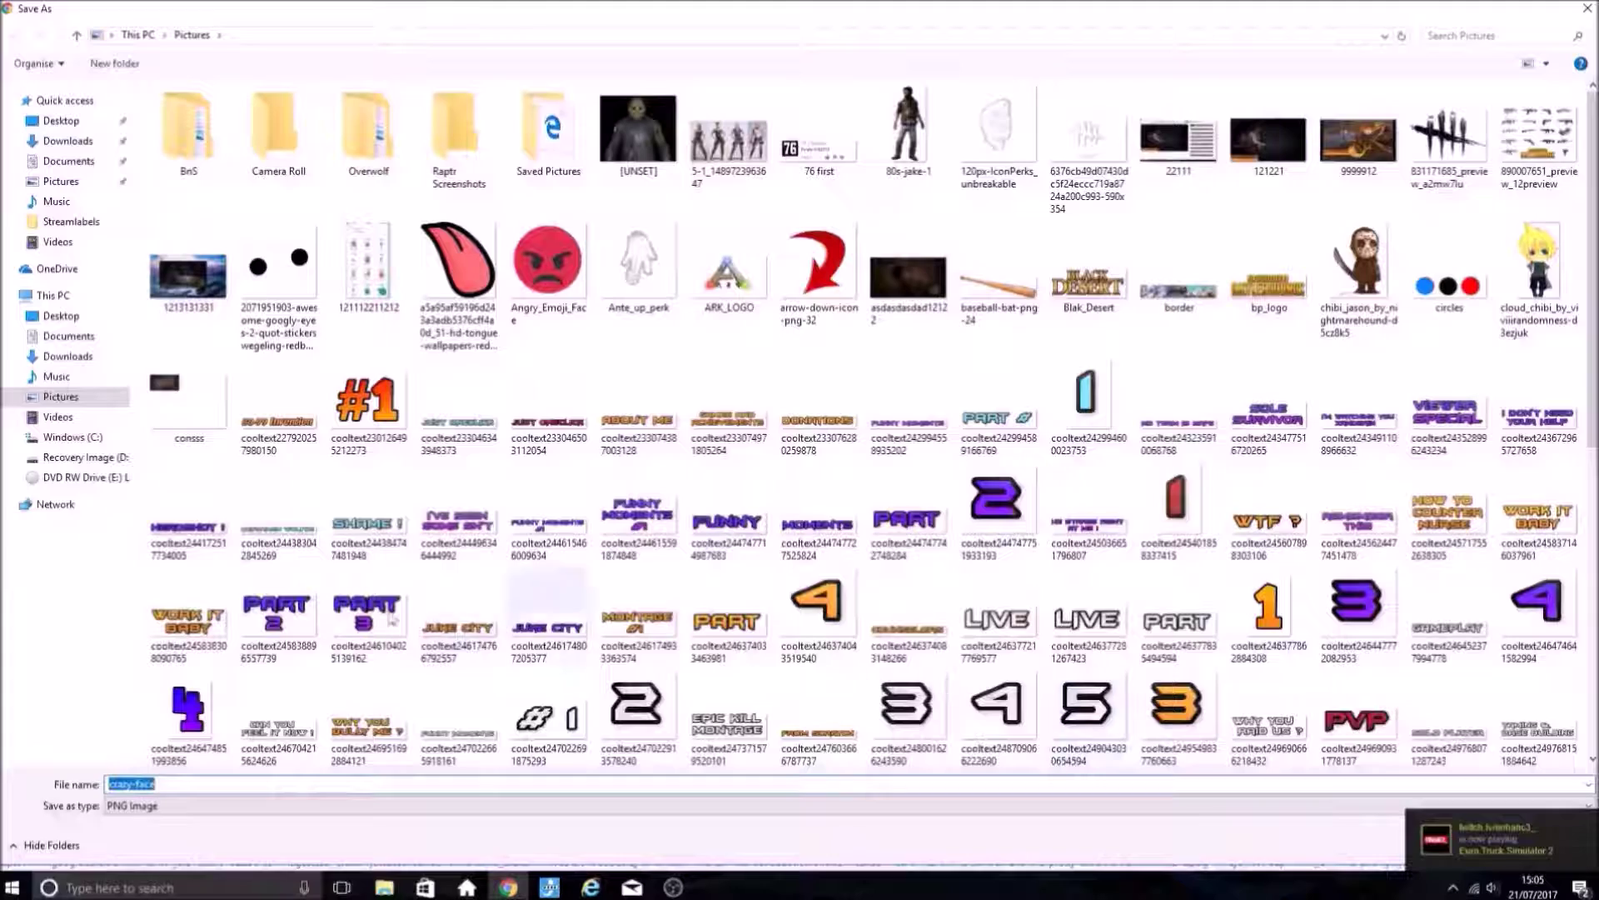
click(94, 403)
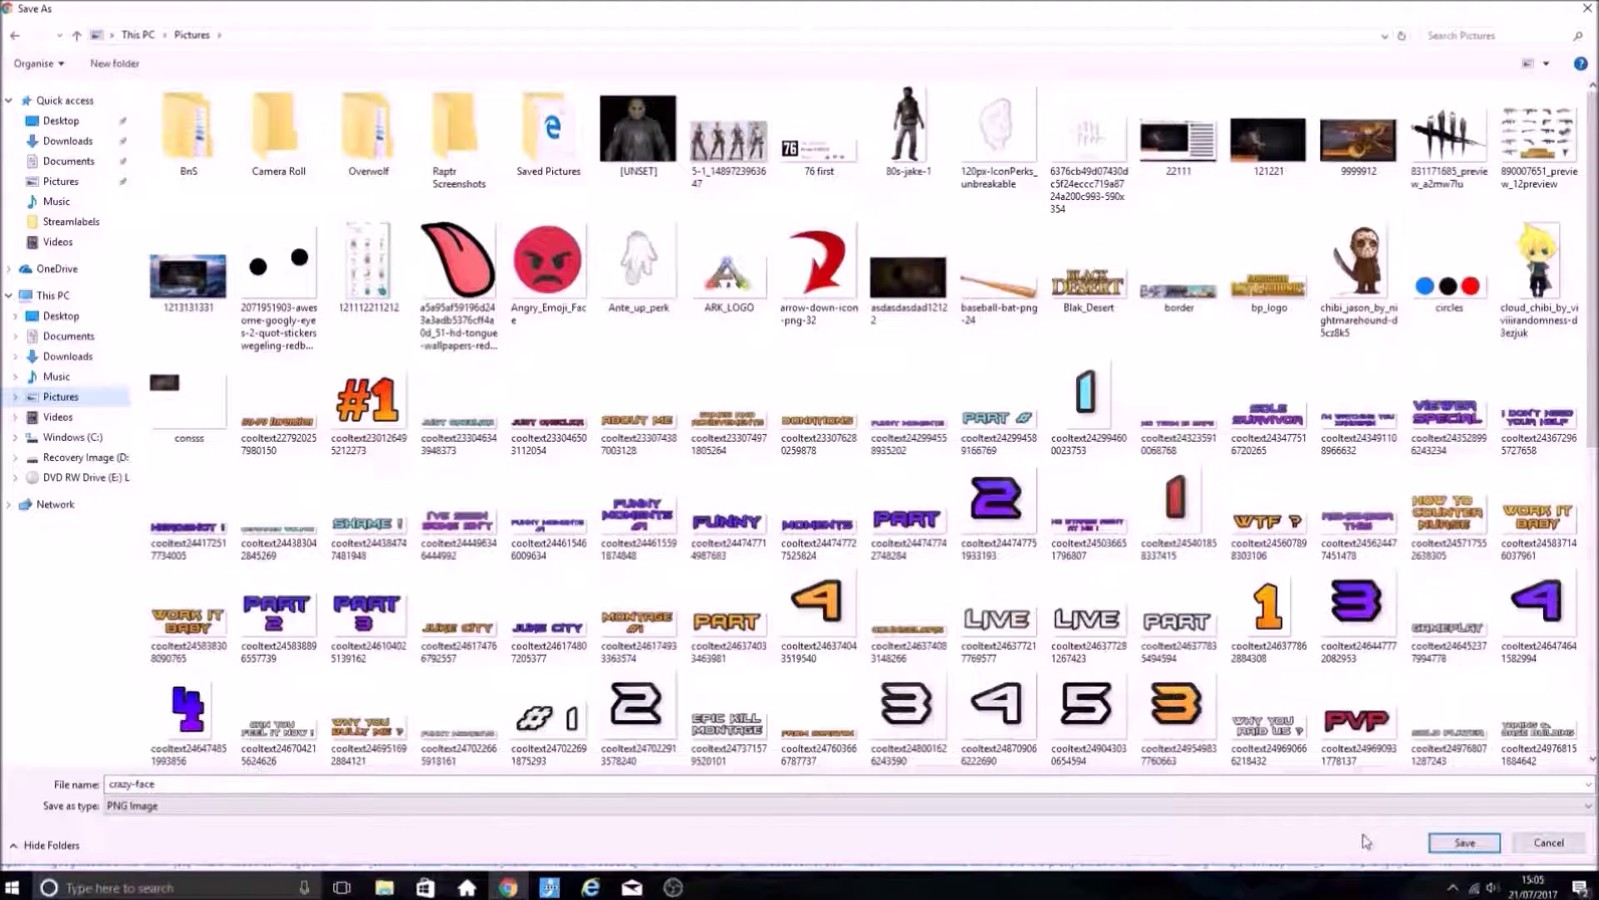
click(1463, 843)
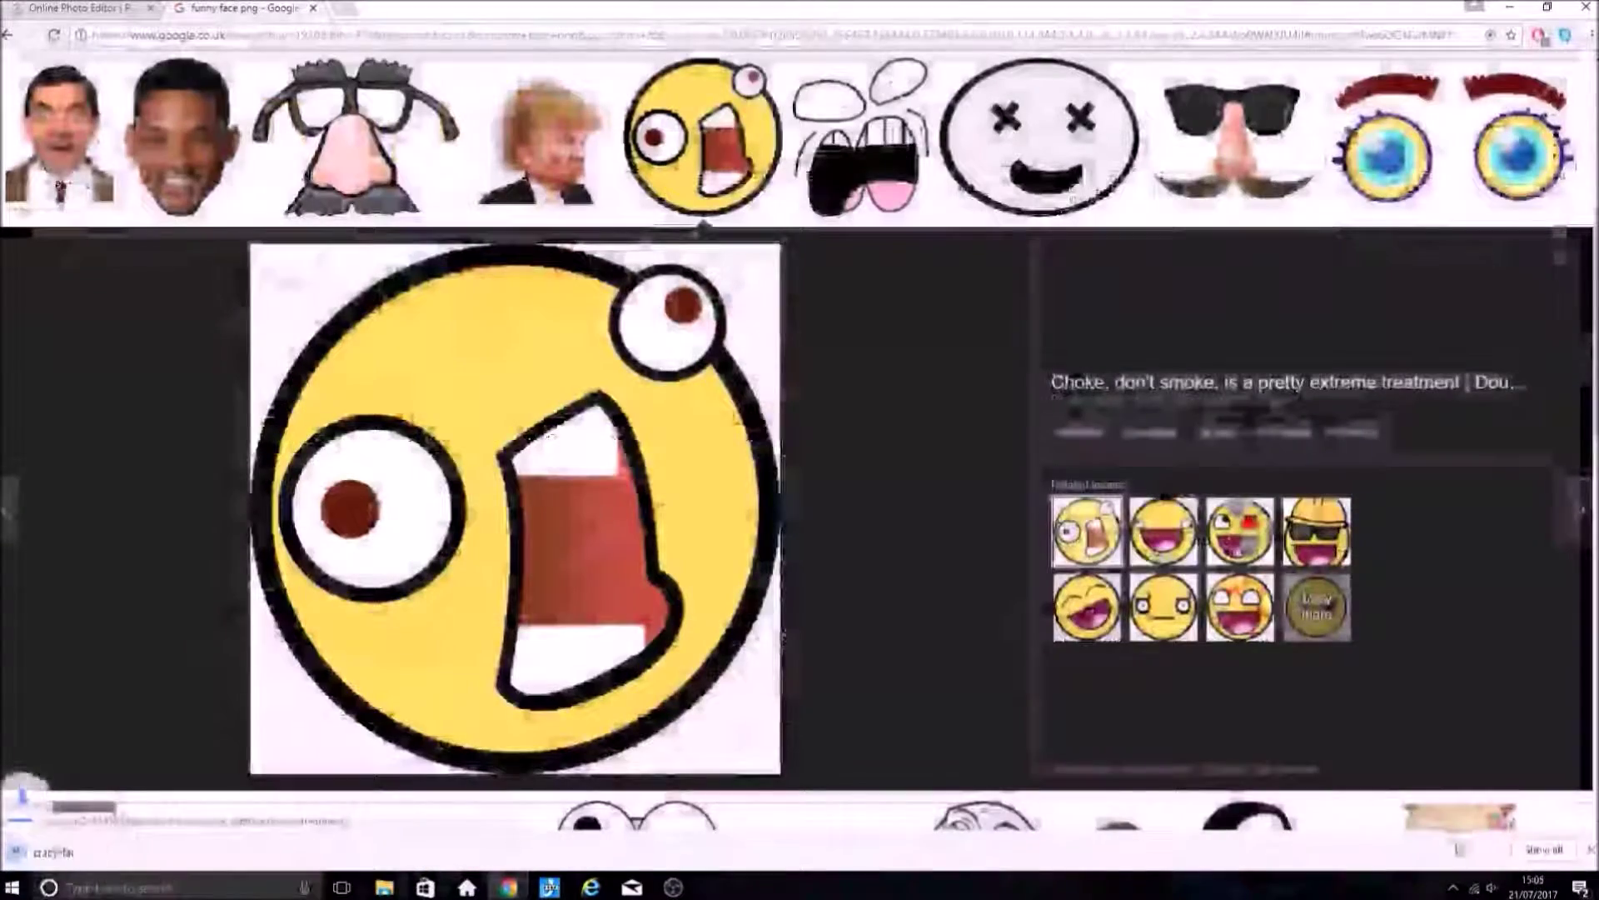
- Return to the Pixlr Editor tab and open the image "crazy-face" from the Pictures folder
click(33, 8)
click(18, 60)
click(29, 95)
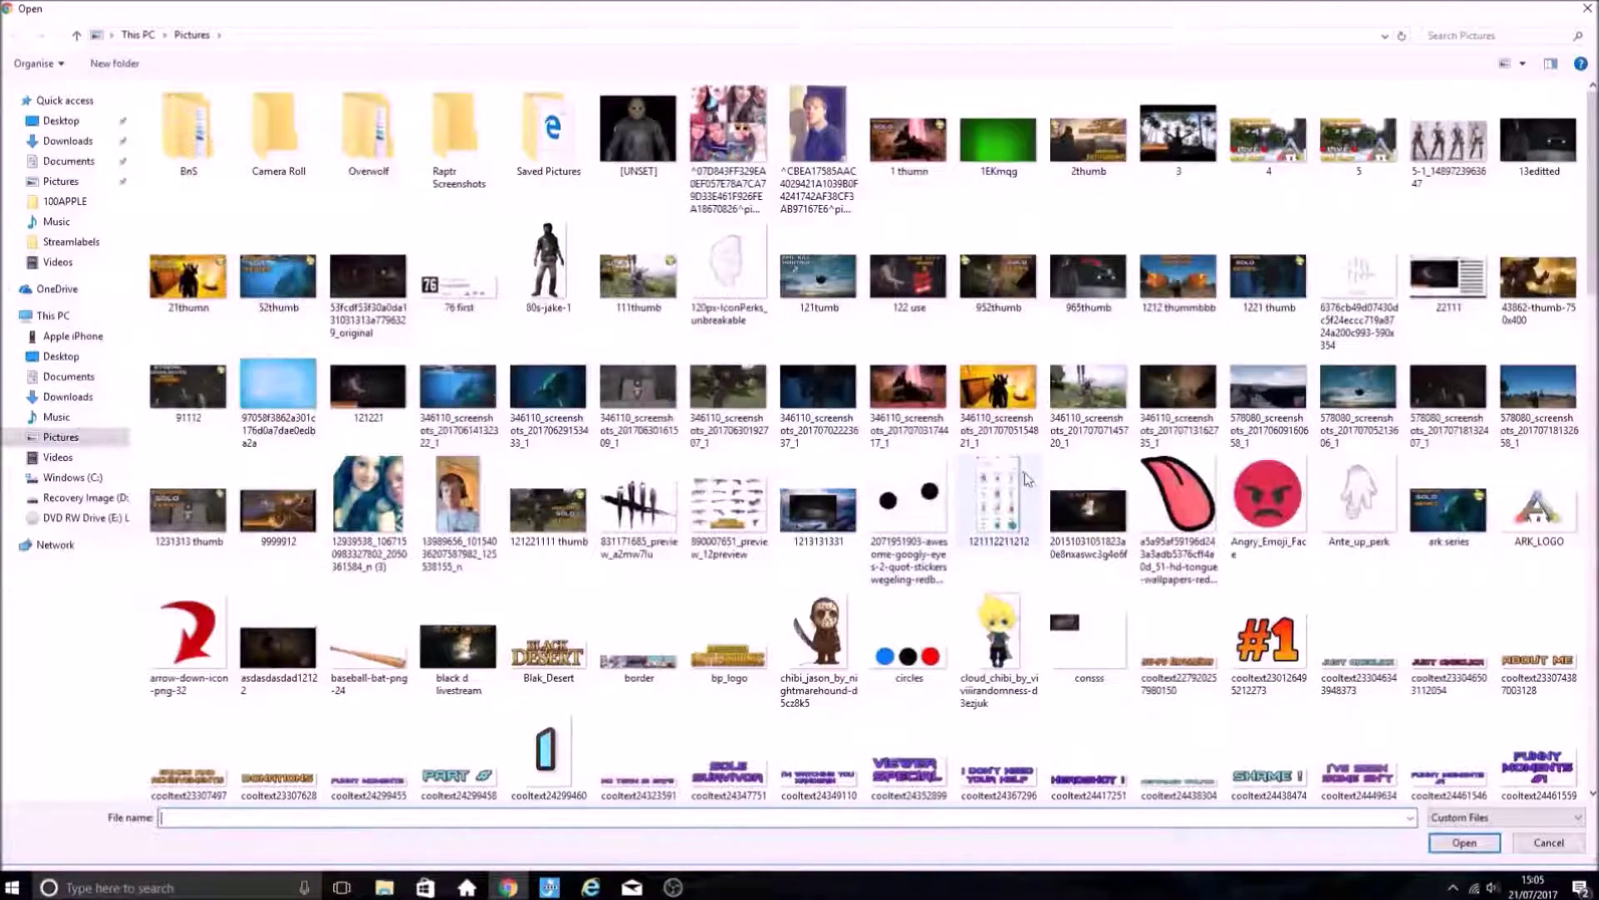
scroll(1003, 468, down, 6)
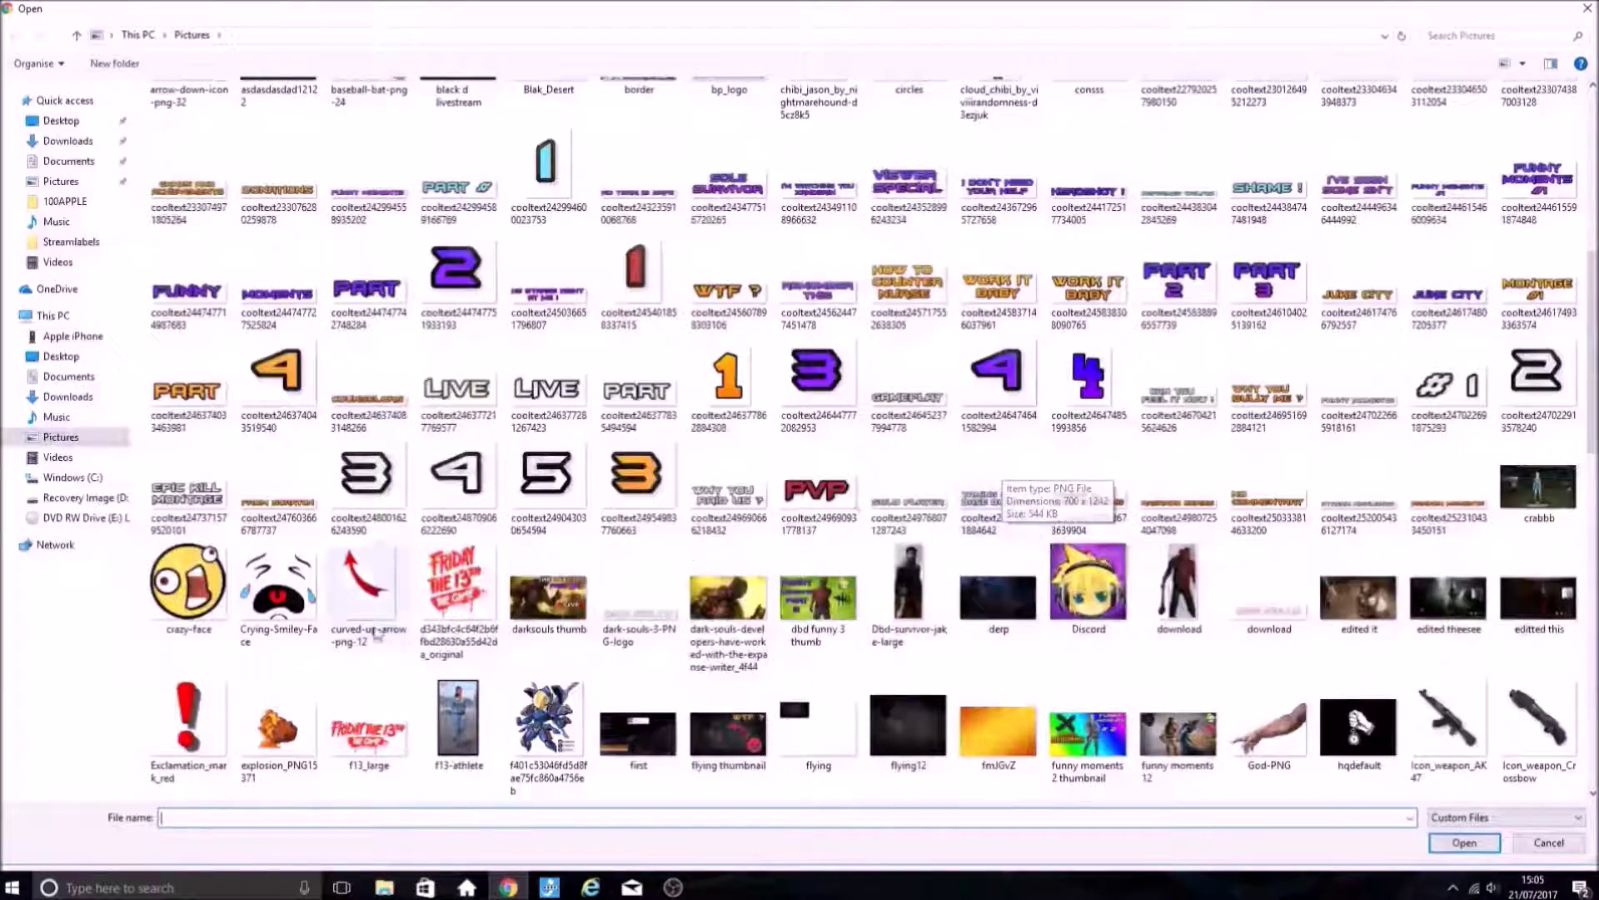
click(188, 584)
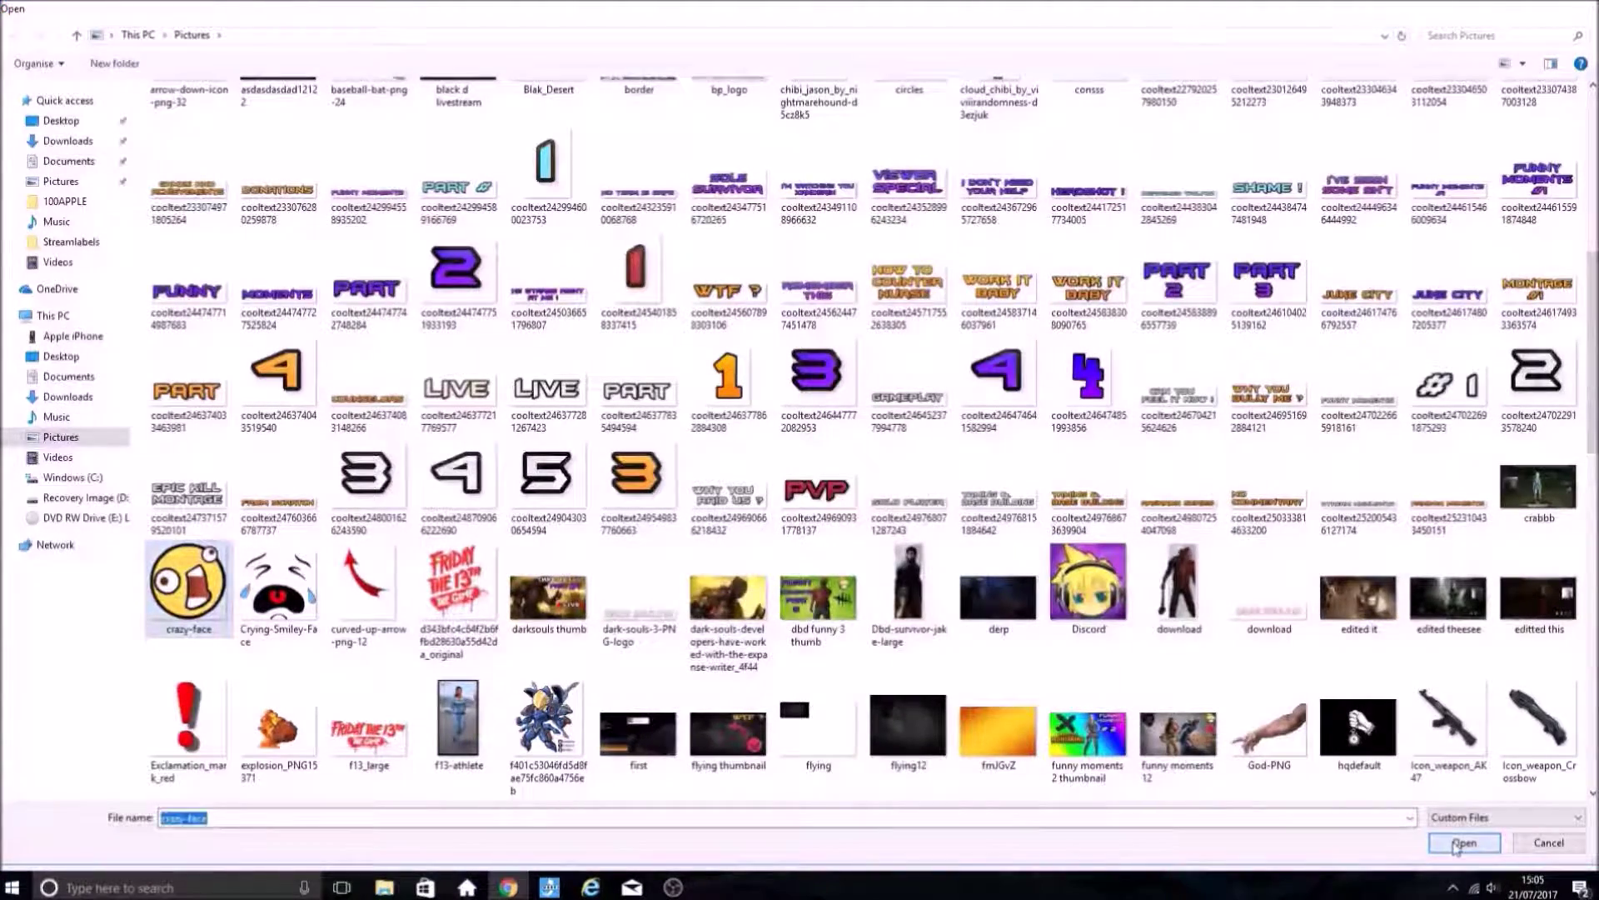
click(1464, 843)
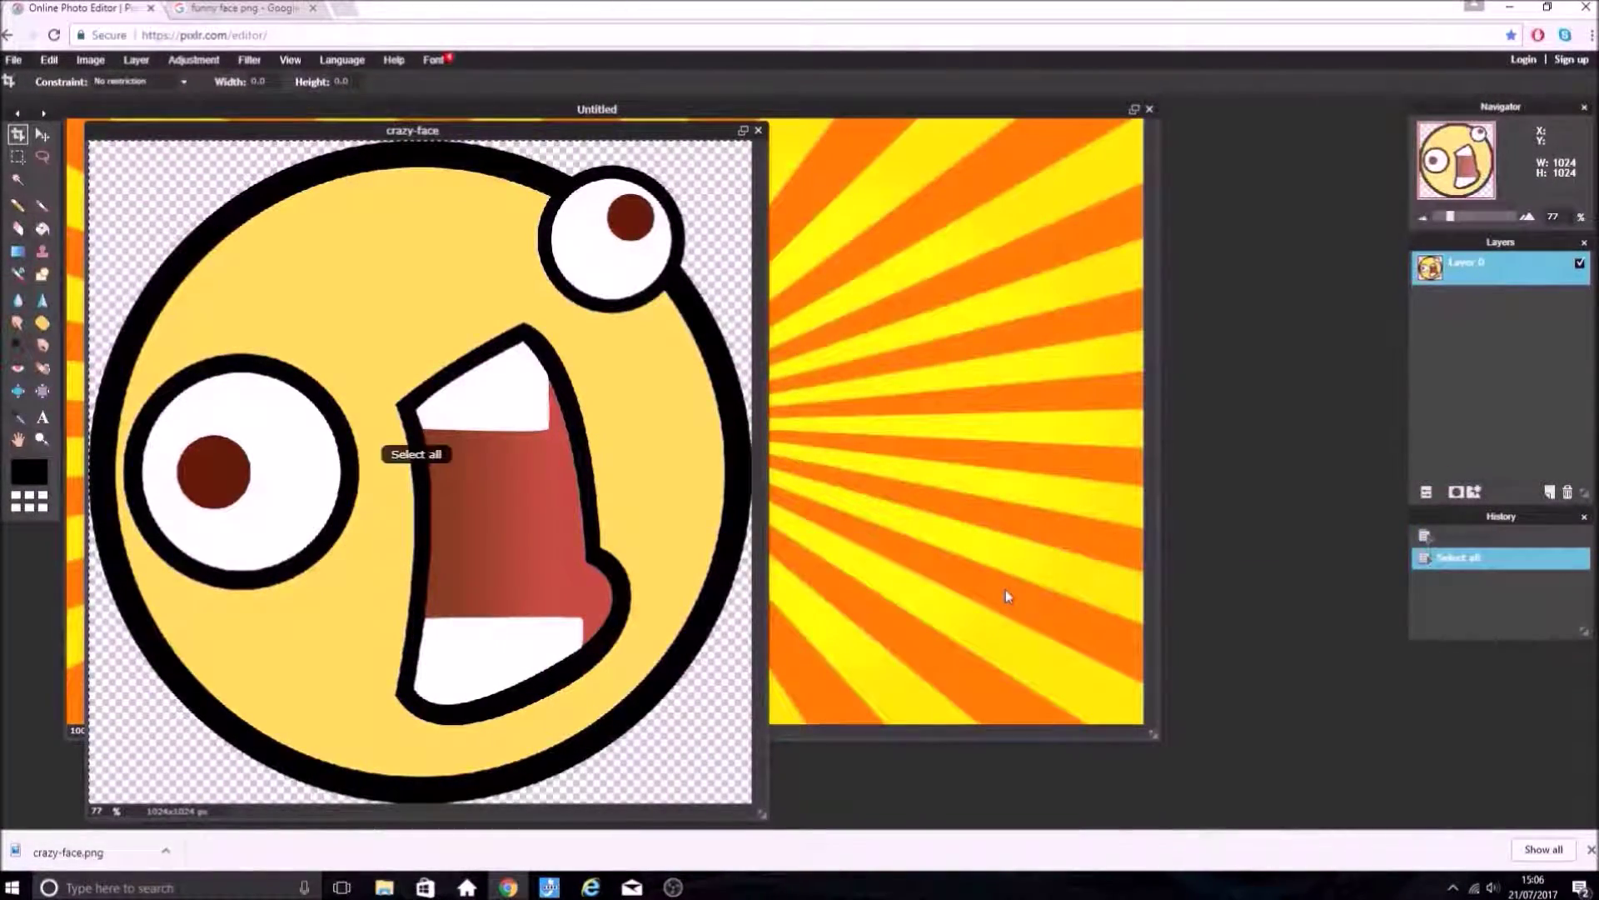
- Copy the whole crazy-face image and paste it as a new layer above the sunburst in the Untitled image
key(ctrl+c)
click(841, 386)
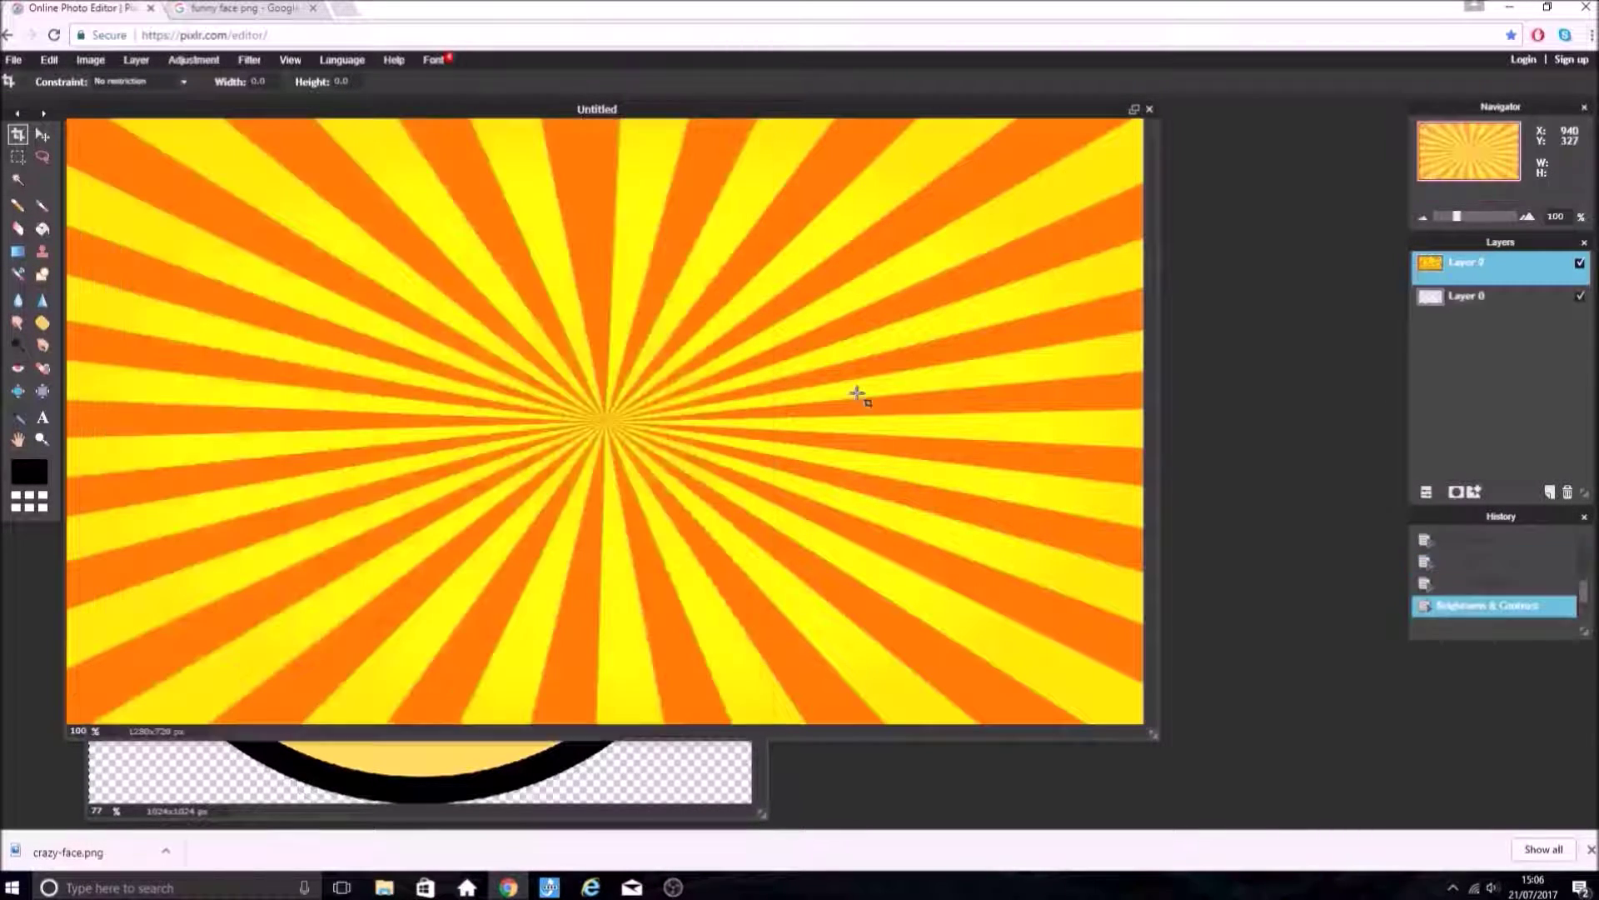
key(ctrl+v)
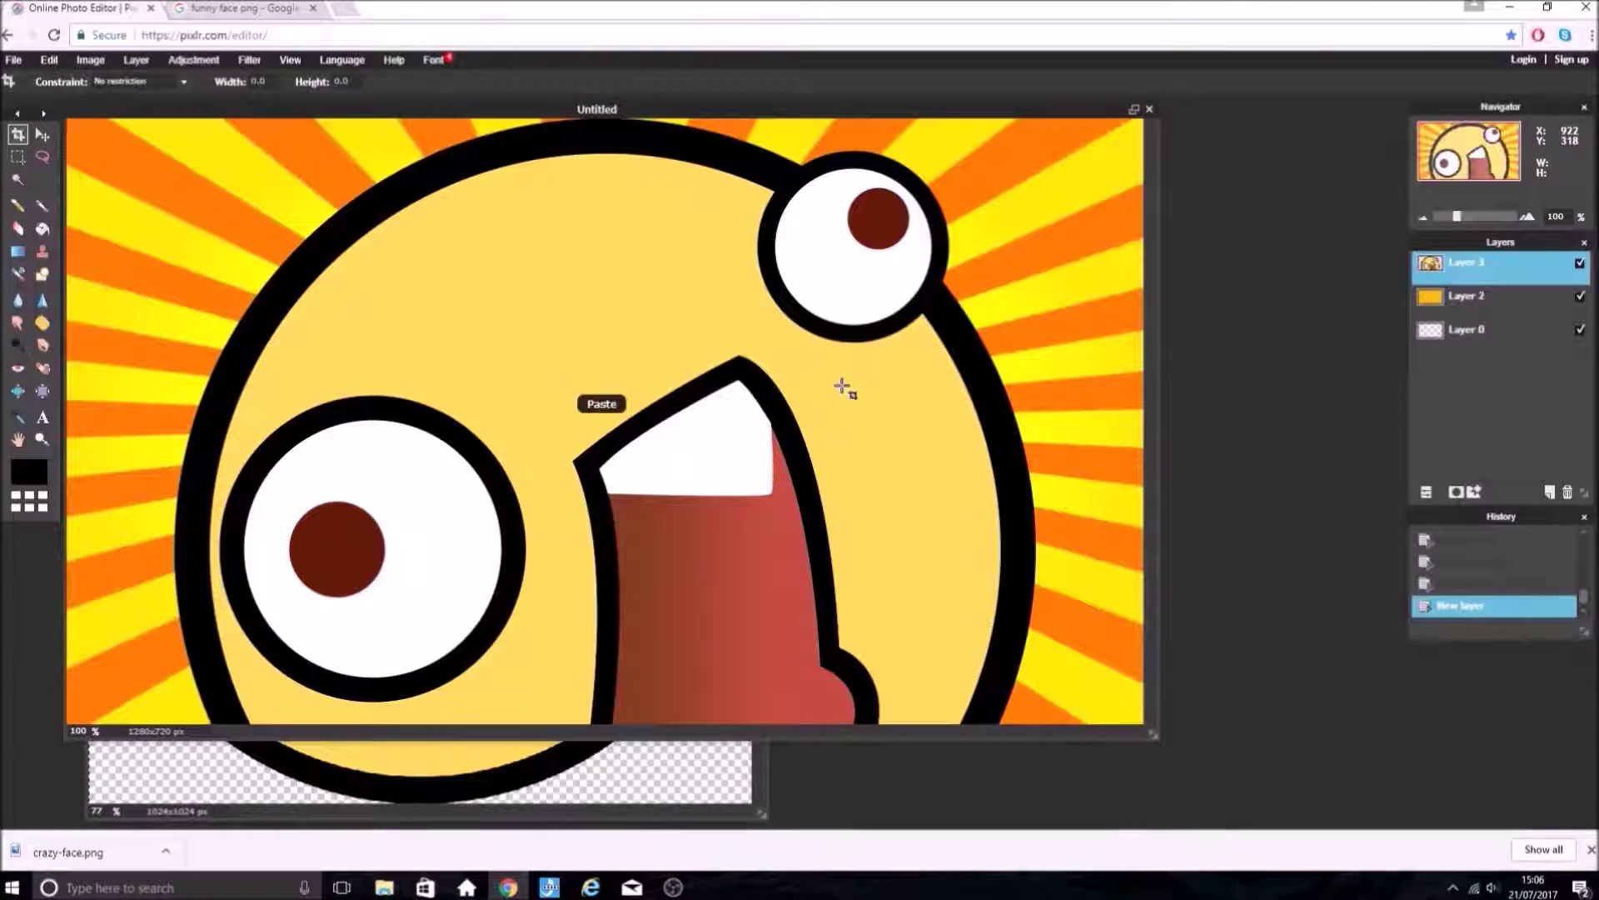
- Free transform the pasted face to about a third of the canvas width, tilt it counterclockwise, and place it in the canvas's lower-left corner
click(35, 56)
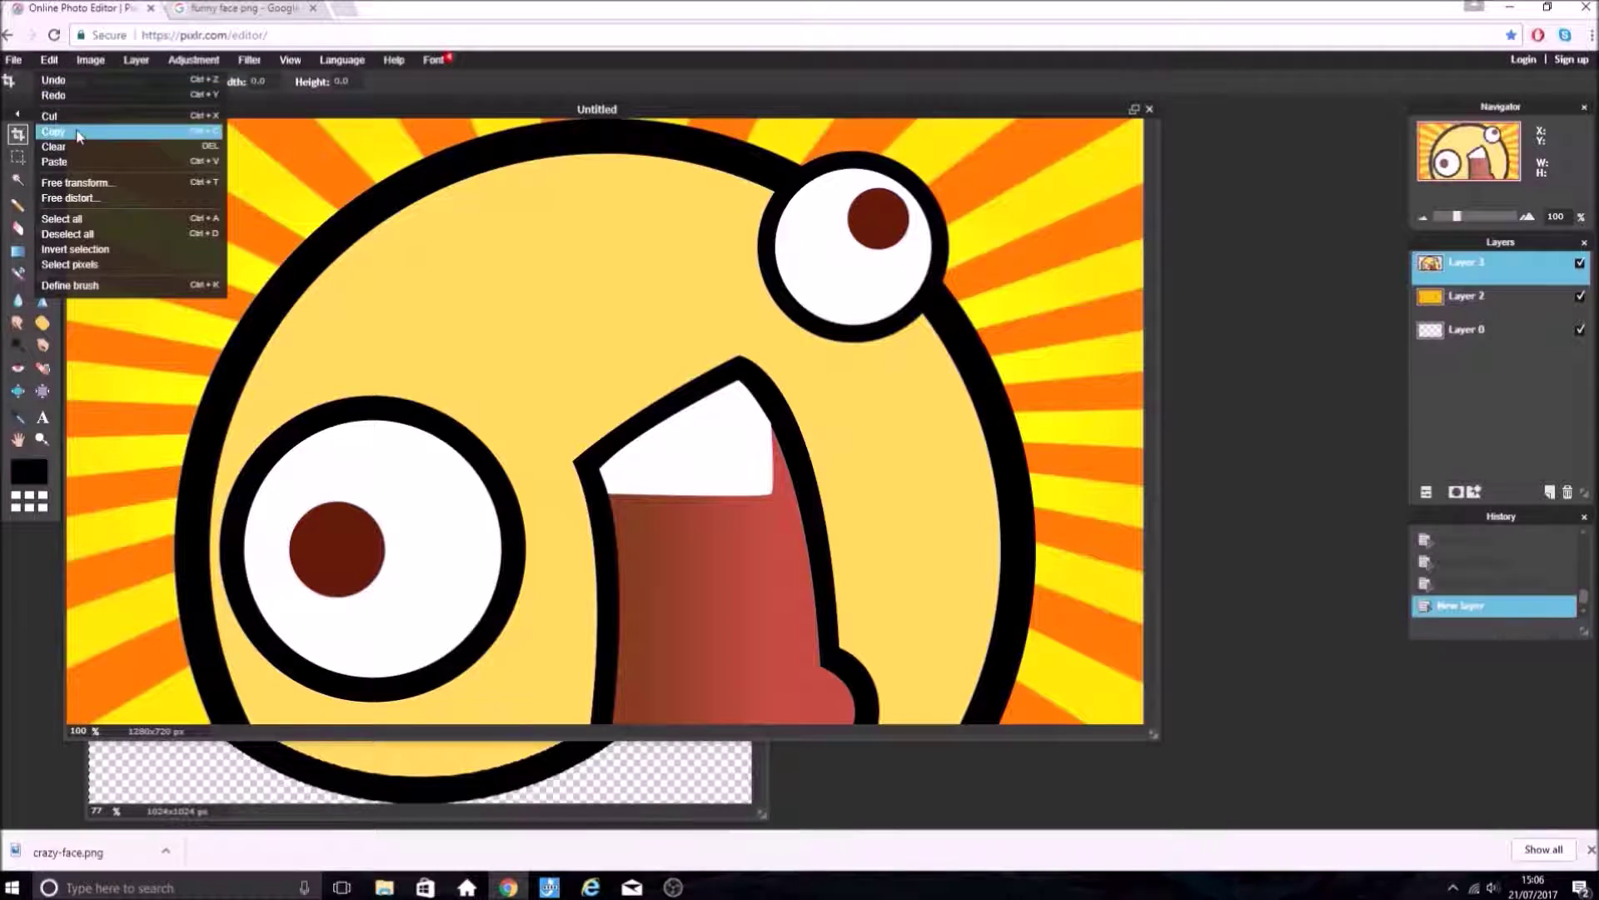
click(90, 182)
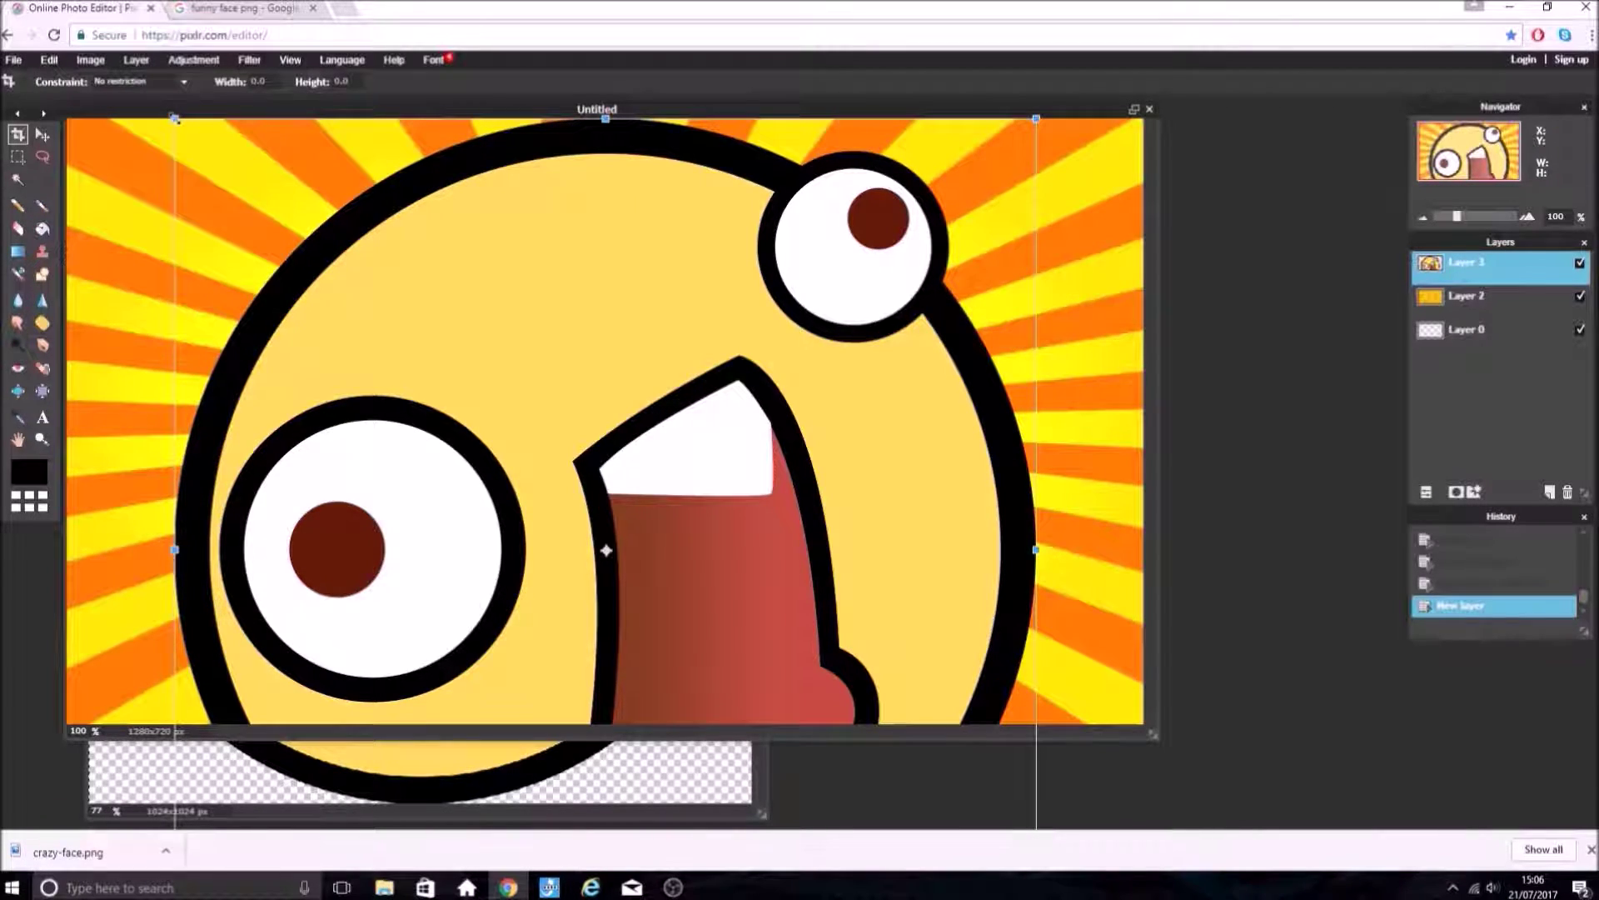
drag(175, 119, 235, 186)
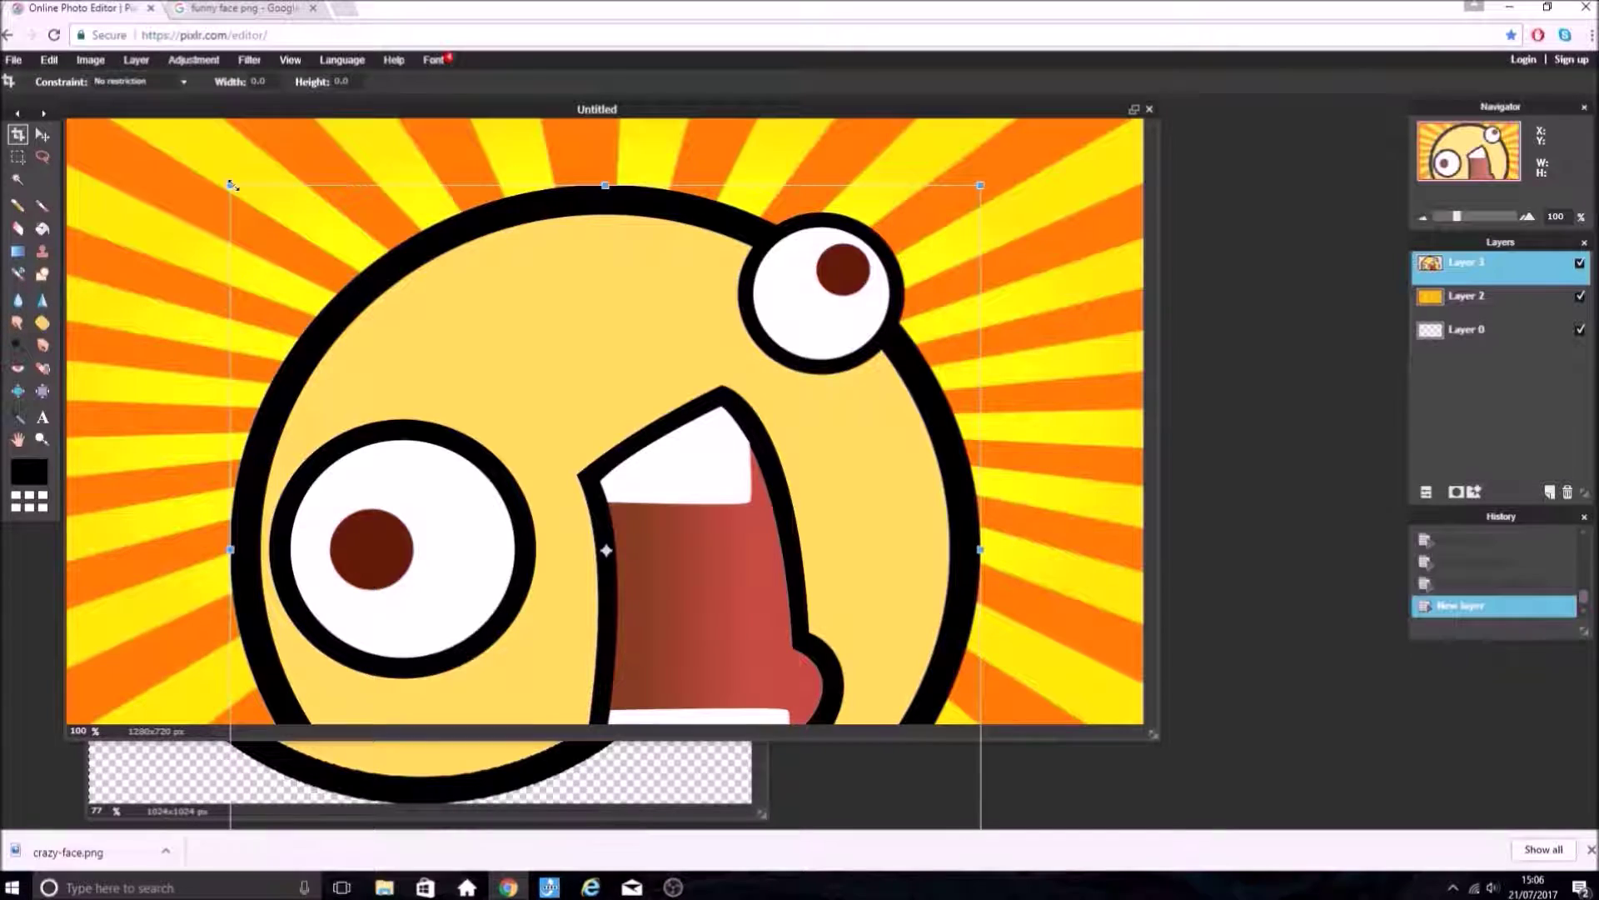
drag(232, 184, 421, 370)
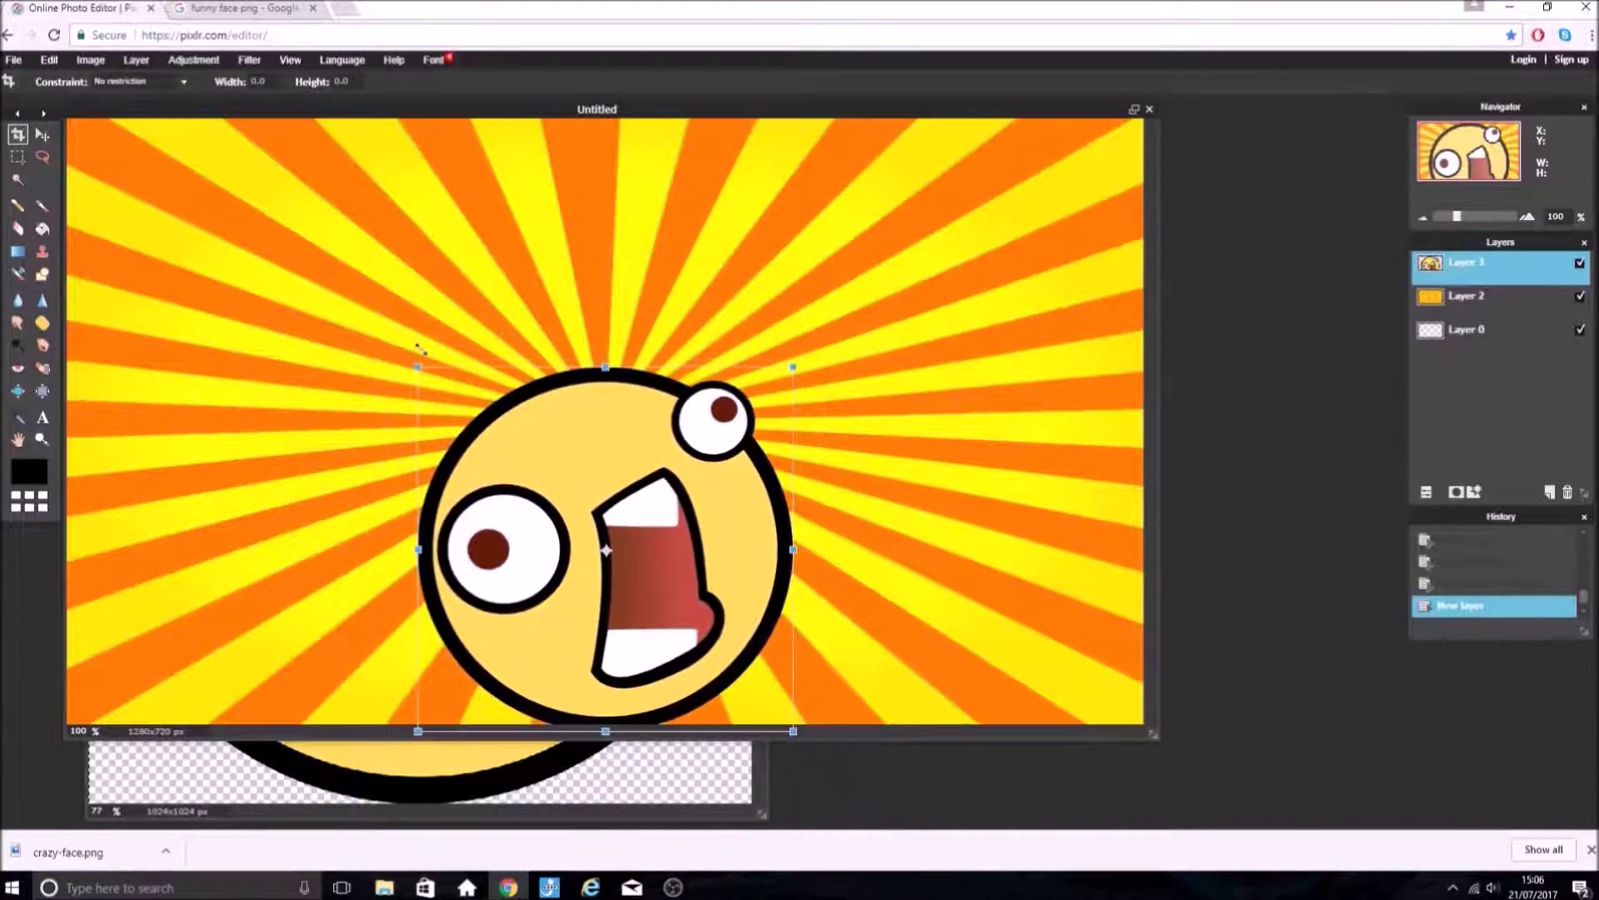
drag(627, 415, 573, 373)
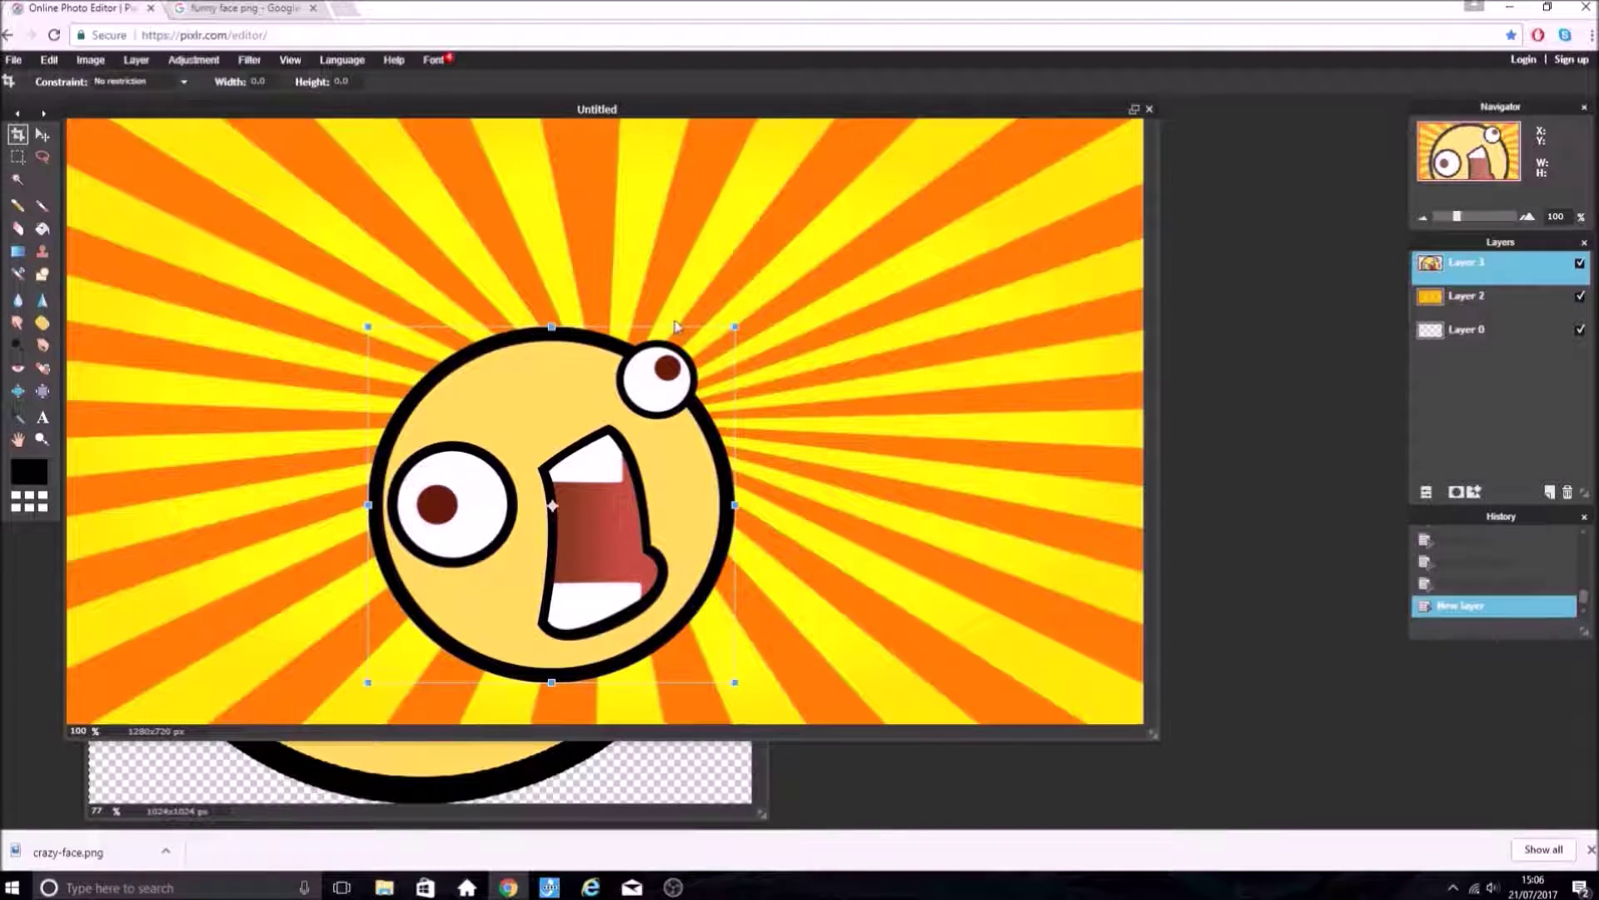
drag(723, 319, 628, 258)
drag(629, 446, 330, 475)
click(721, 569)
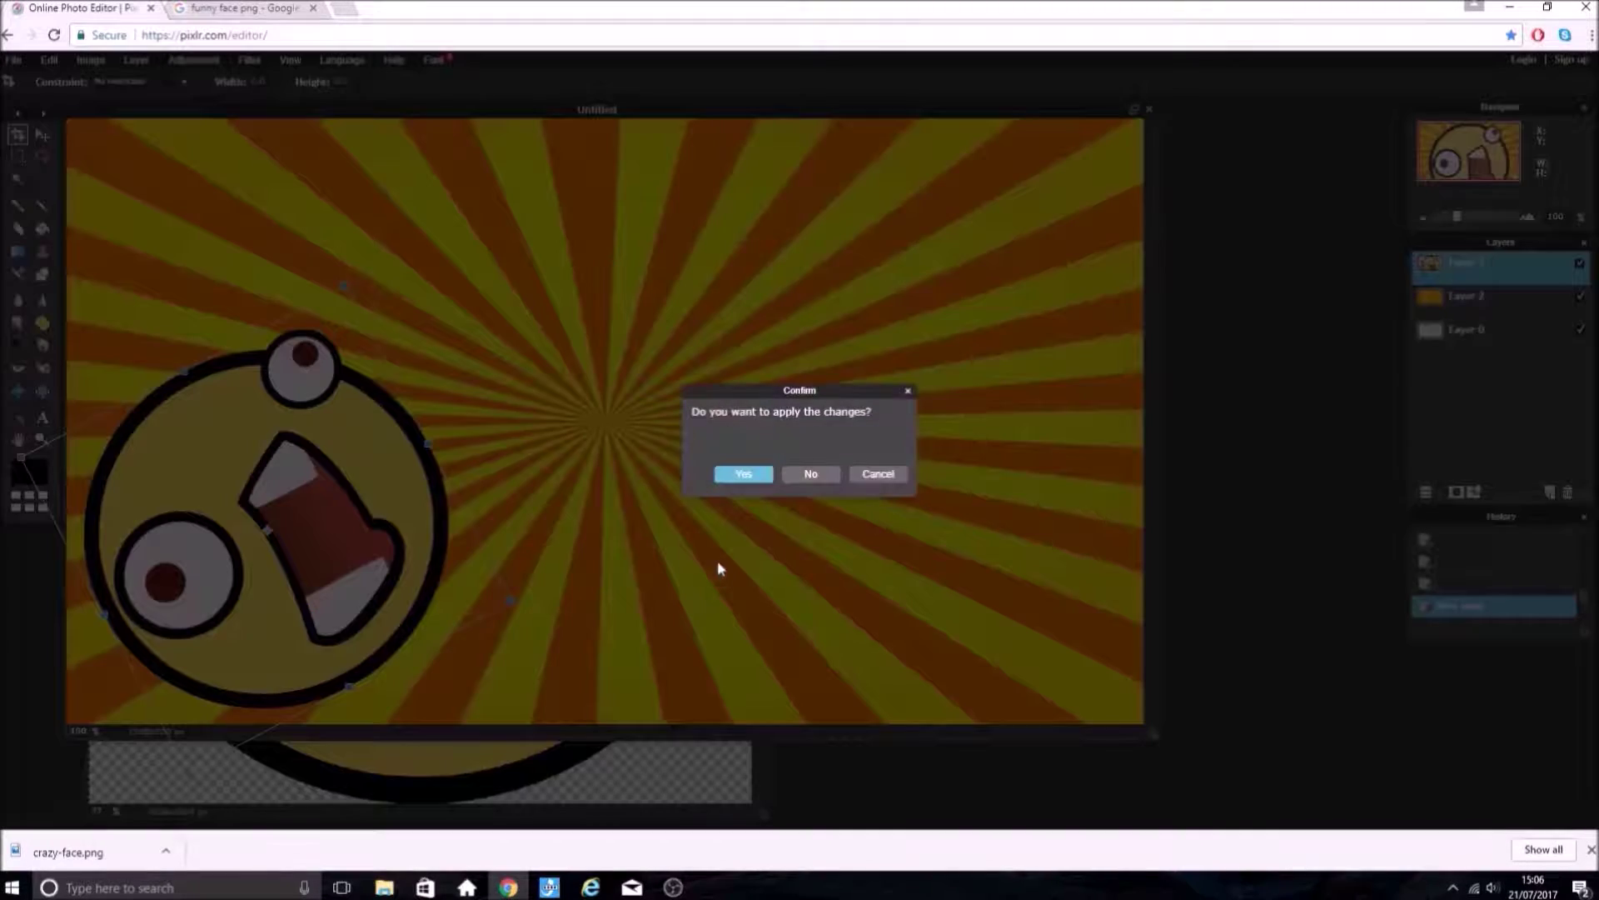
click(742, 474)
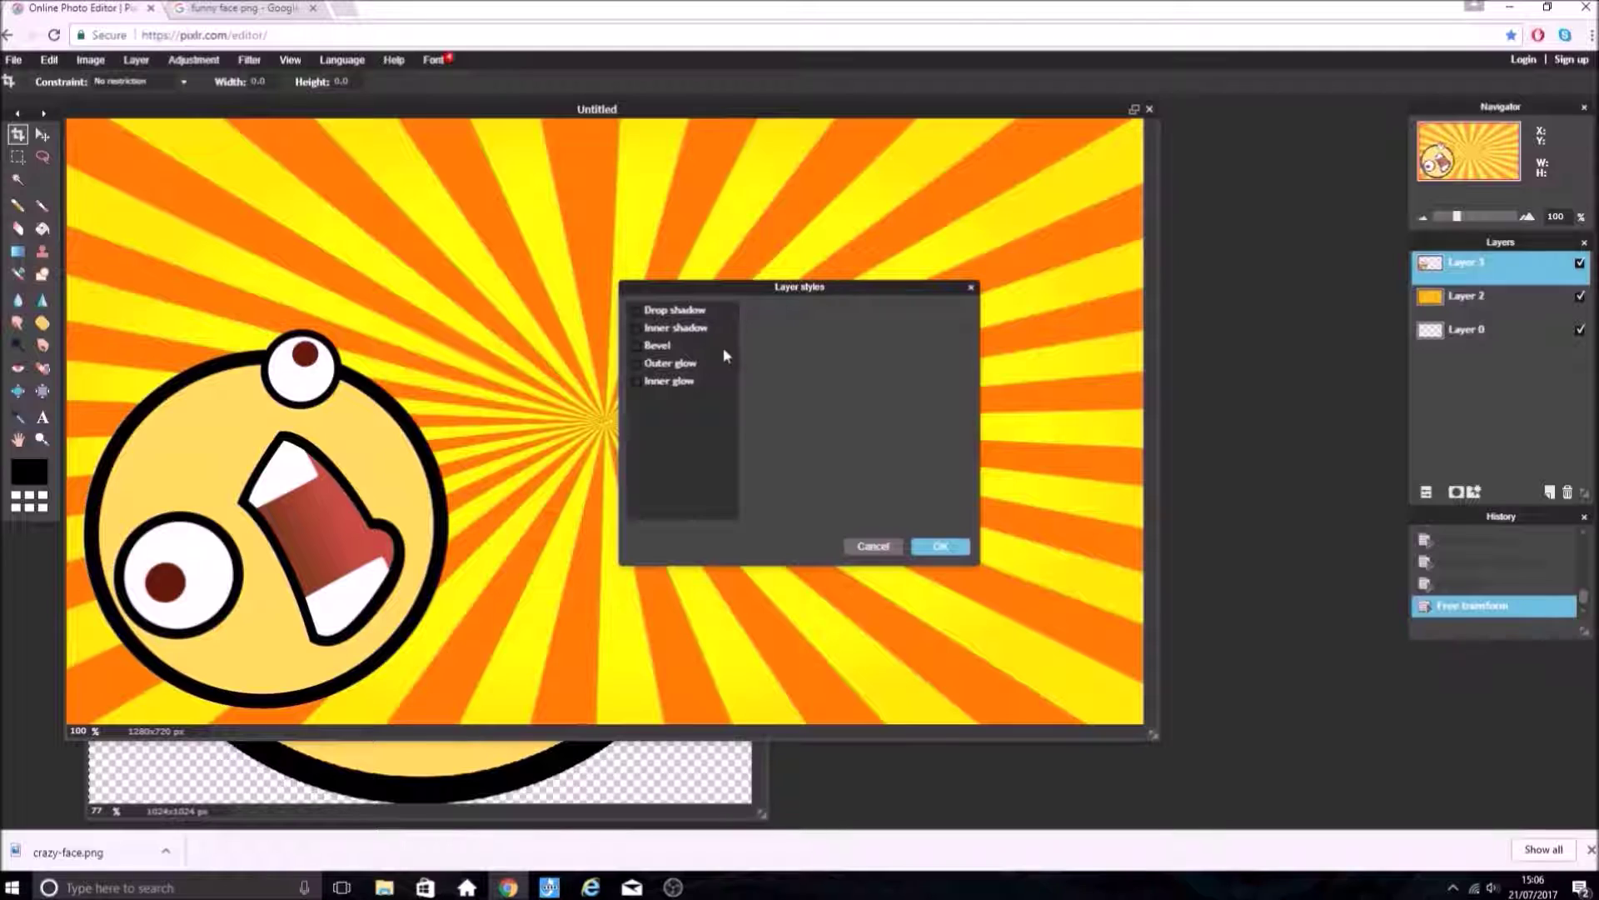
- Make Layer 3 with the face the active layer and bring up its layer styles
click(885, 547)
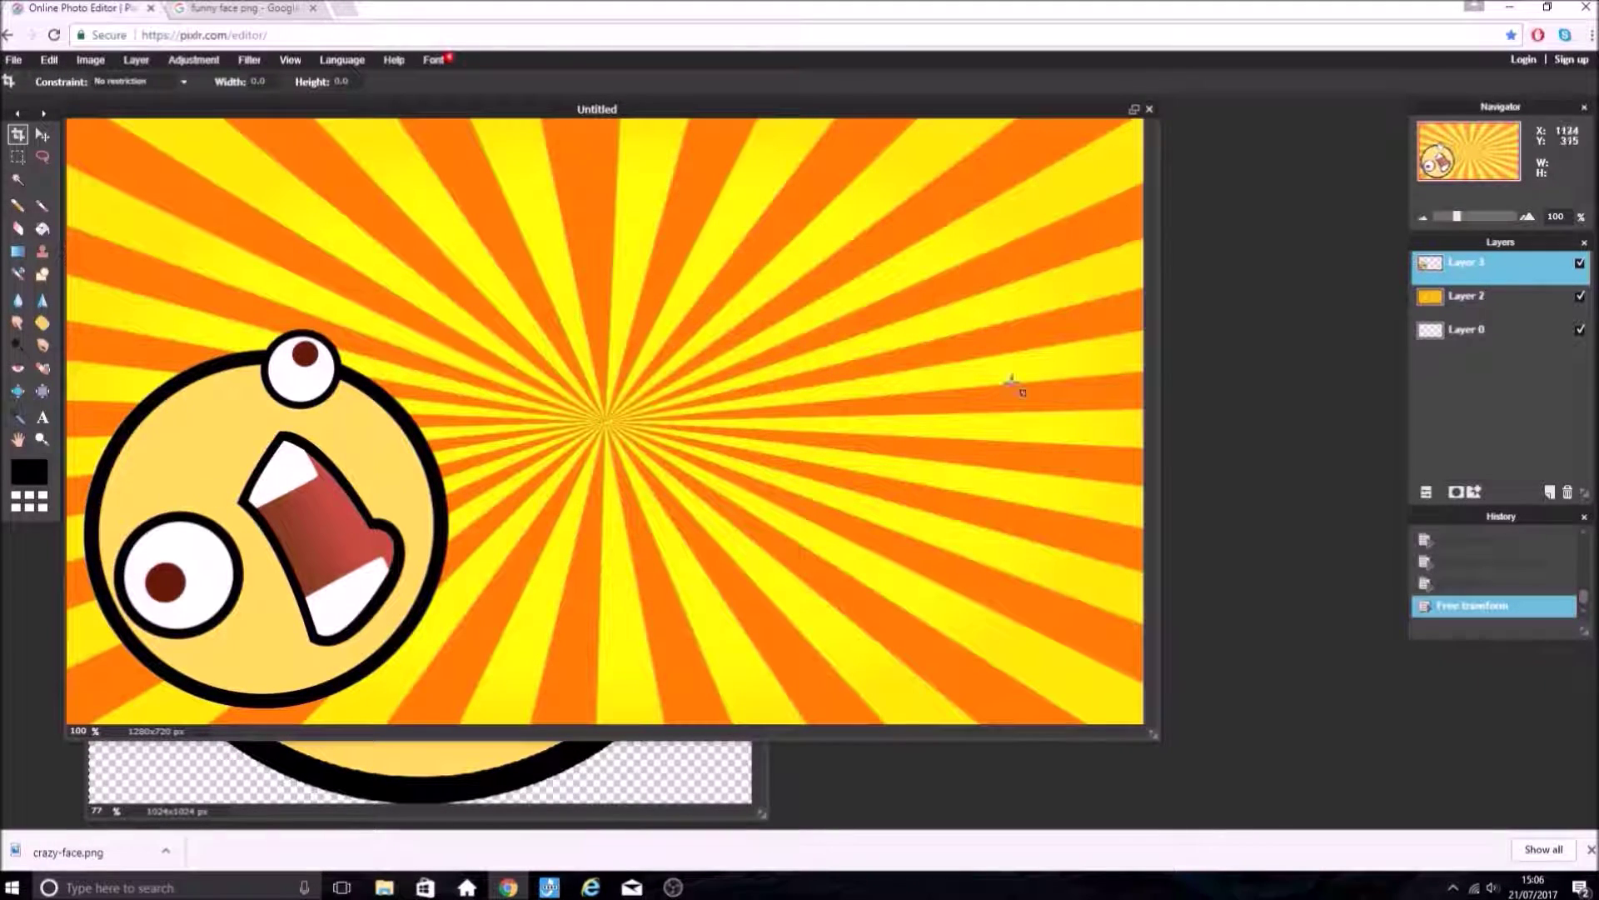
click(1445, 314)
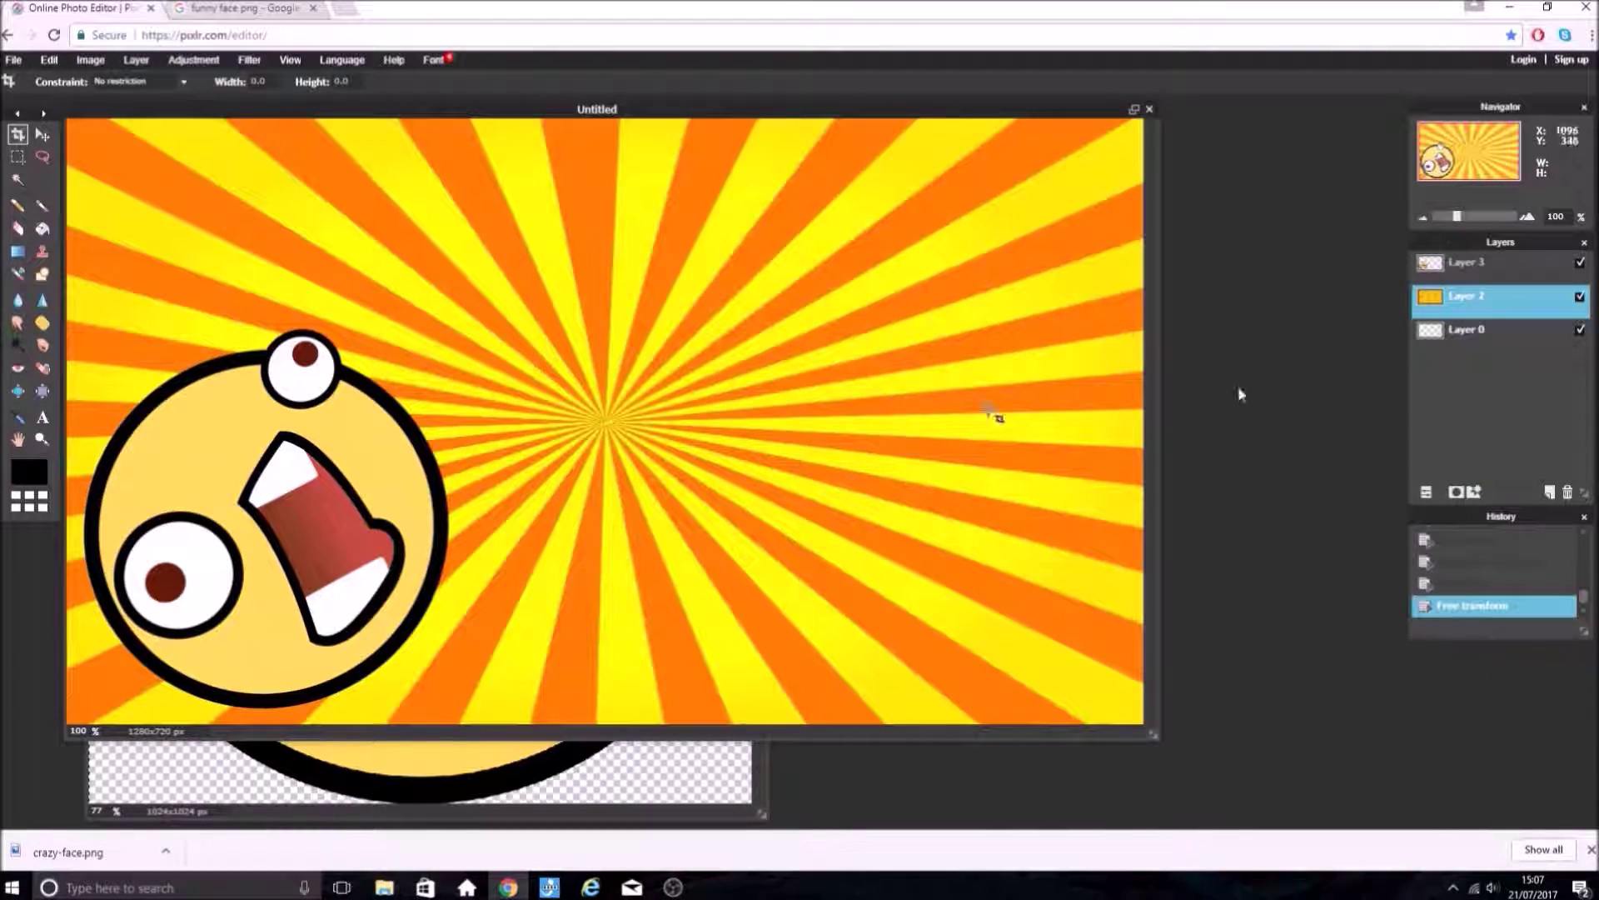
click(1461, 269)
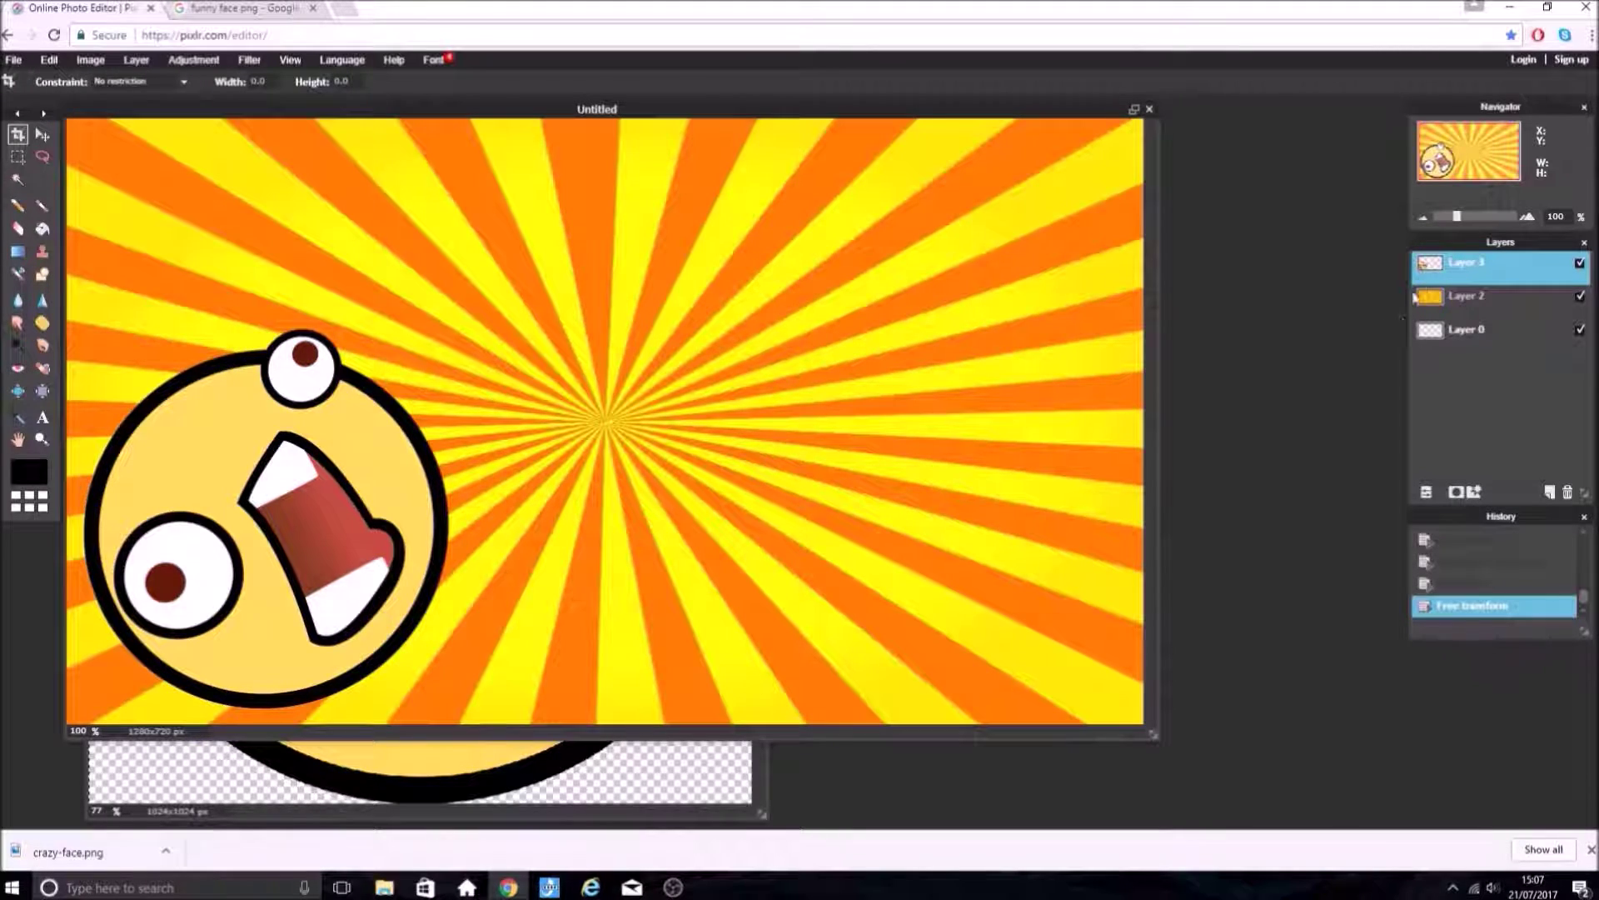
click(1475, 492)
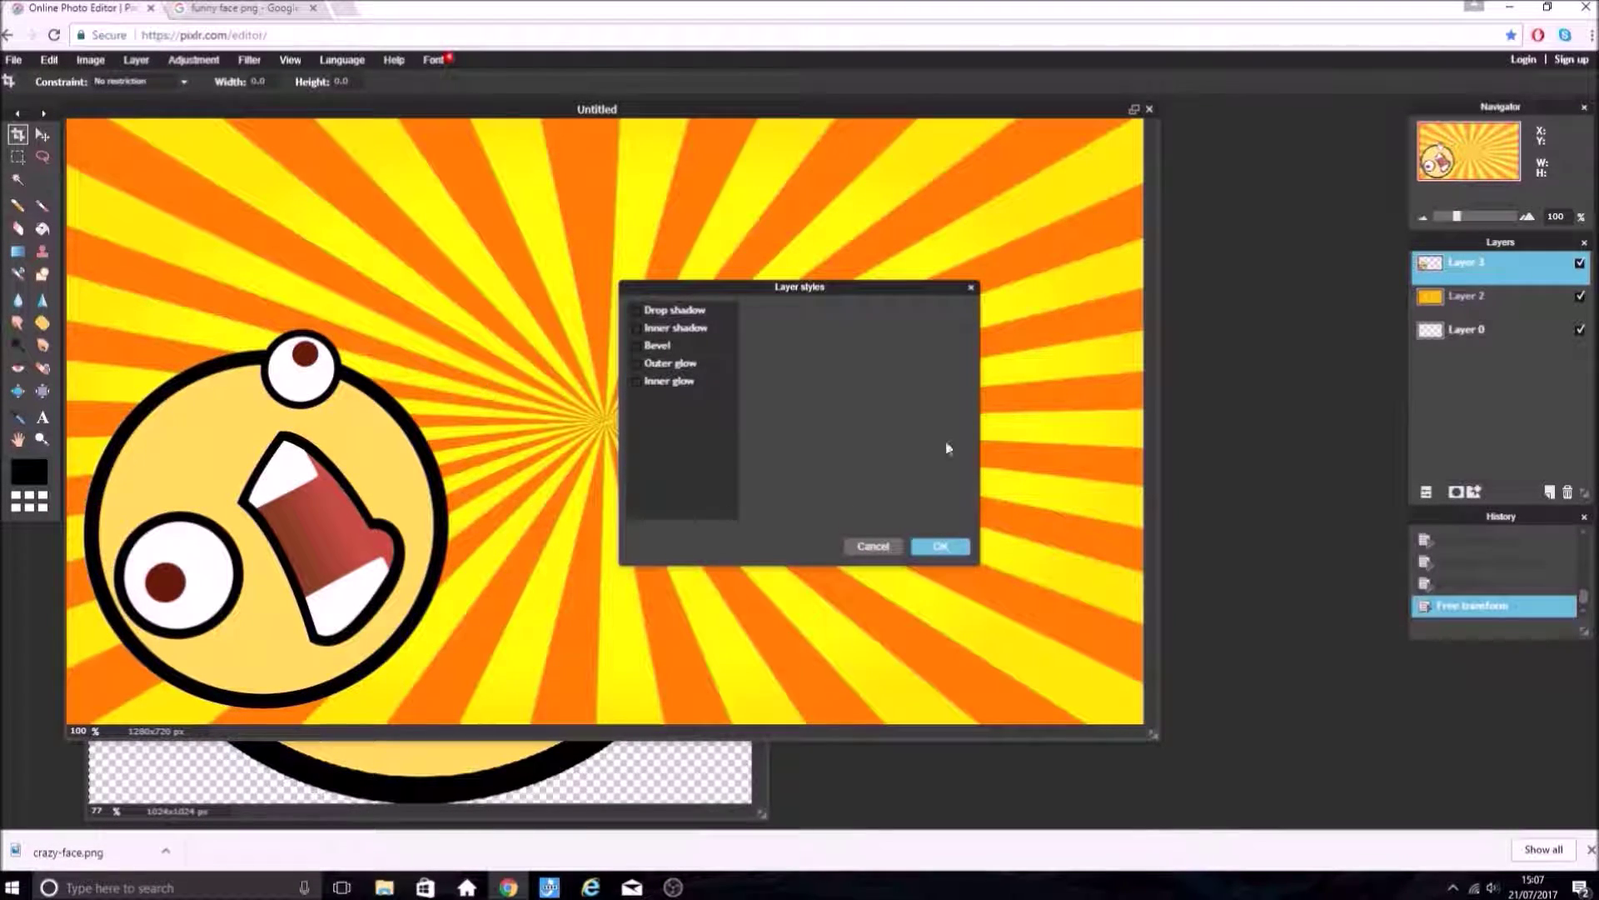
click(688, 318)
mouse_move(851, 398)
mouse_down()
mouse_move(871, 435)
mouse_move(913, 412)
mouse_move(922, 381)
mouse_move(855, 369)
mouse_up()
click(637, 311)
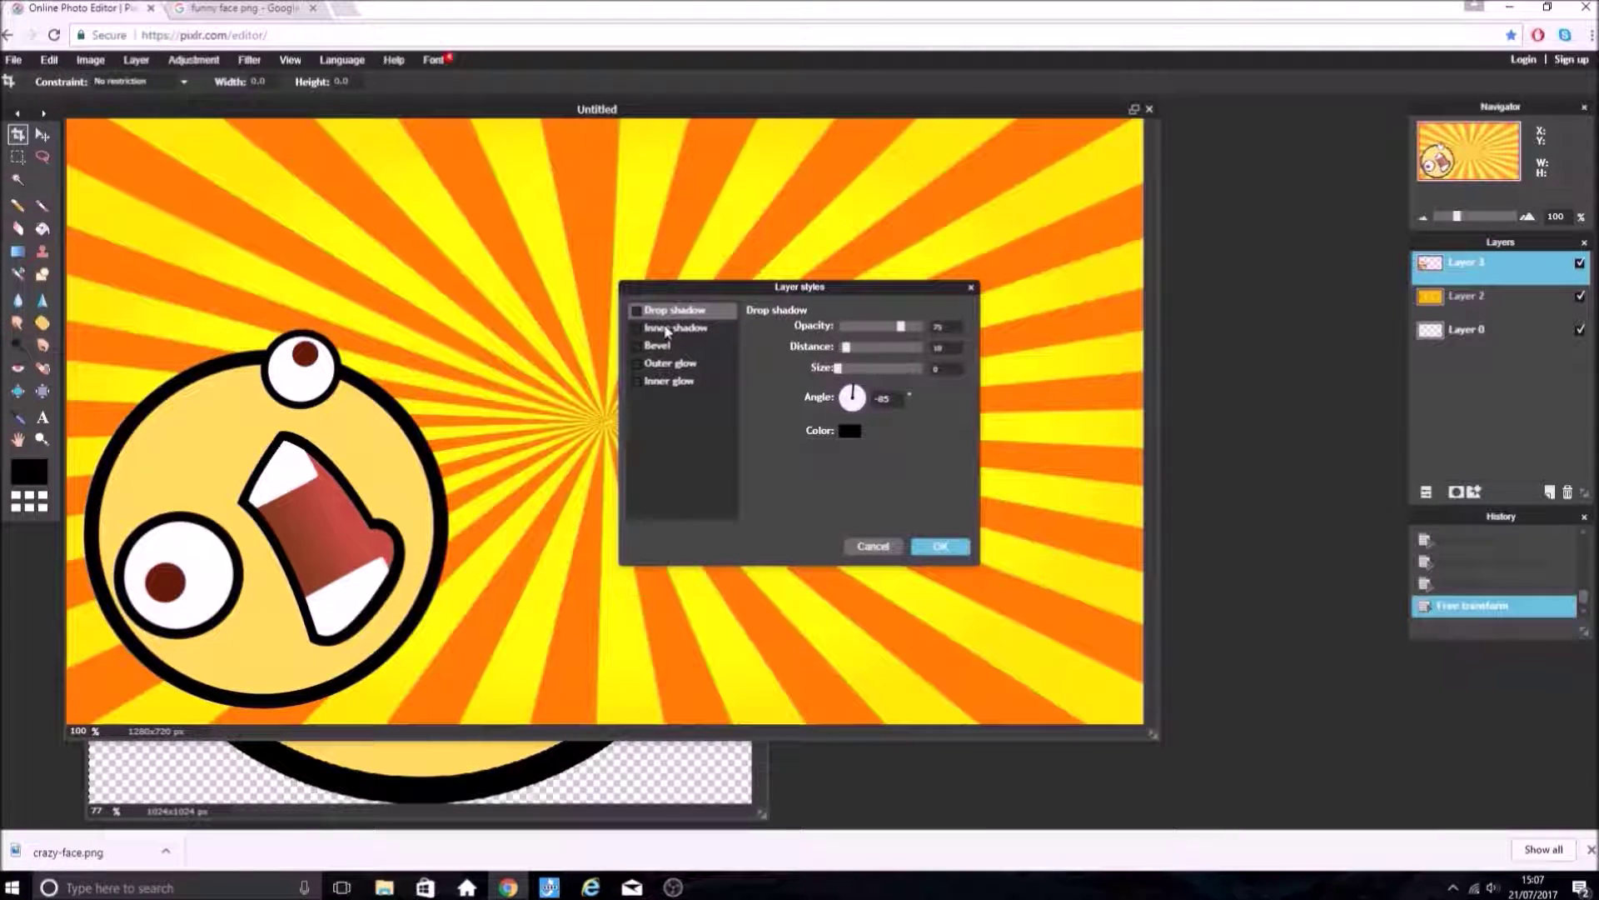
- Give the face layer a white outer glow with maximum hardness and size 17
click(650, 366)
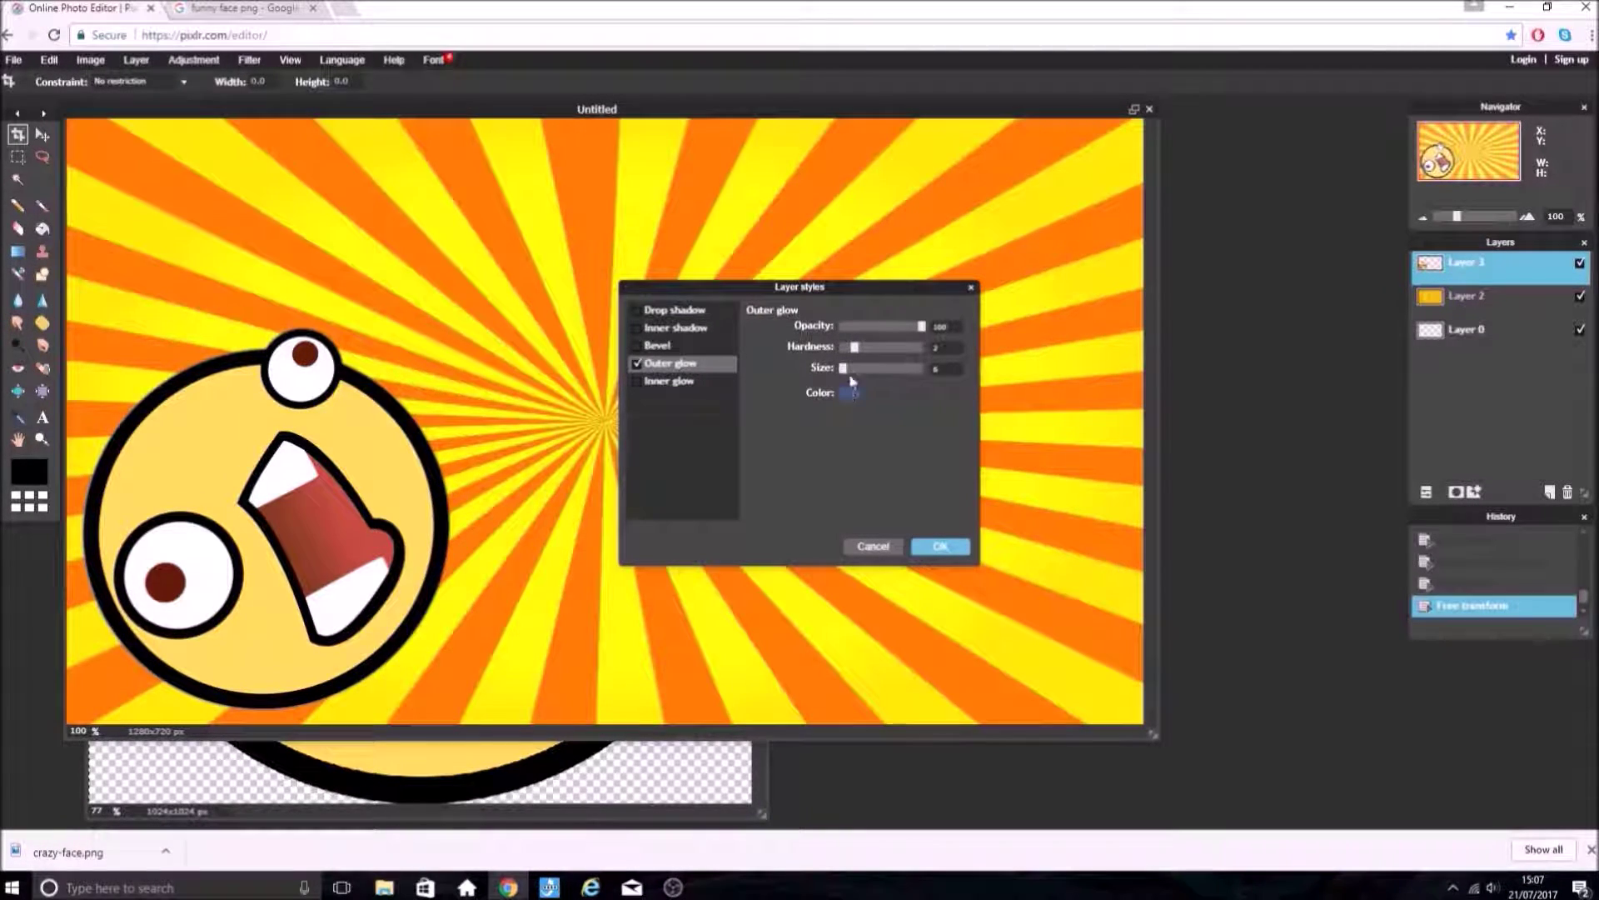
drag(855, 347, 1052, 360)
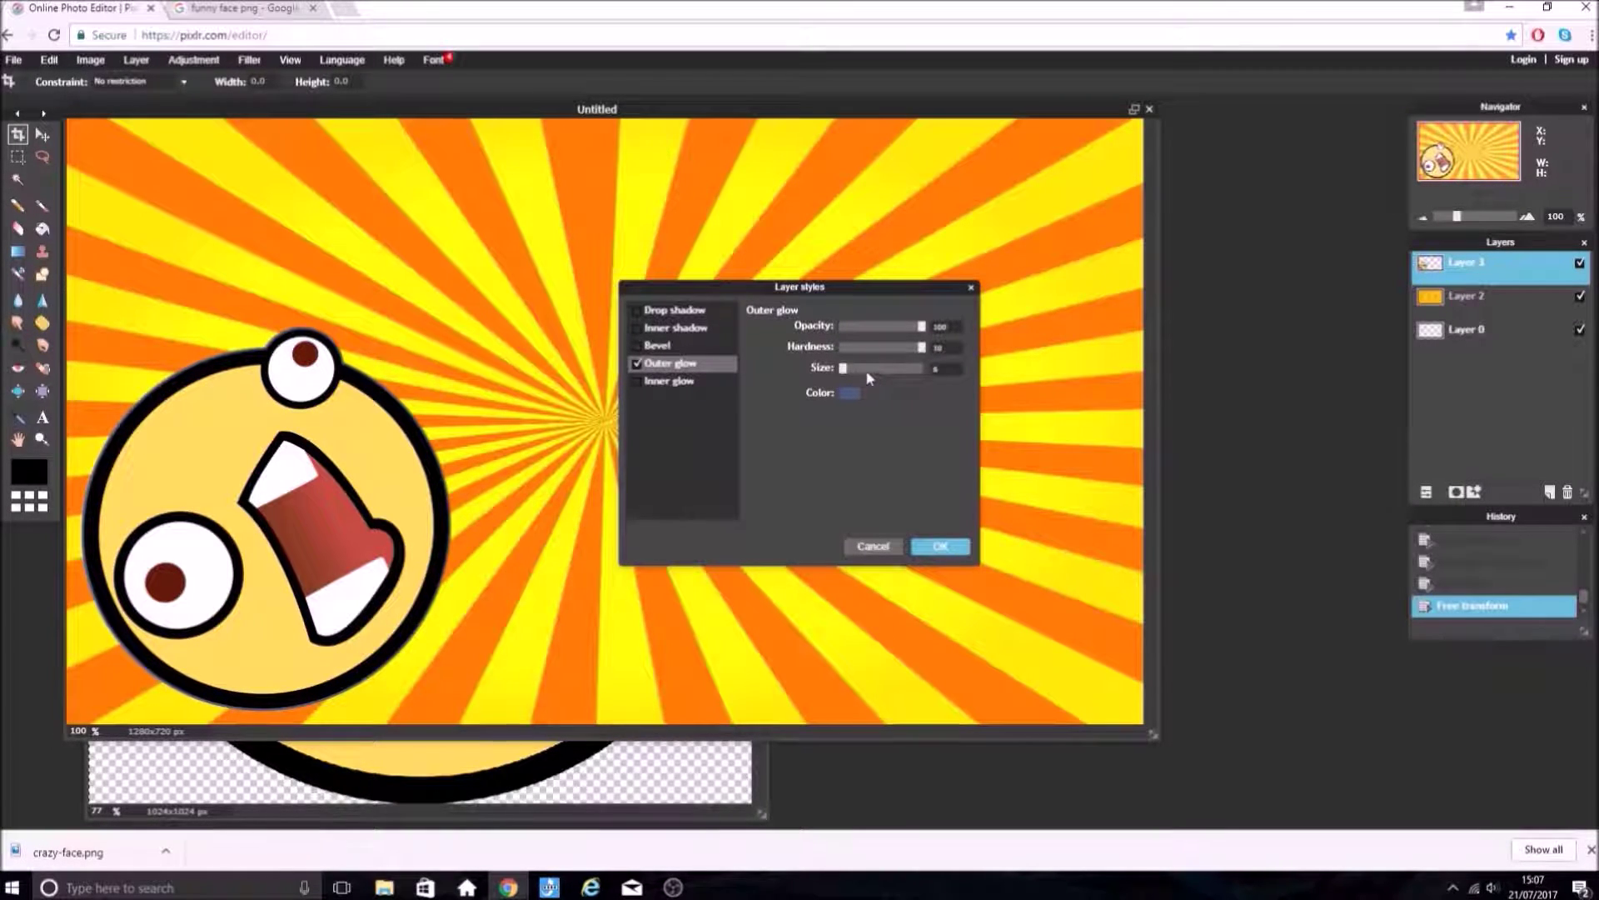
mouse_move(846, 372)
mouse_down()
mouse_move(885, 371)
mouse_move(855, 375)
mouse_up()
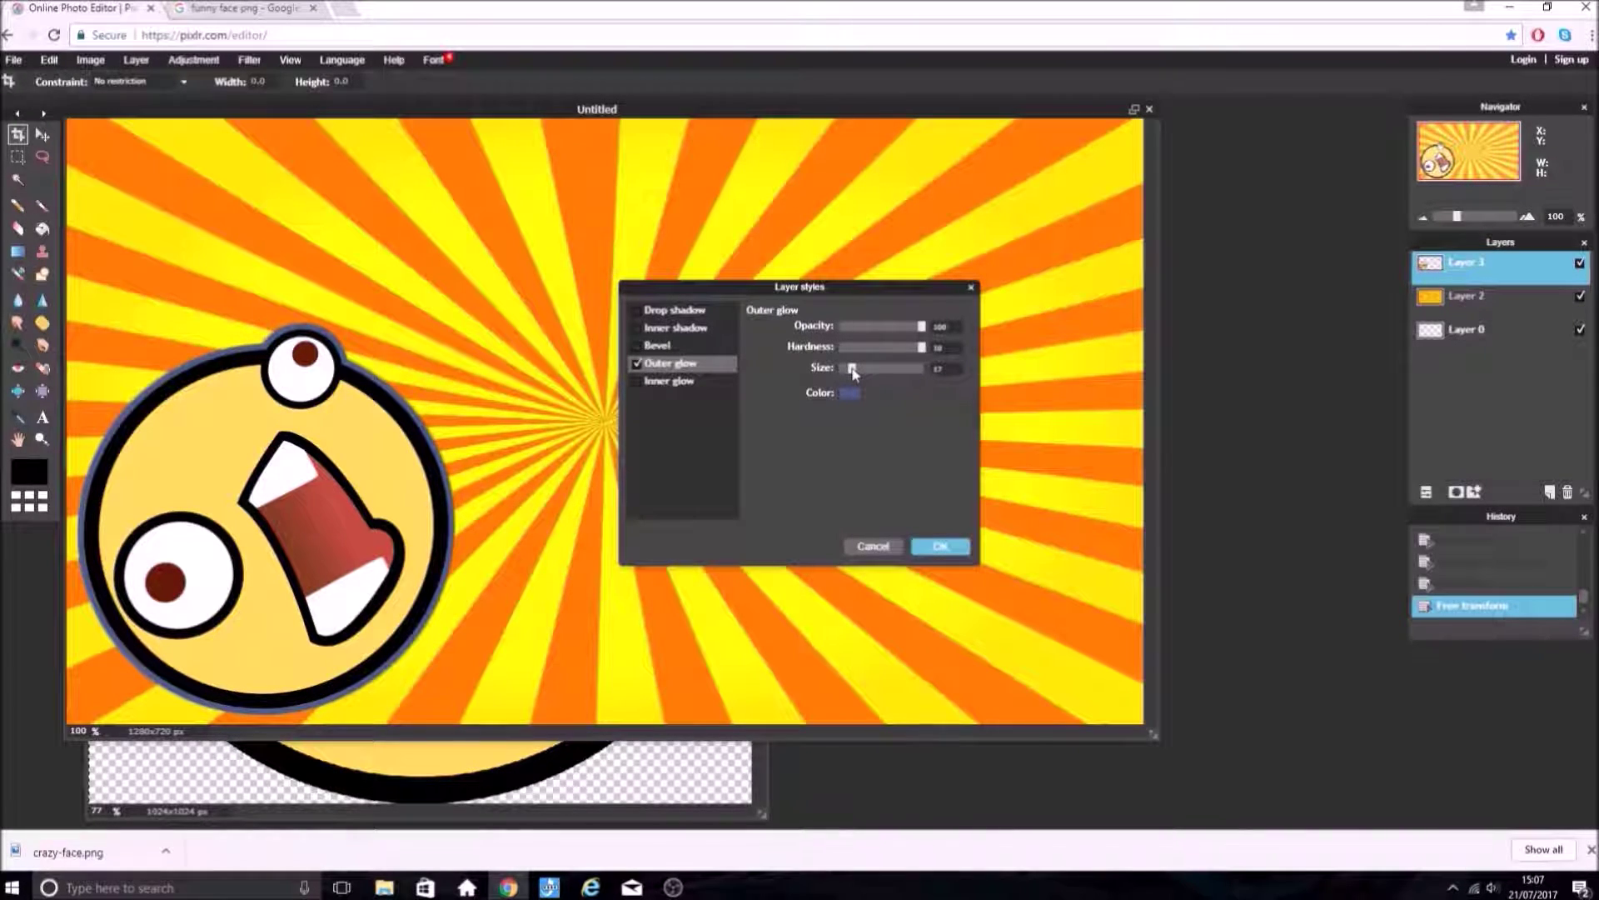
click(848, 392)
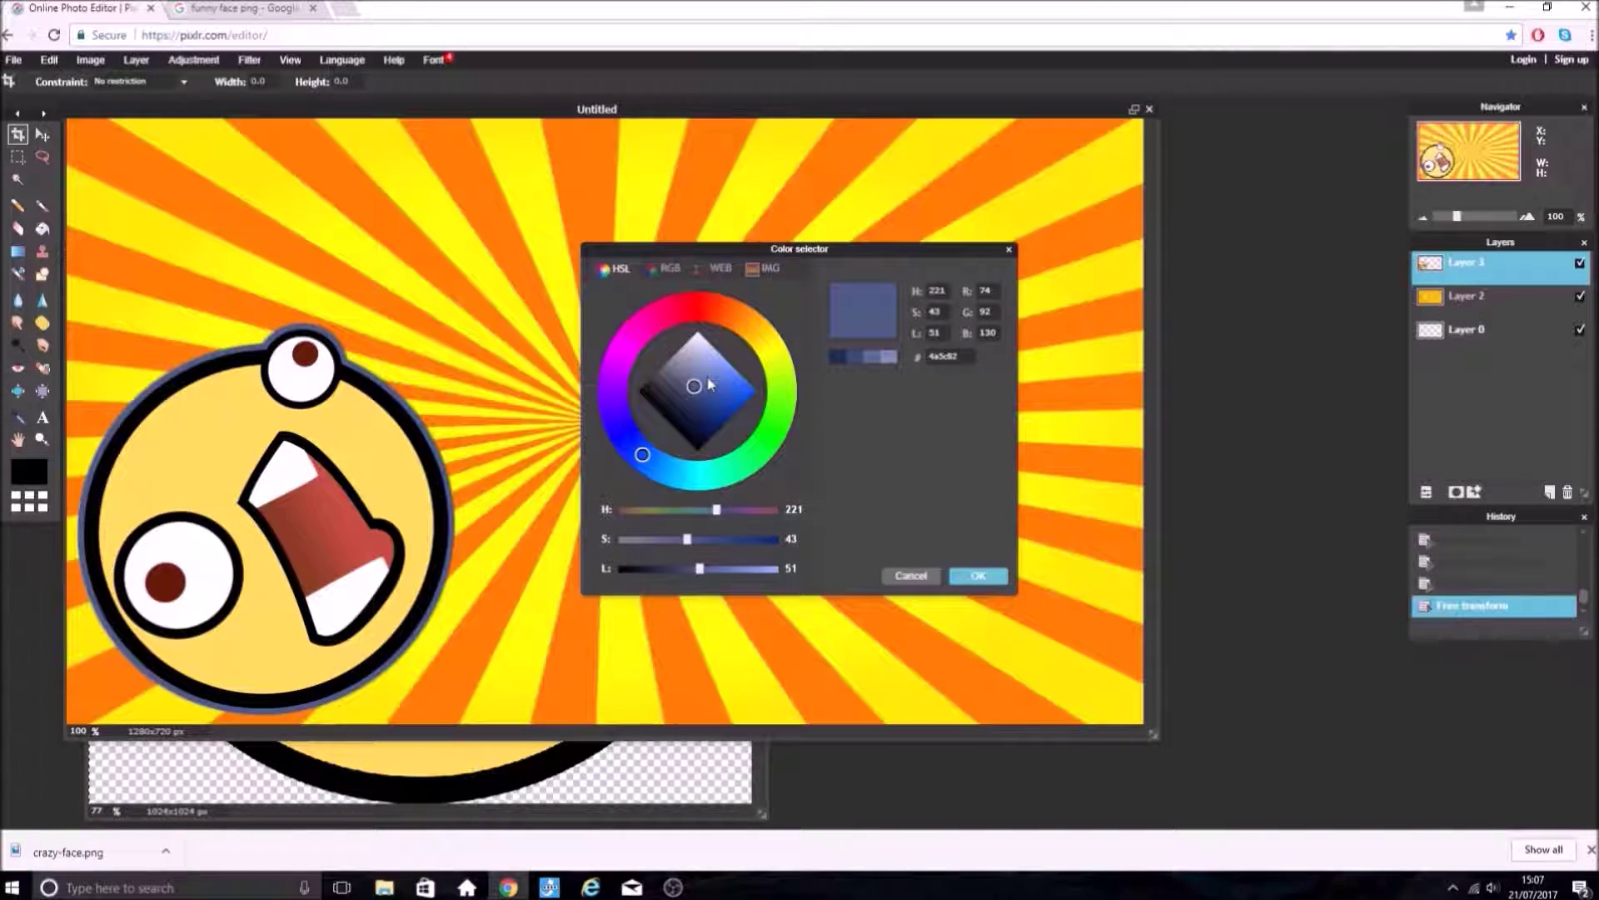
drag(696, 389, 698, 310)
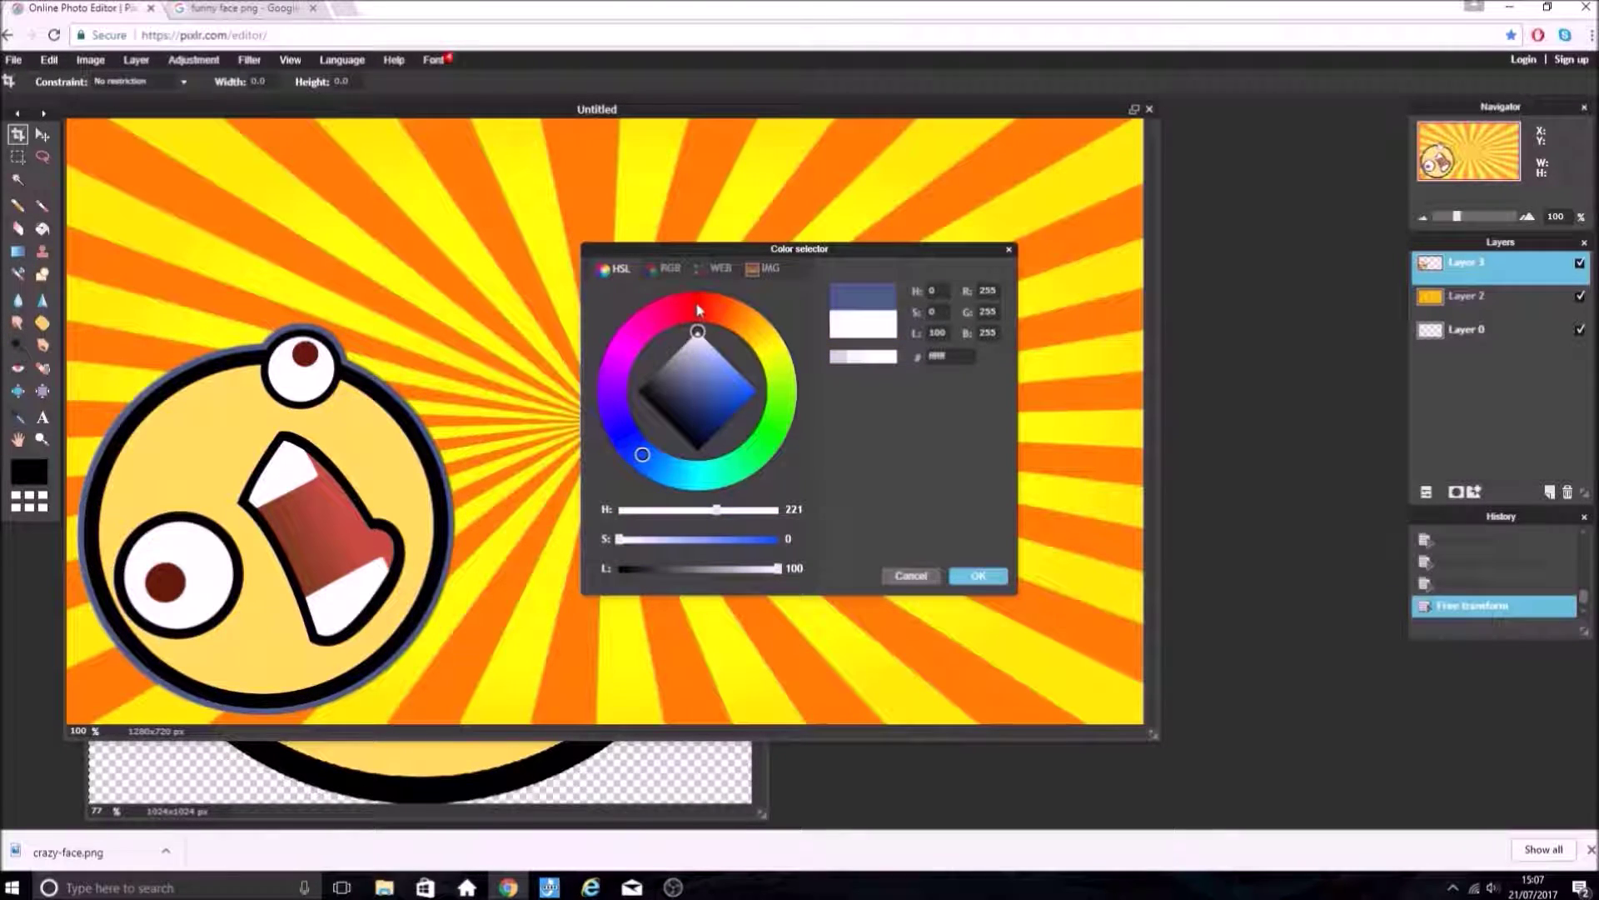
click(983, 575)
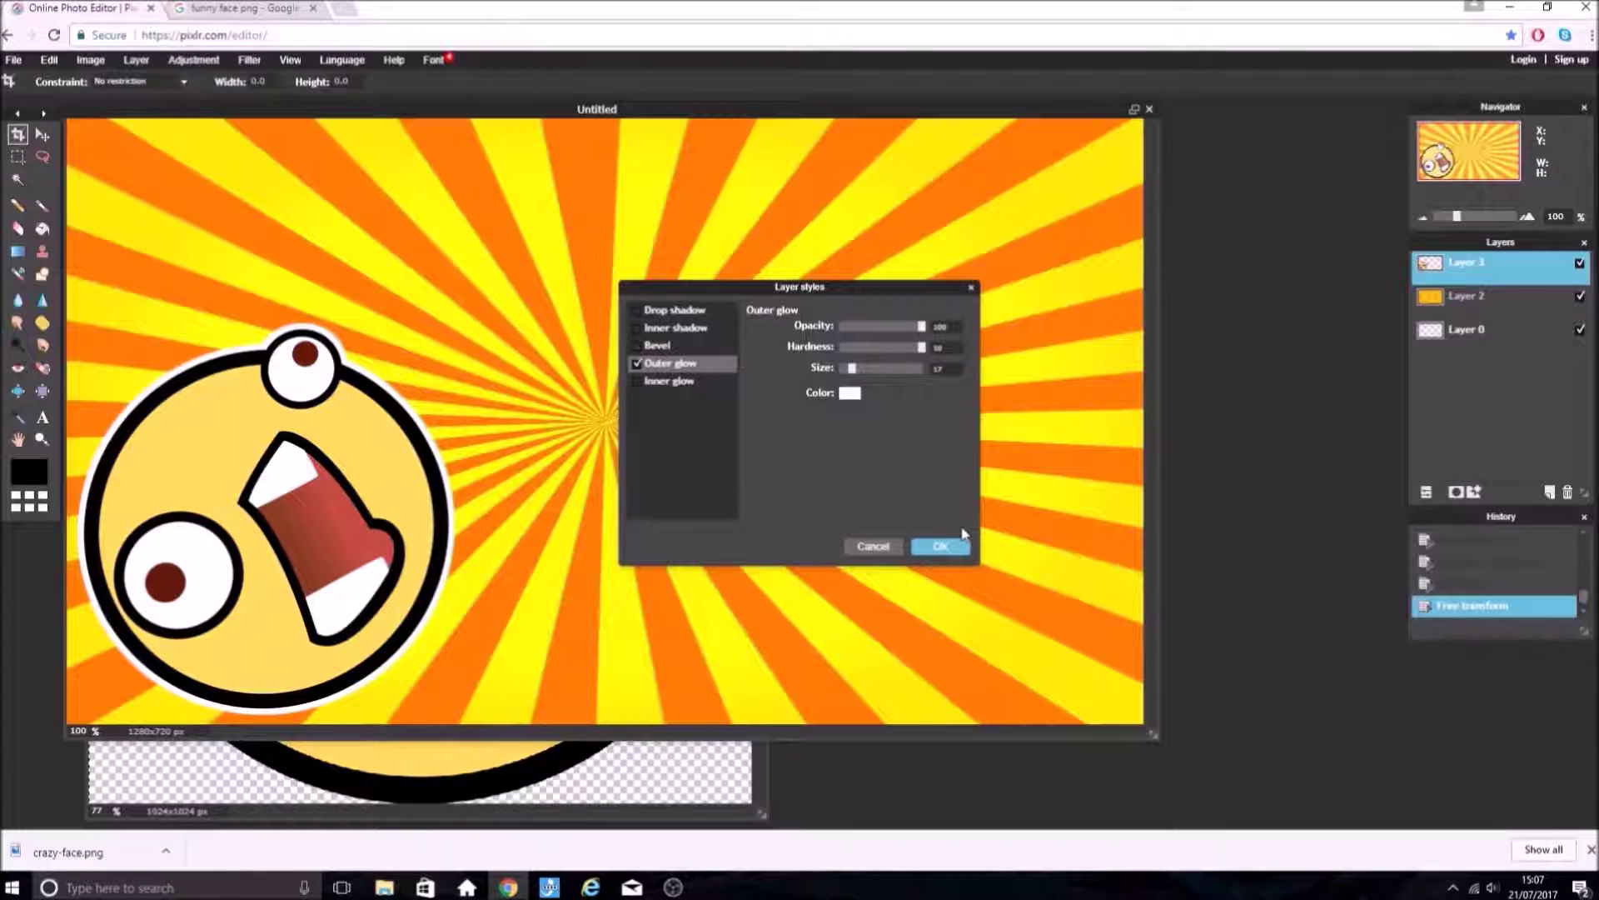
click(941, 546)
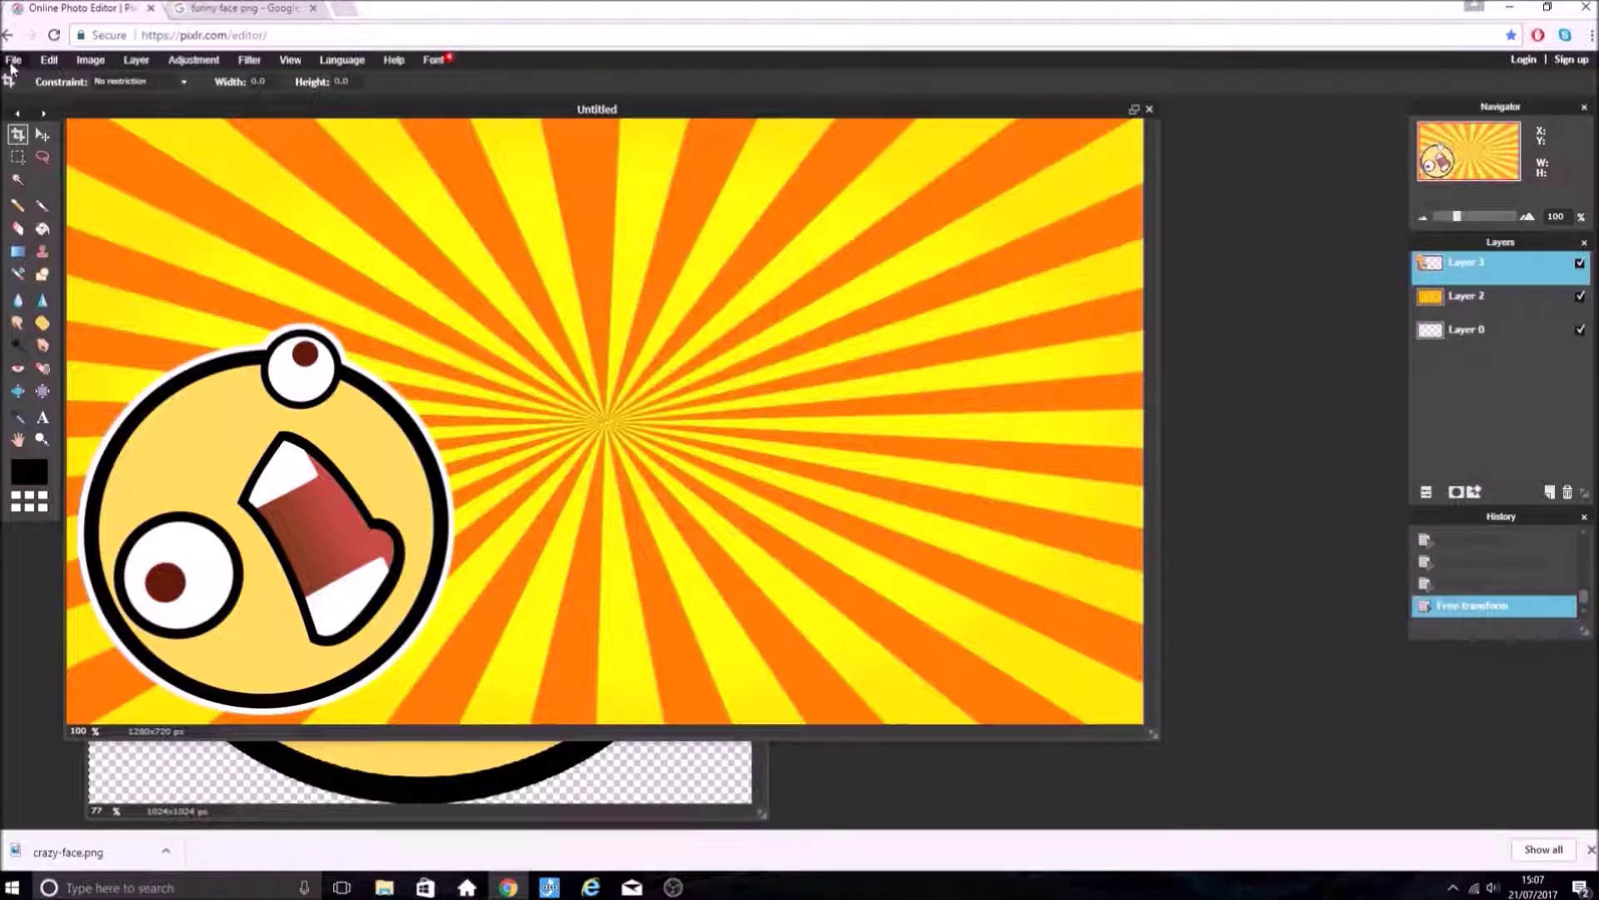
- Rotate the outlined face slightly clockwise with Free transform and apply the change
click(43, 65)
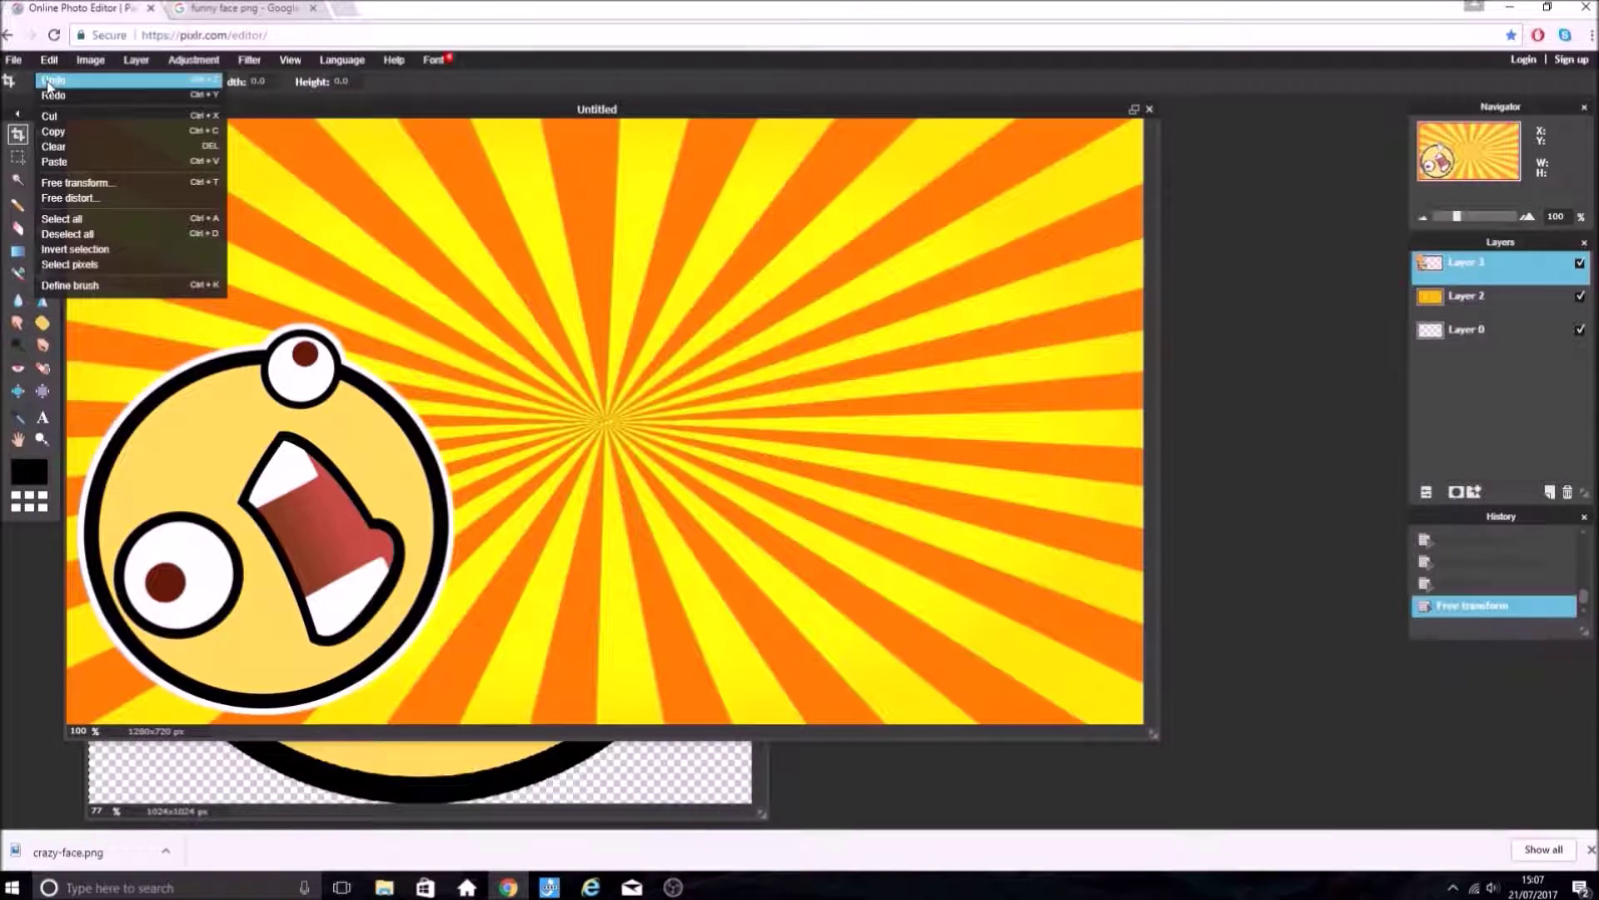
click(79, 182)
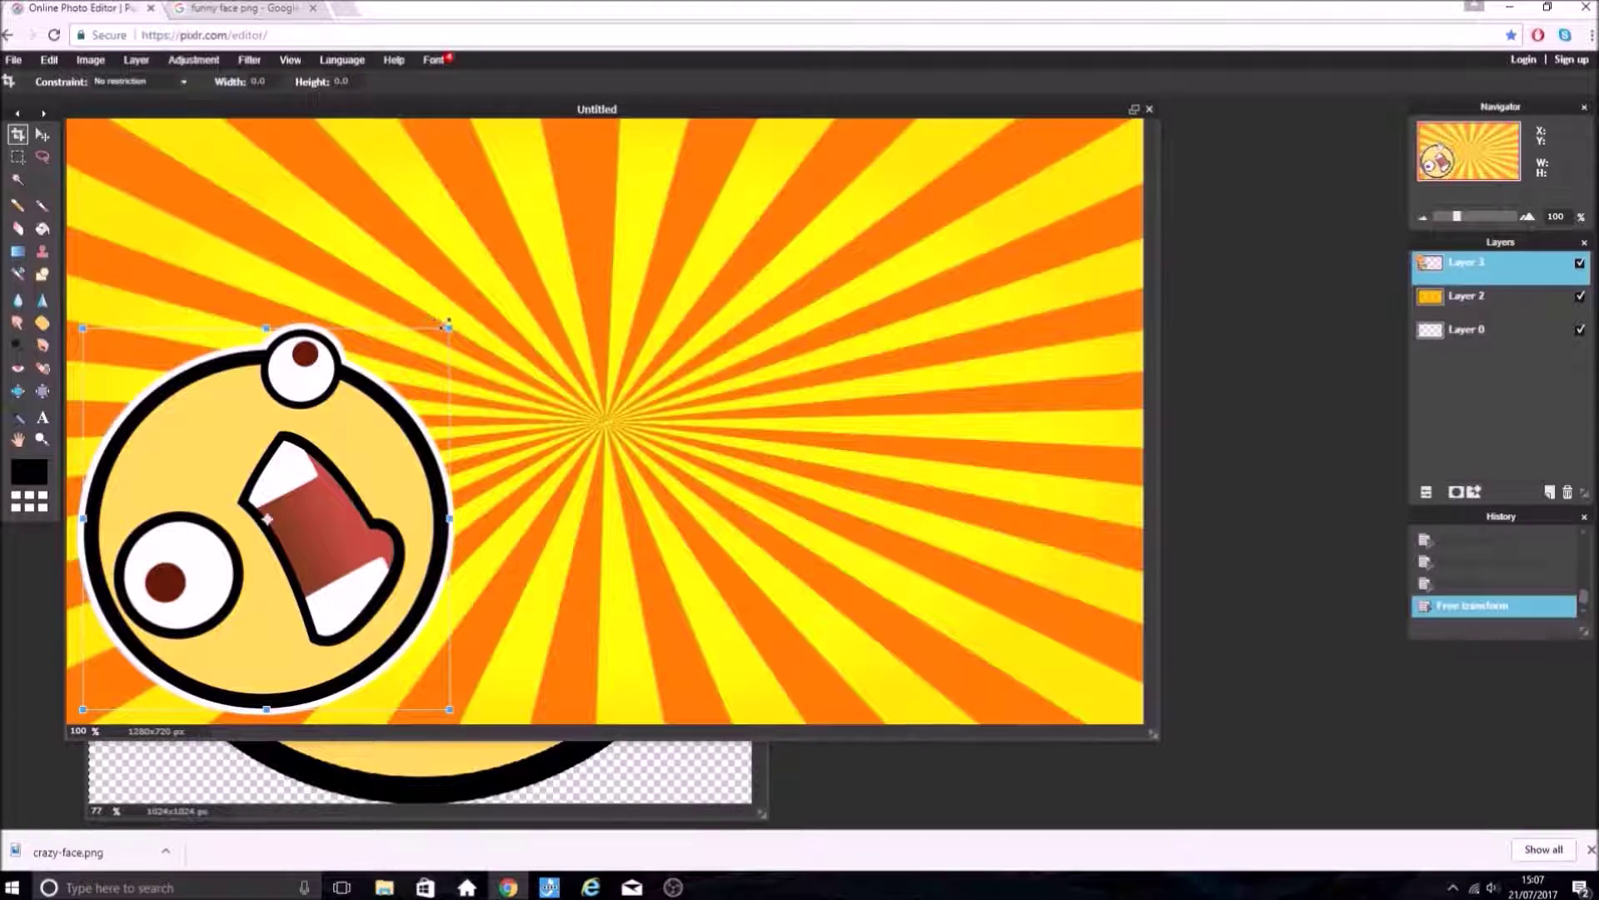
drag(430, 317, 450, 339)
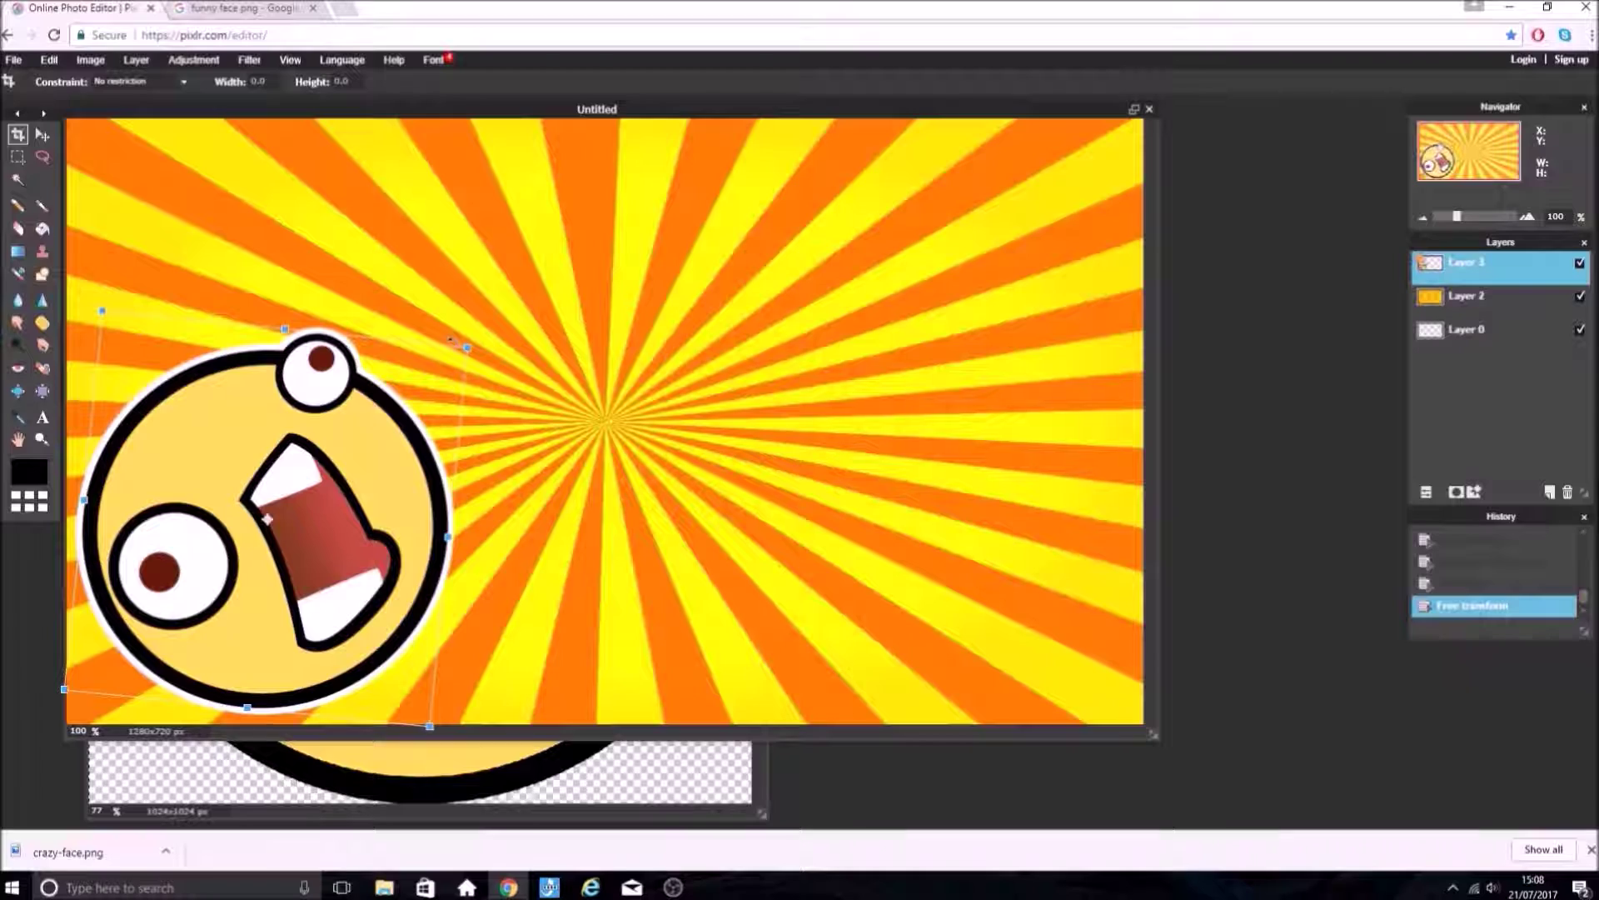
click(679, 529)
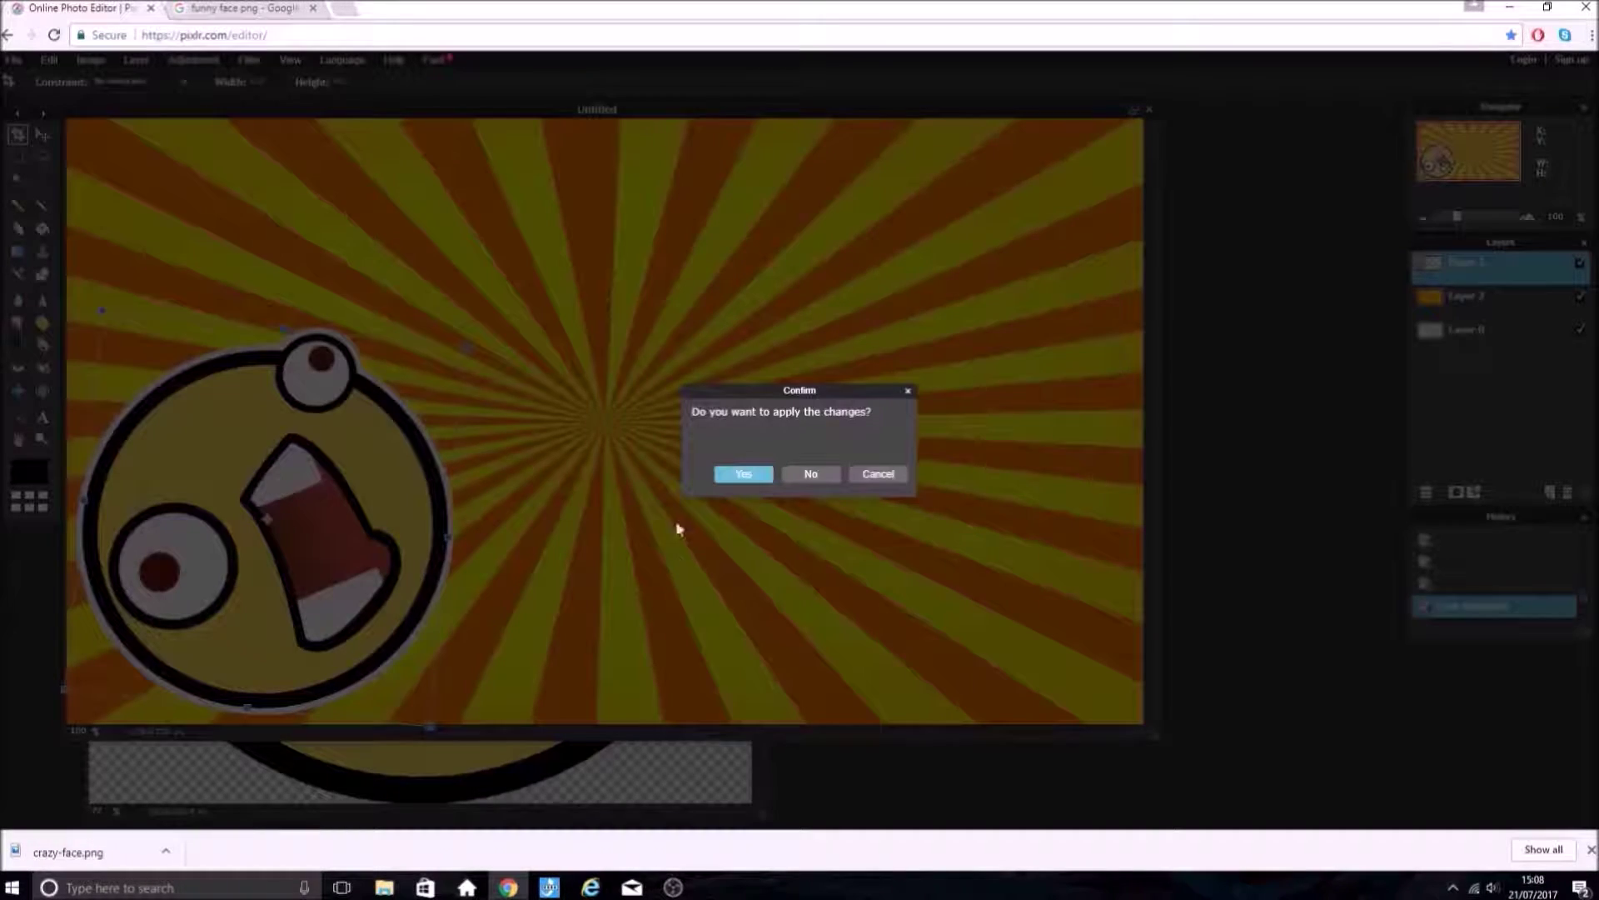
click(744, 474)
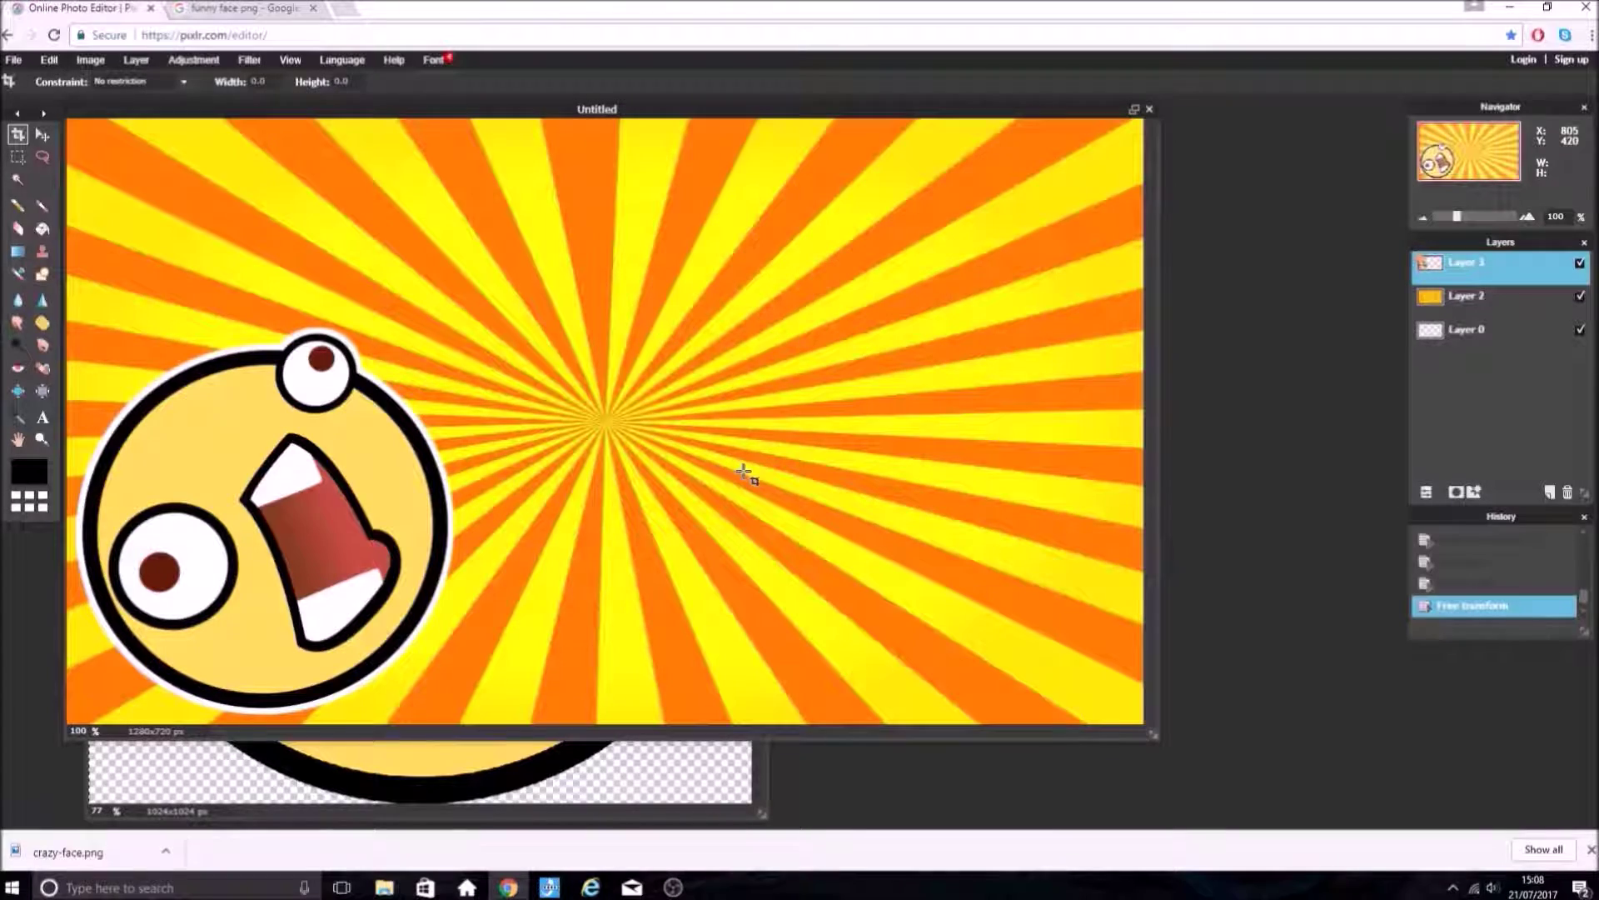
- Switch to the Google Images tab and search for "beam png"
click(242, 8)
scroll(383, 112, up, 6)
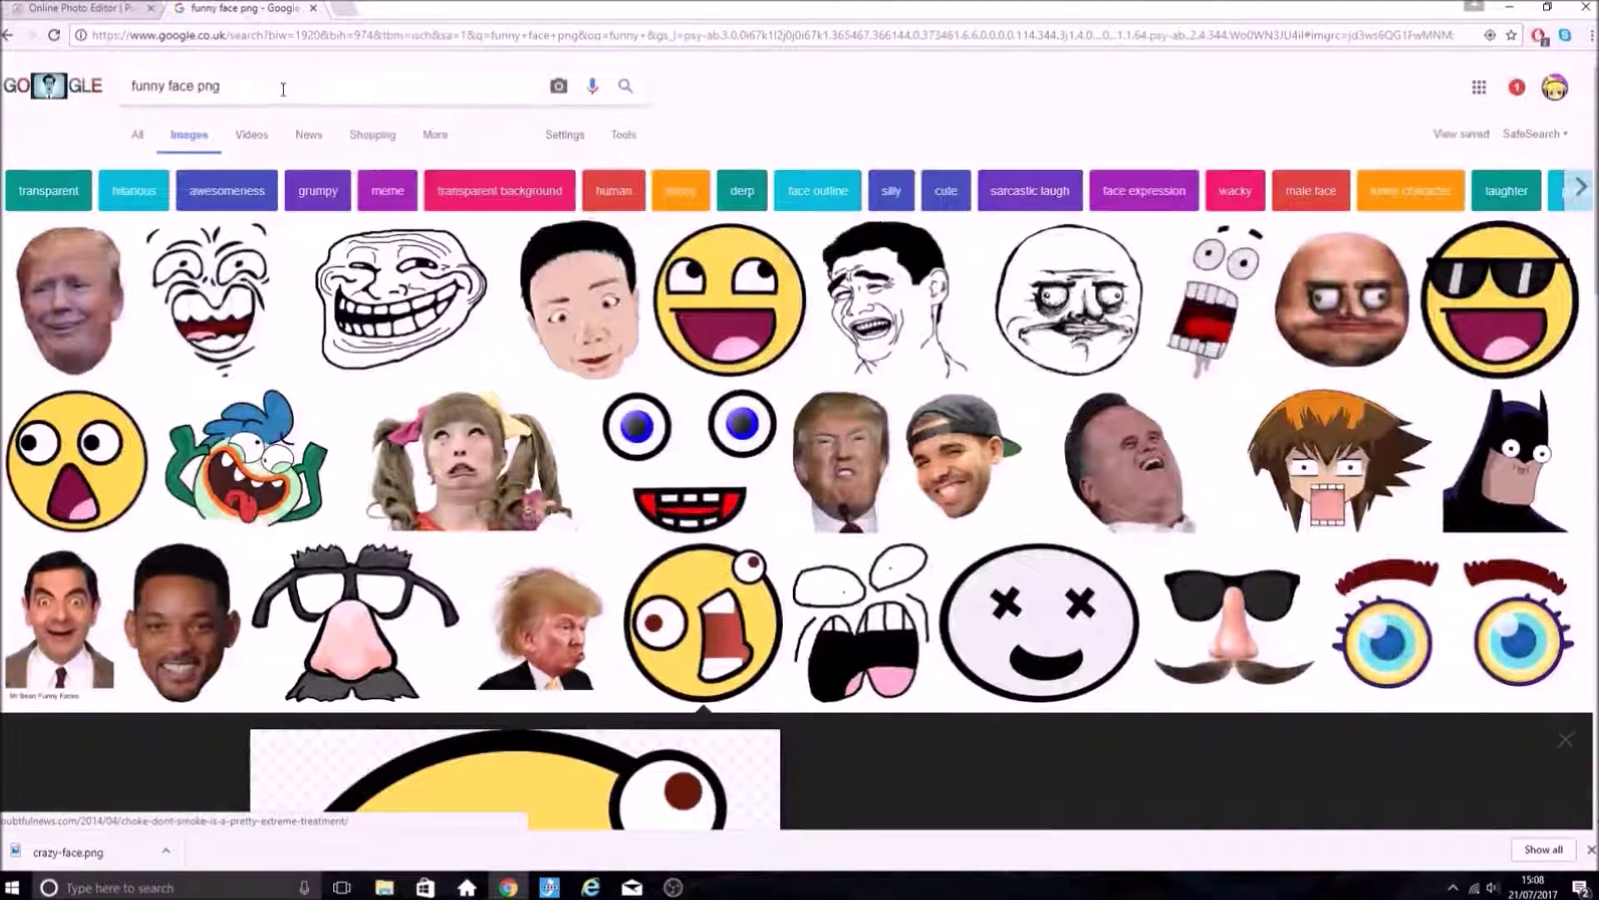
drag(223, 85, 100, 84)
text(beam )
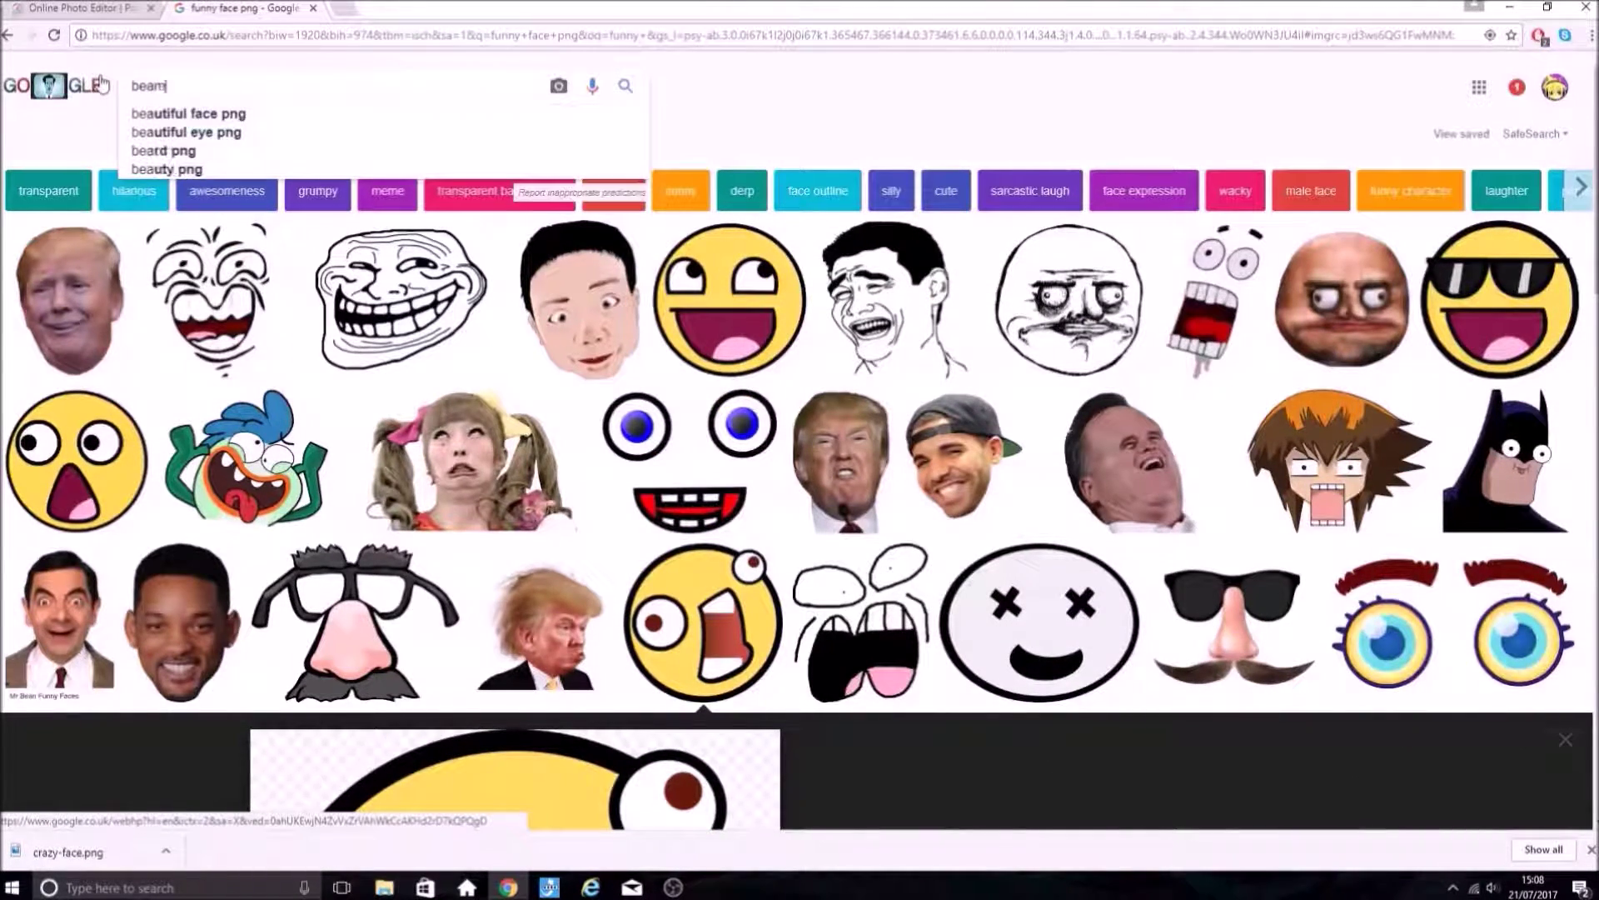
text(png)
key(Return)
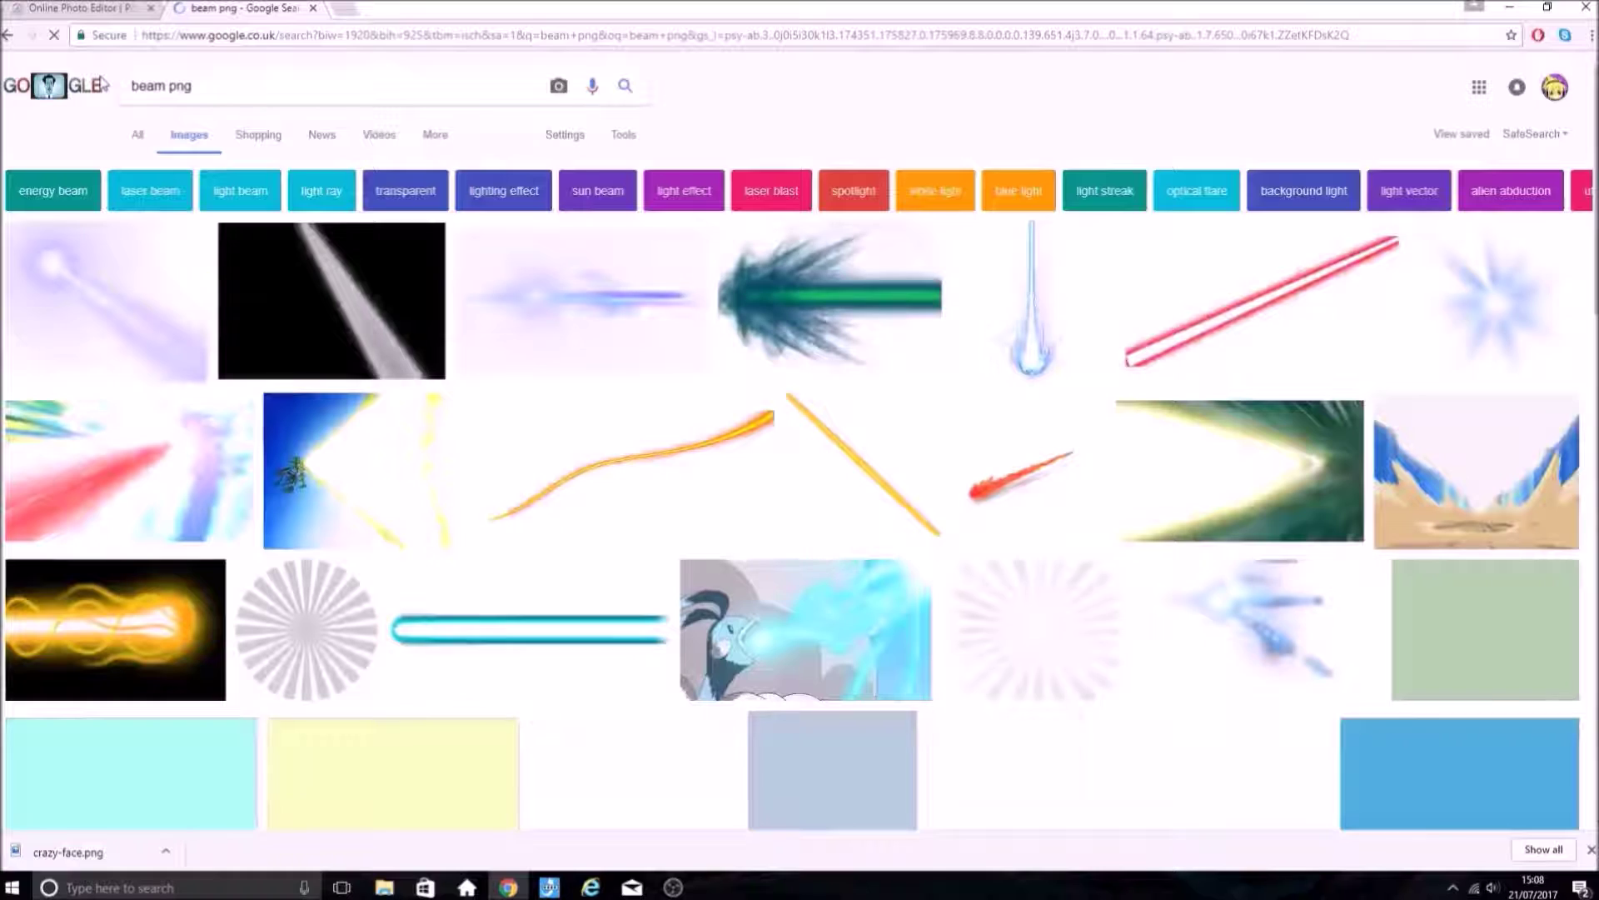
- Save the horizontal mint blue beam effect picture to the Pictures folder as a PNG image under its suggested name
click(530, 629)
right_click(469, 472)
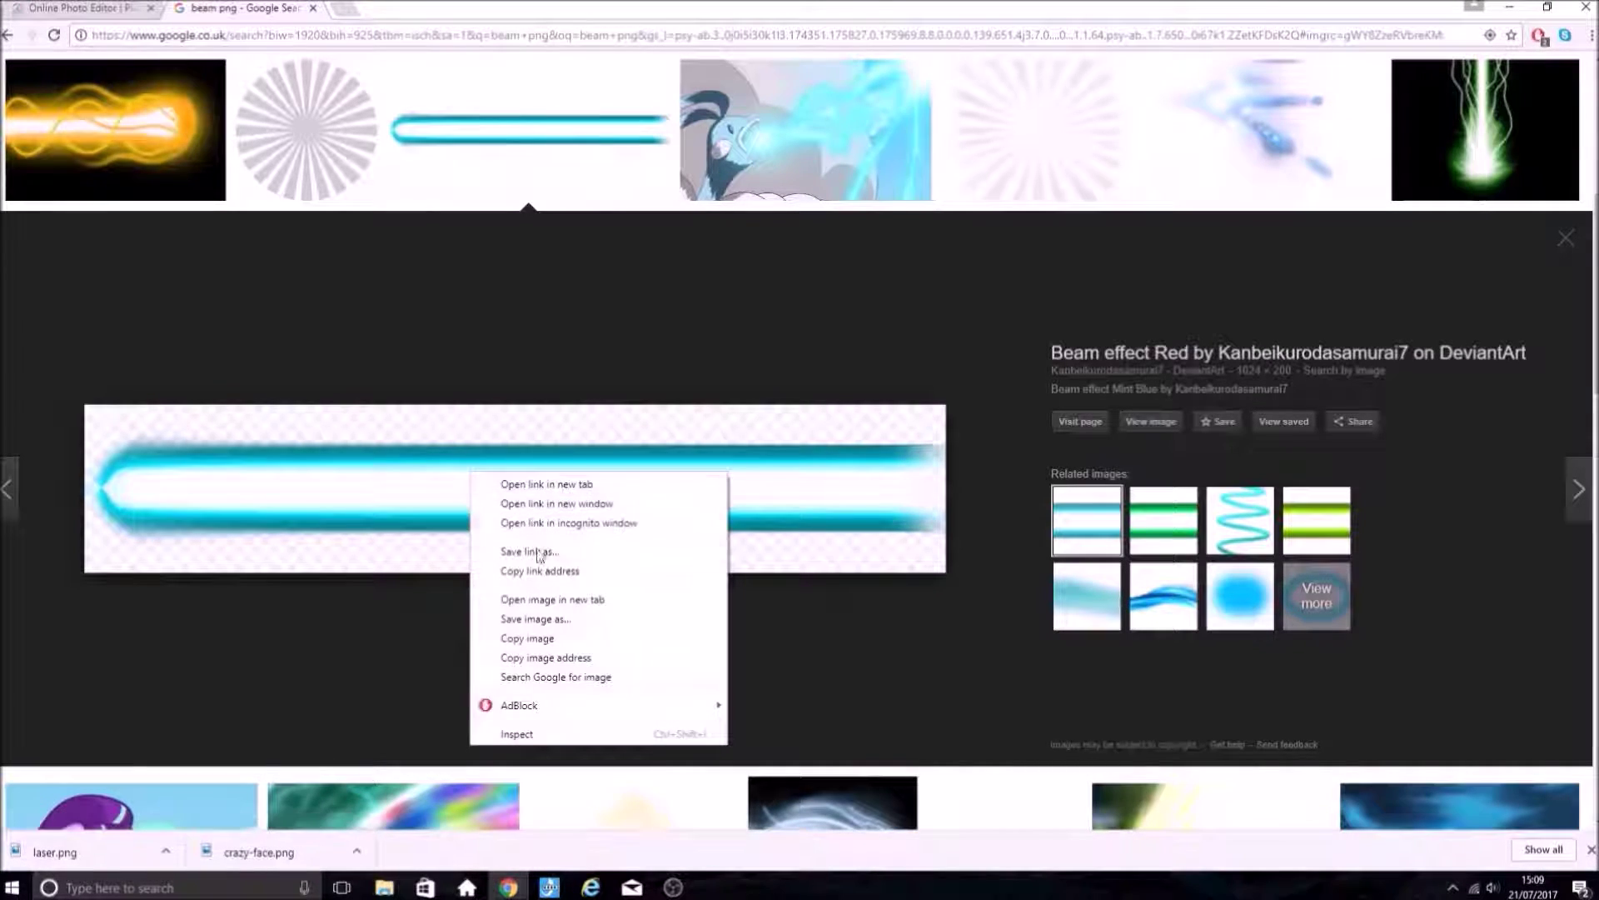
click(536, 620)
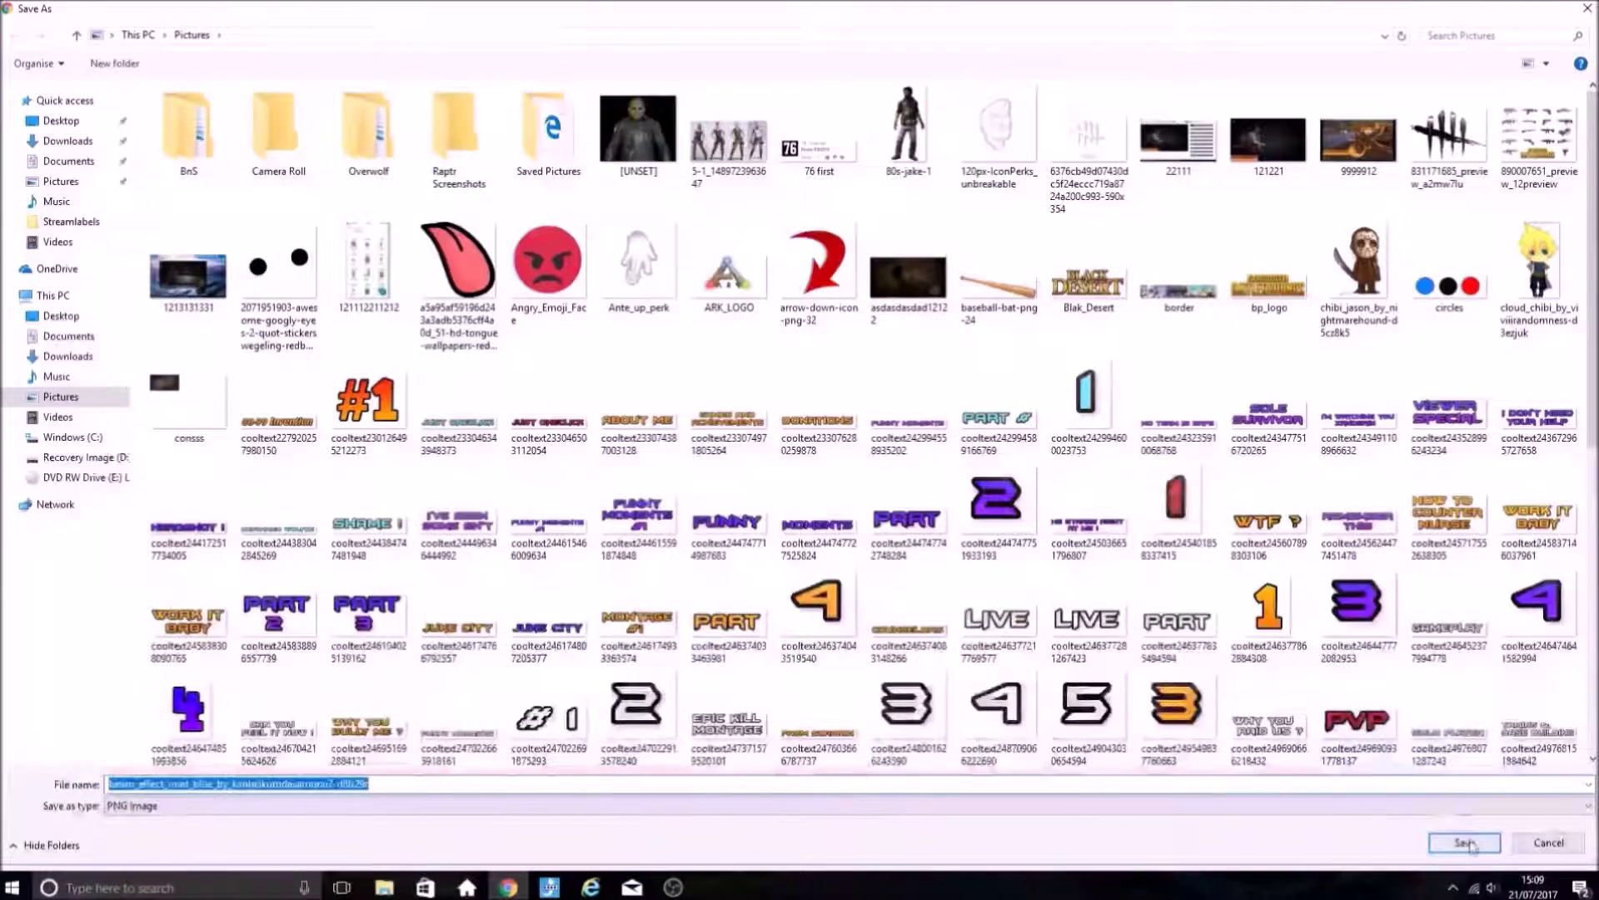
click(1464, 839)
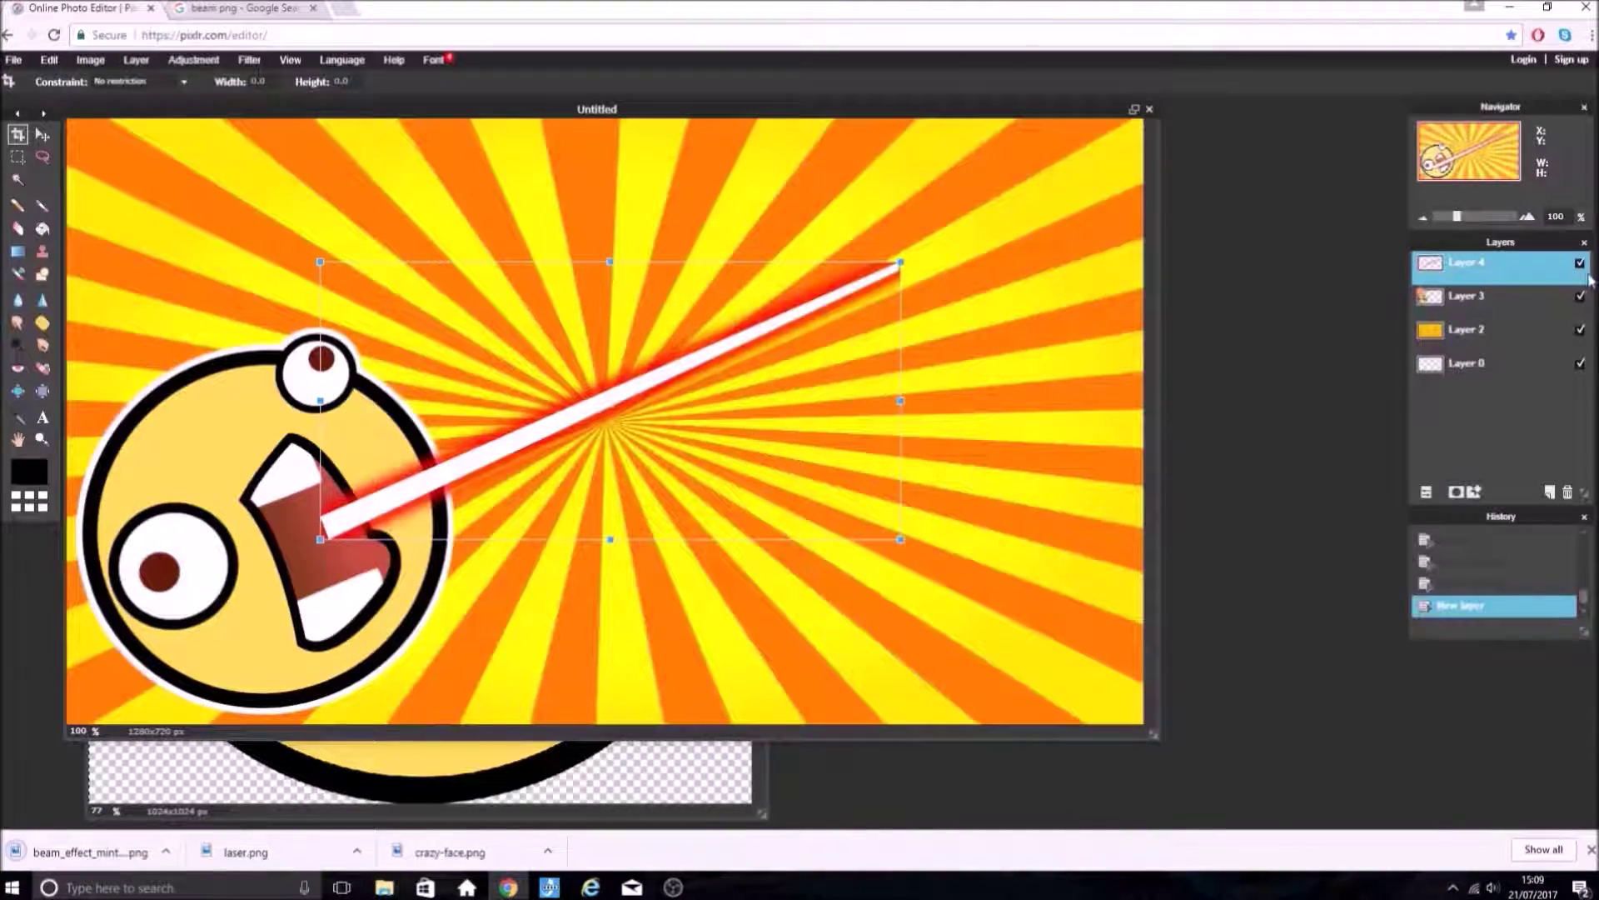
- Discard the pending transform of the red laser and hide its layer, Layer 4, leaving the face layer visible
click(1580, 265)
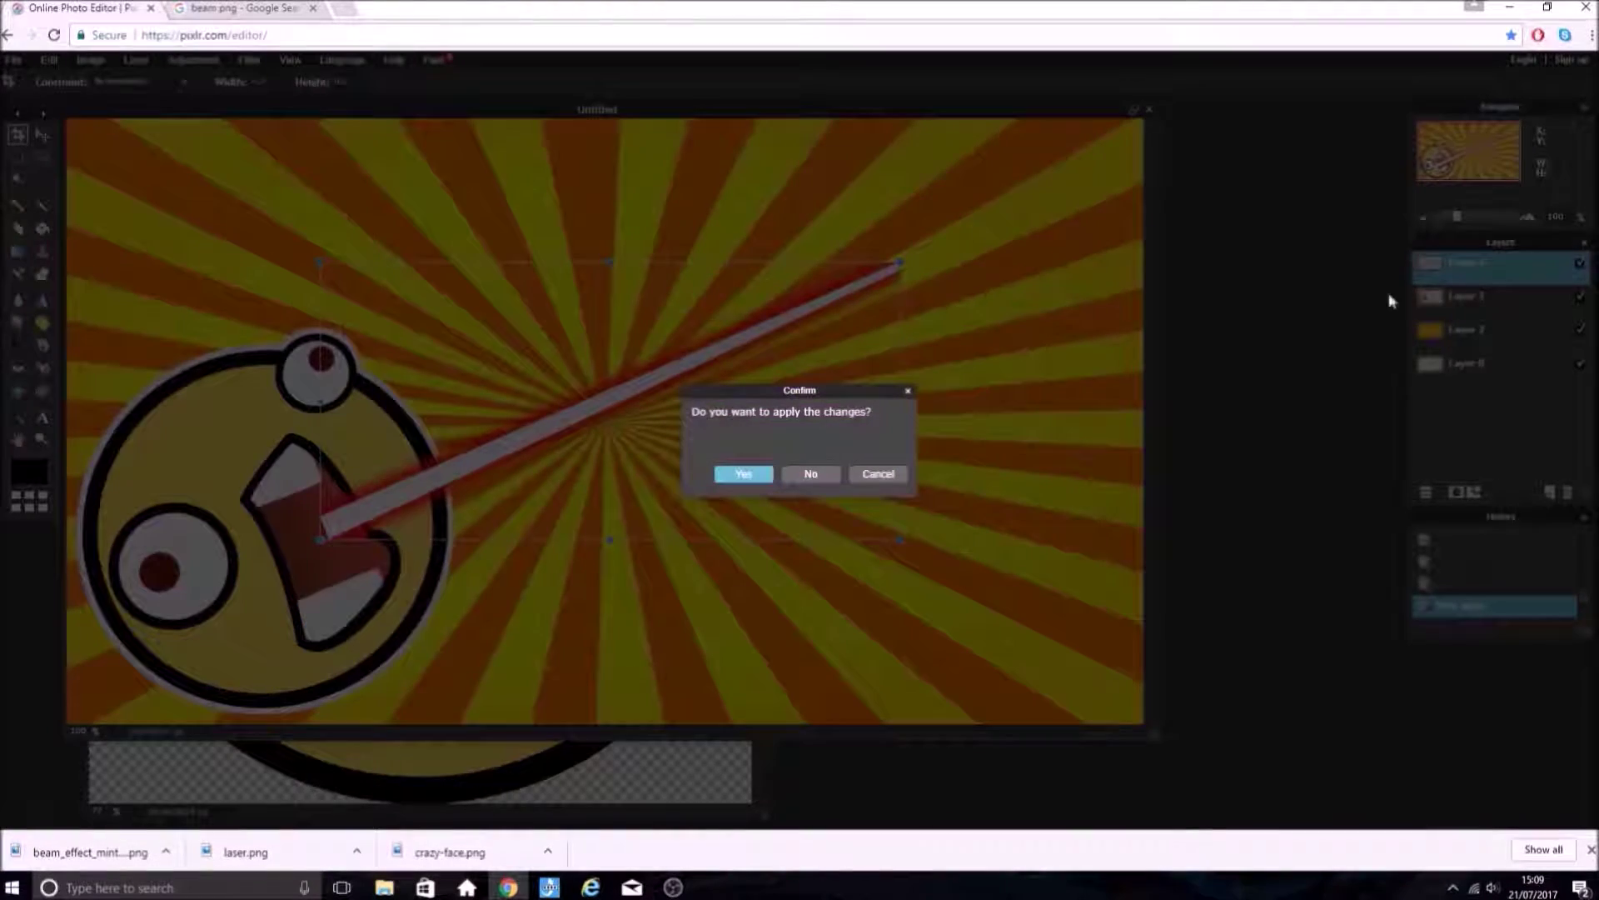
click(798, 470)
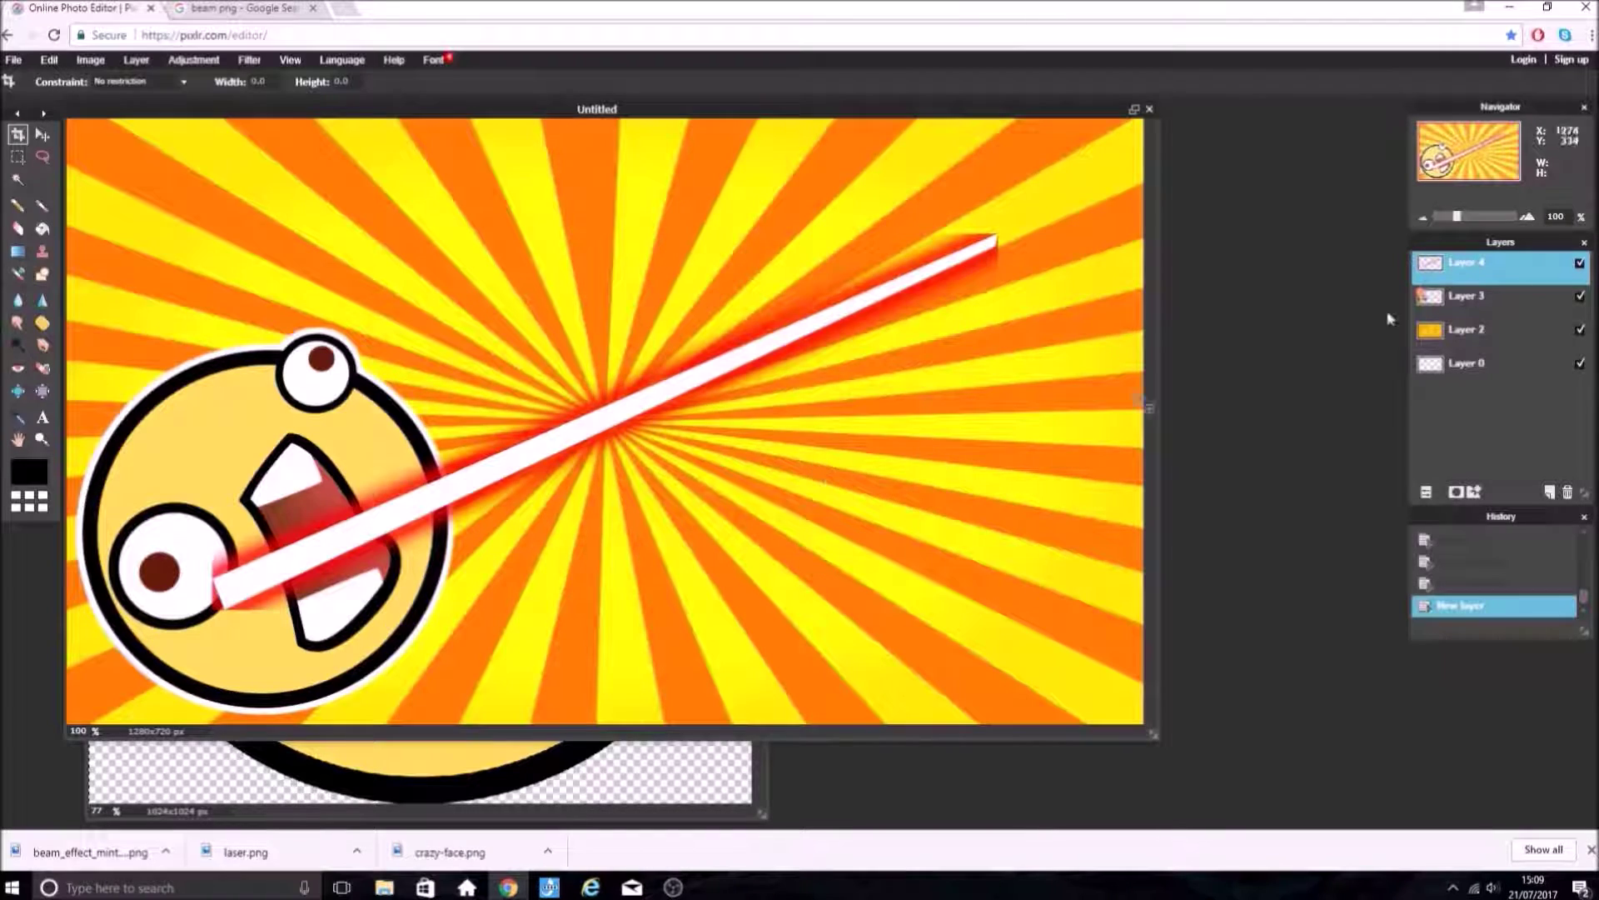
click(1581, 265)
click(1580, 265)
click(1580, 265)
click(1580, 265)
click(1580, 265)
click(1580, 265)
click(1580, 265)
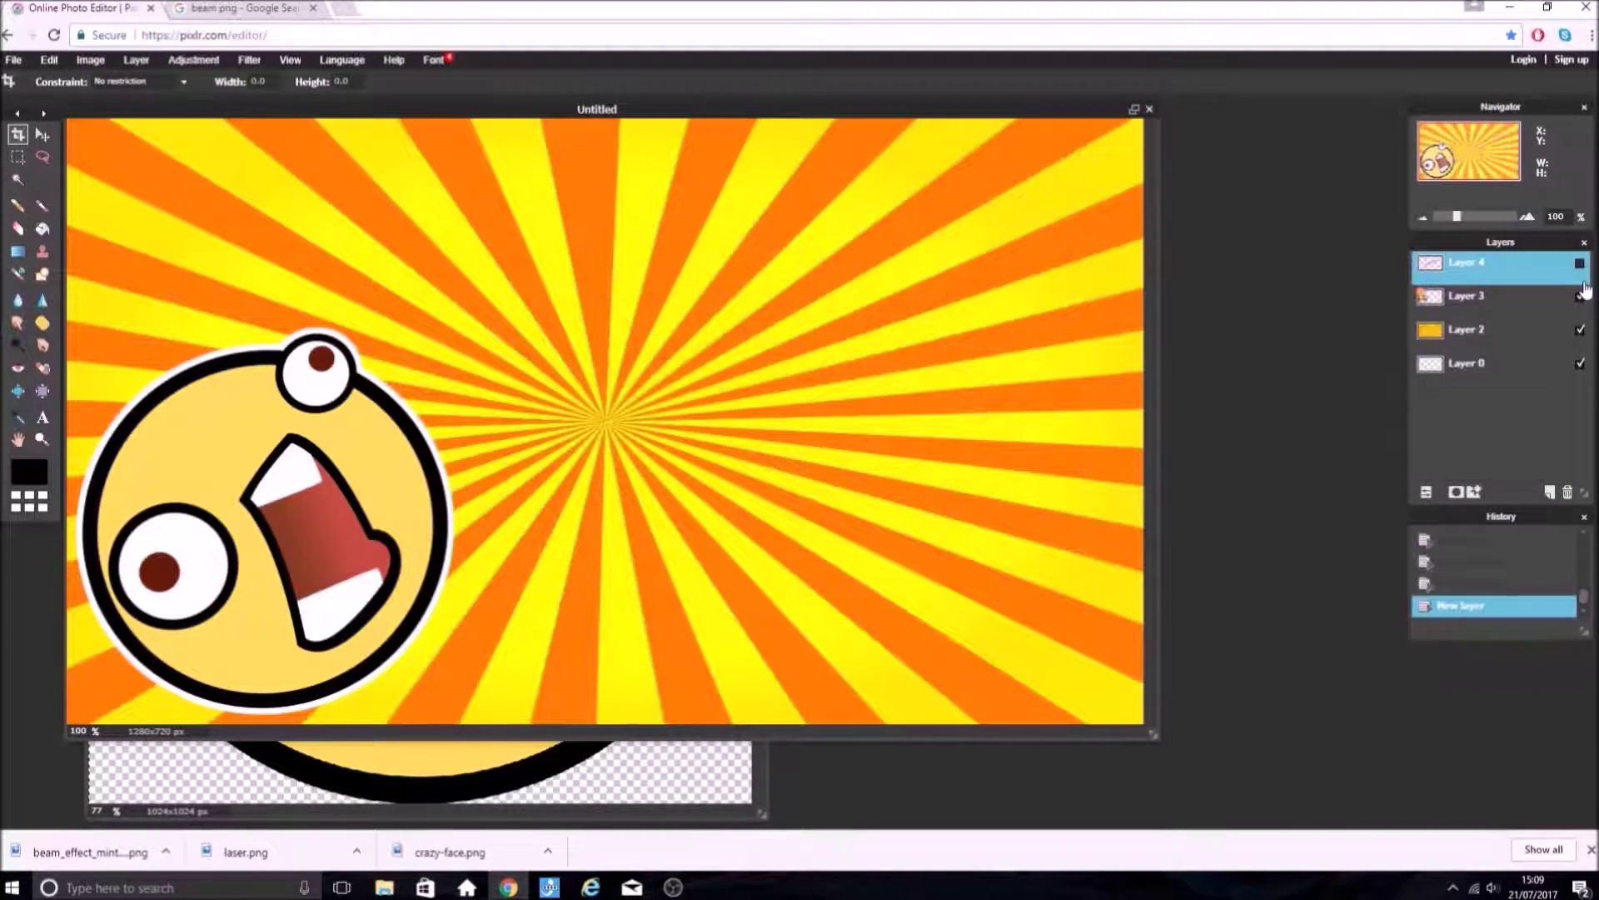
click(1580, 298)
click(1580, 297)
- Open the mint blue beam effect picture from the Pictures folder as a separate image
click(16, 59)
click(29, 90)
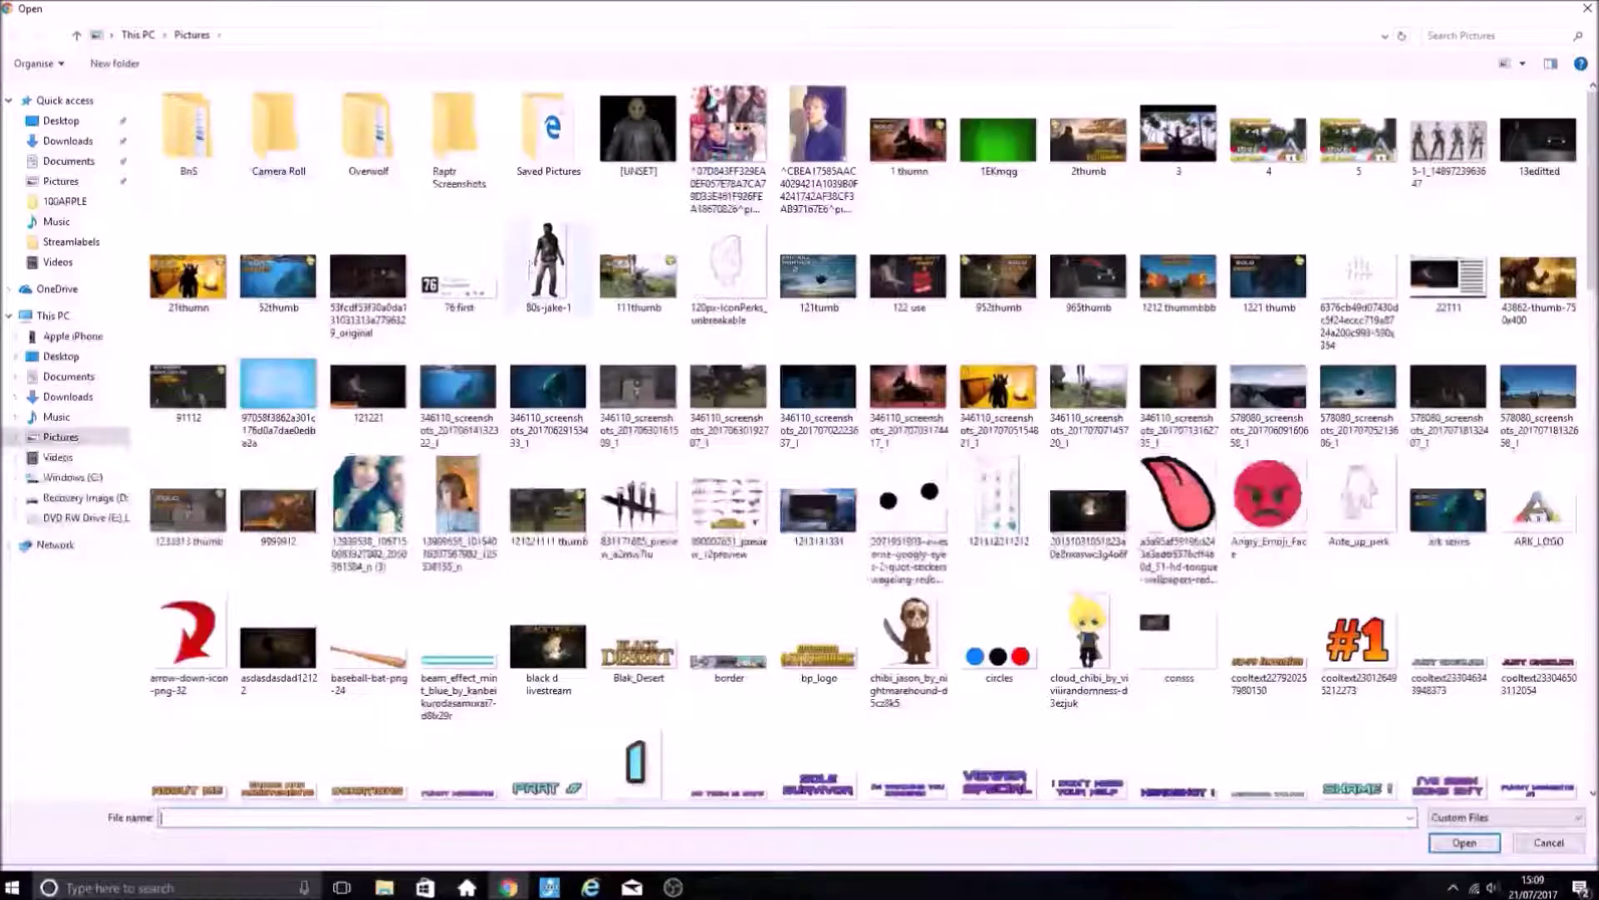
scroll(594, 376, down, 15)
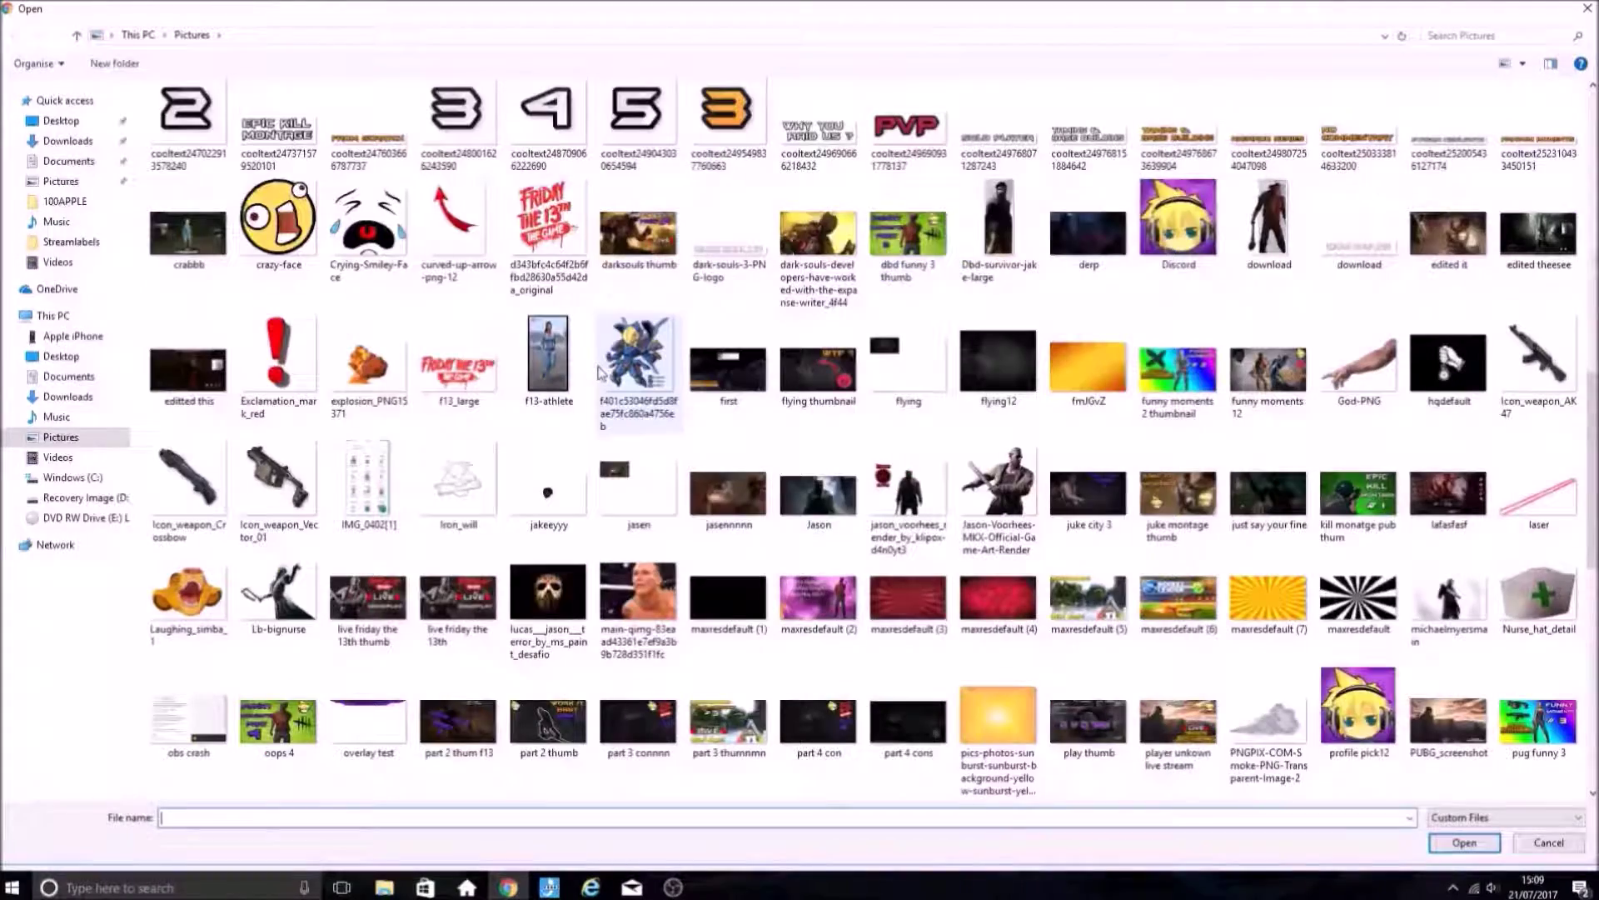
scroll(598, 372, down, 3)
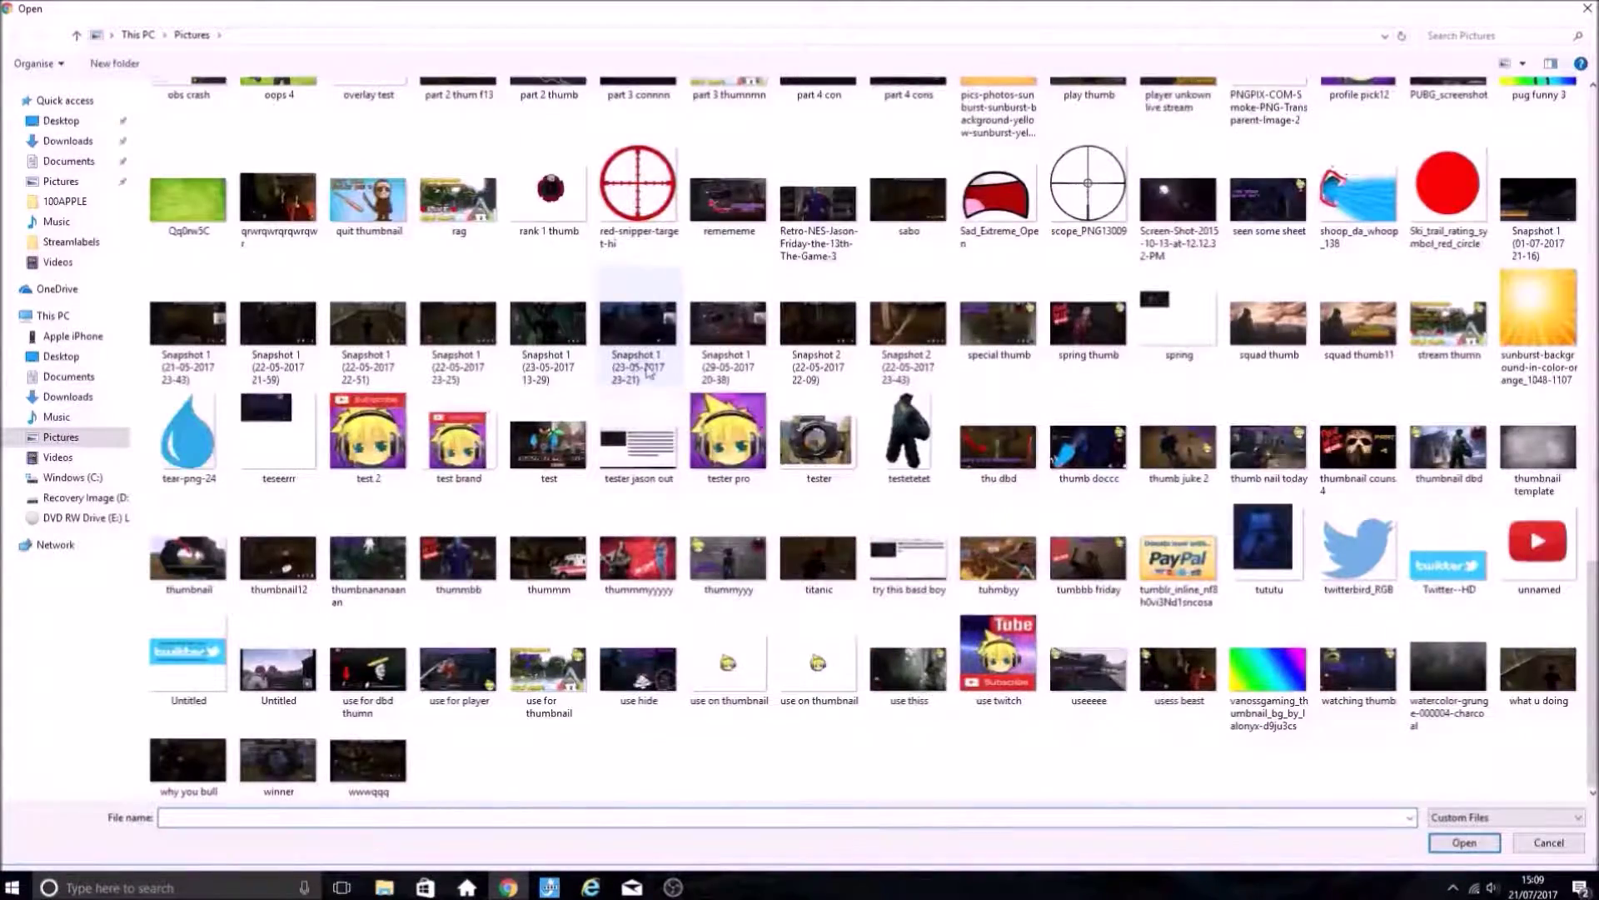
scroll(658, 372, up, 3)
scroll(903, 368, up, 4)
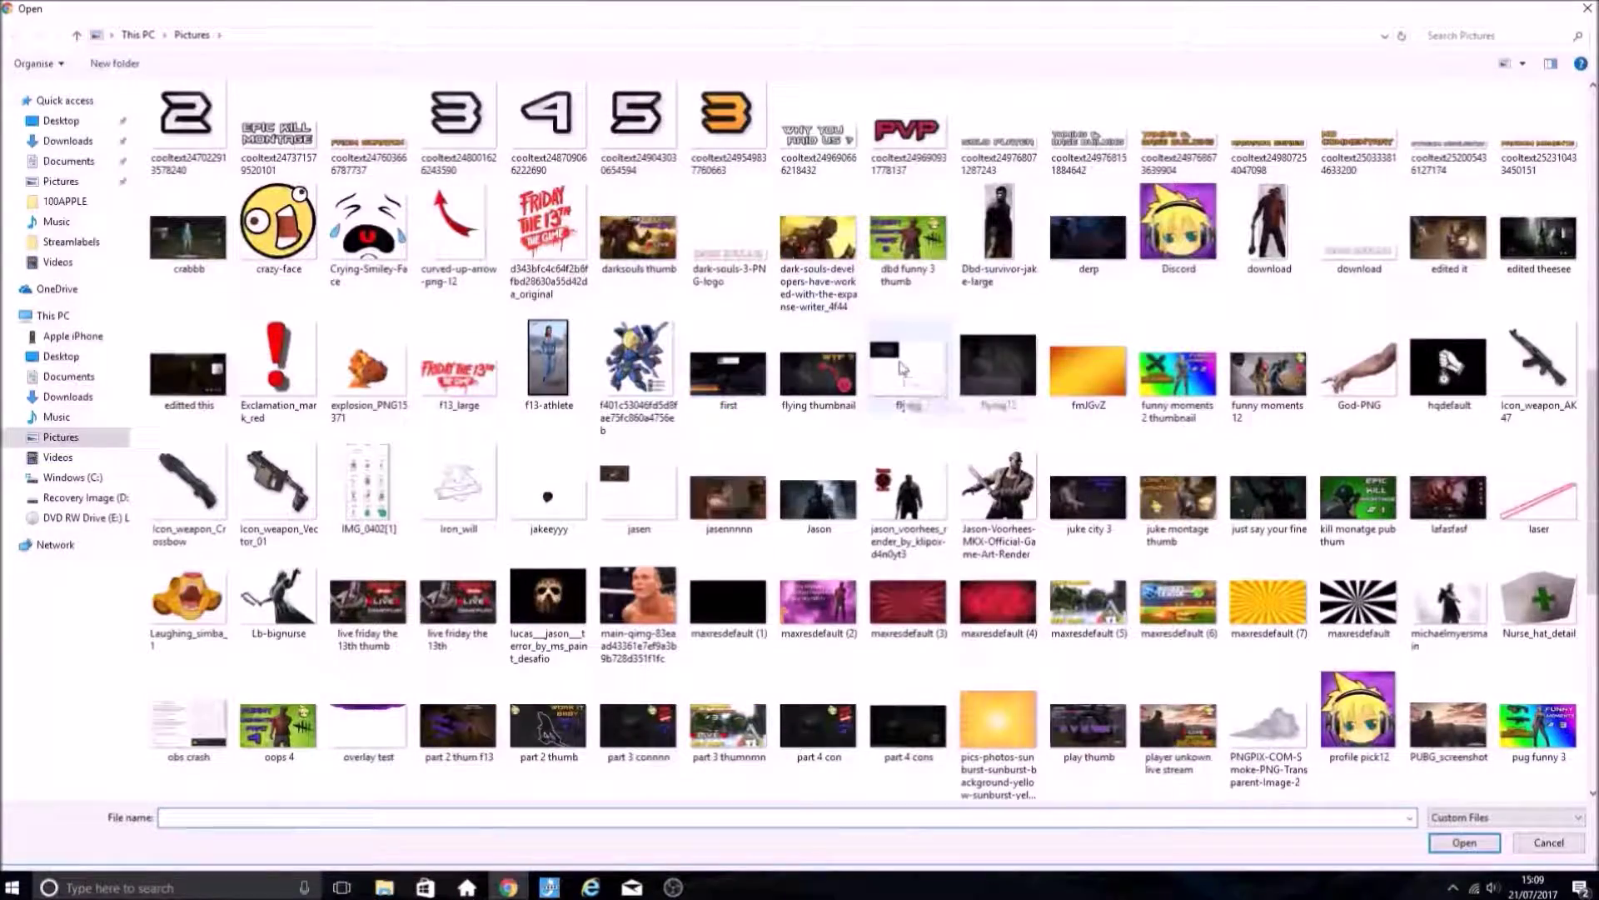
scroll(902, 368, up, 5)
scroll(898, 367, up, 3)
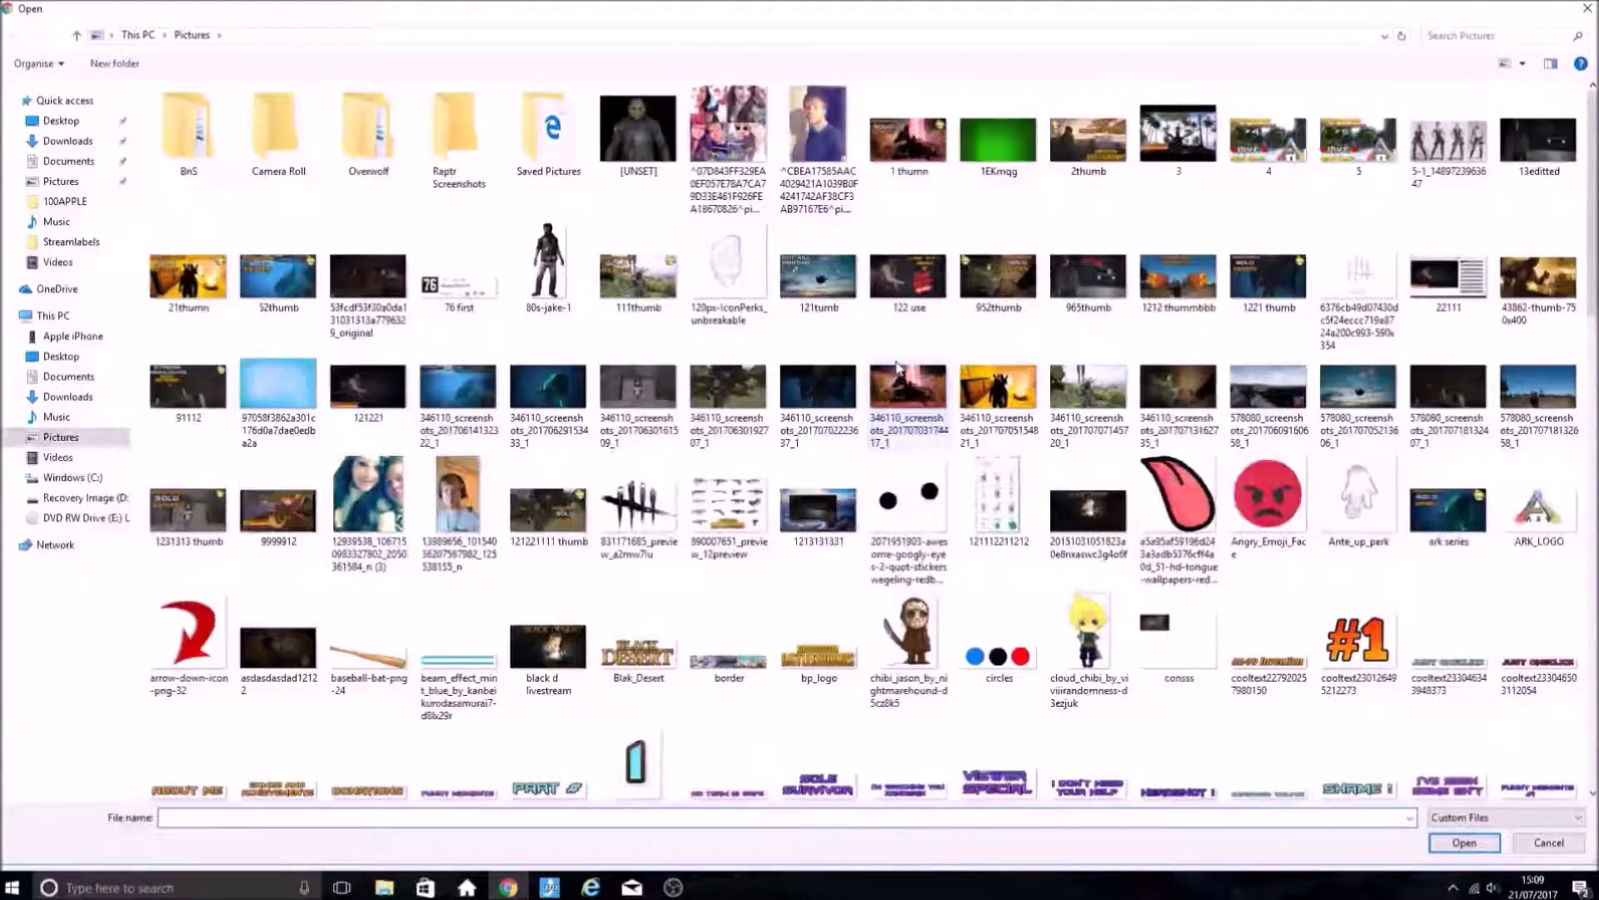
scroll(900, 368, down, 3)
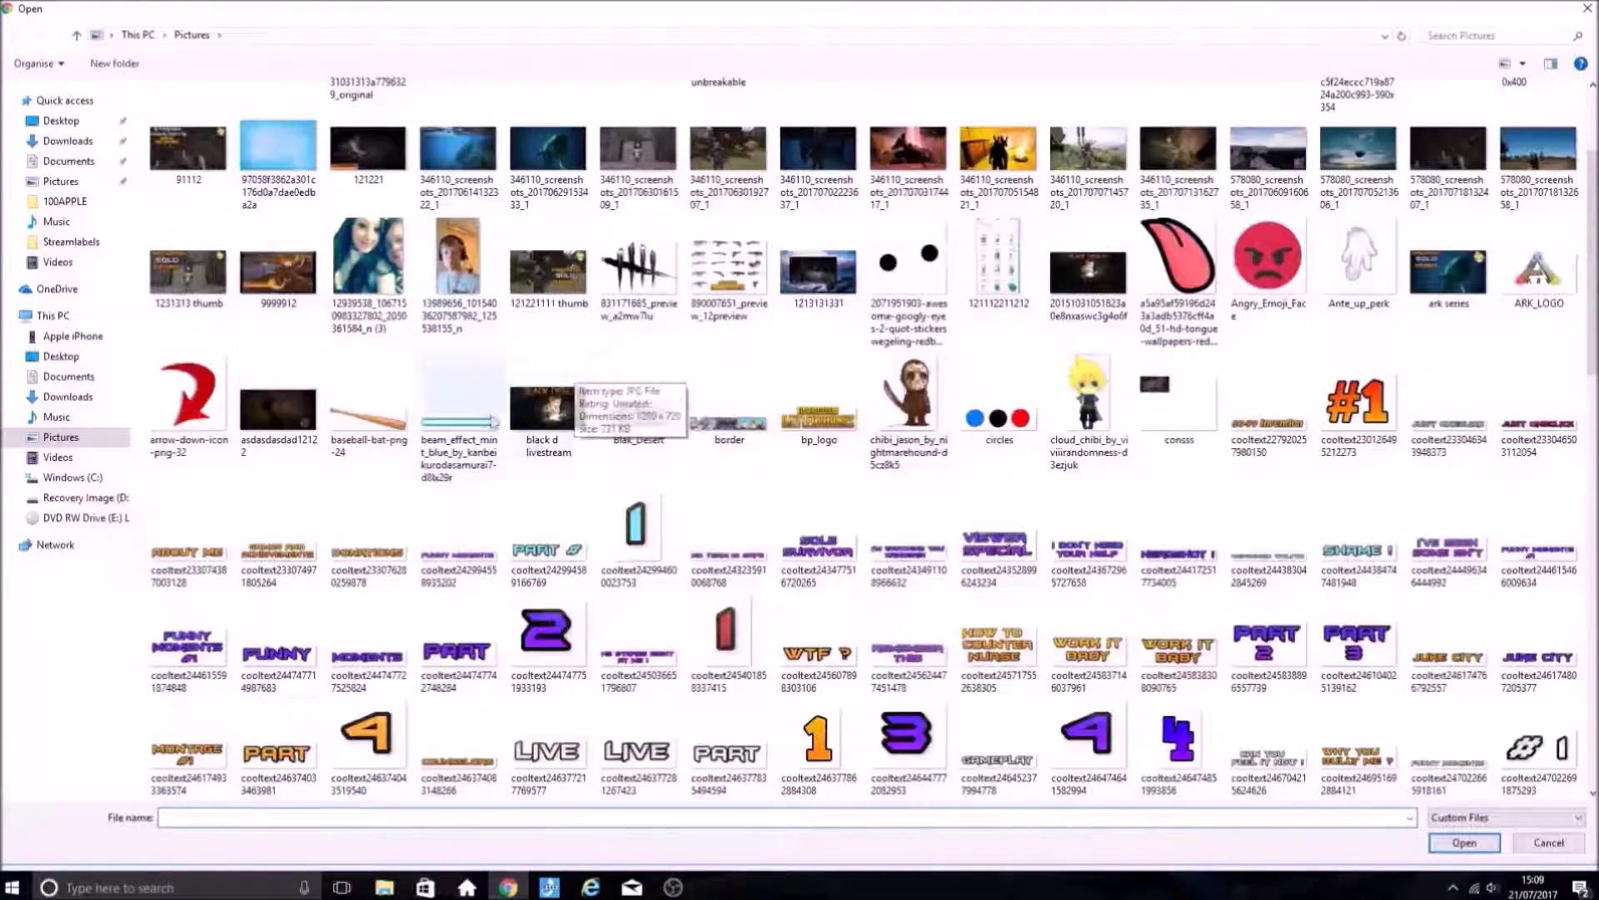
click(491, 417)
click(1464, 843)
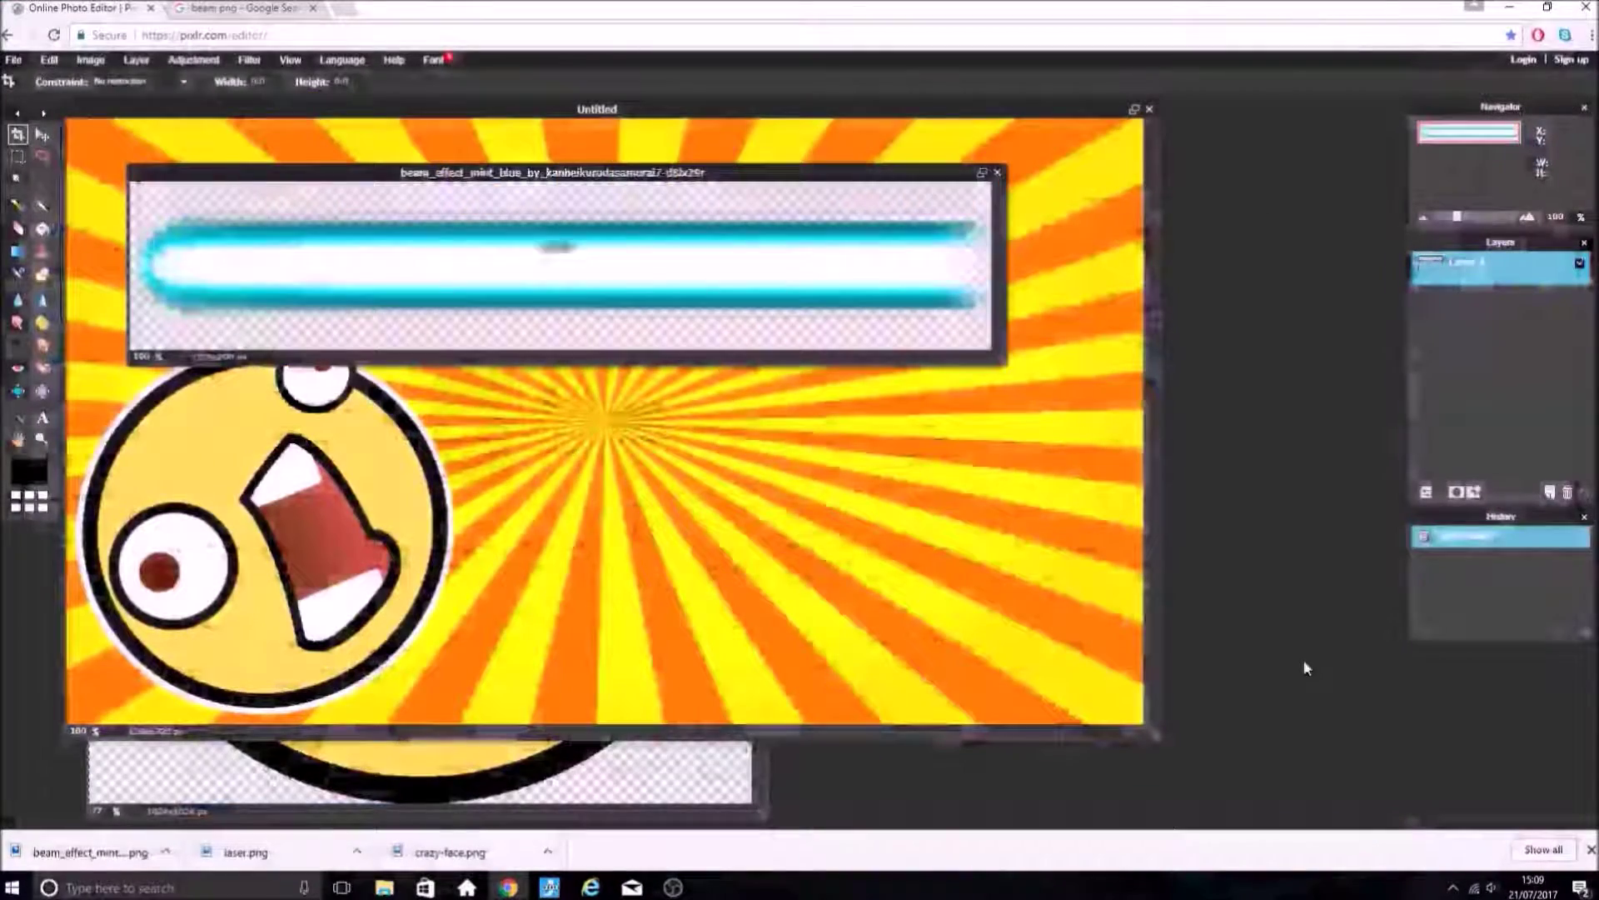
- Paste the beam into the sunburst image, then rotate and position it diagonally upward from the face's open mouth with Free transform, applying the change
click(779, 476)
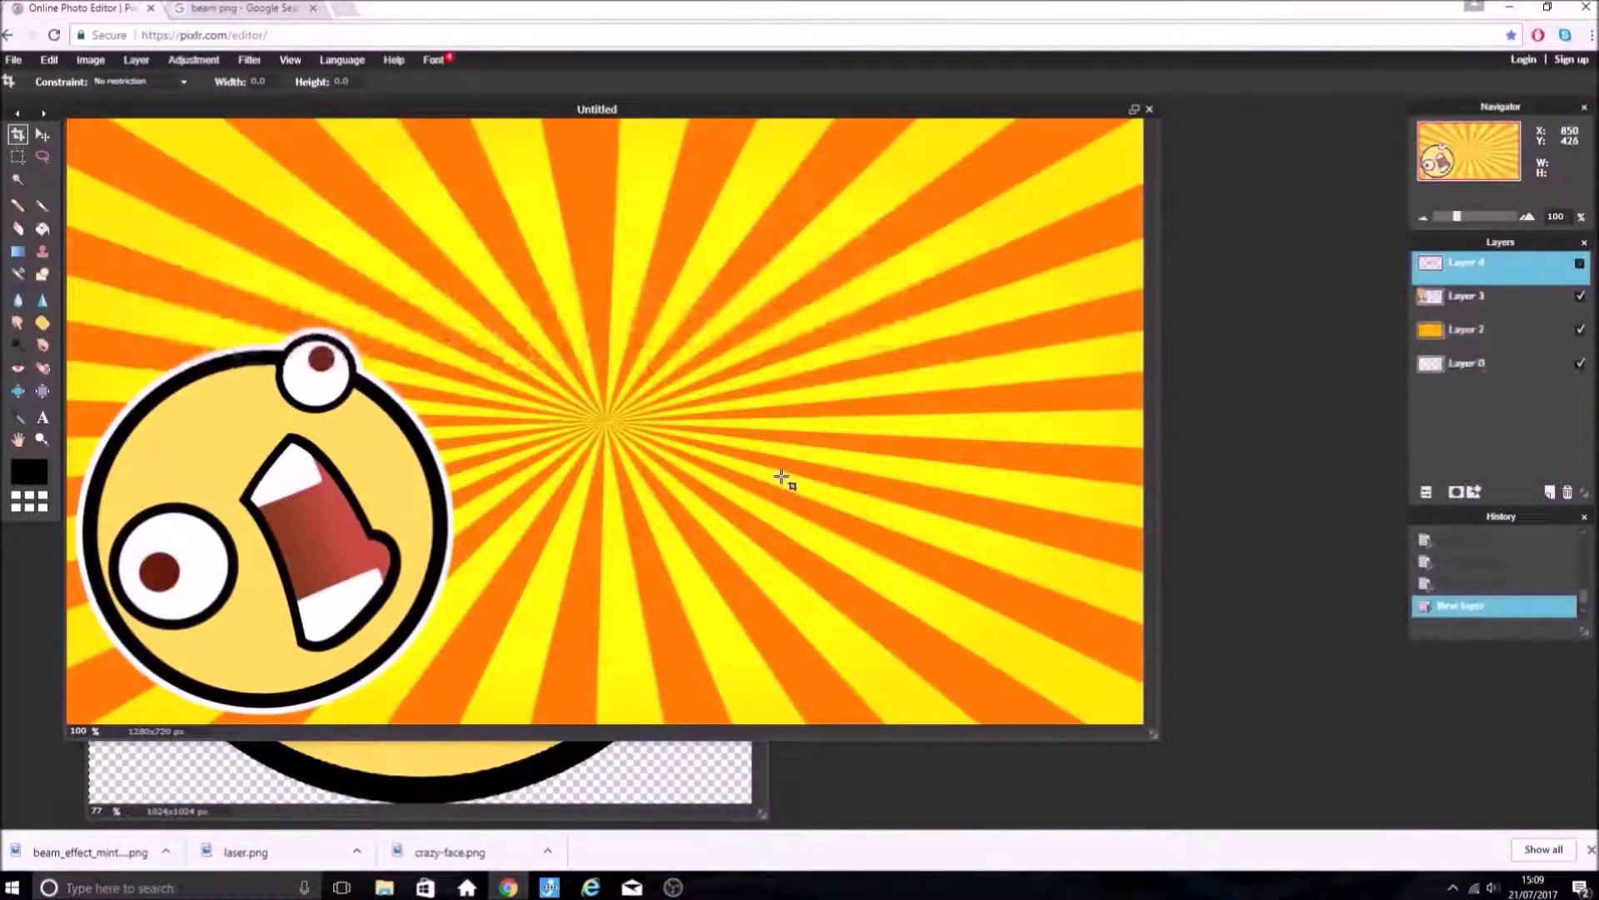
key(ctrl+v)
click(49, 59)
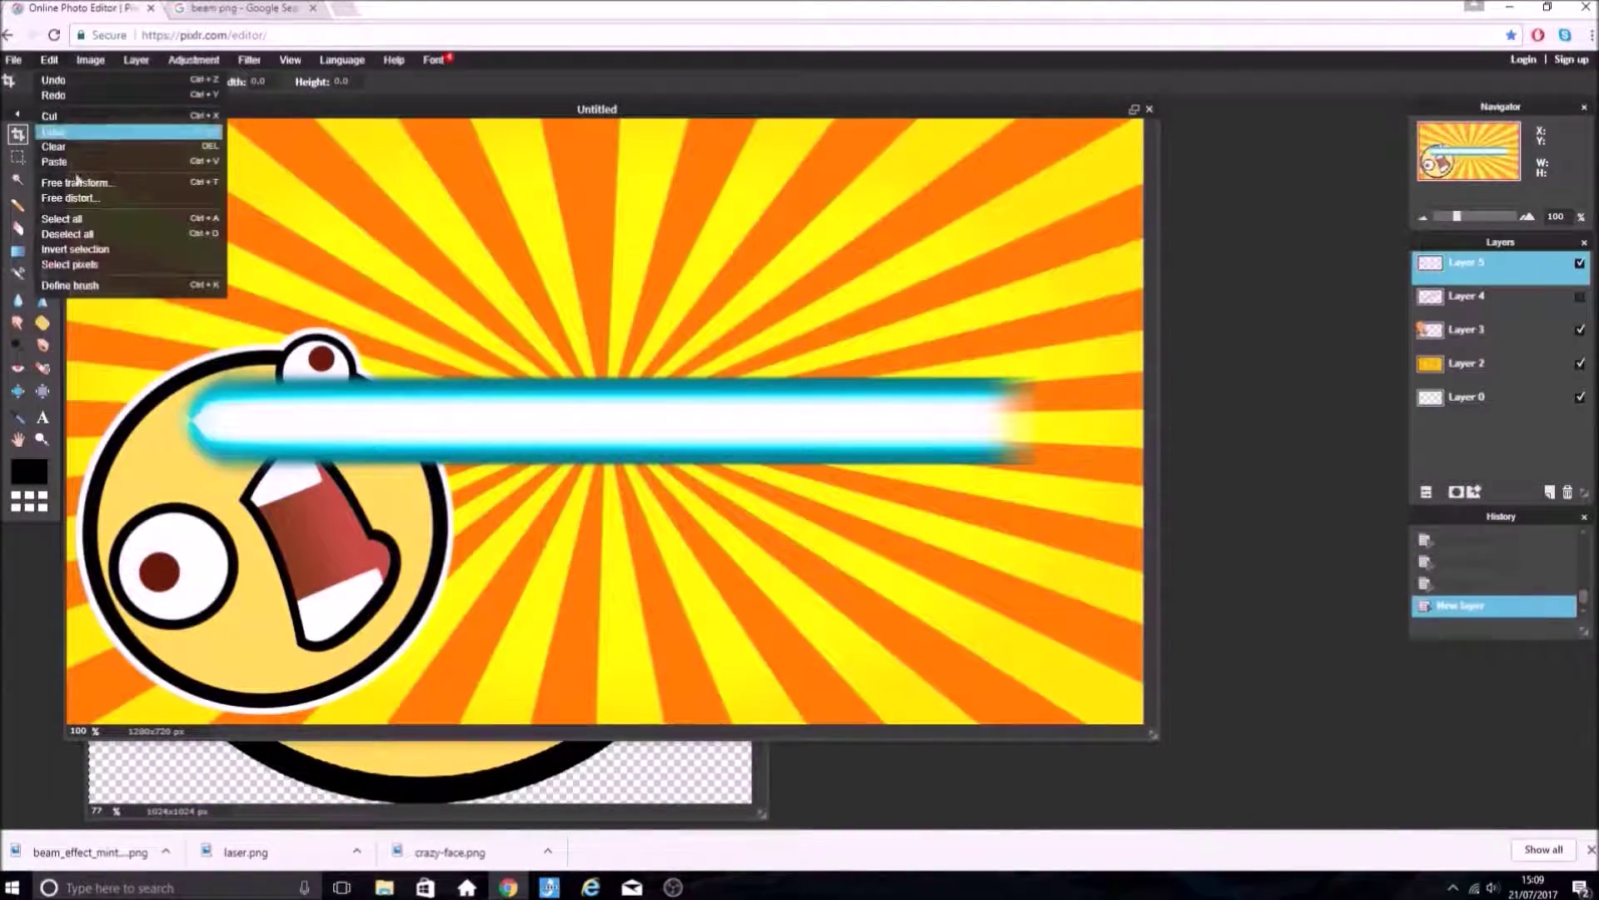
click(75, 182)
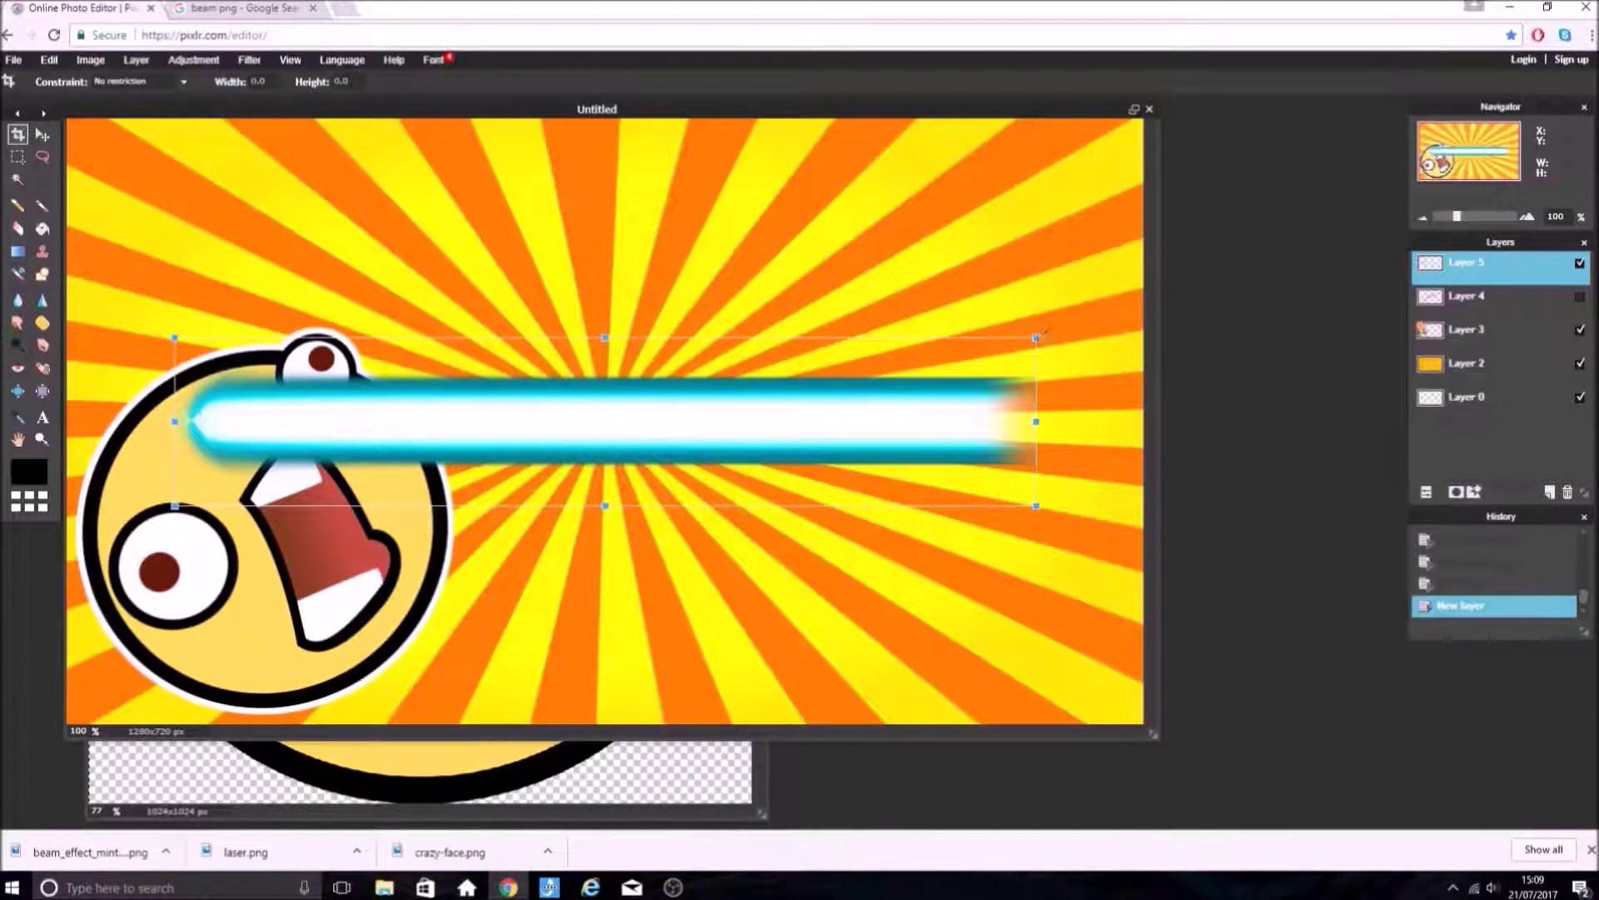
drag(1027, 334, 899, 106)
drag(606, 394, 637, 291)
click(1041, 345)
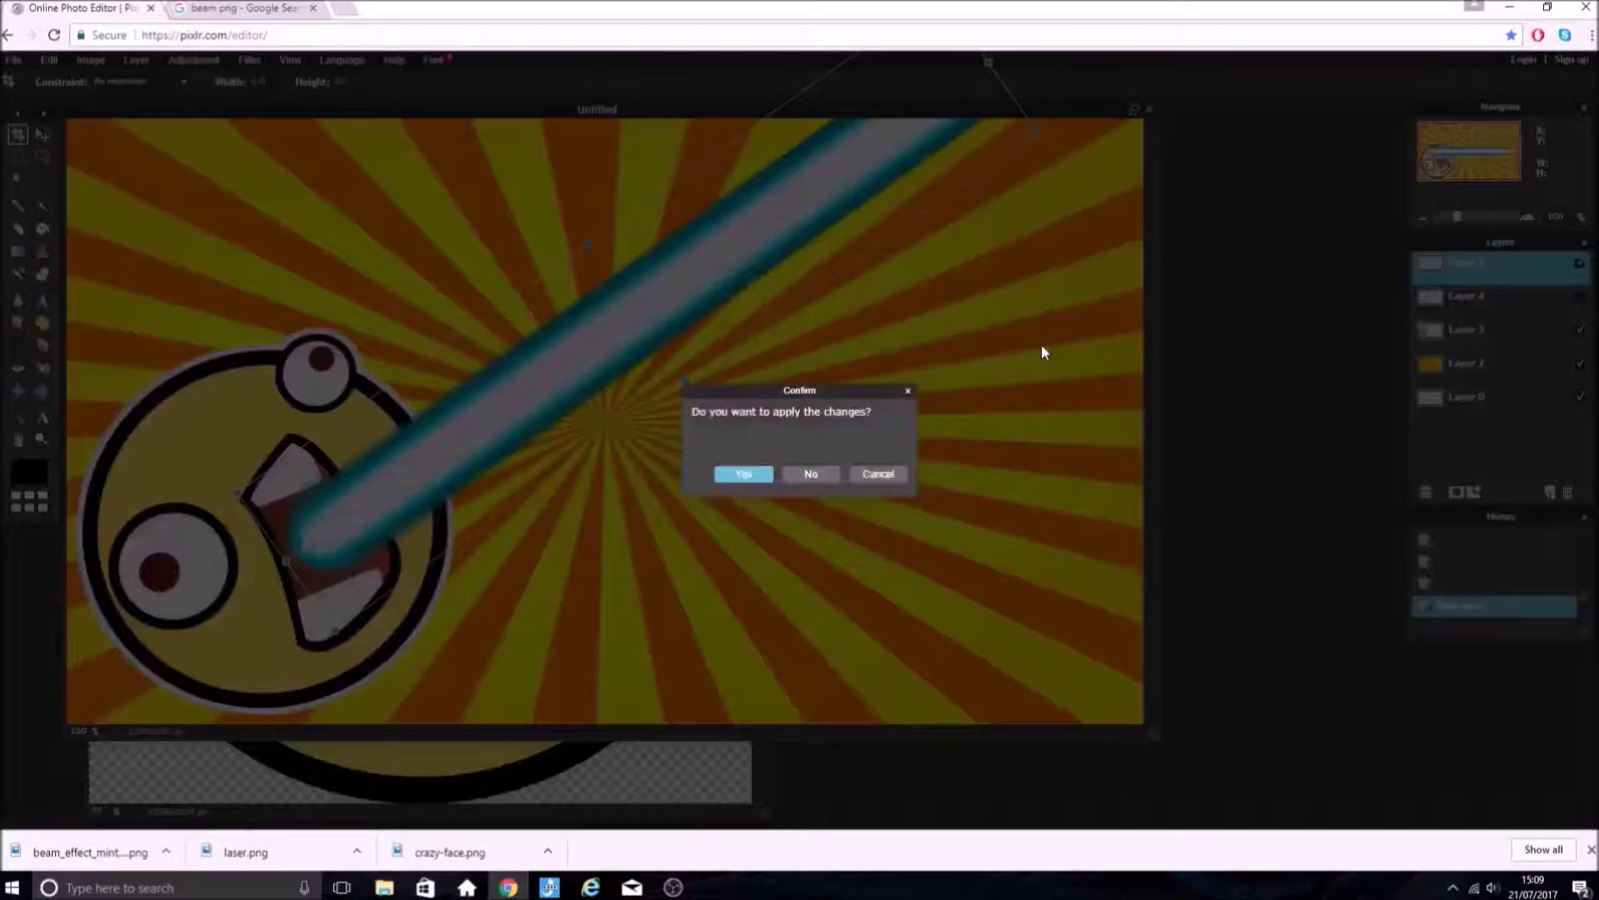
click(743, 473)
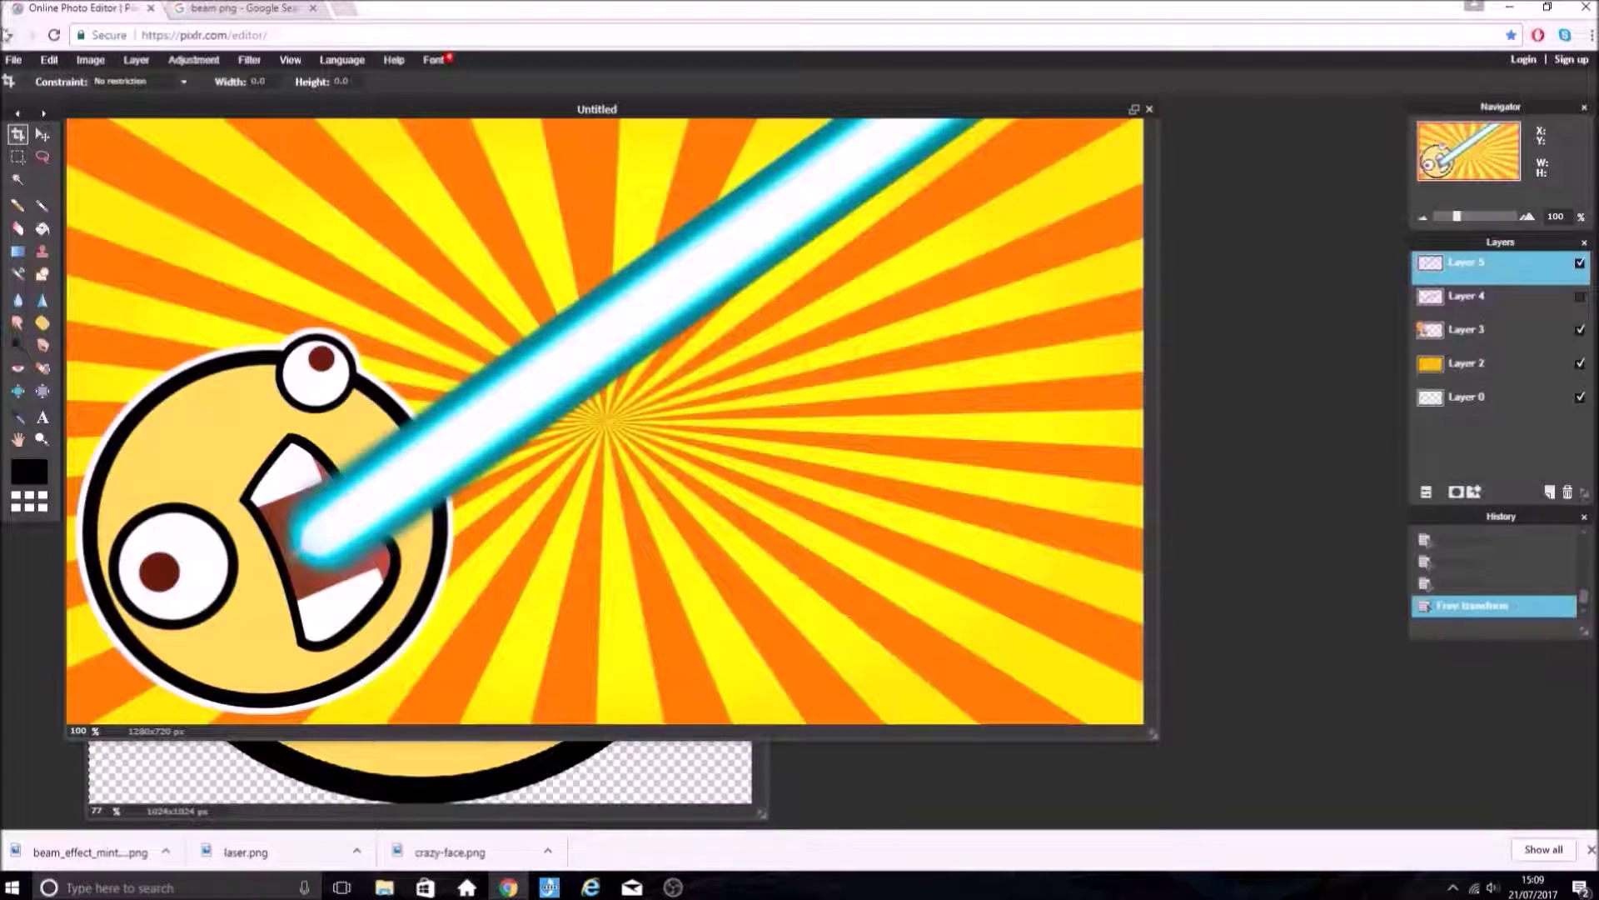
click(42, 58)
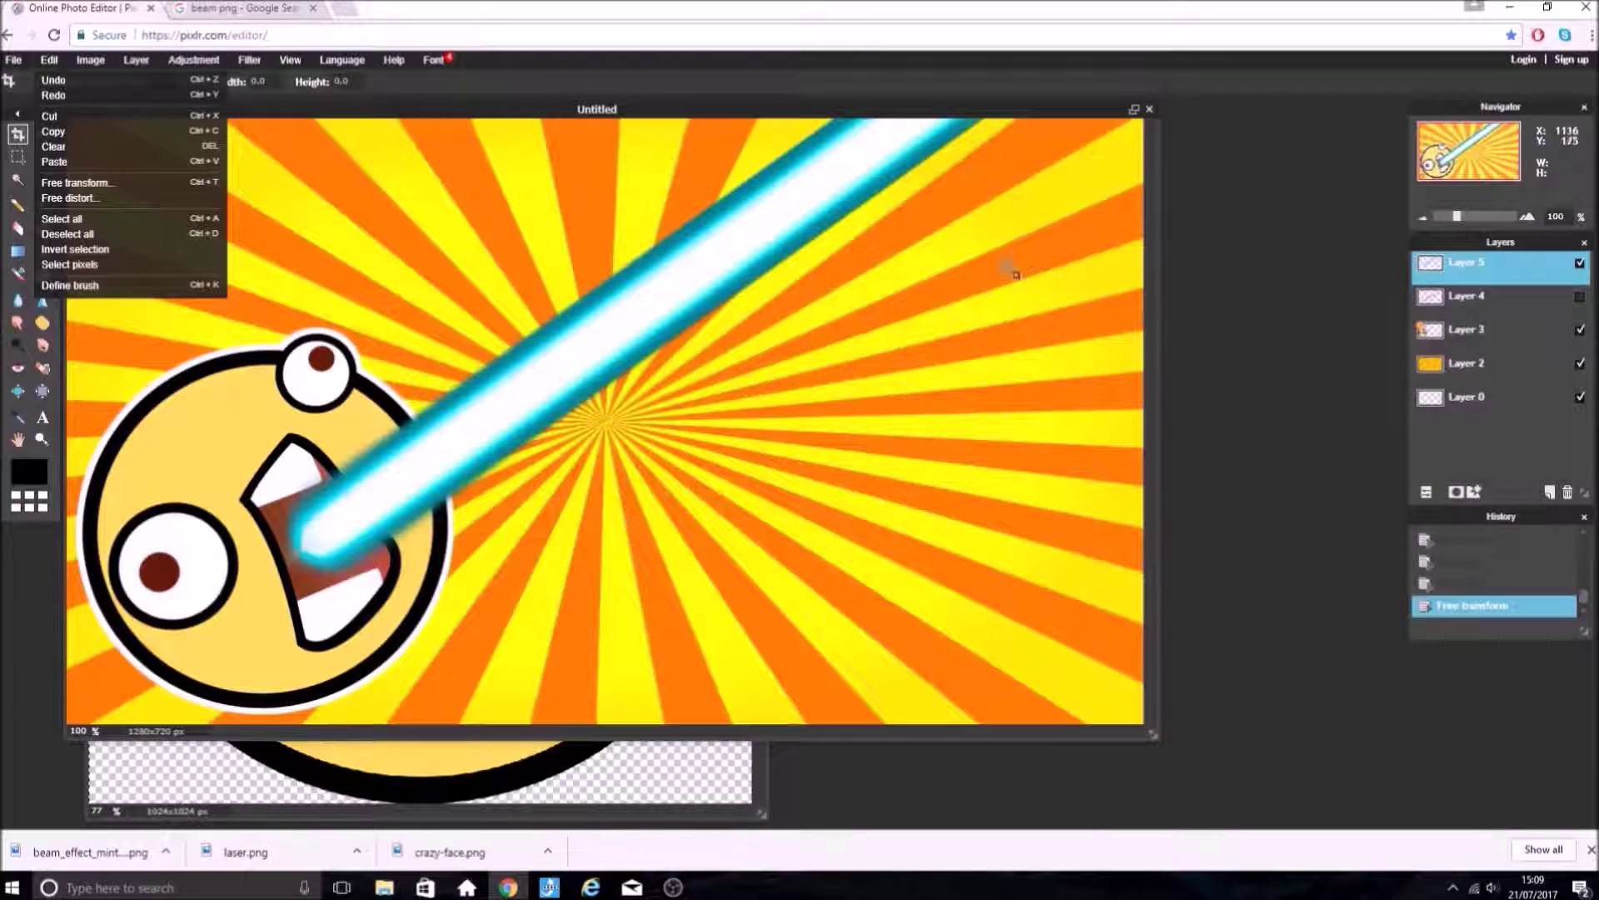
click(1307, 351)
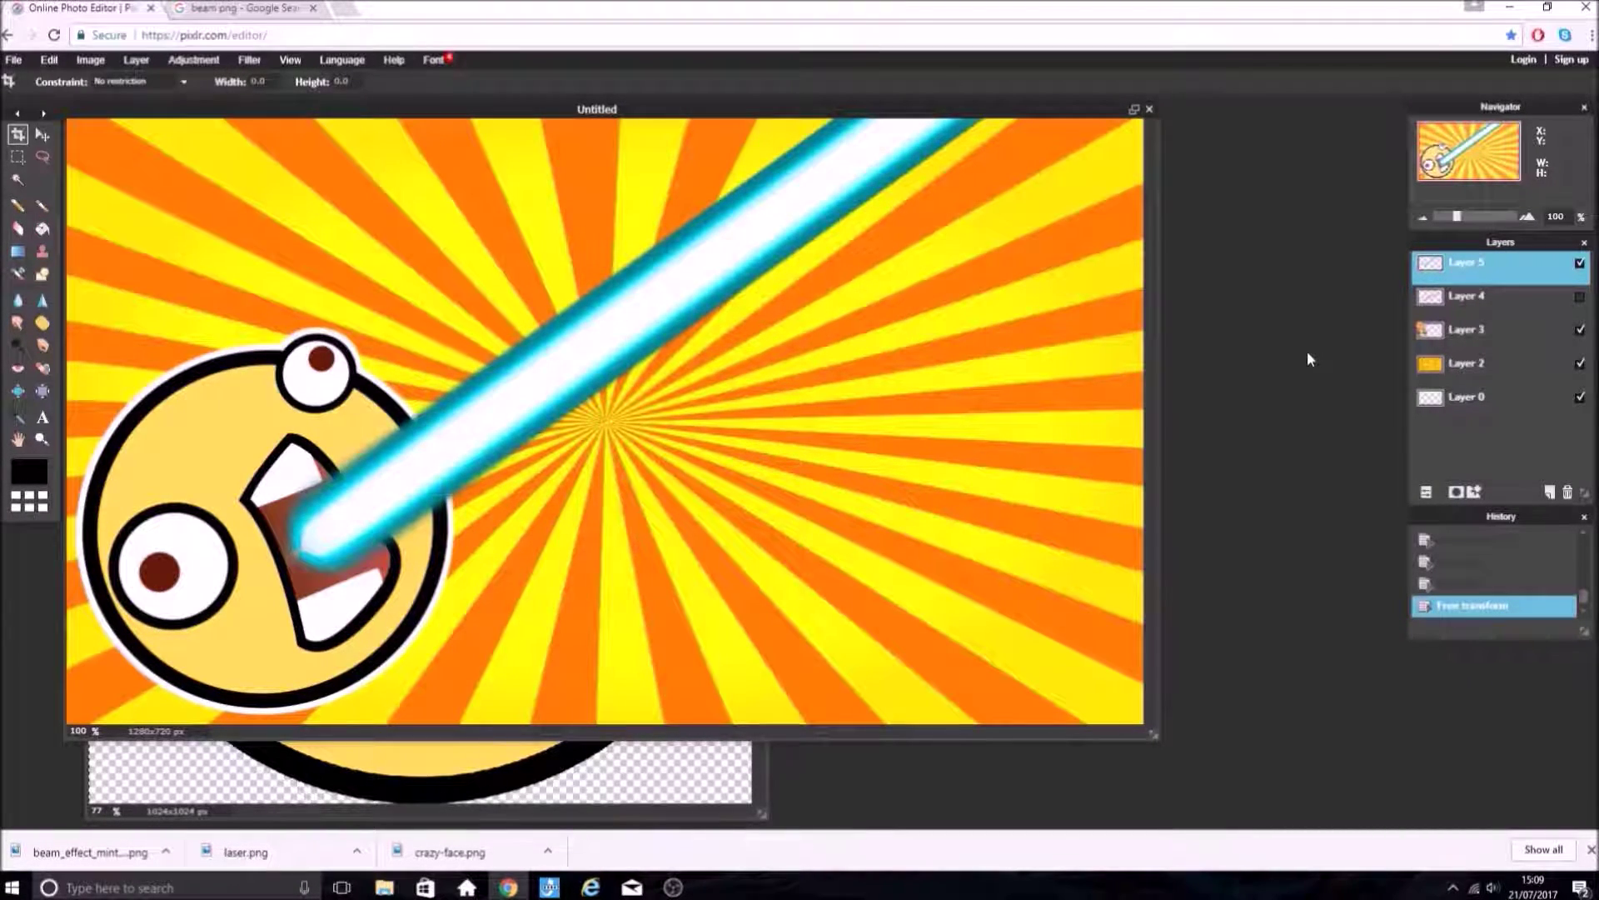
- Add a blue outer glow to the beam layer with hardness 5 and size 17
click(1471, 493)
click(671, 363)
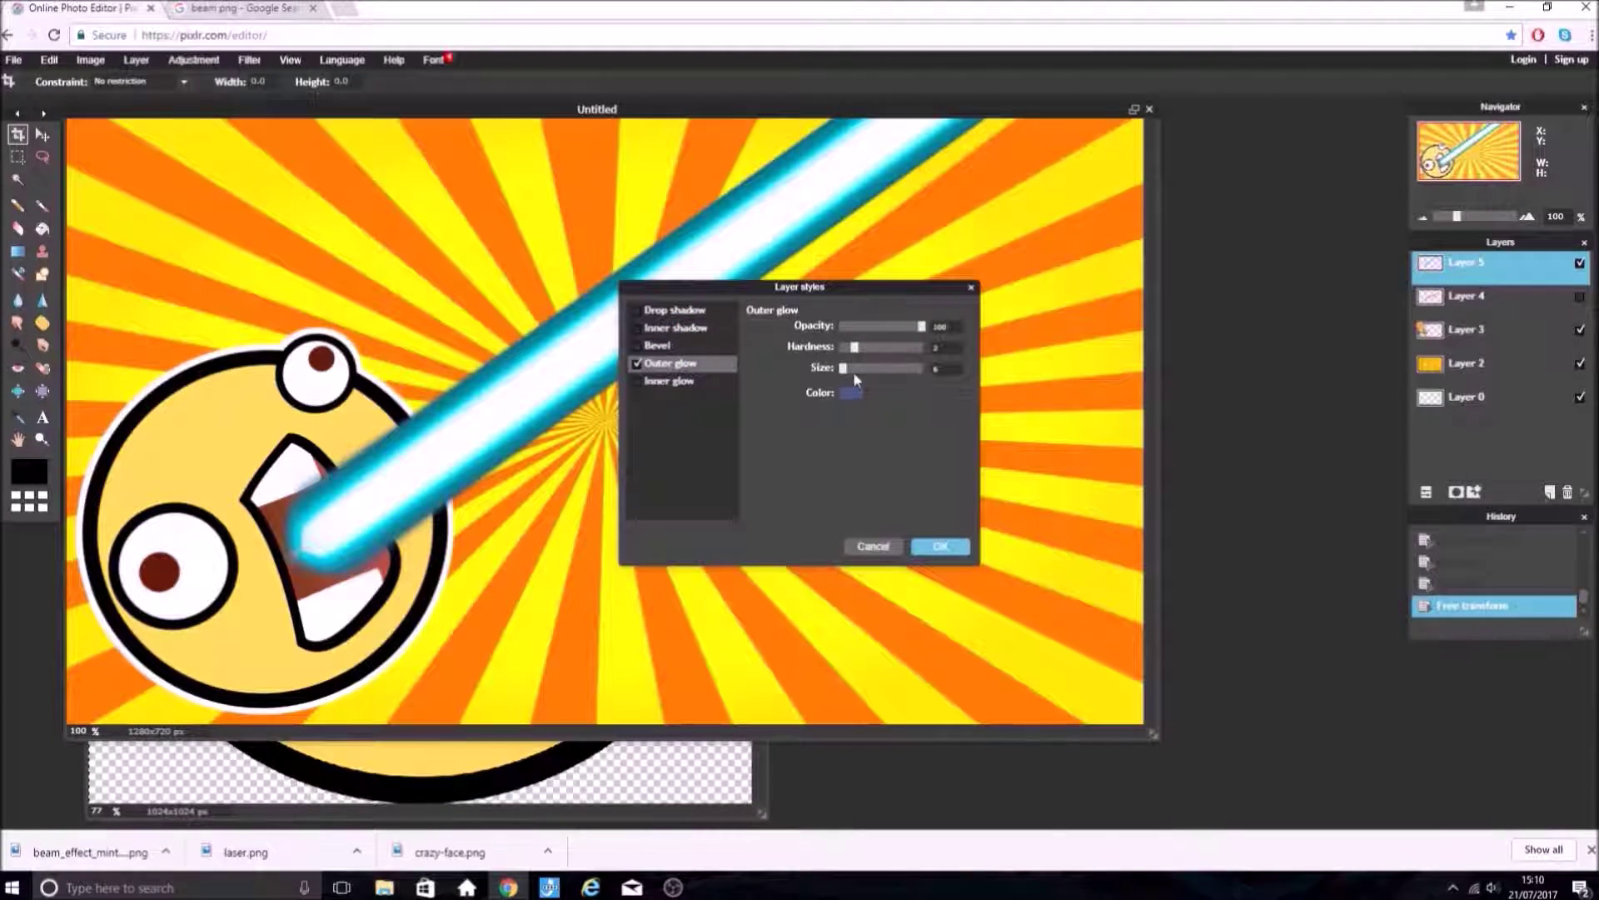
drag(863, 284, 1026, 284)
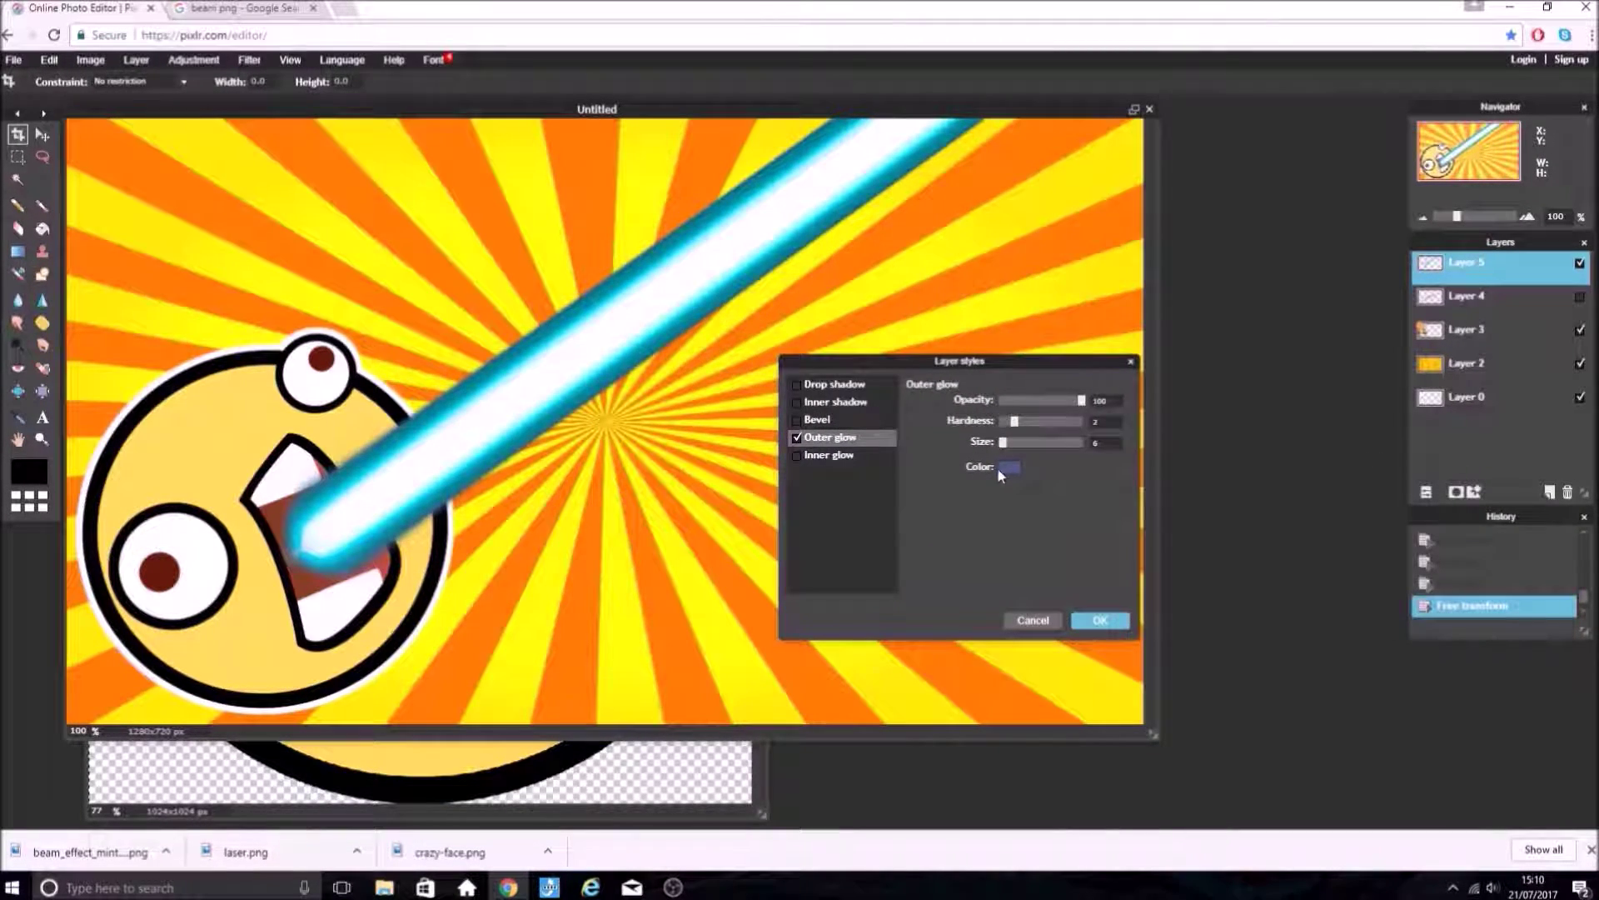
click(1013, 392)
click(1138, 612)
mouse_move(1018, 423)
mouse_down()
mouse_move(1043, 424)
mouse_move(1016, 452)
mouse_up()
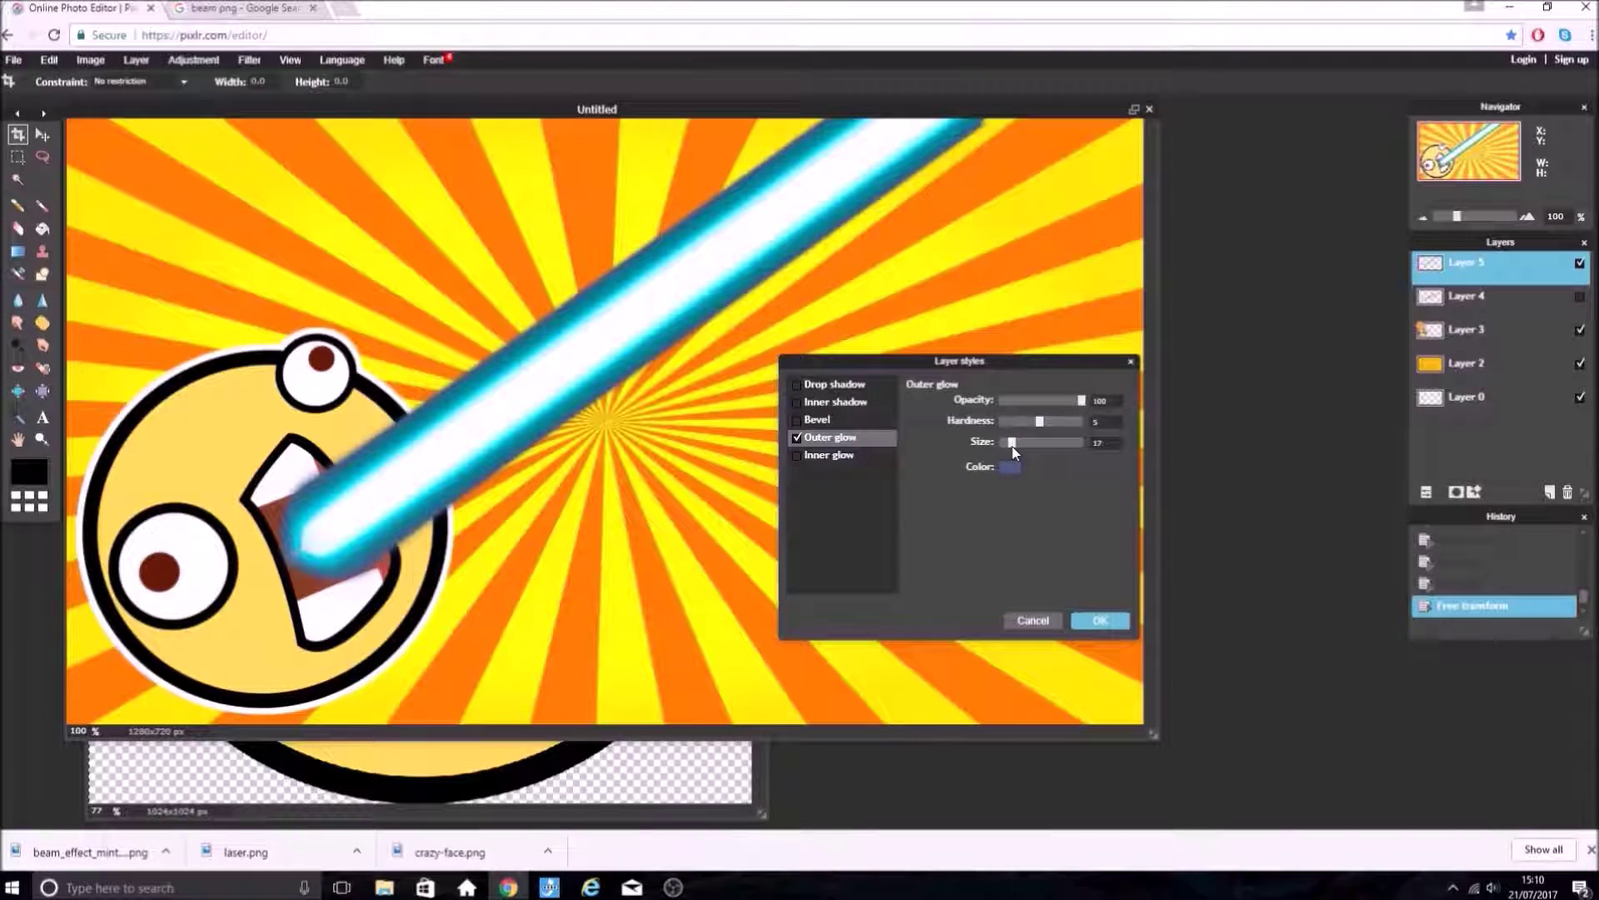
click(1101, 621)
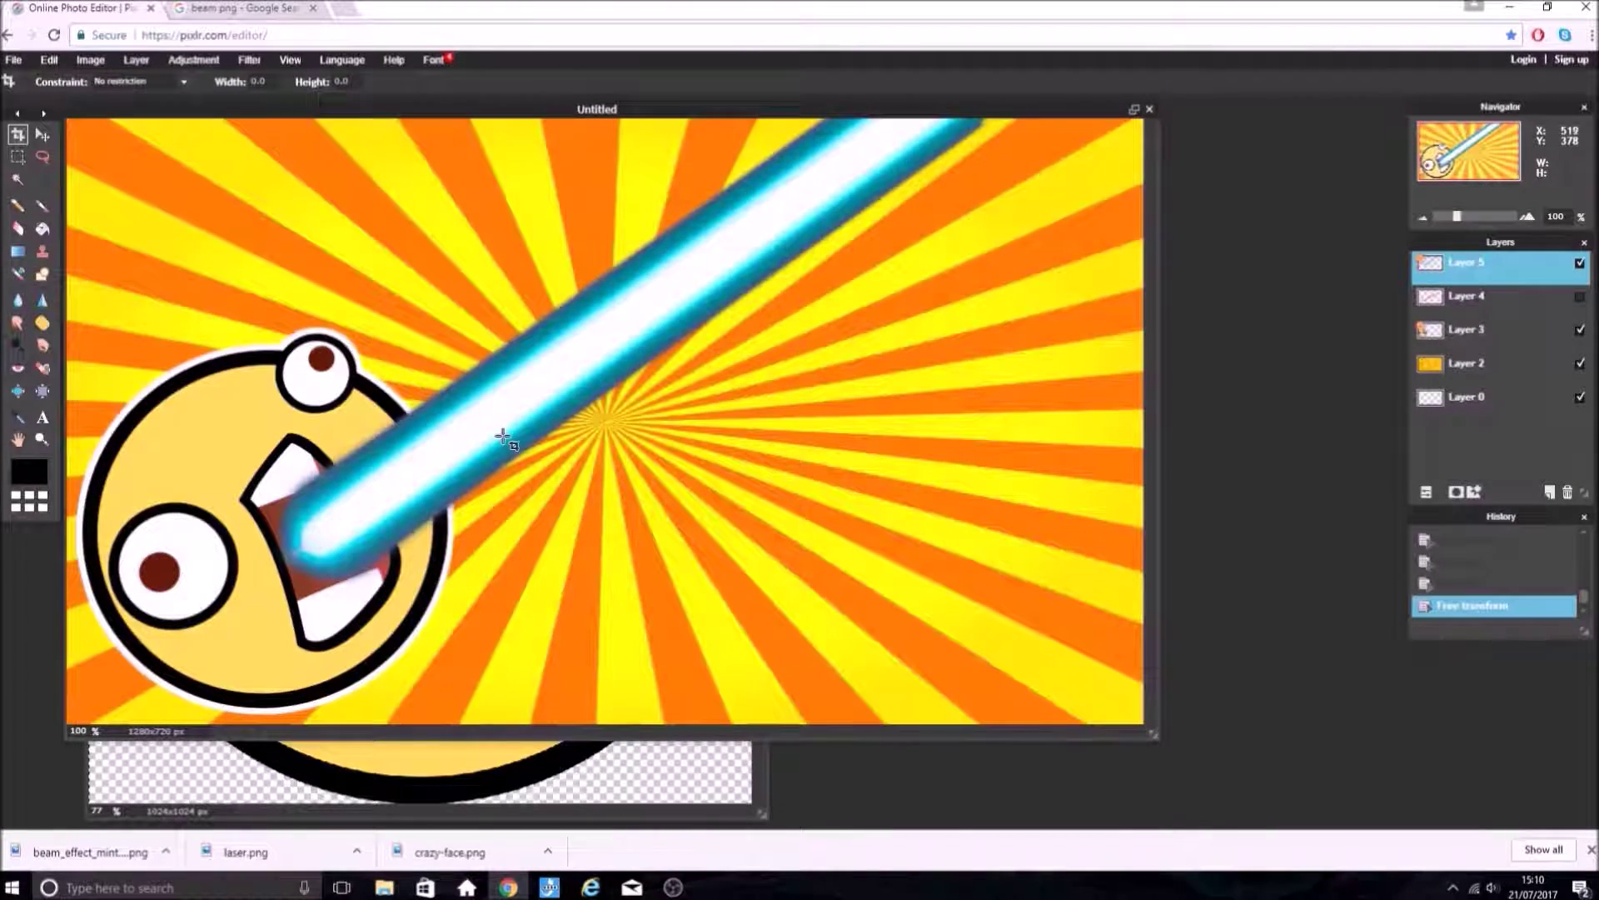
- In a new browser tab, search Google for "cool text", open the Cool Text Graphics Generator site and dismiss the downloads bar
click(348, 8)
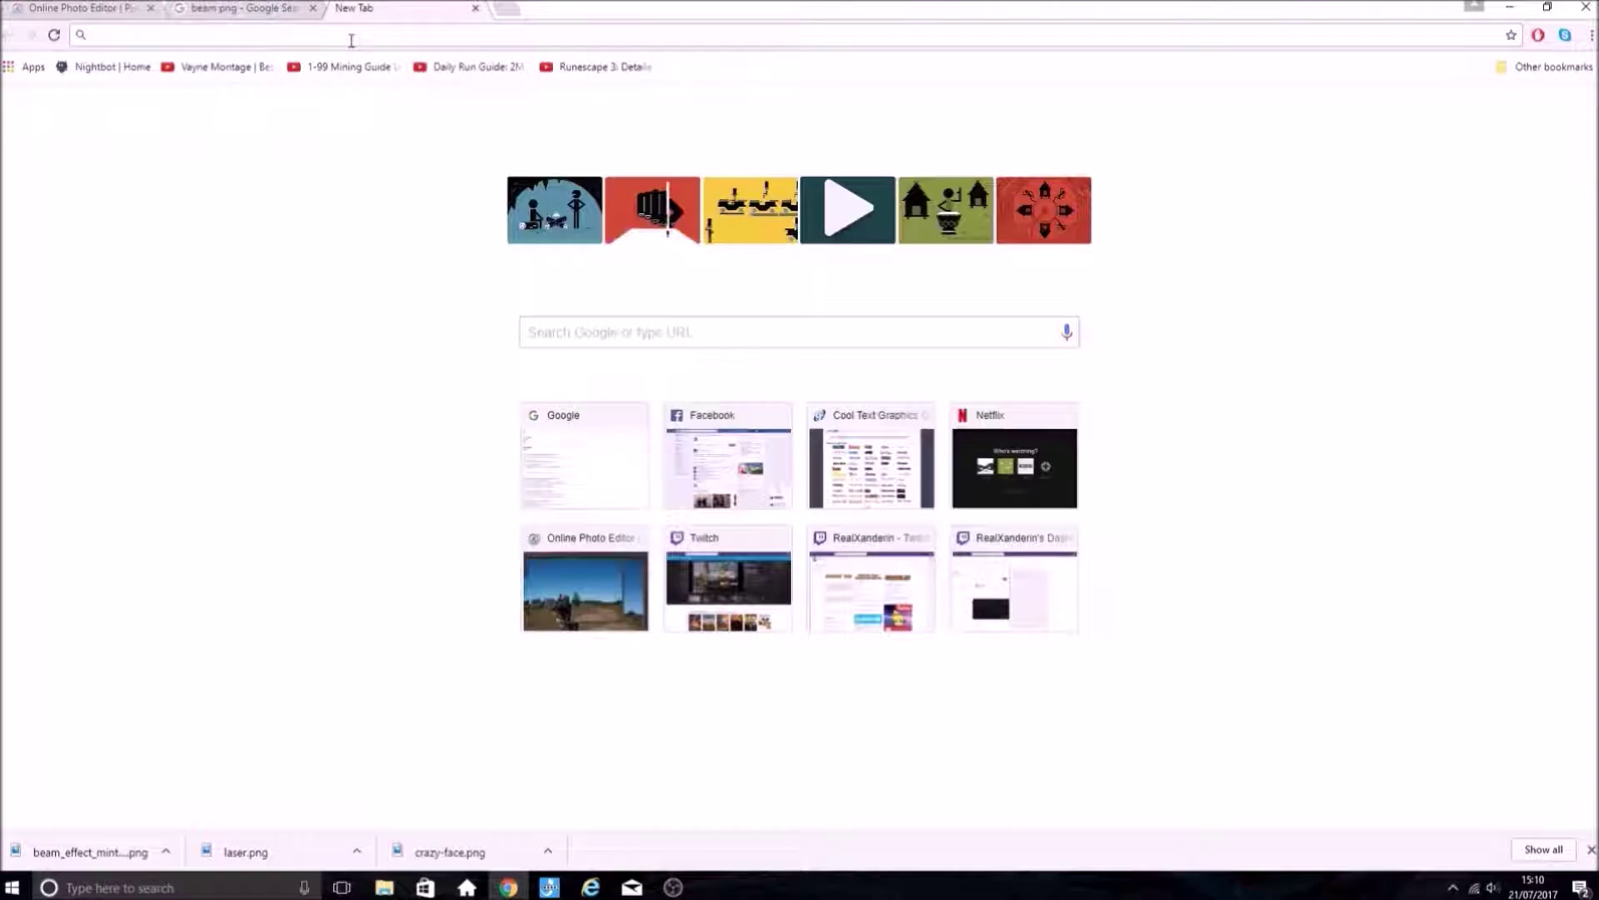
text(www.google.co.uk)
key(Return)
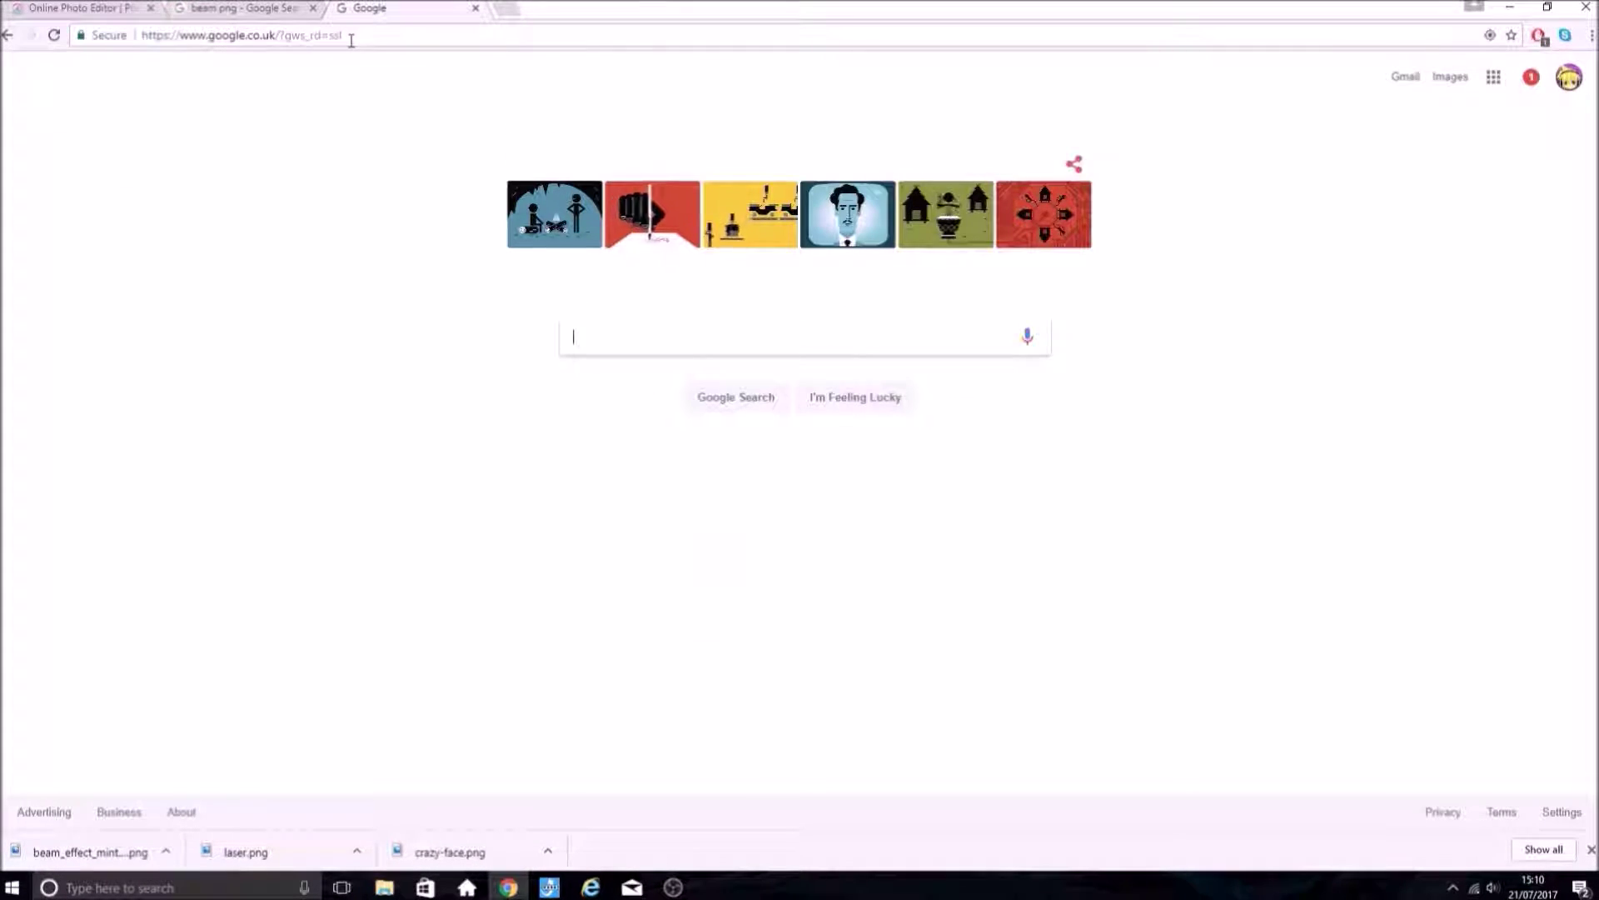
text(cool text)
key(Return)
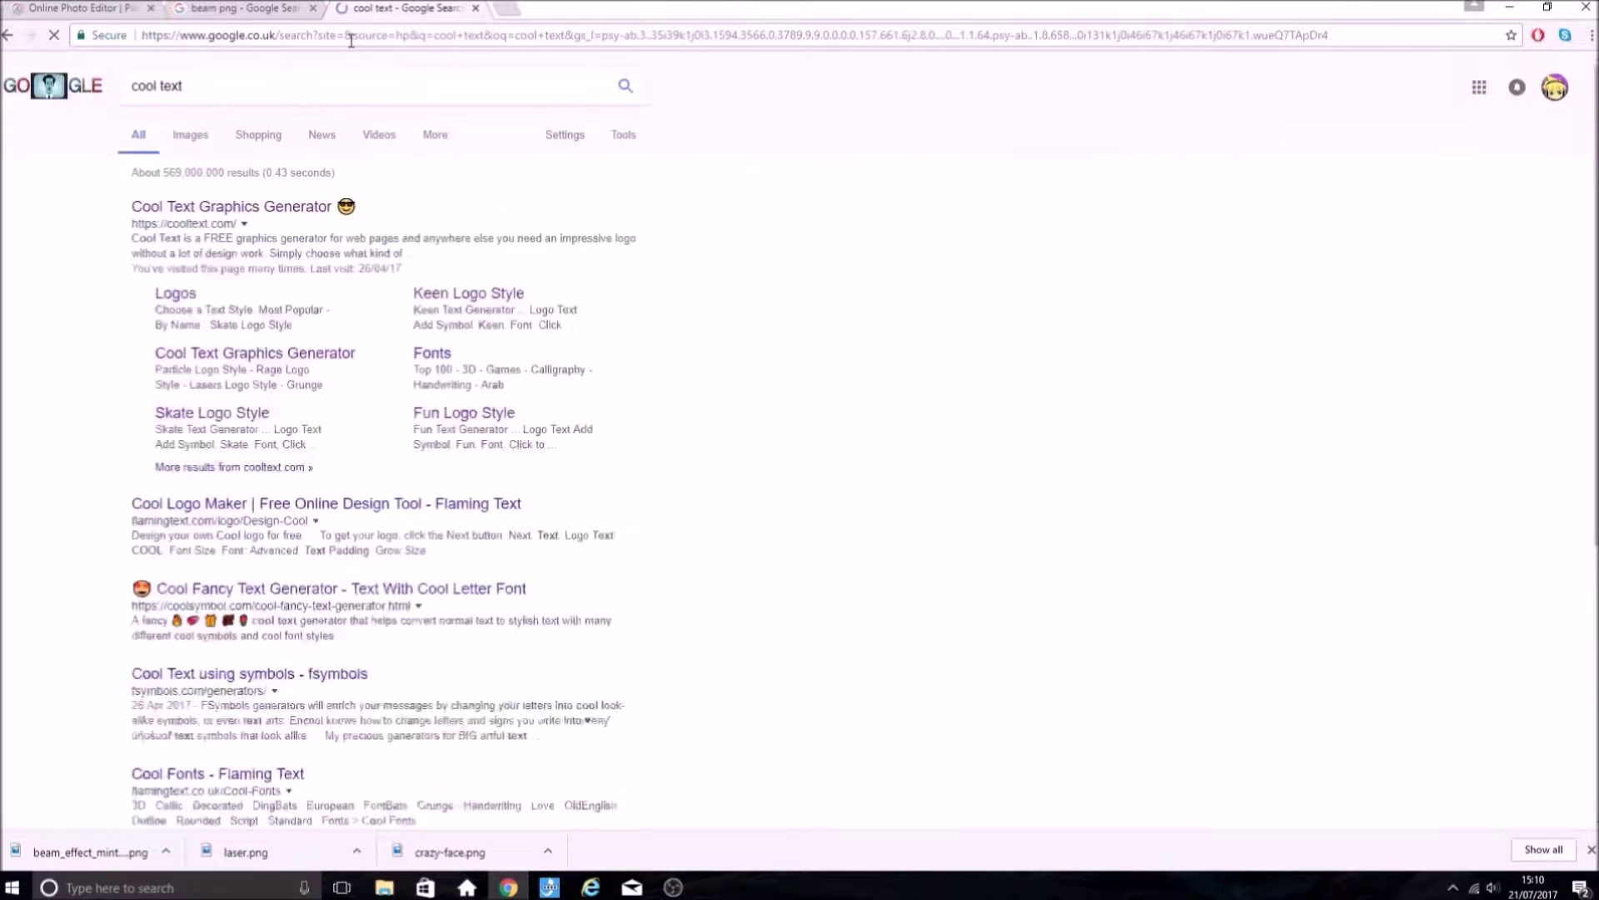
click(277, 208)
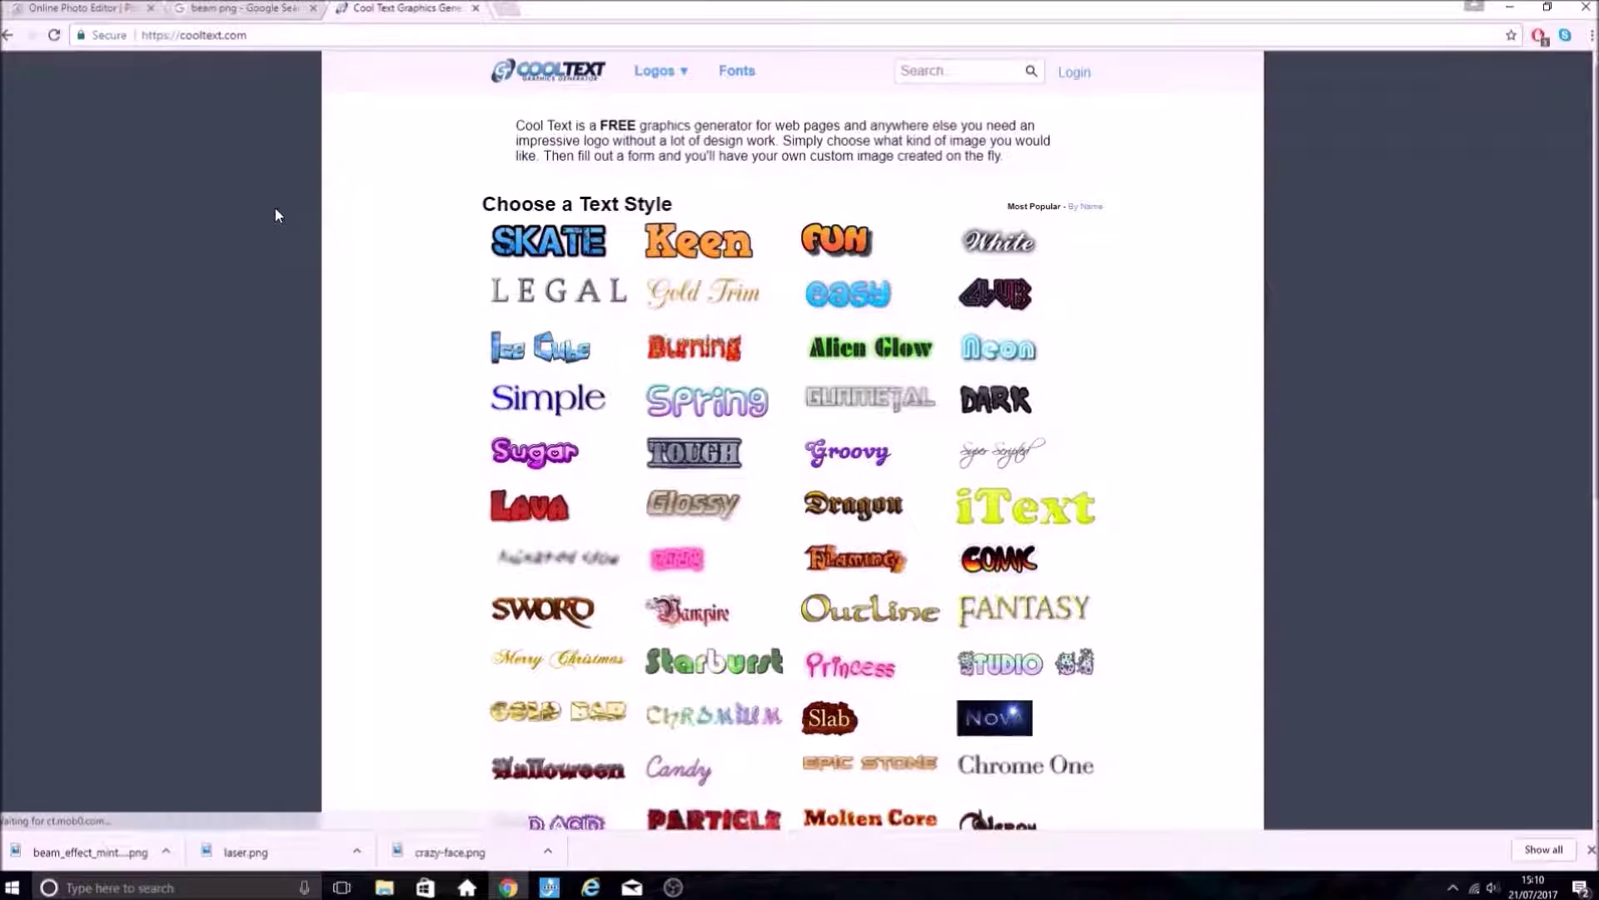
click(1591, 850)
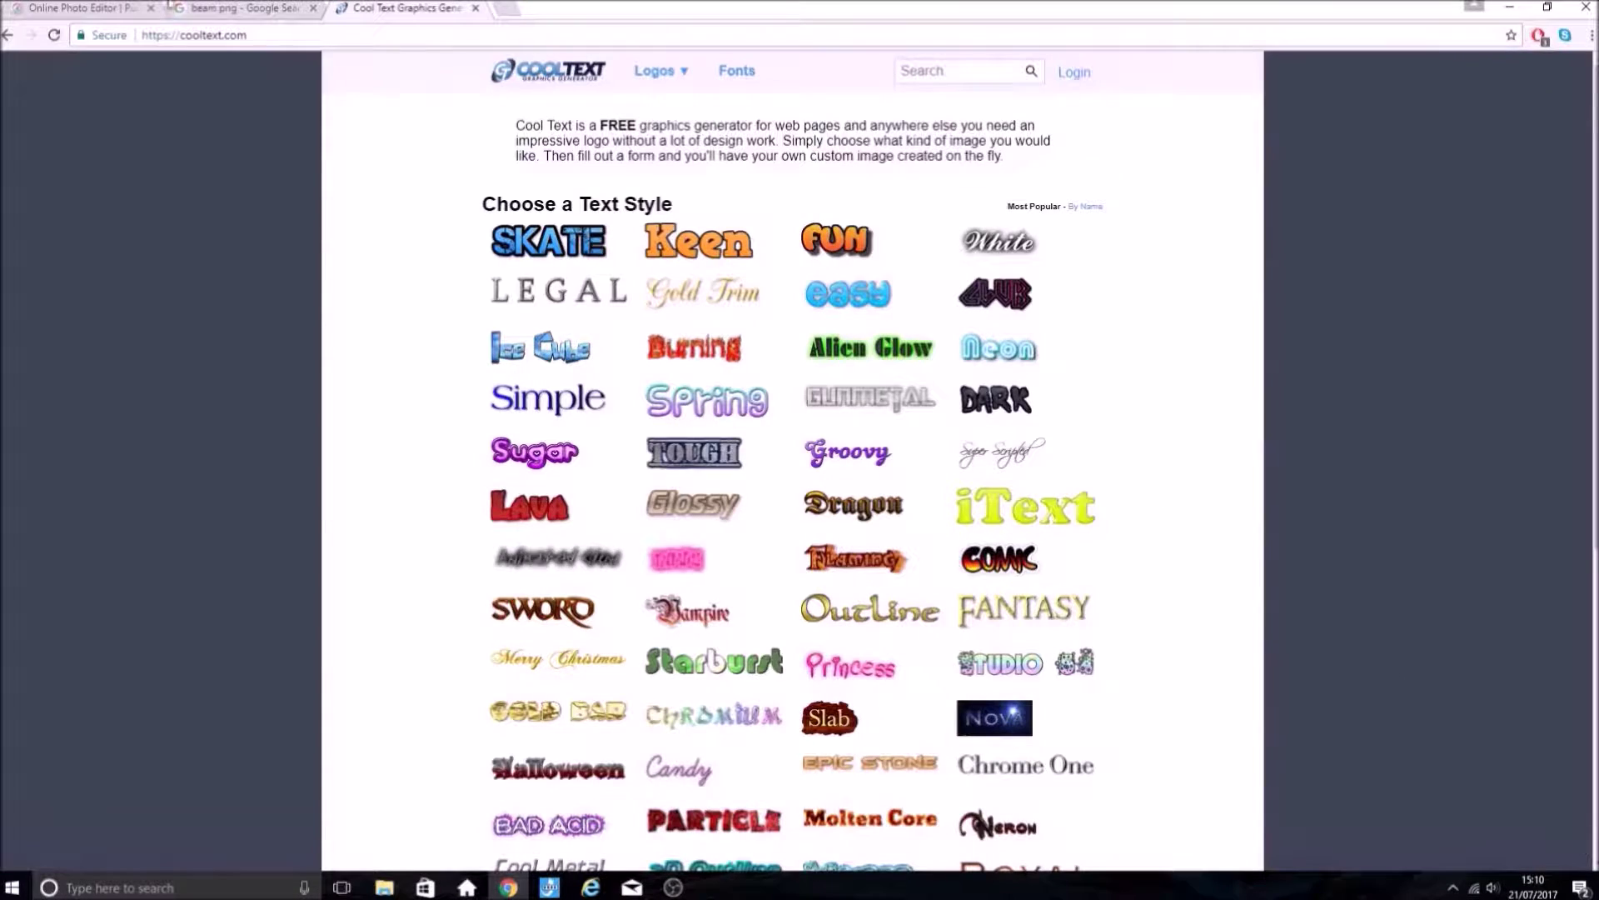
- Choose the Epic Stone text style and set the logo text to "Epic Thumbnail"
scroll(280, 215, down, 1)
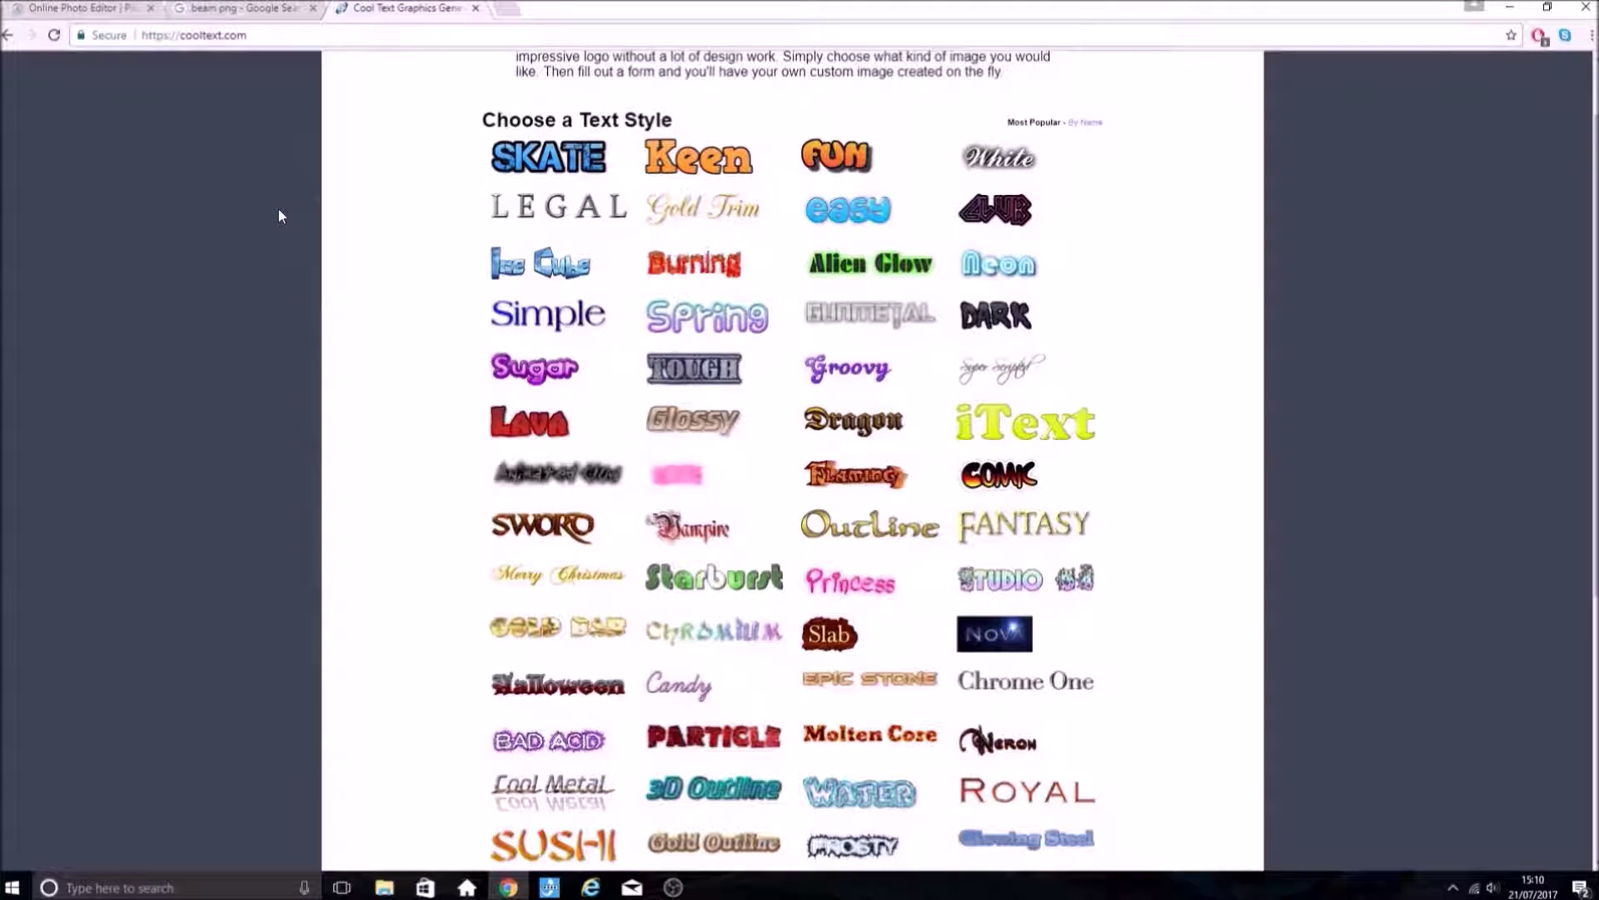
scroll(281, 216, down, 2)
scroll(501, 252, up, 1)
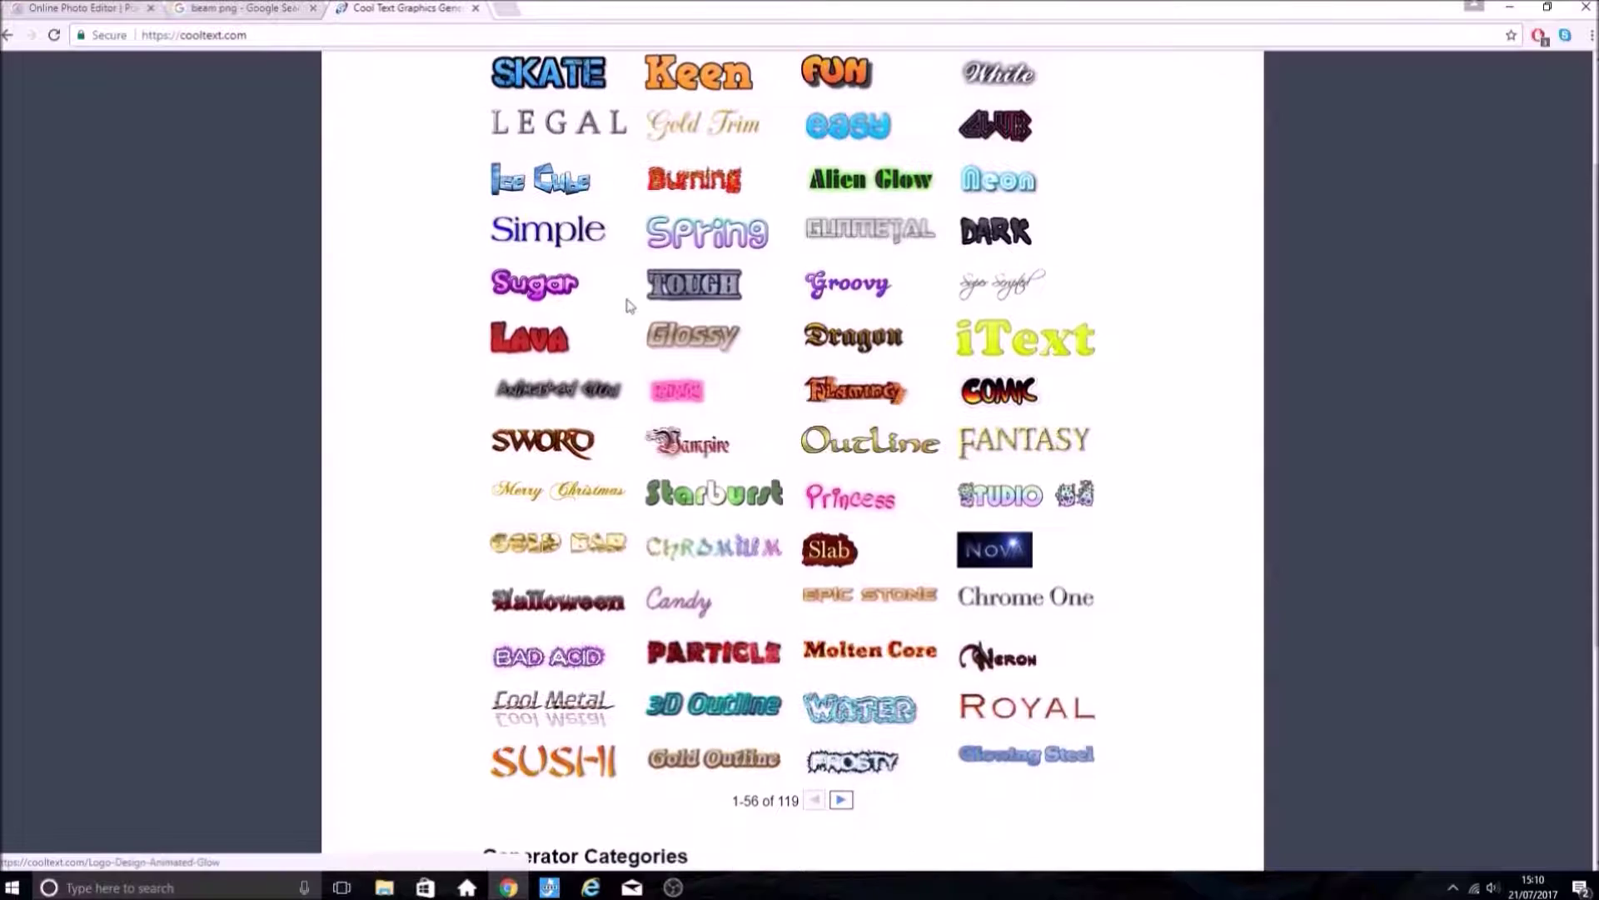
click(921, 608)
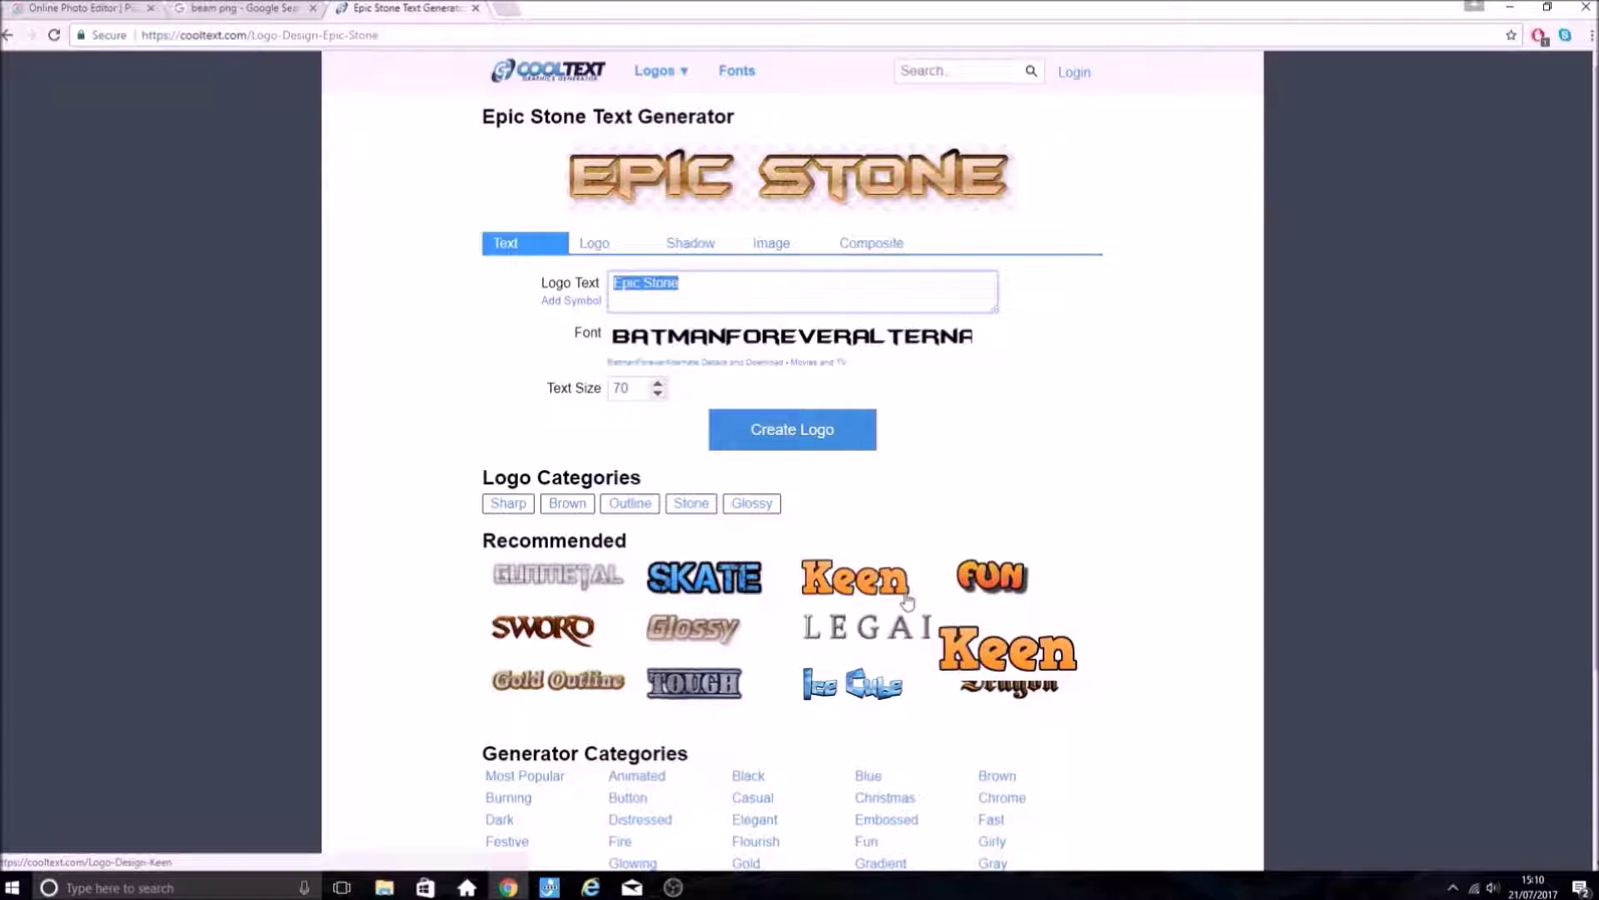
text(Epic Thumbnail)
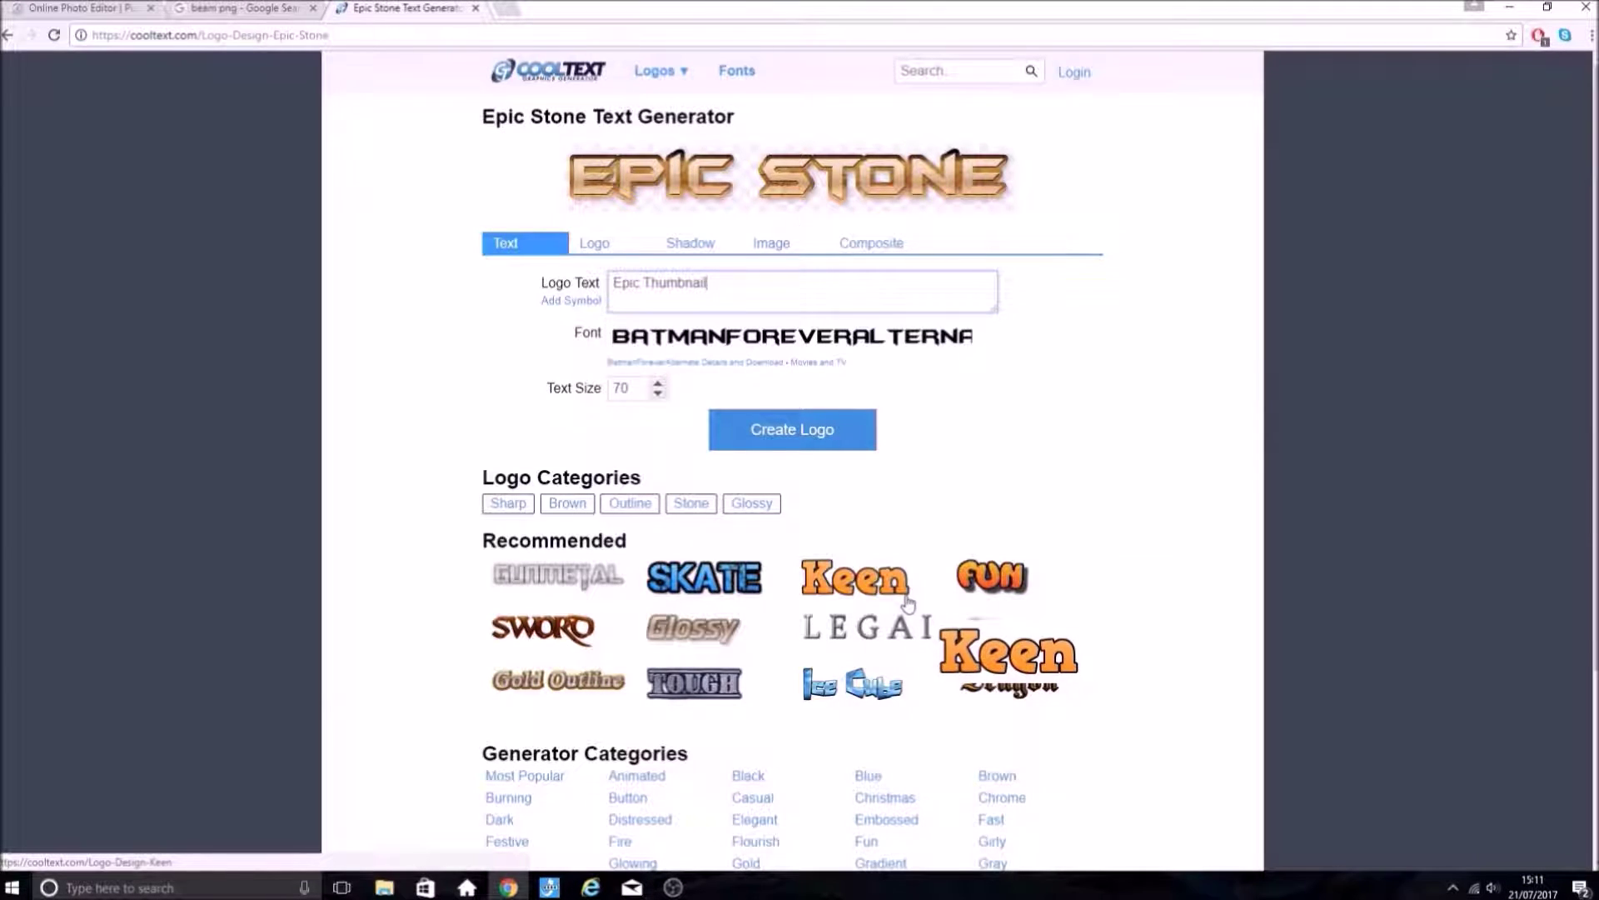
- Set the logo's text gradient to Yellow Orange and its outline gradient to Frost Black 01
click(613, 260)
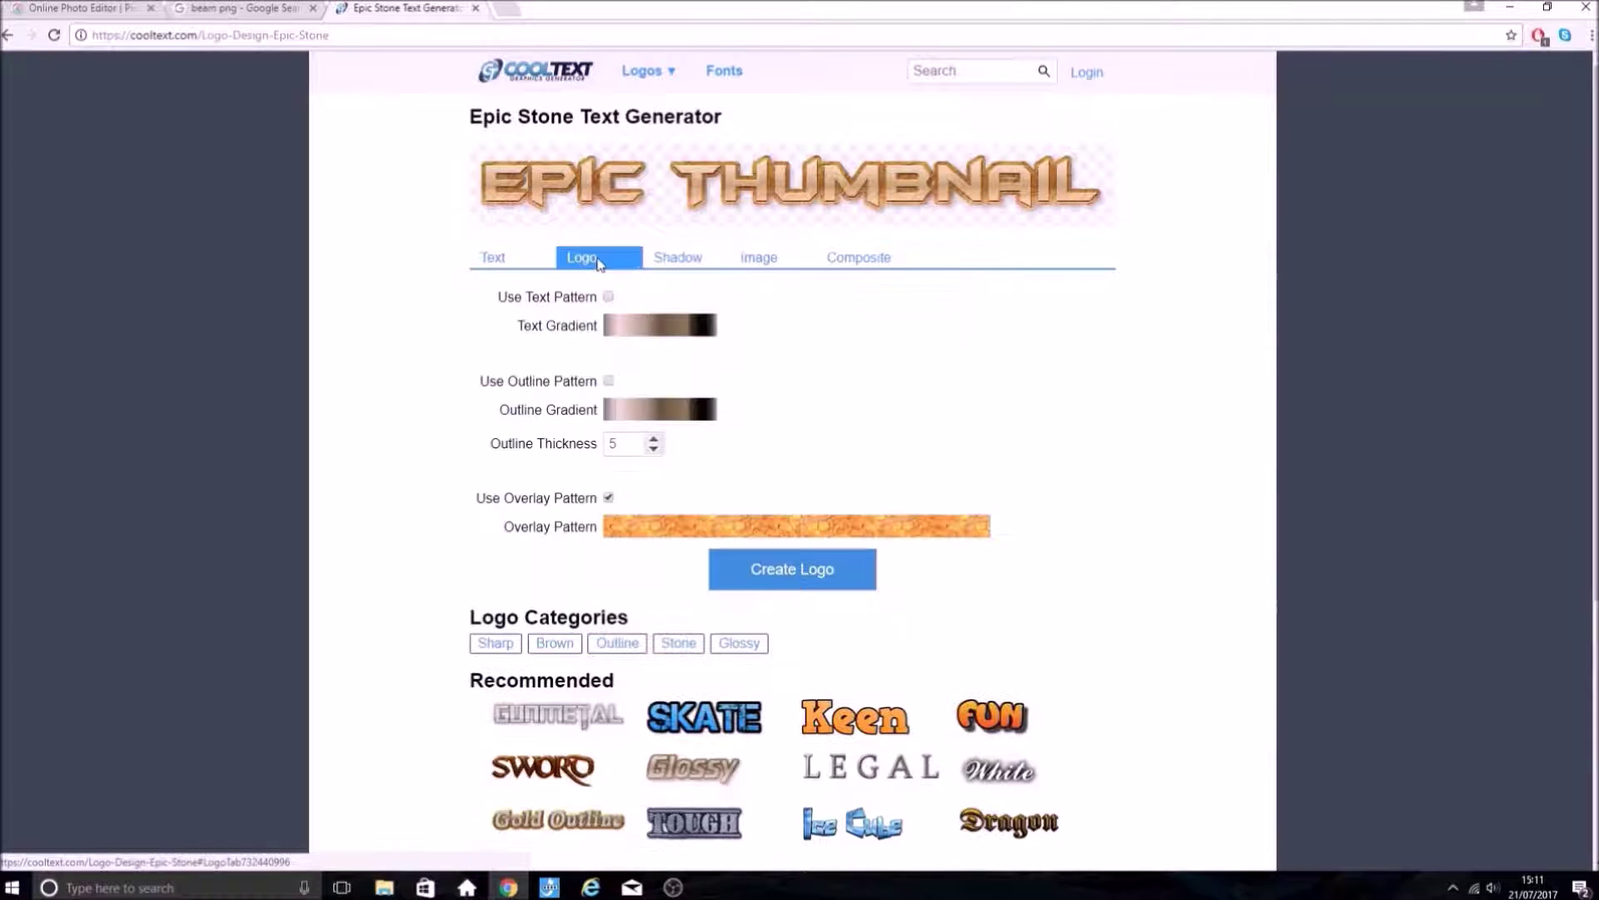
click(640, 325)
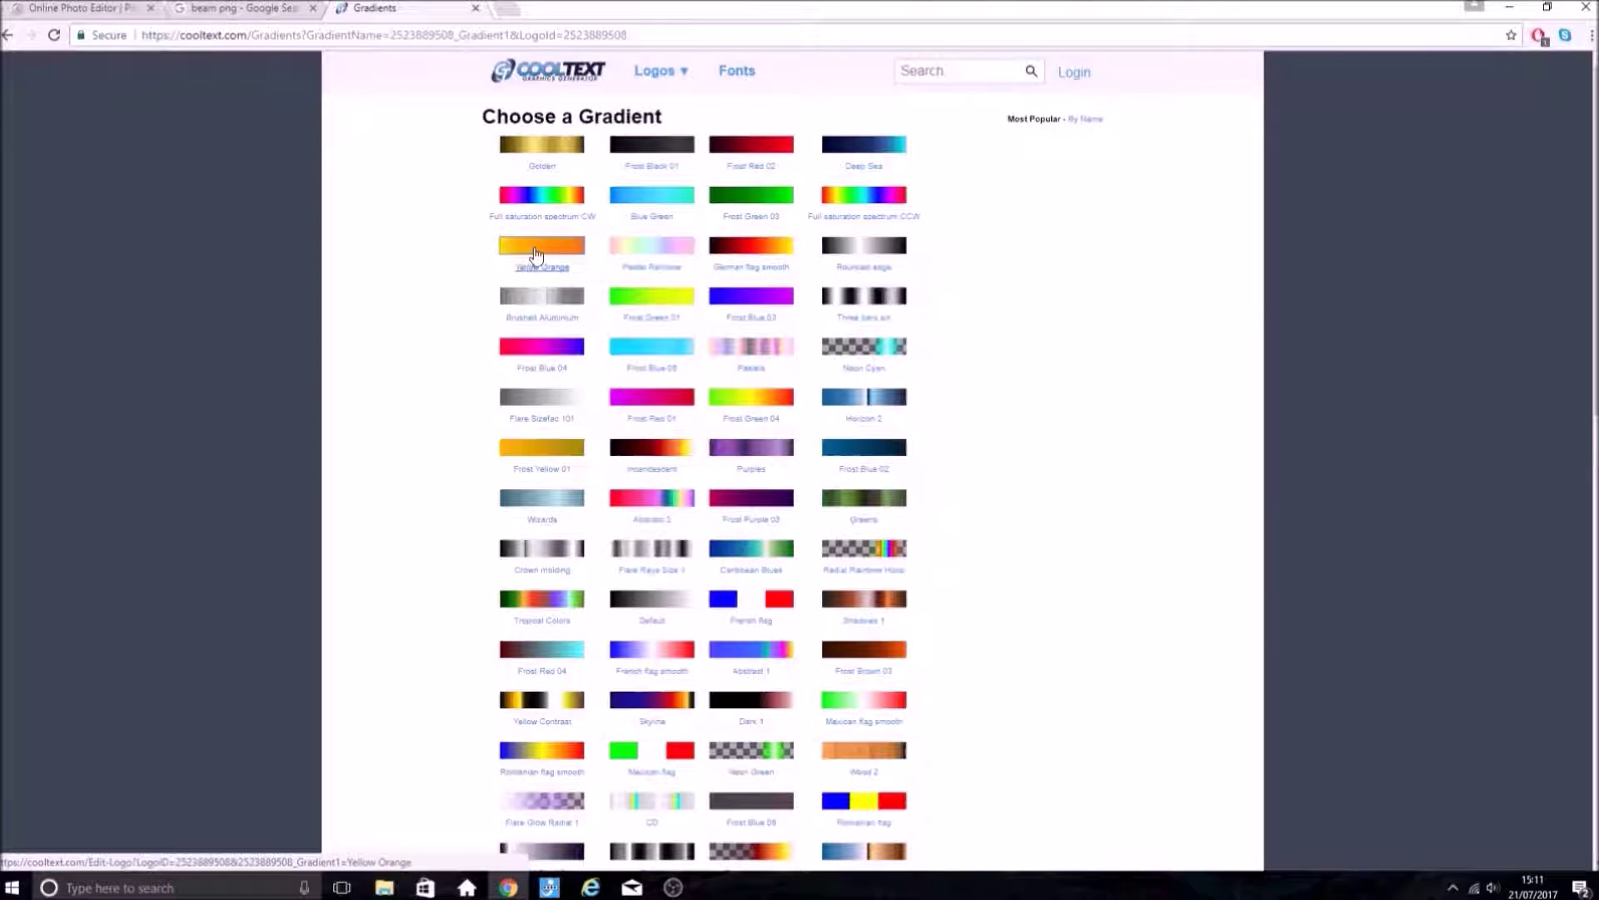
click(534, 247)
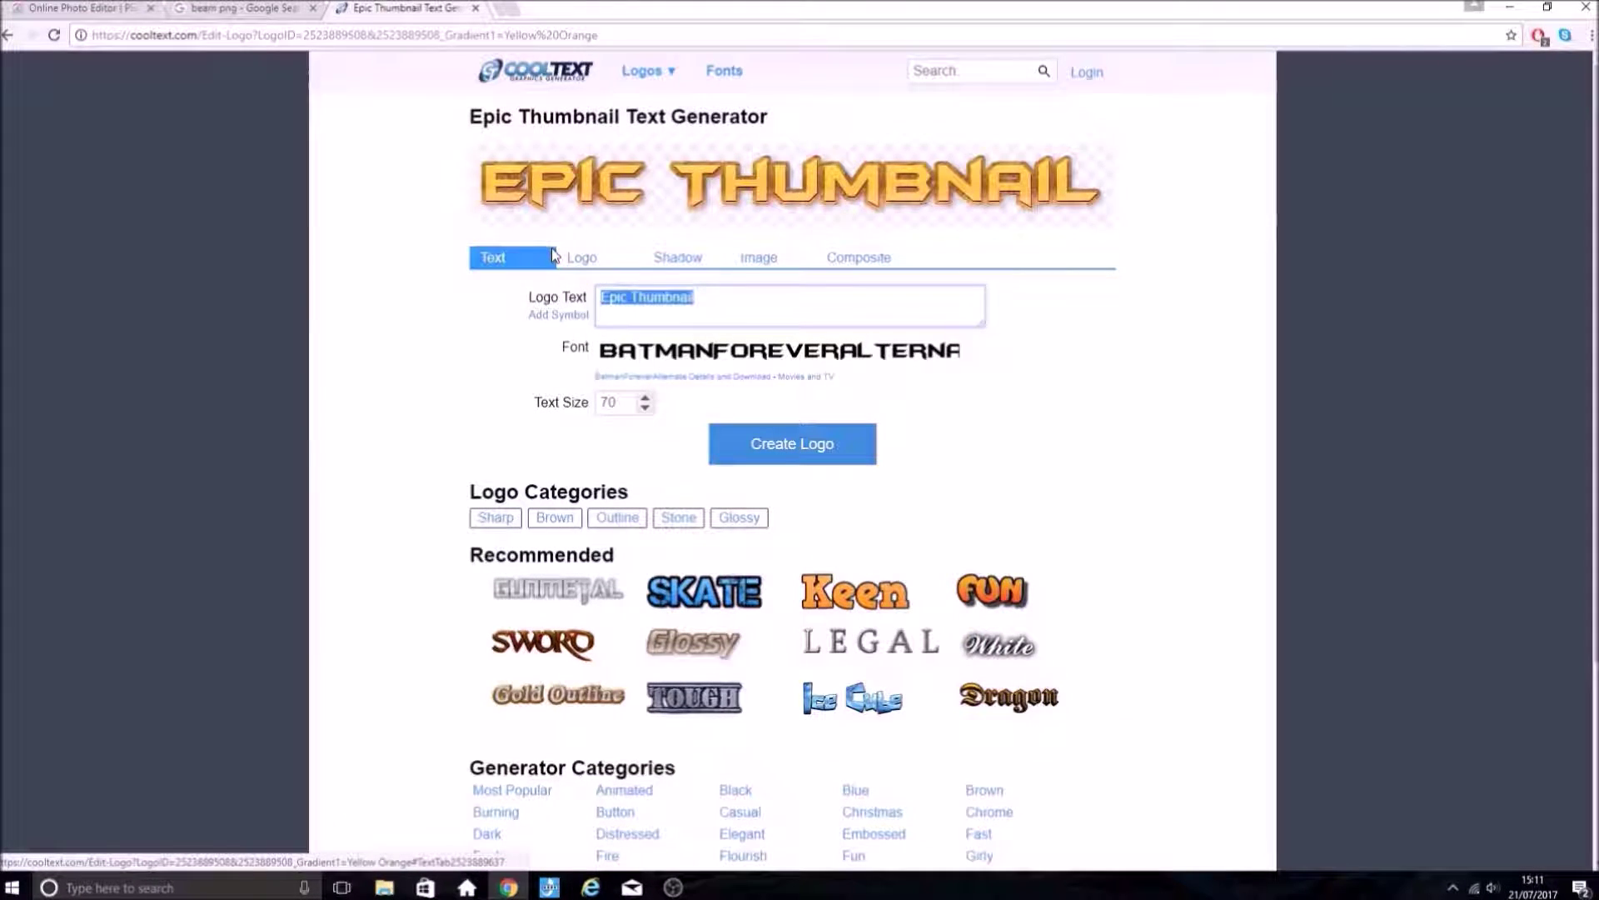
click(576, 259)
click(626, 407)
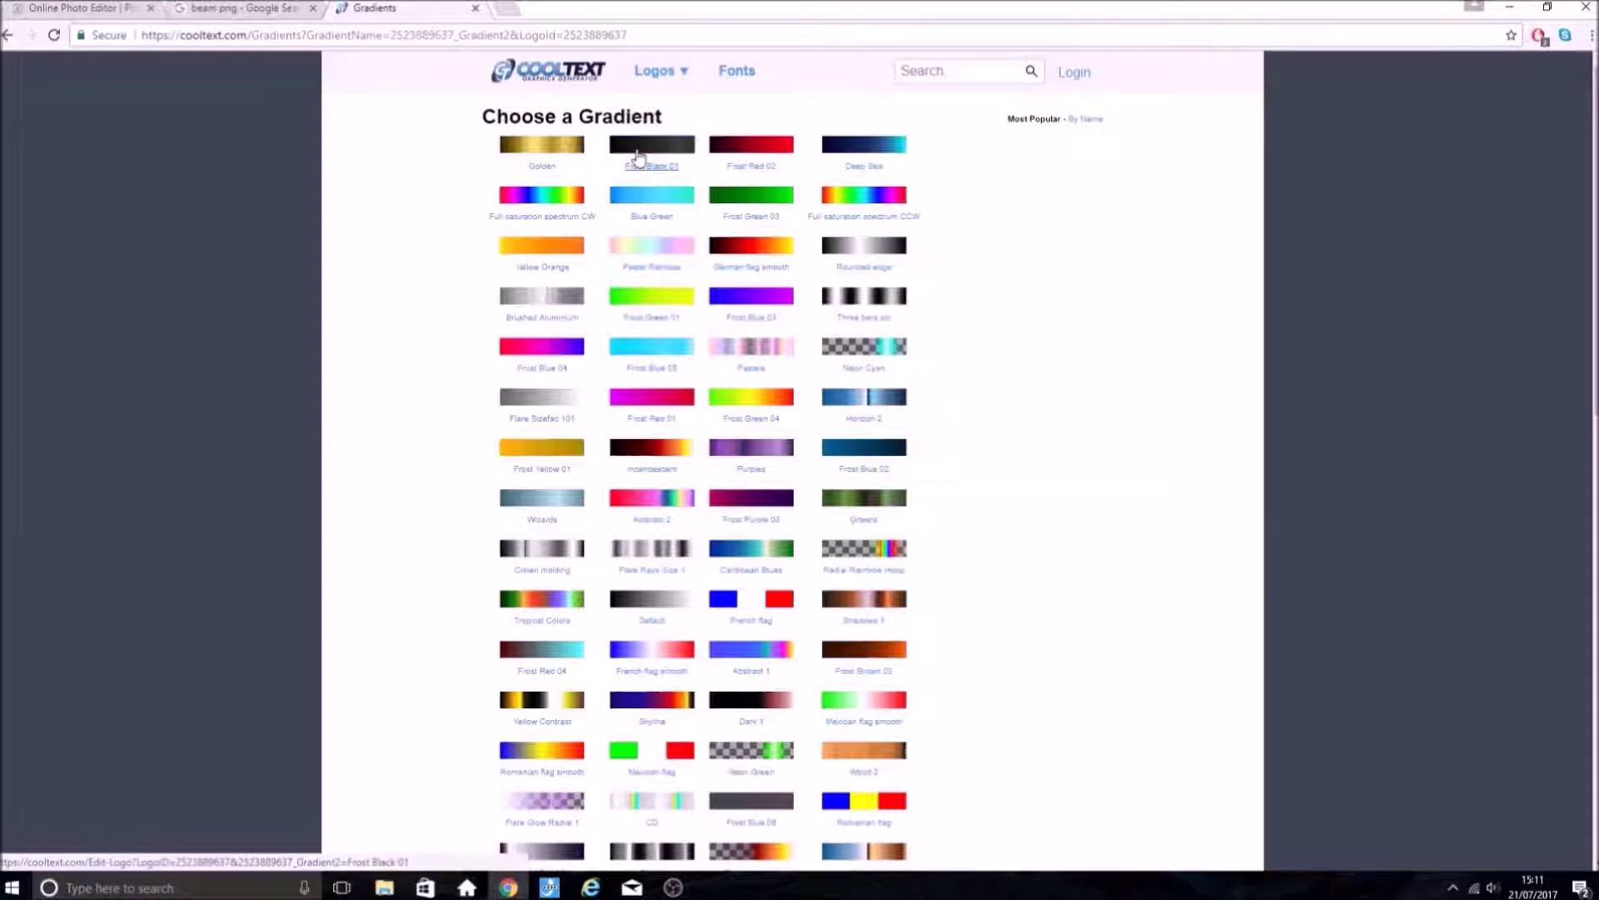
click(638, 157)
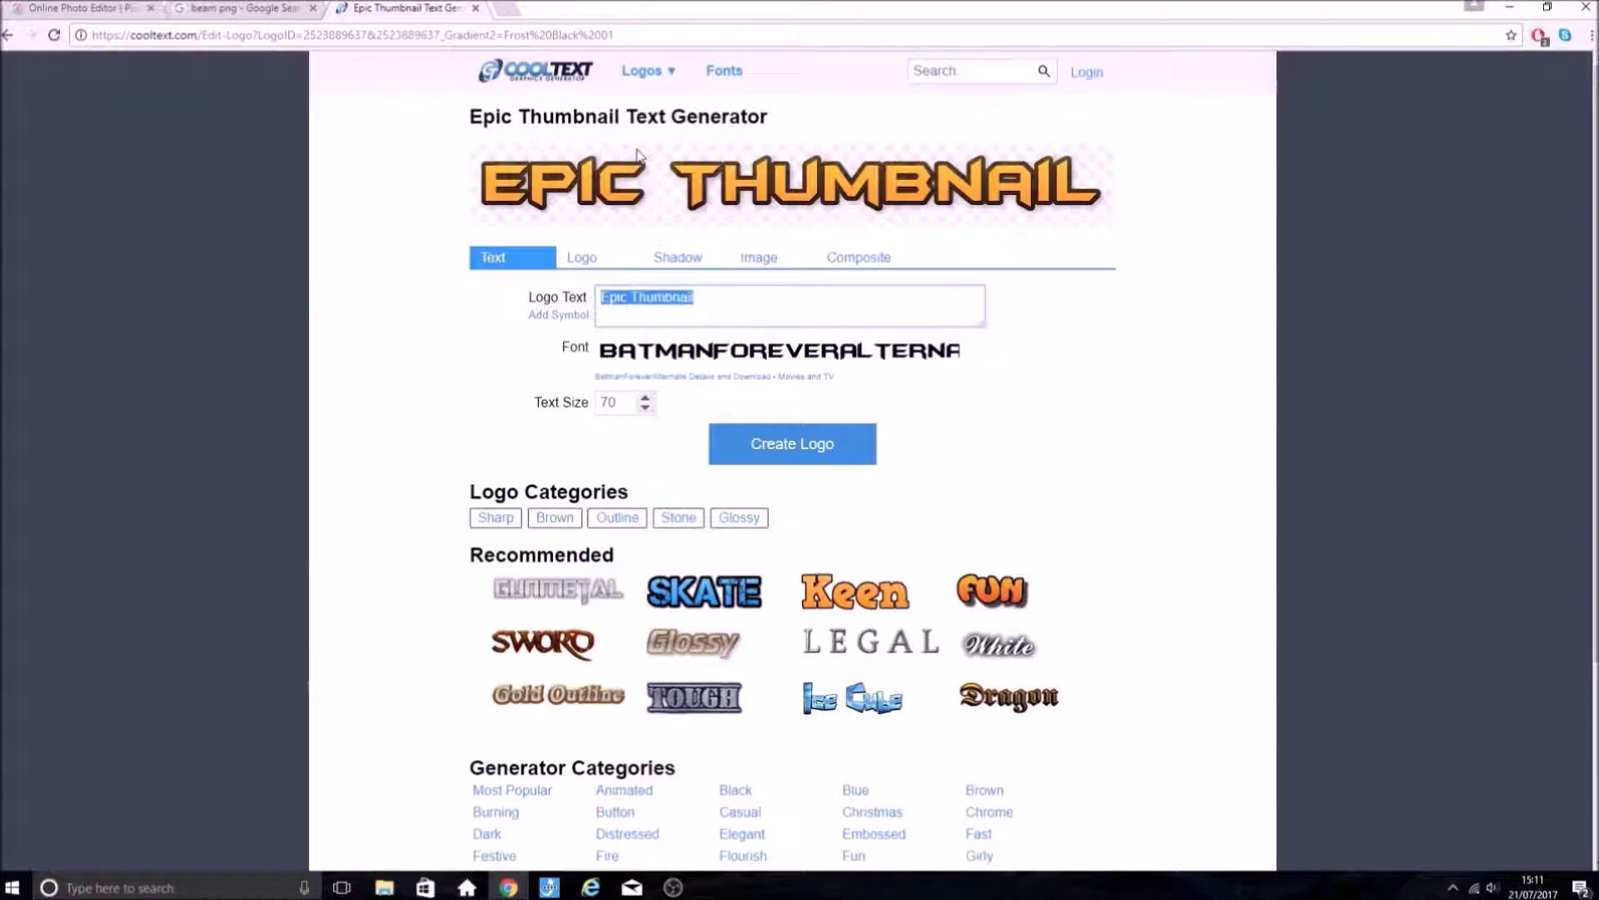
- Set the logo's overlay pattern to the black smoky cloud texture
click(596, 260)
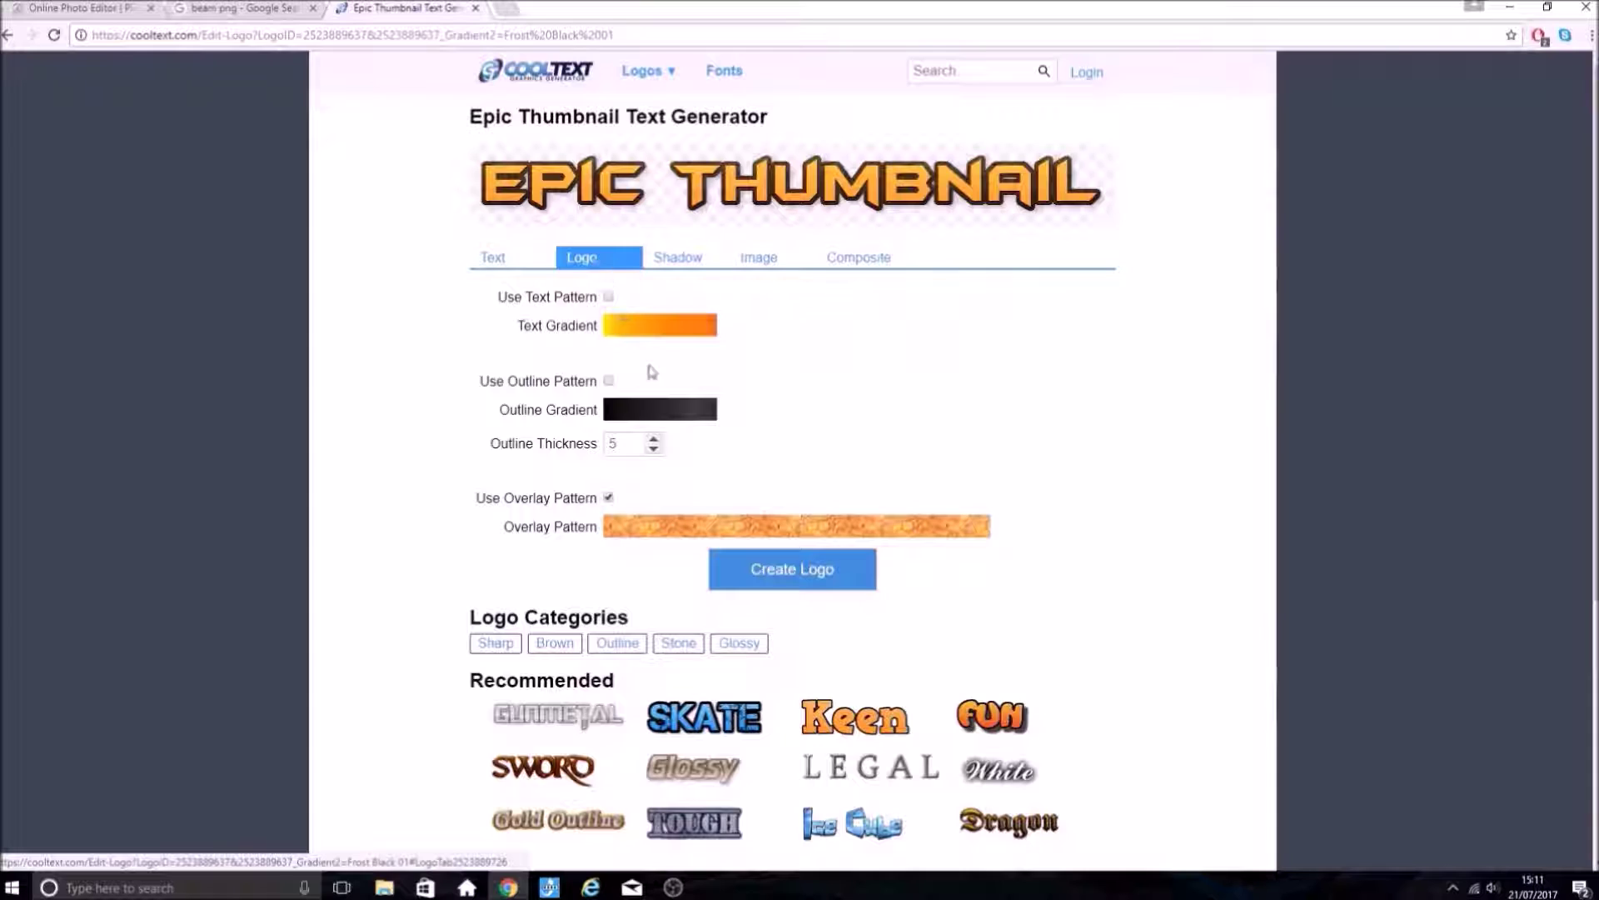
click(667, 525)
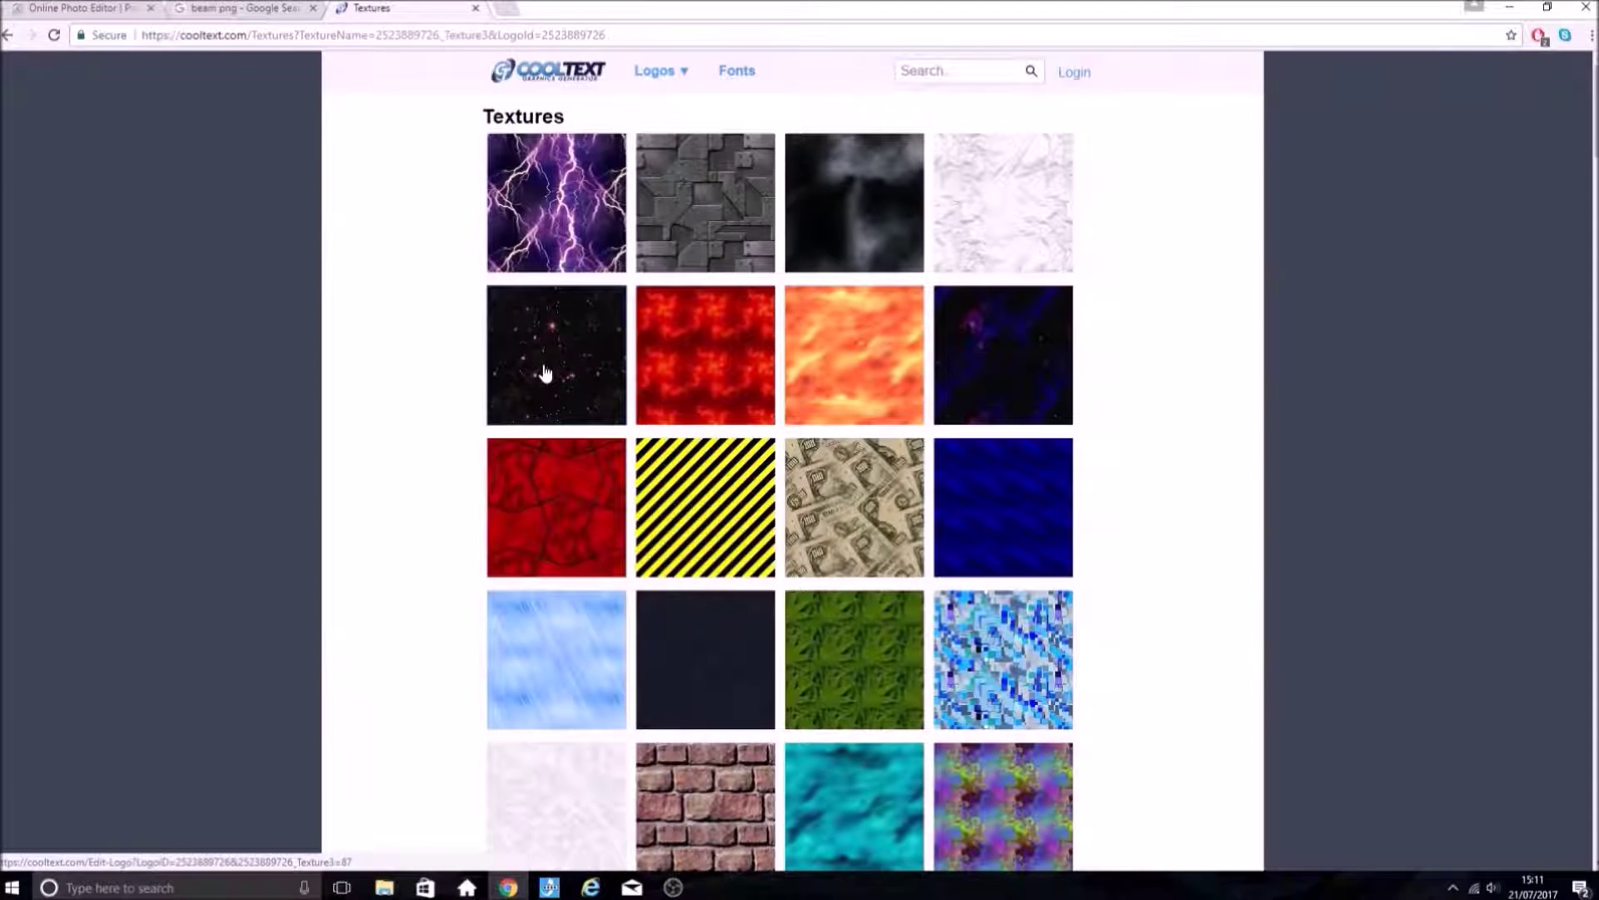
click(834, 203)
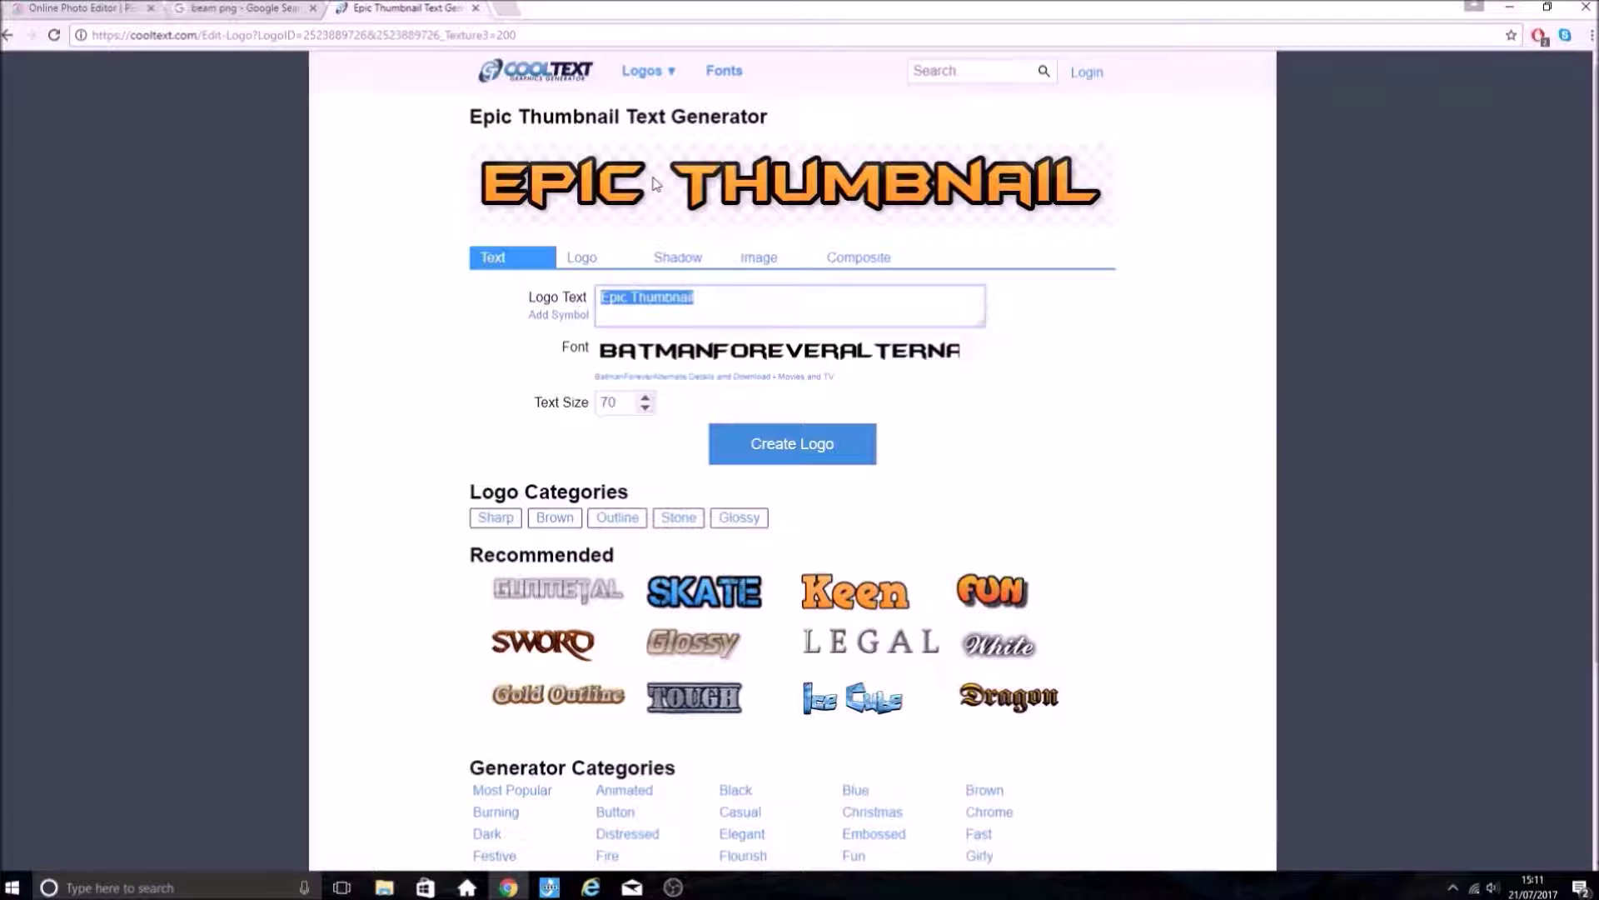
- Save the generated "Epic Thumbnail" logo image as a PNG in the Pictures folder
right_click(655, 183)
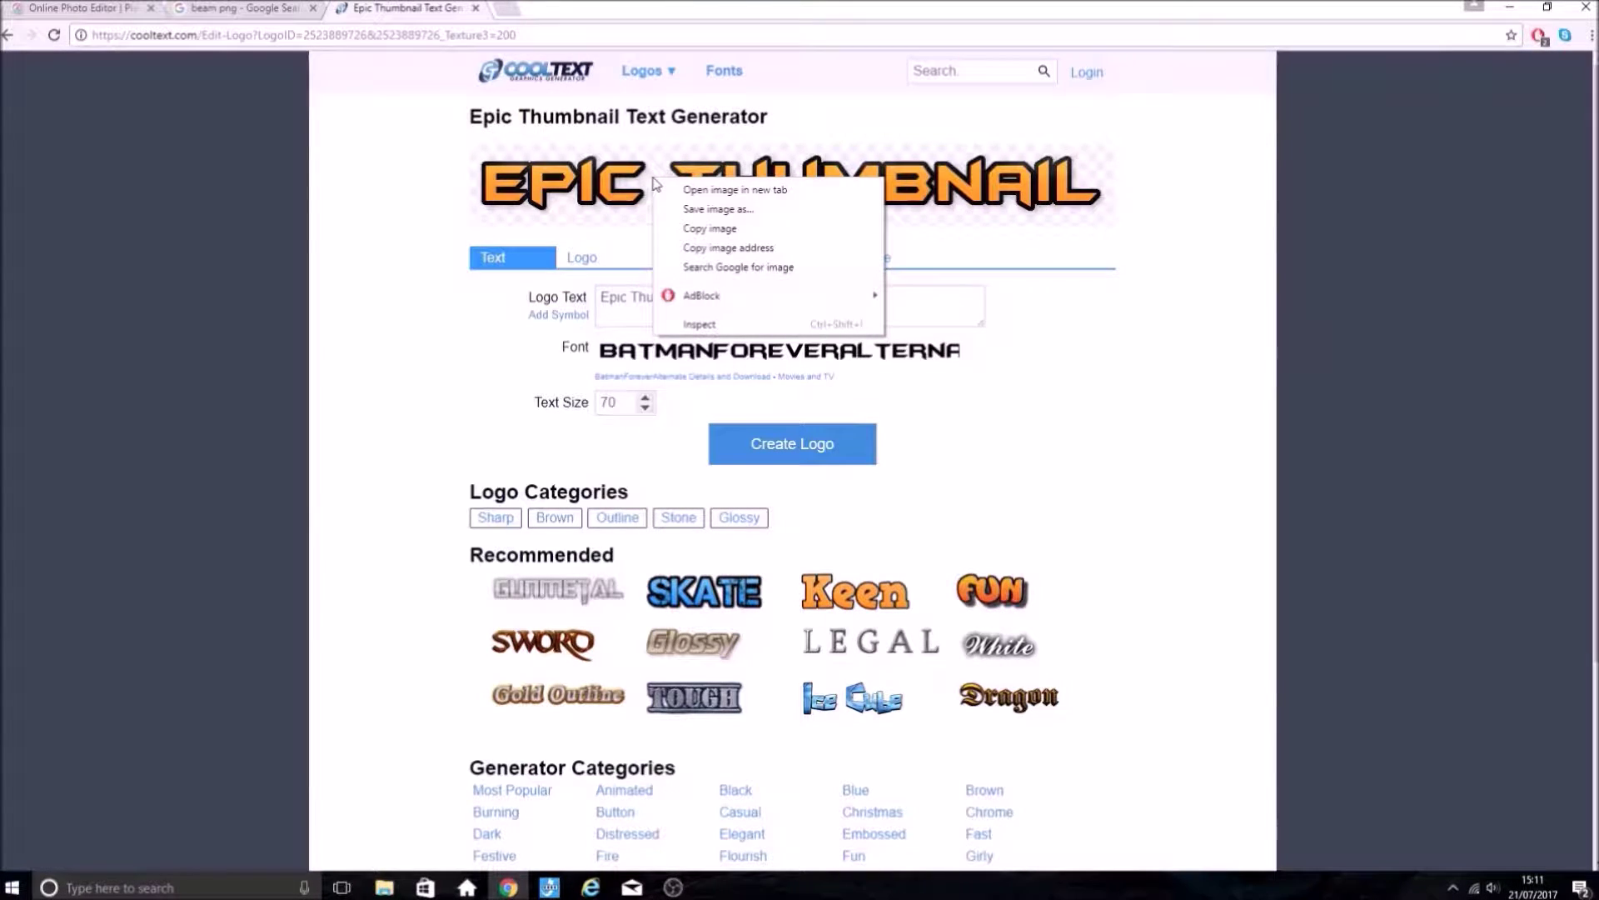
click(718, 209)
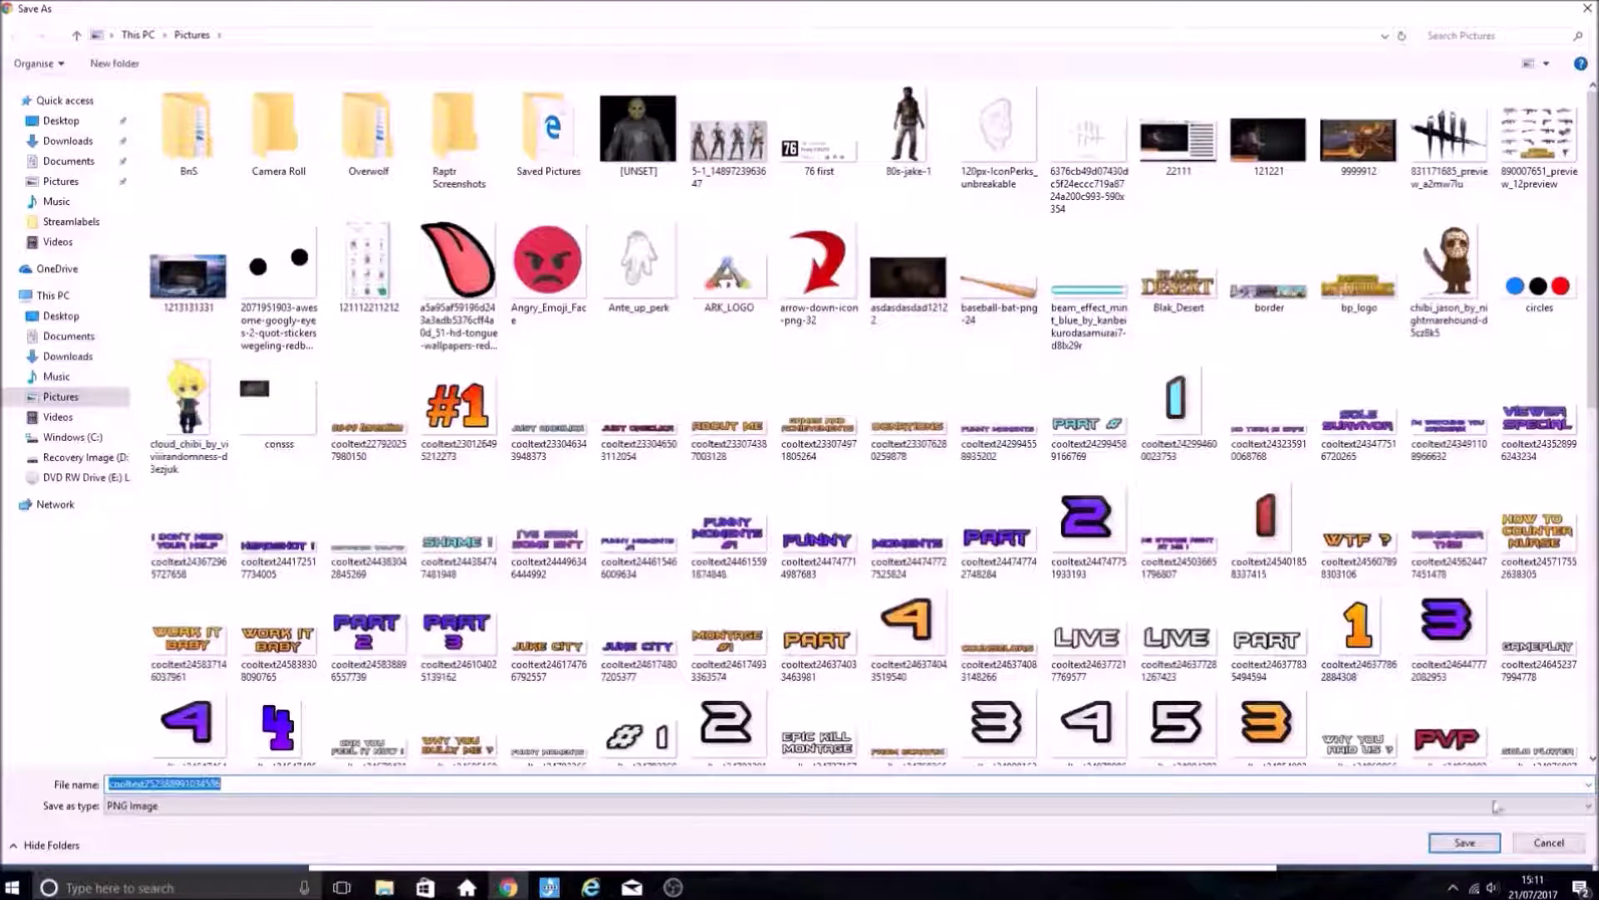
click(1465, 843)
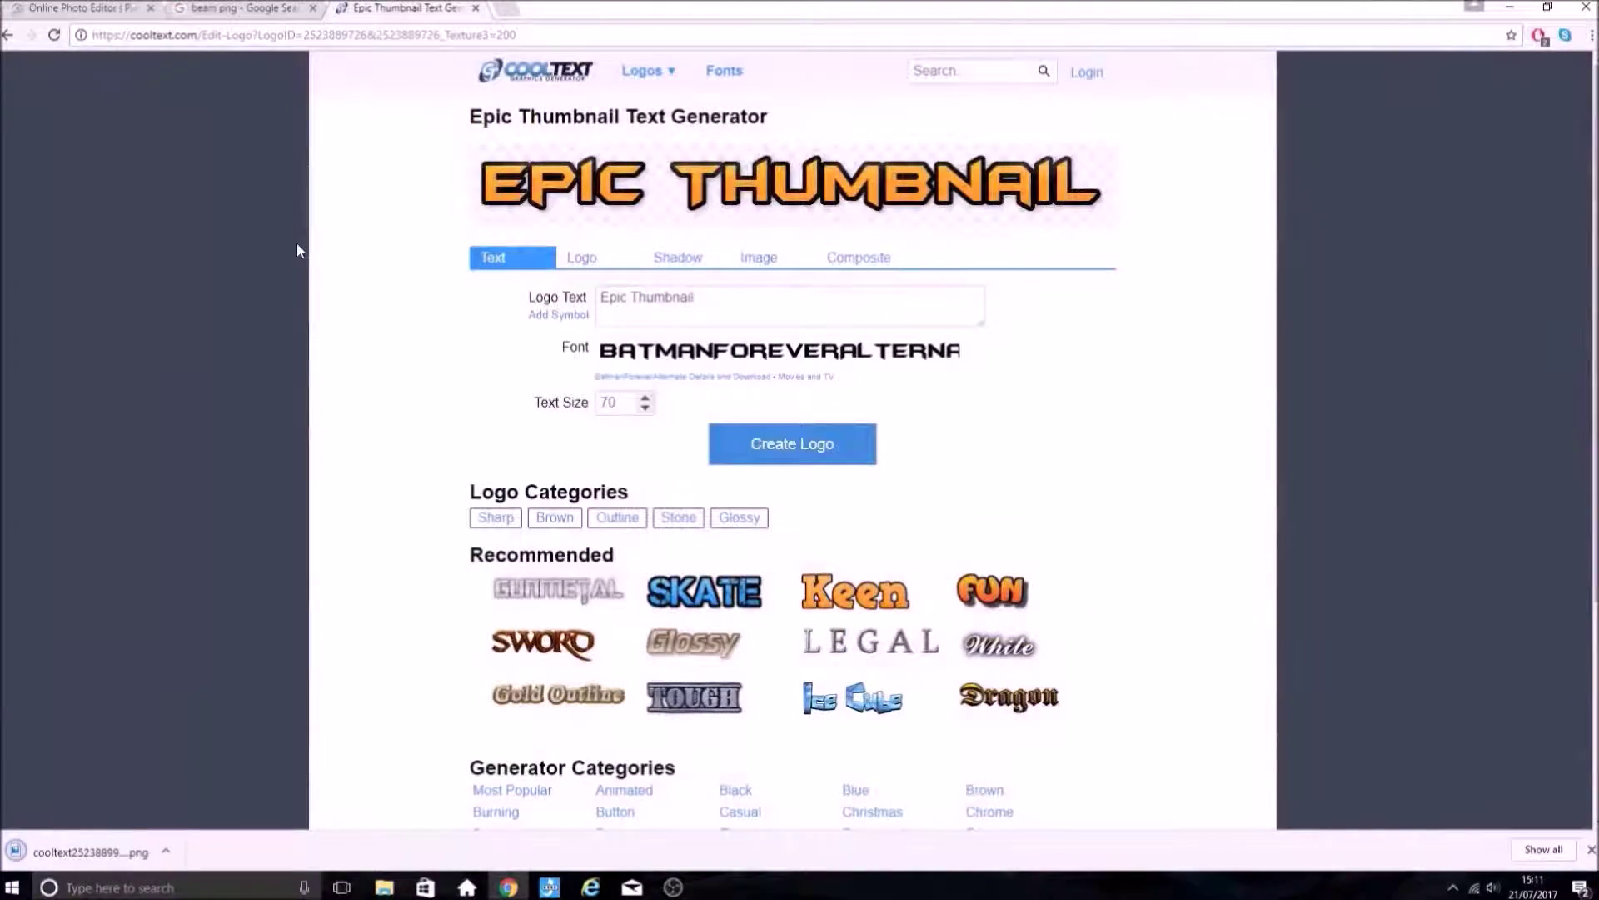
click(125, 7)
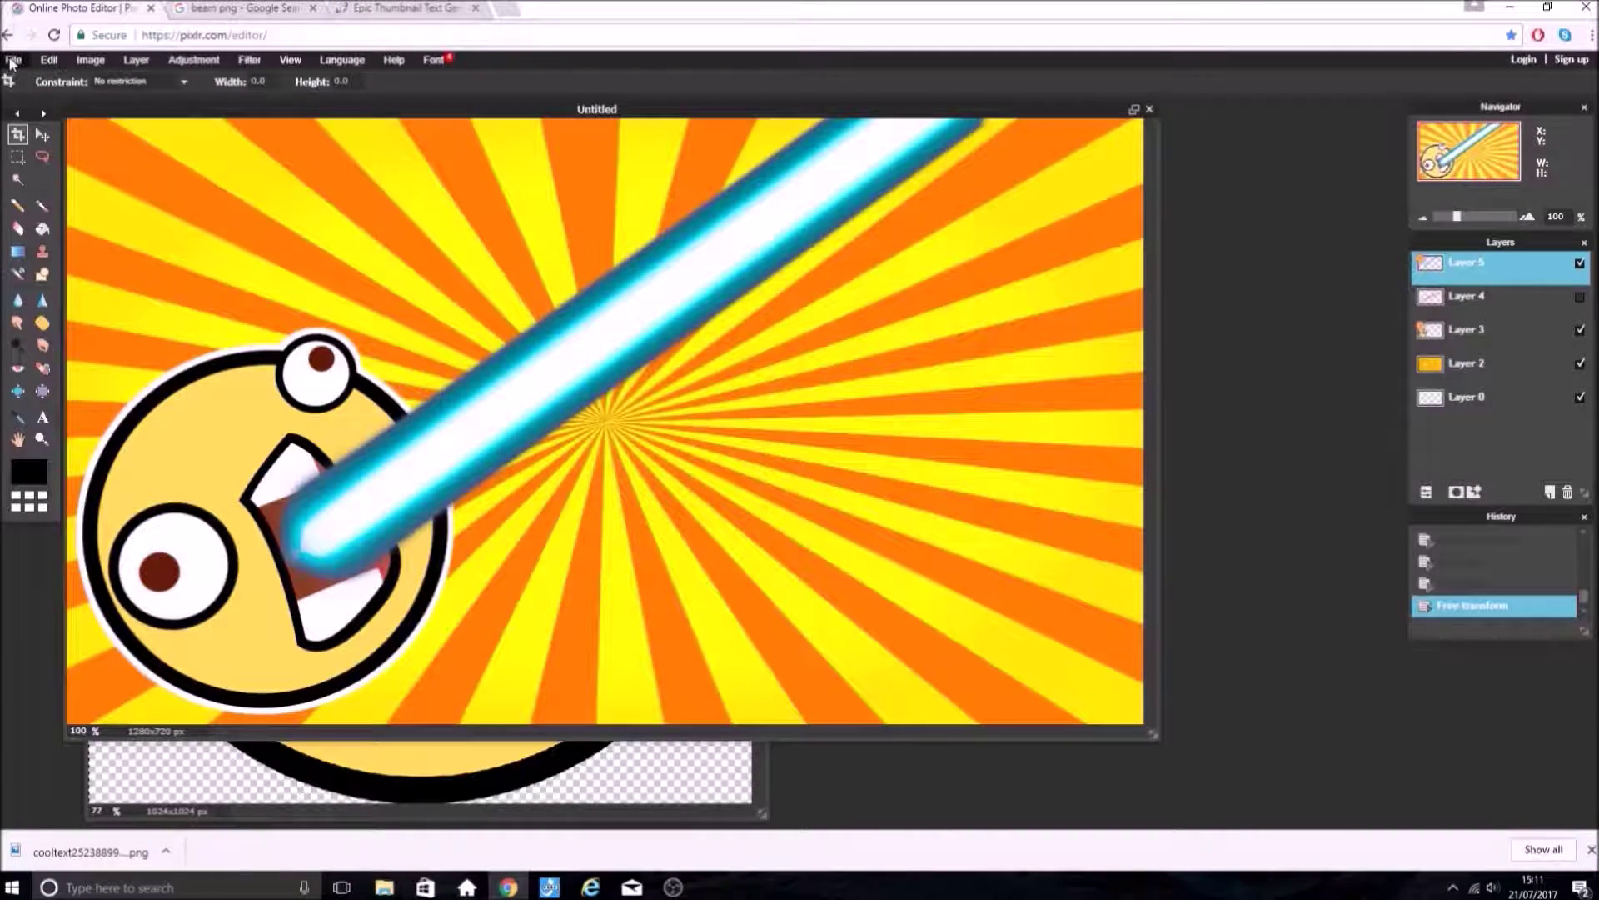
click(12, 61)
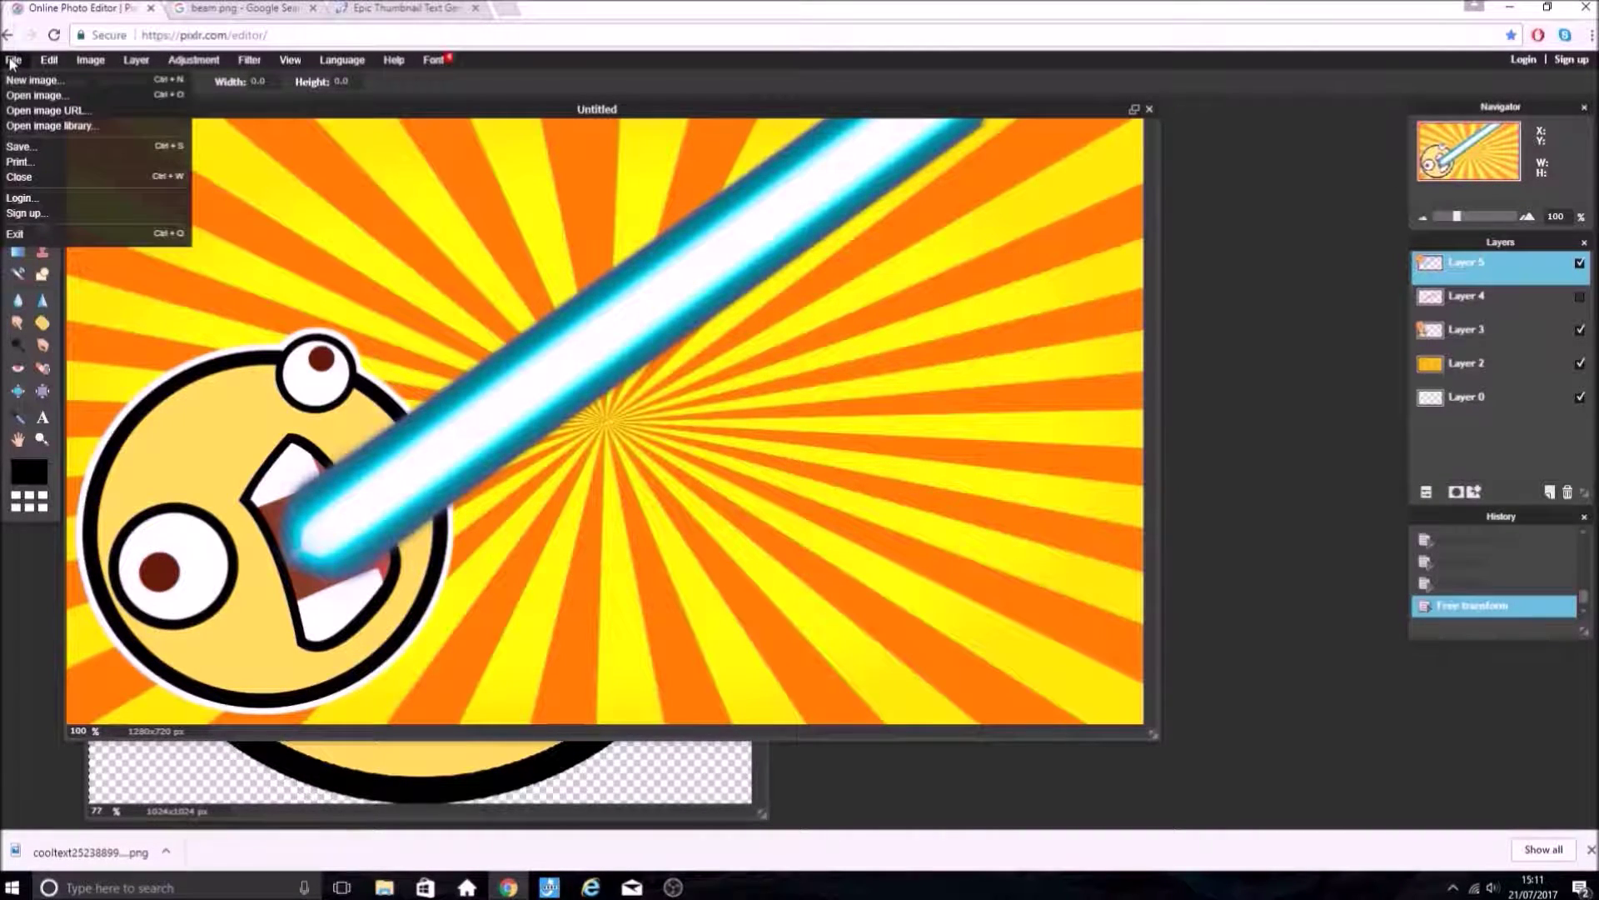
click(36, 95)
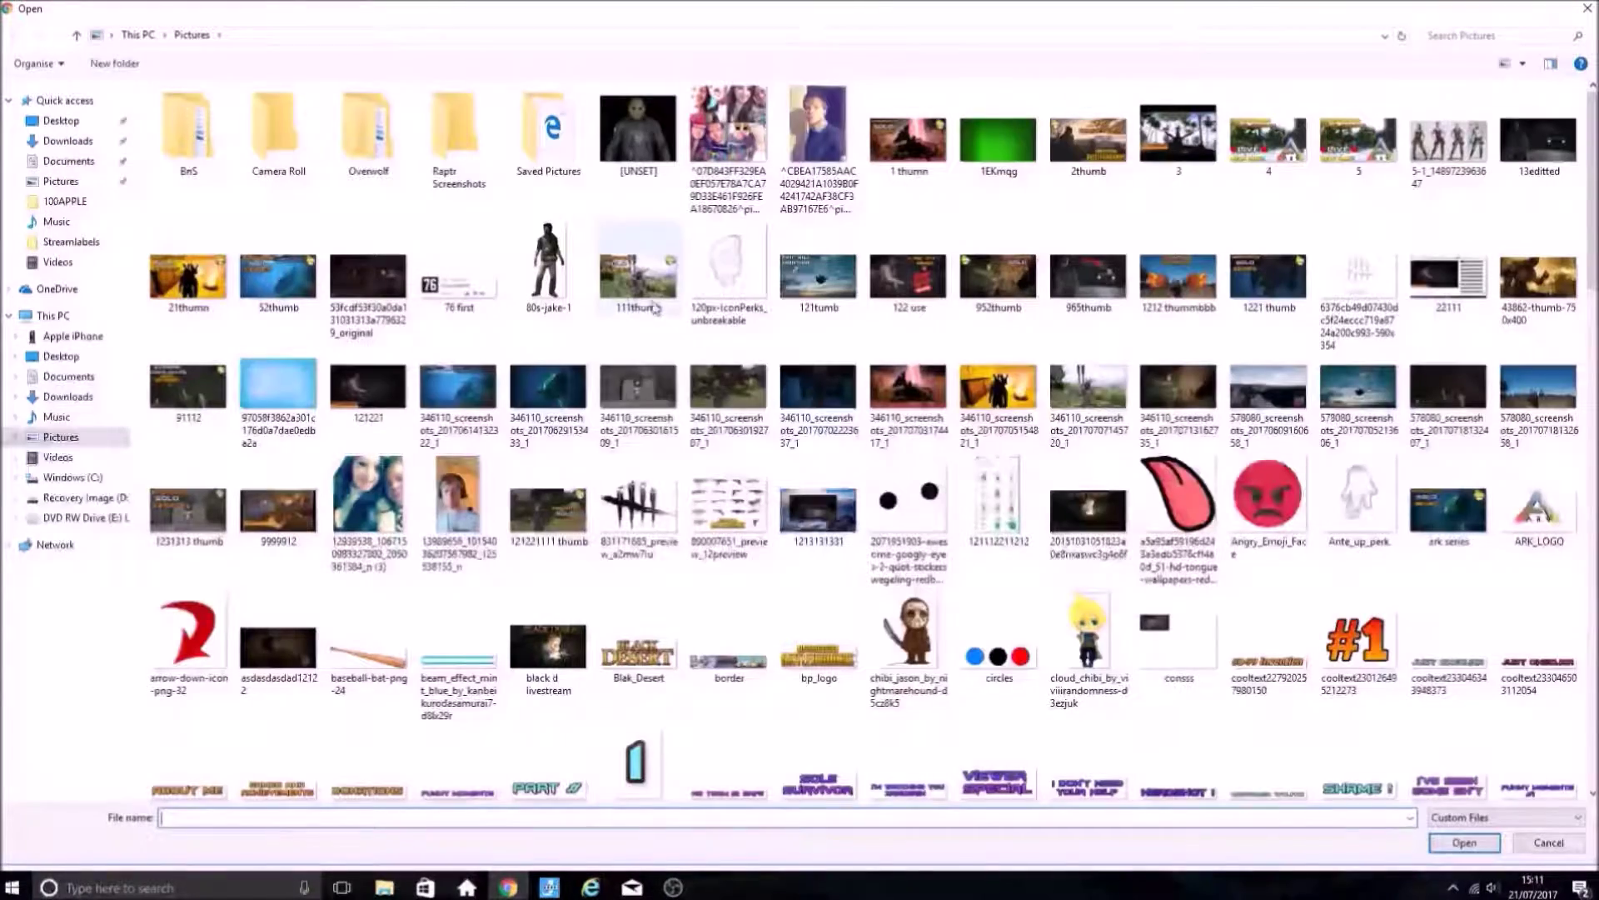
scroll(655, 306, down, 15)
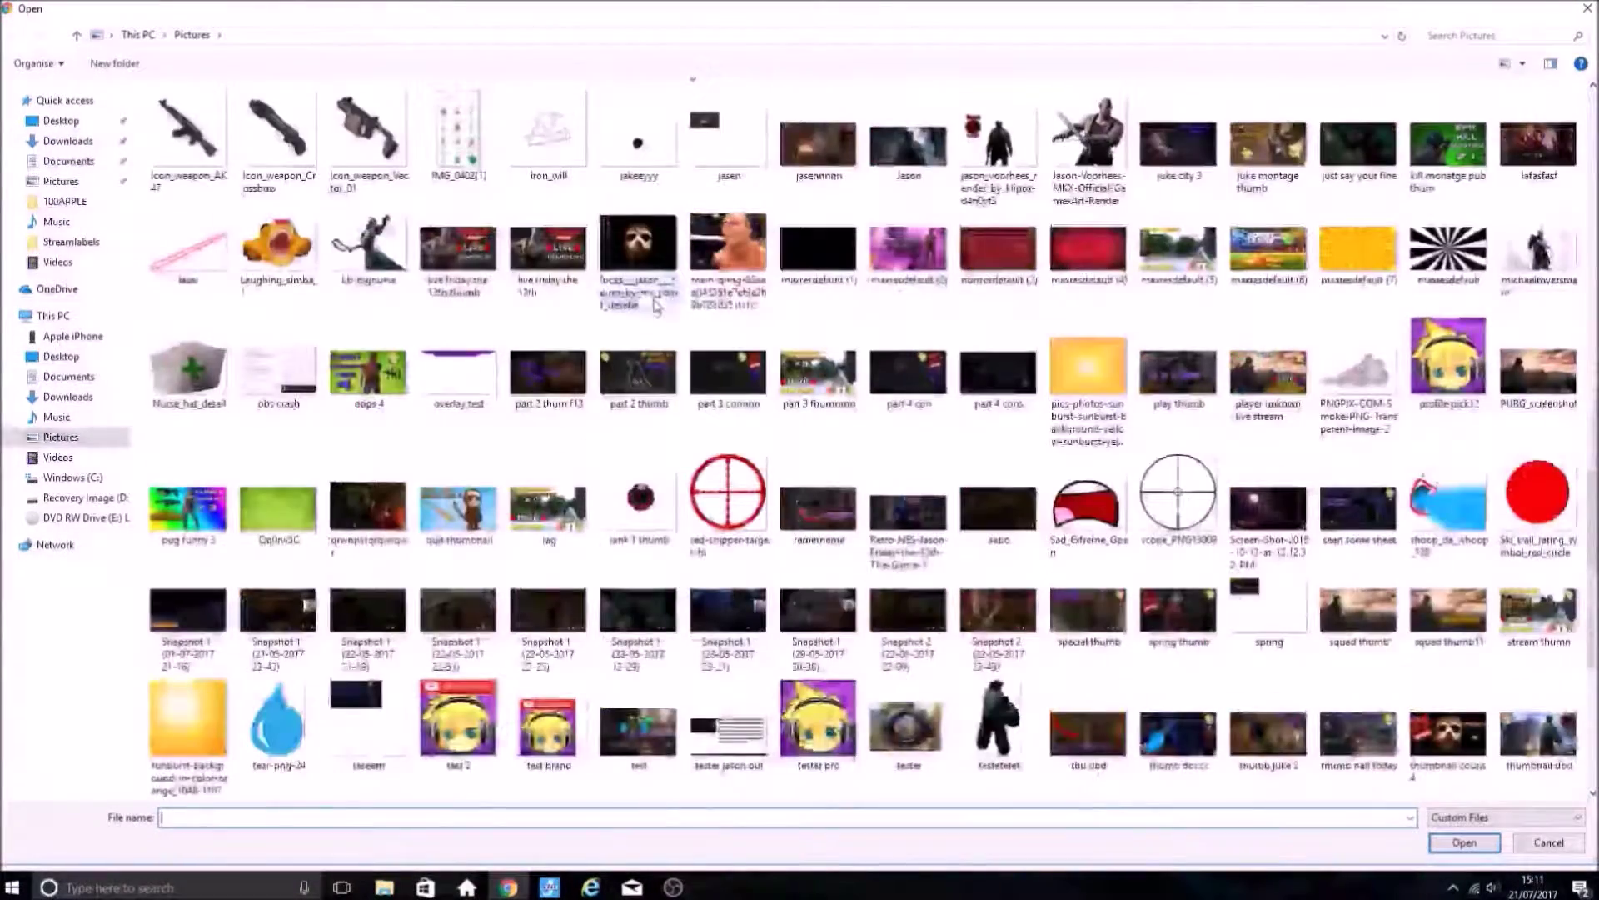
scroll(657, 307, up, 8)
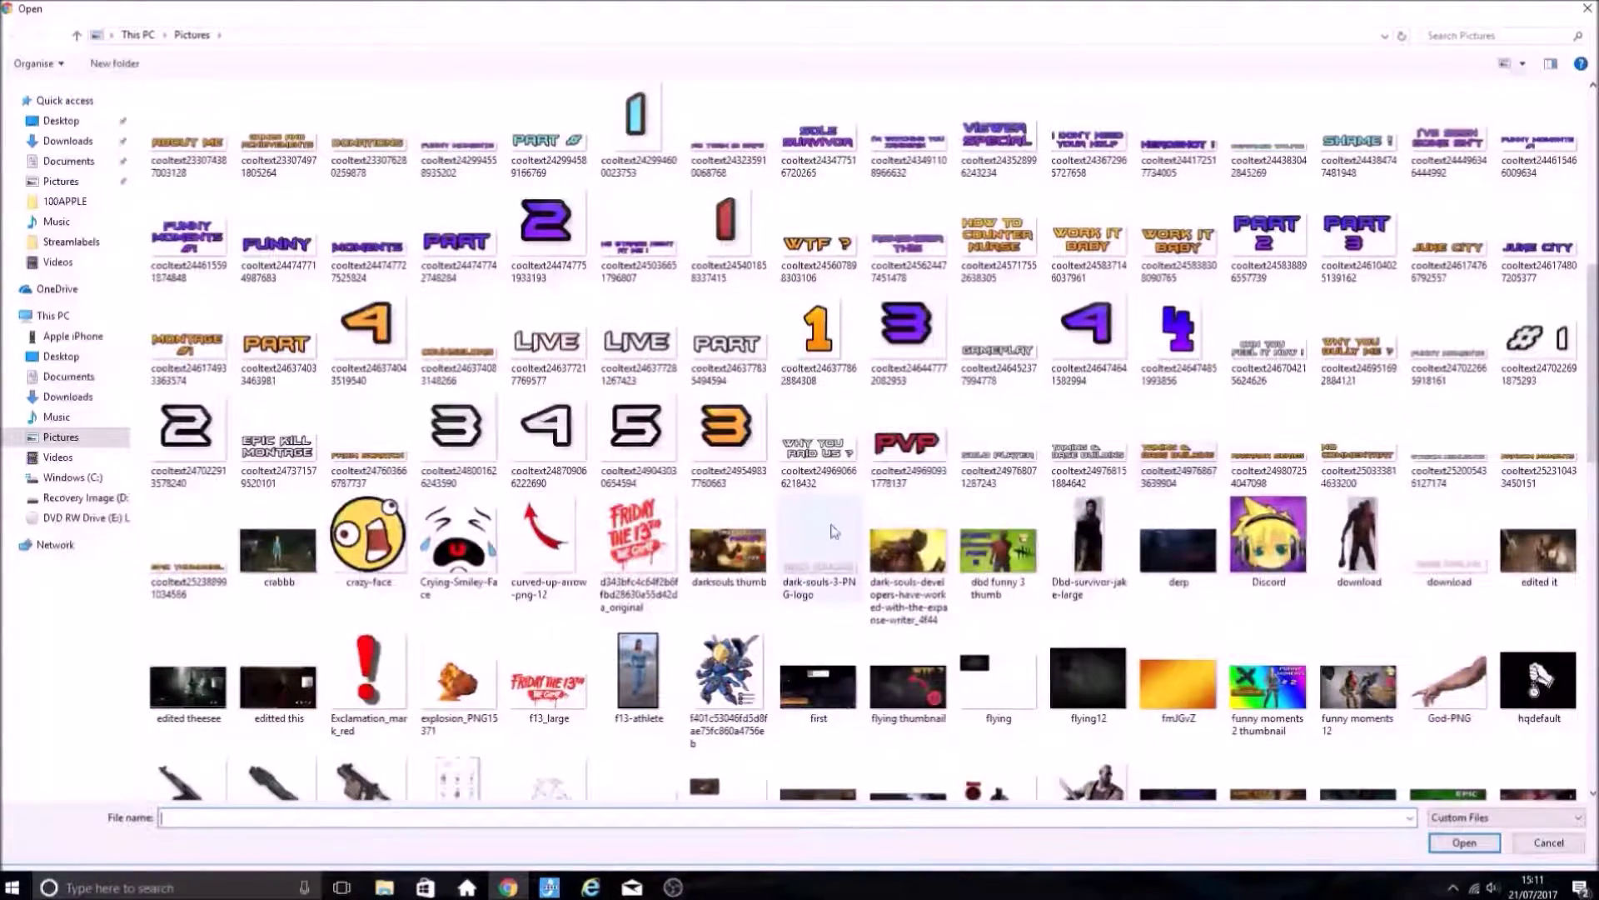
click(189, 545)
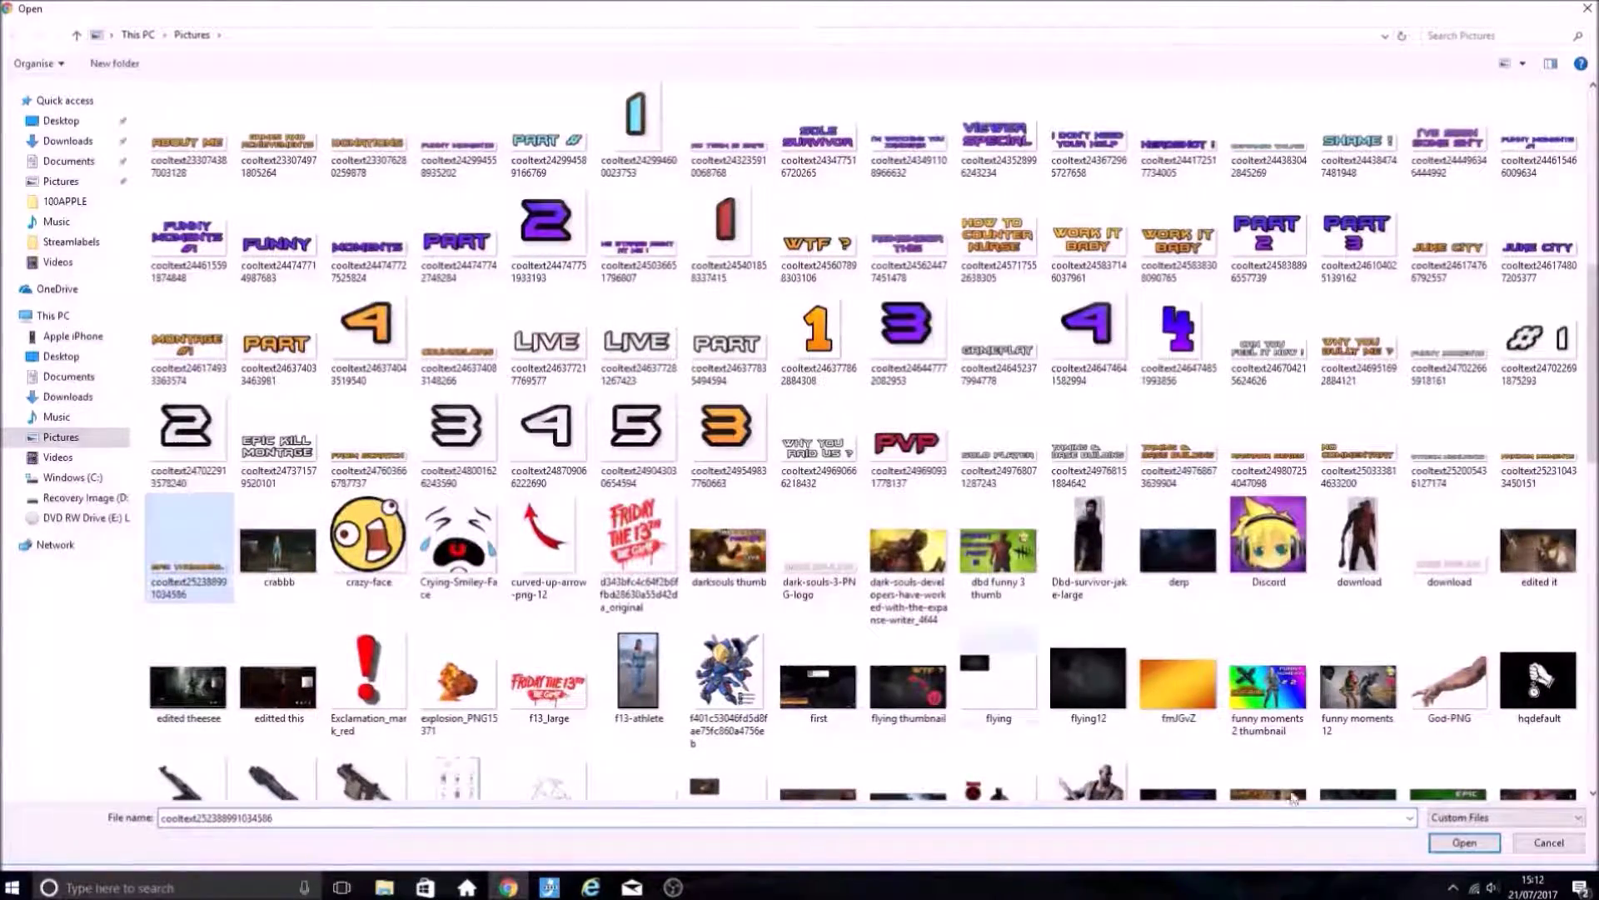
click(1492, 843)
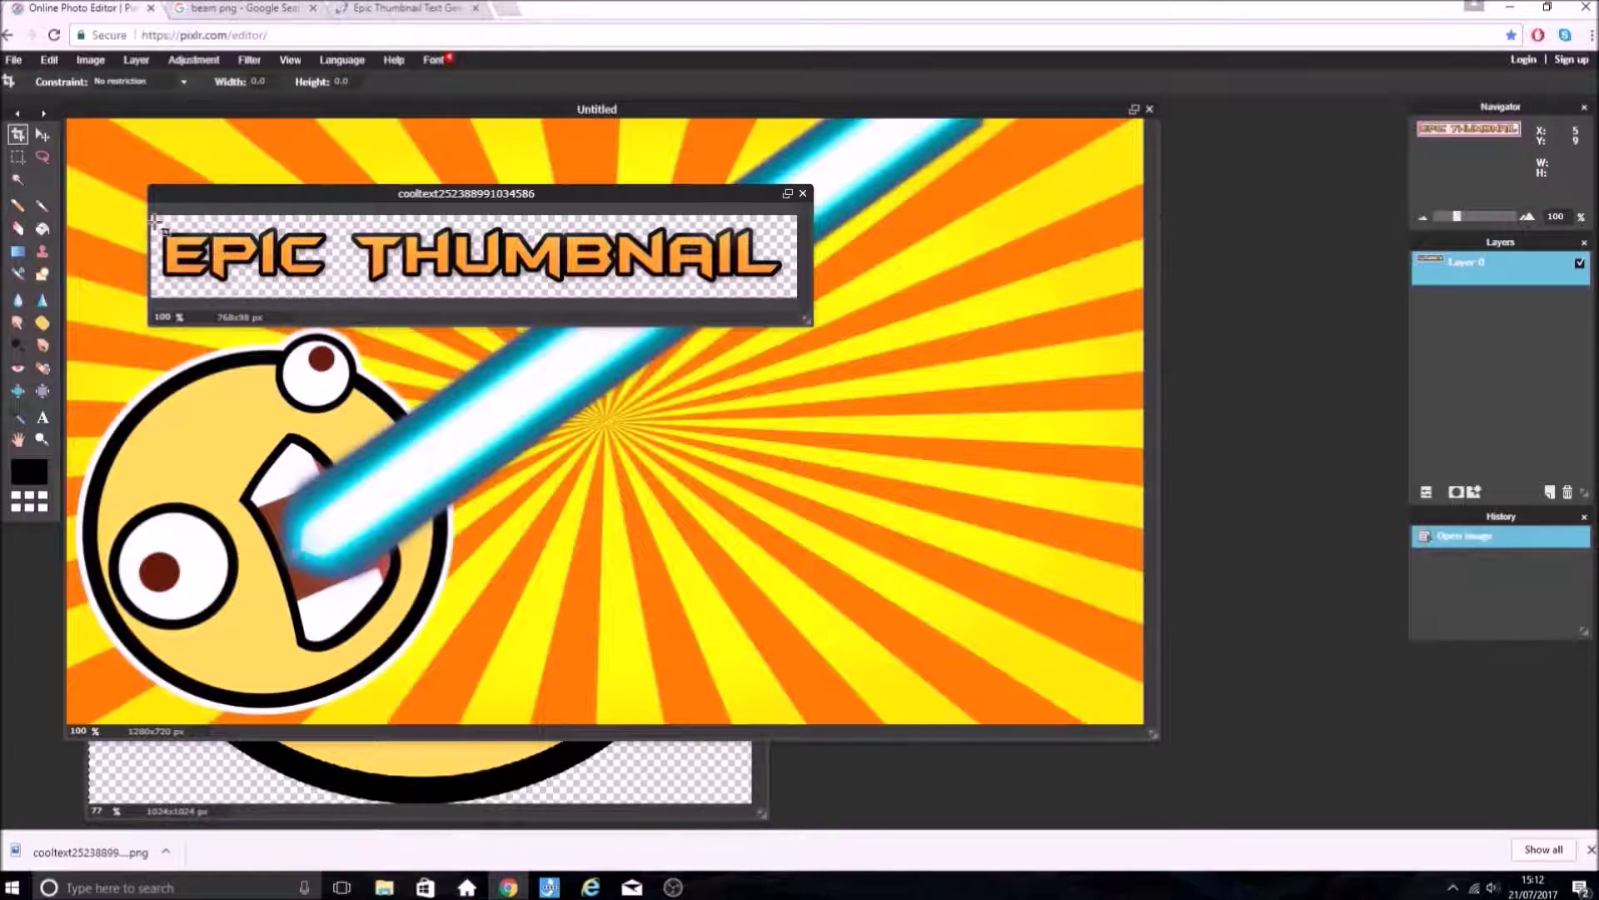
- Crop the logo image to the word "EPIC", about 215 x 79 px, and copy it into the thumbnail as a new layer
drag(155, 219, 336, 288)
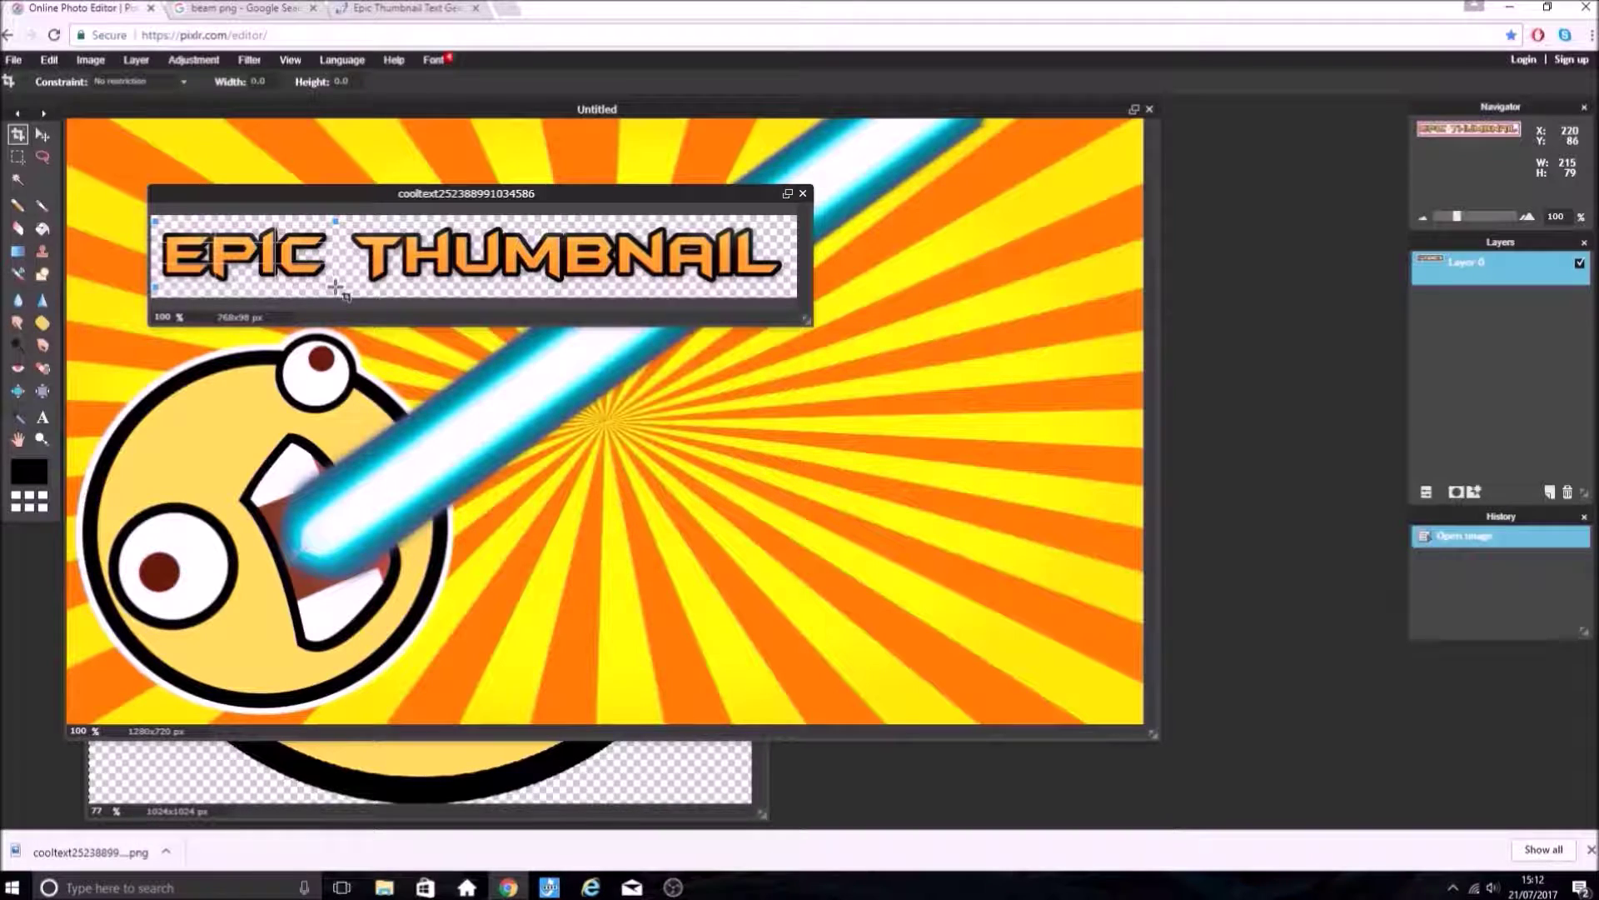
click(18, 135)
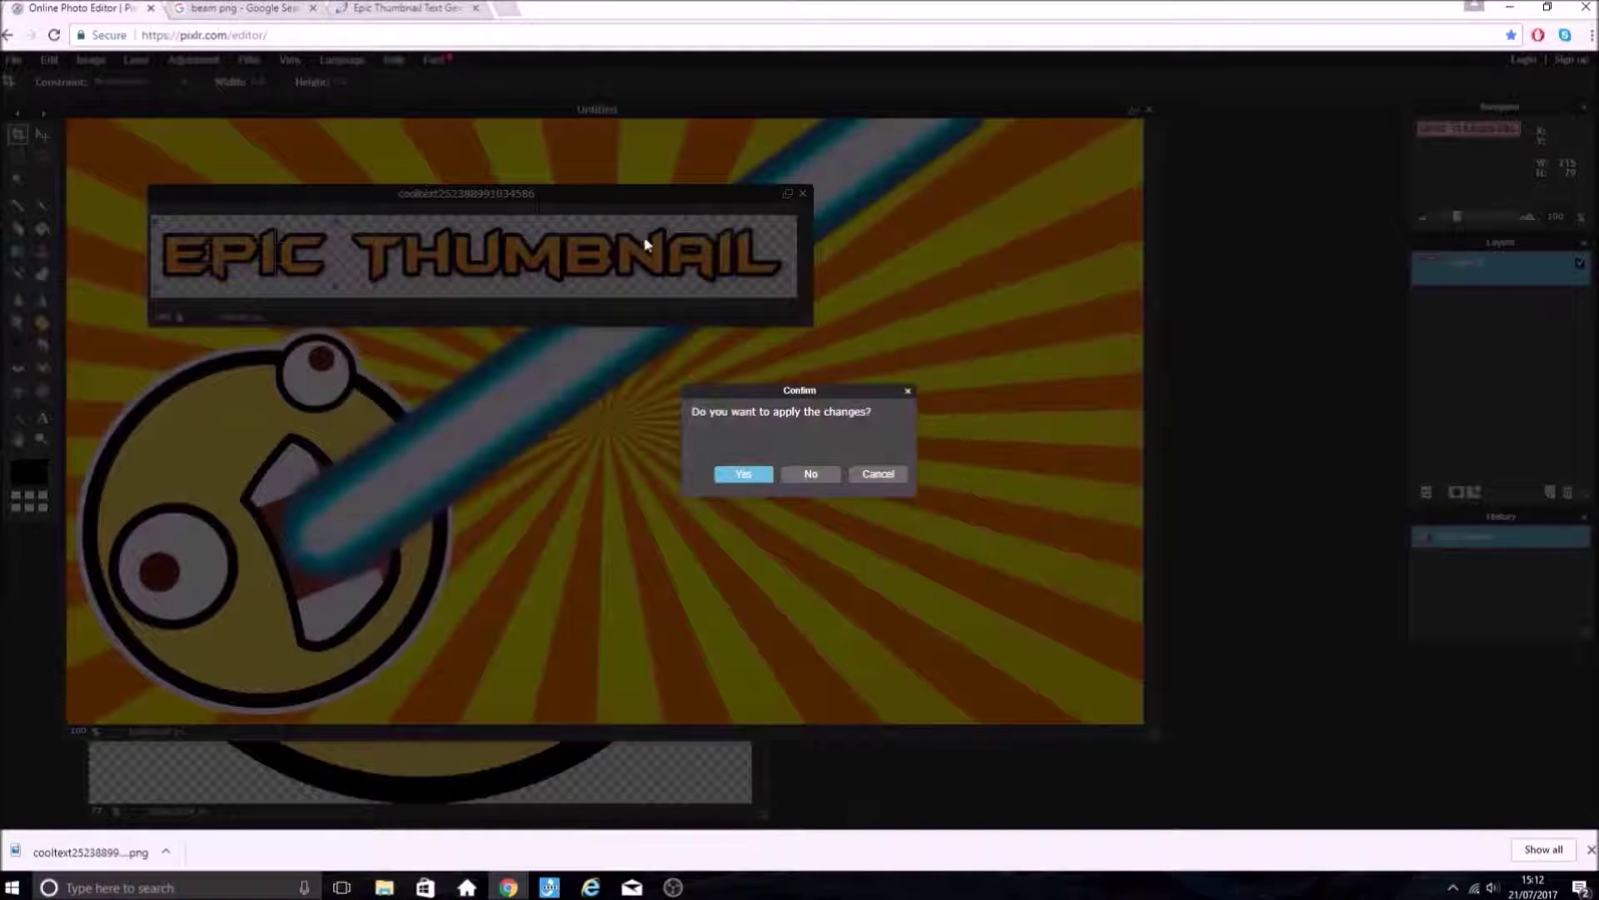
click(744, 474)
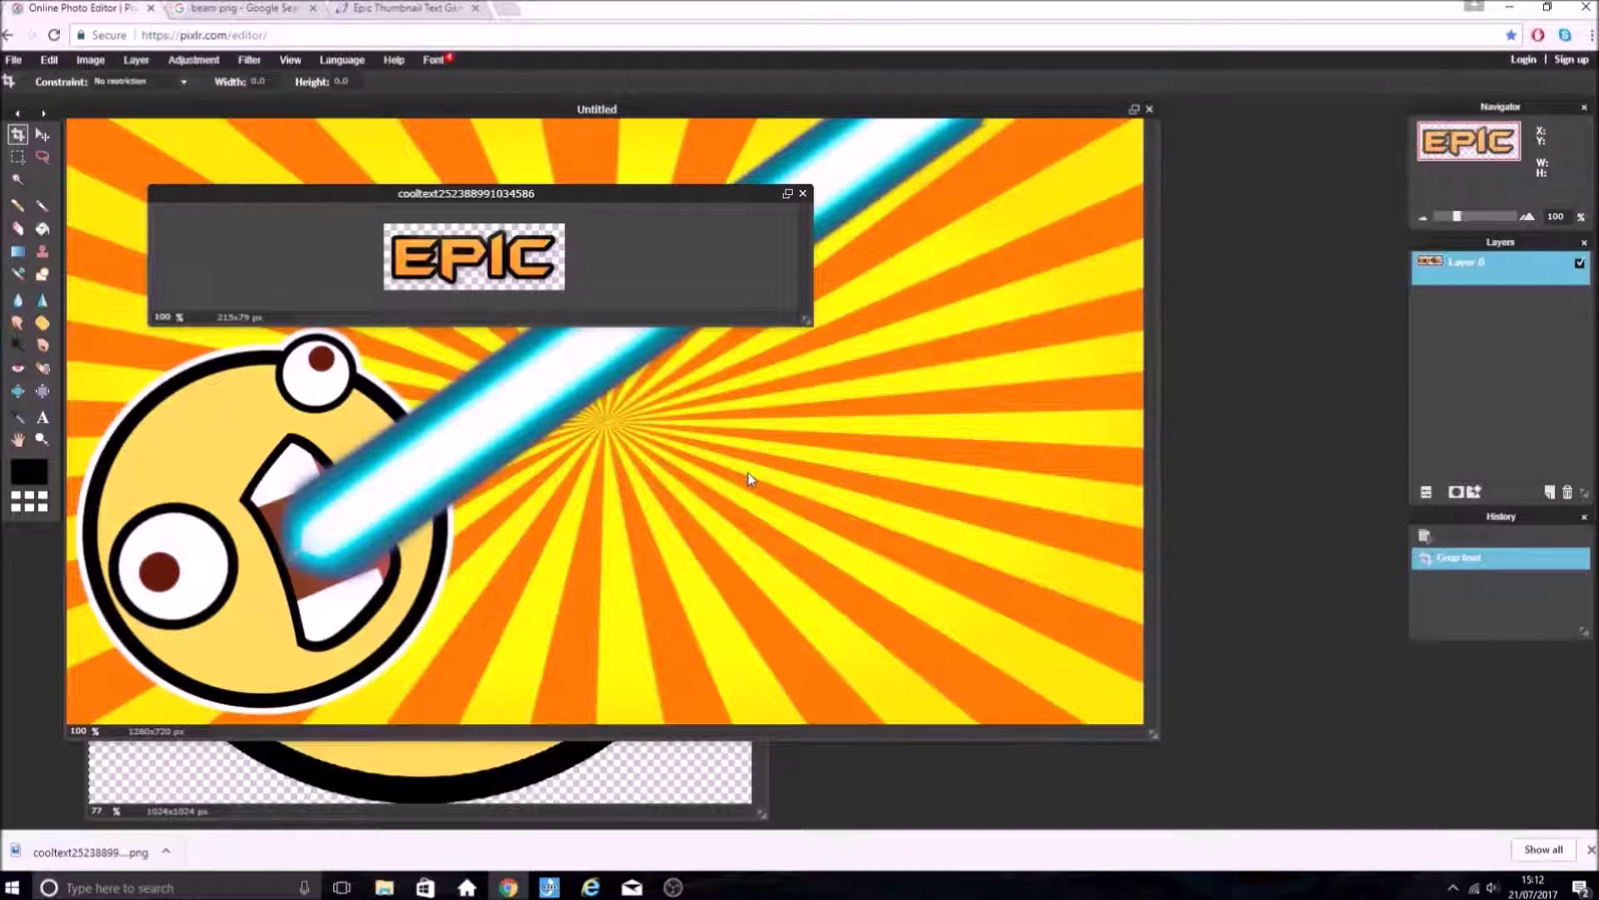
key(ctrl+a)
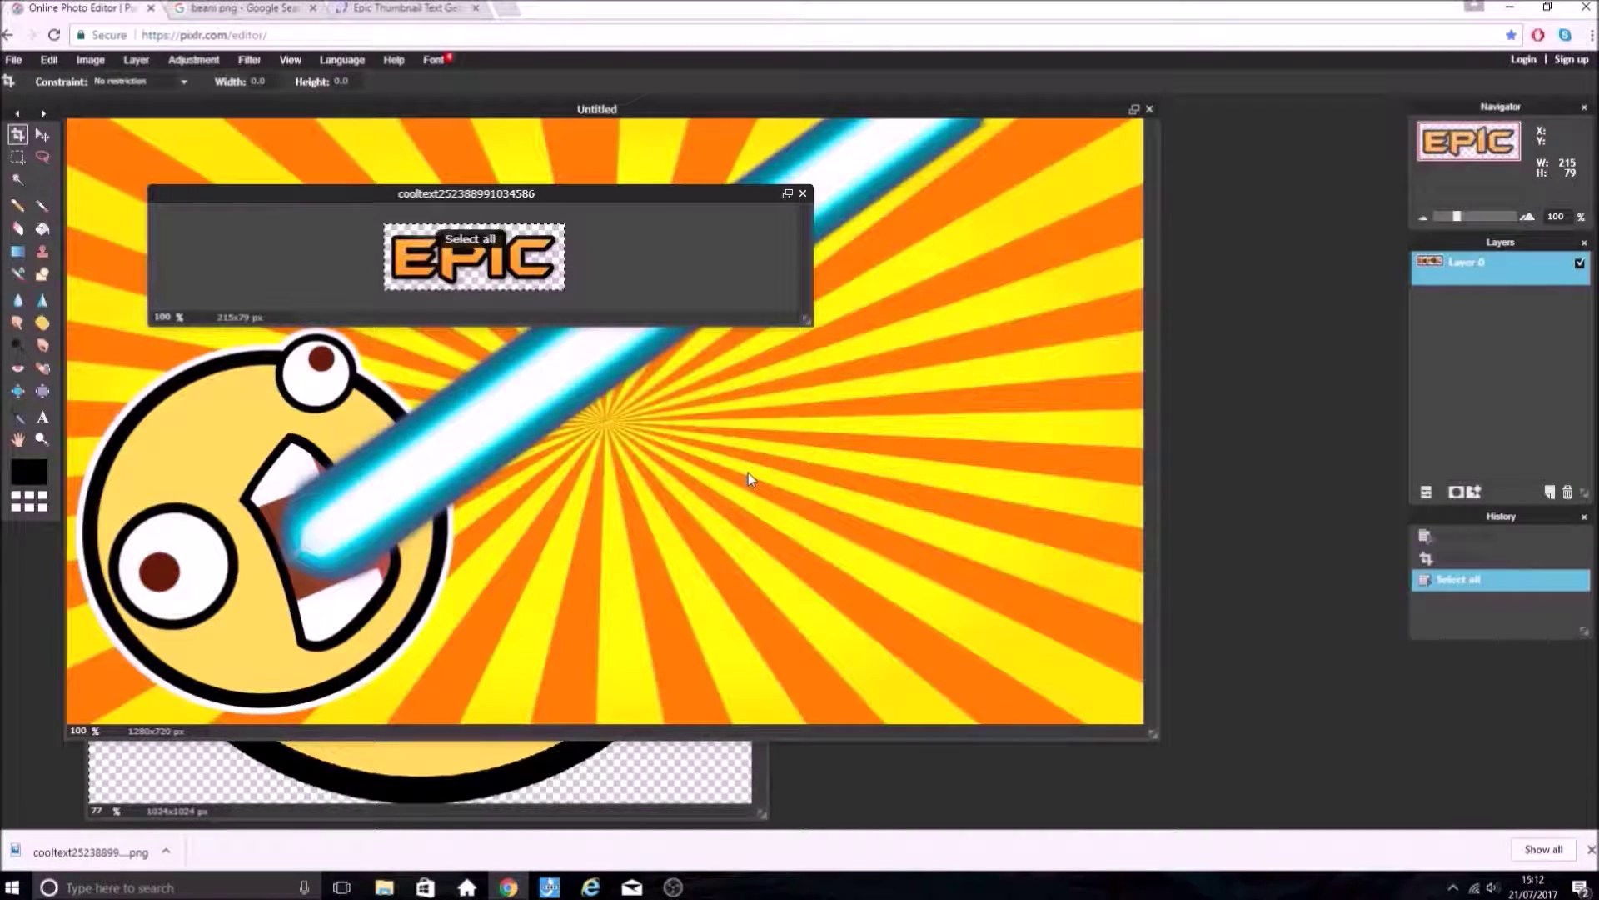
click(876, 373)
key(ctrl+v)
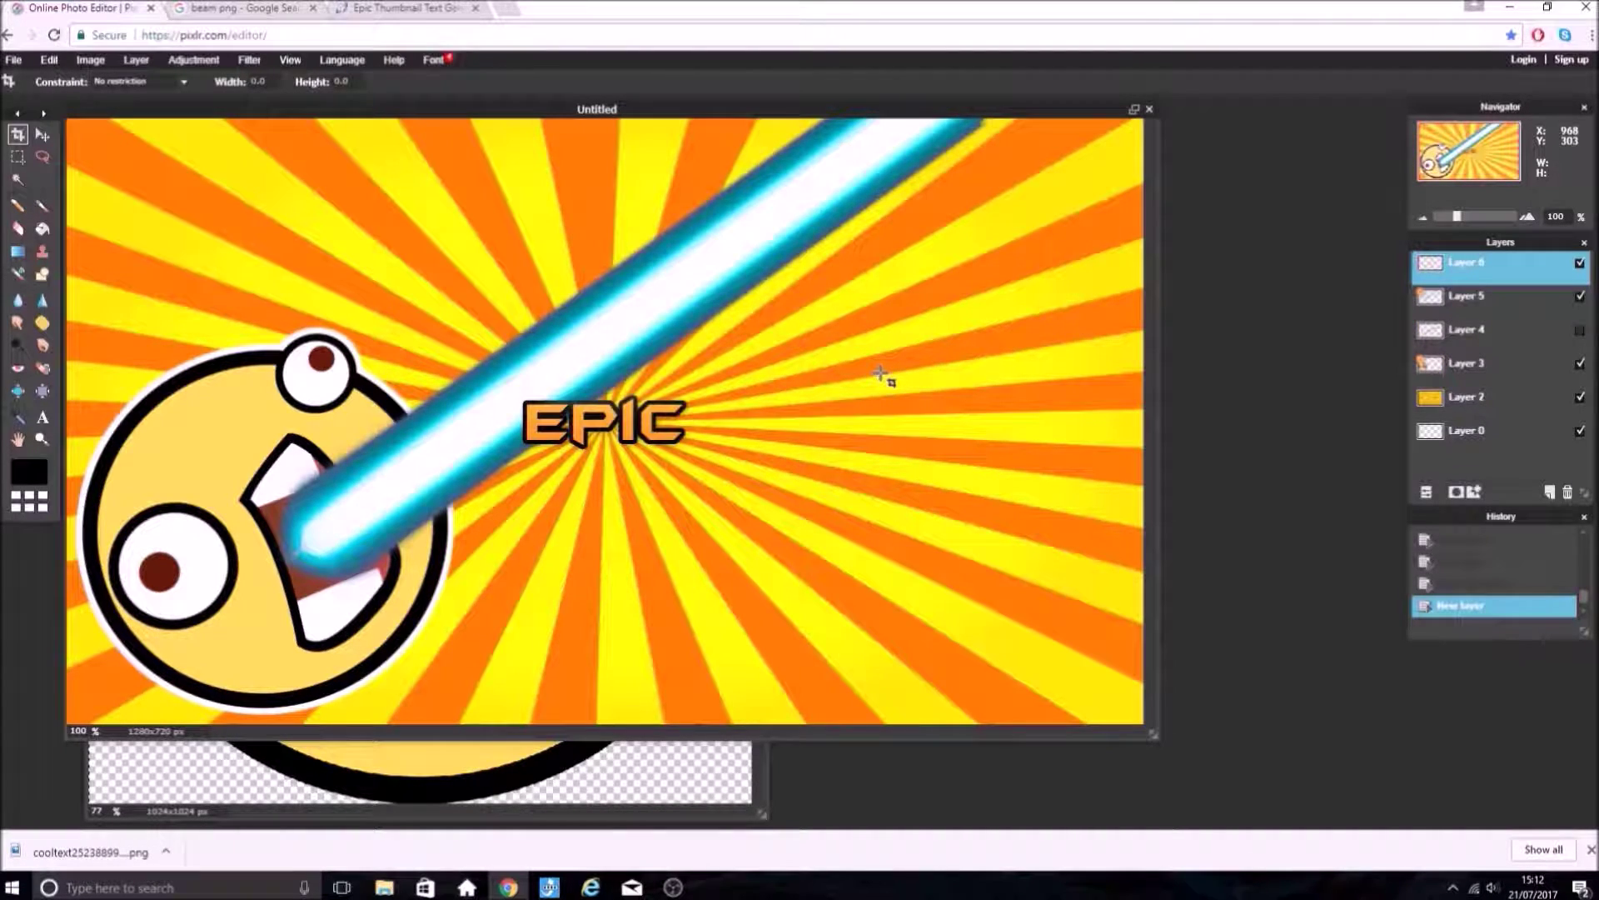
- Free transform the "EPIC" layer, enlarging it and moving it to the open area right of the beam
click(51, 60)
click(89, 183)
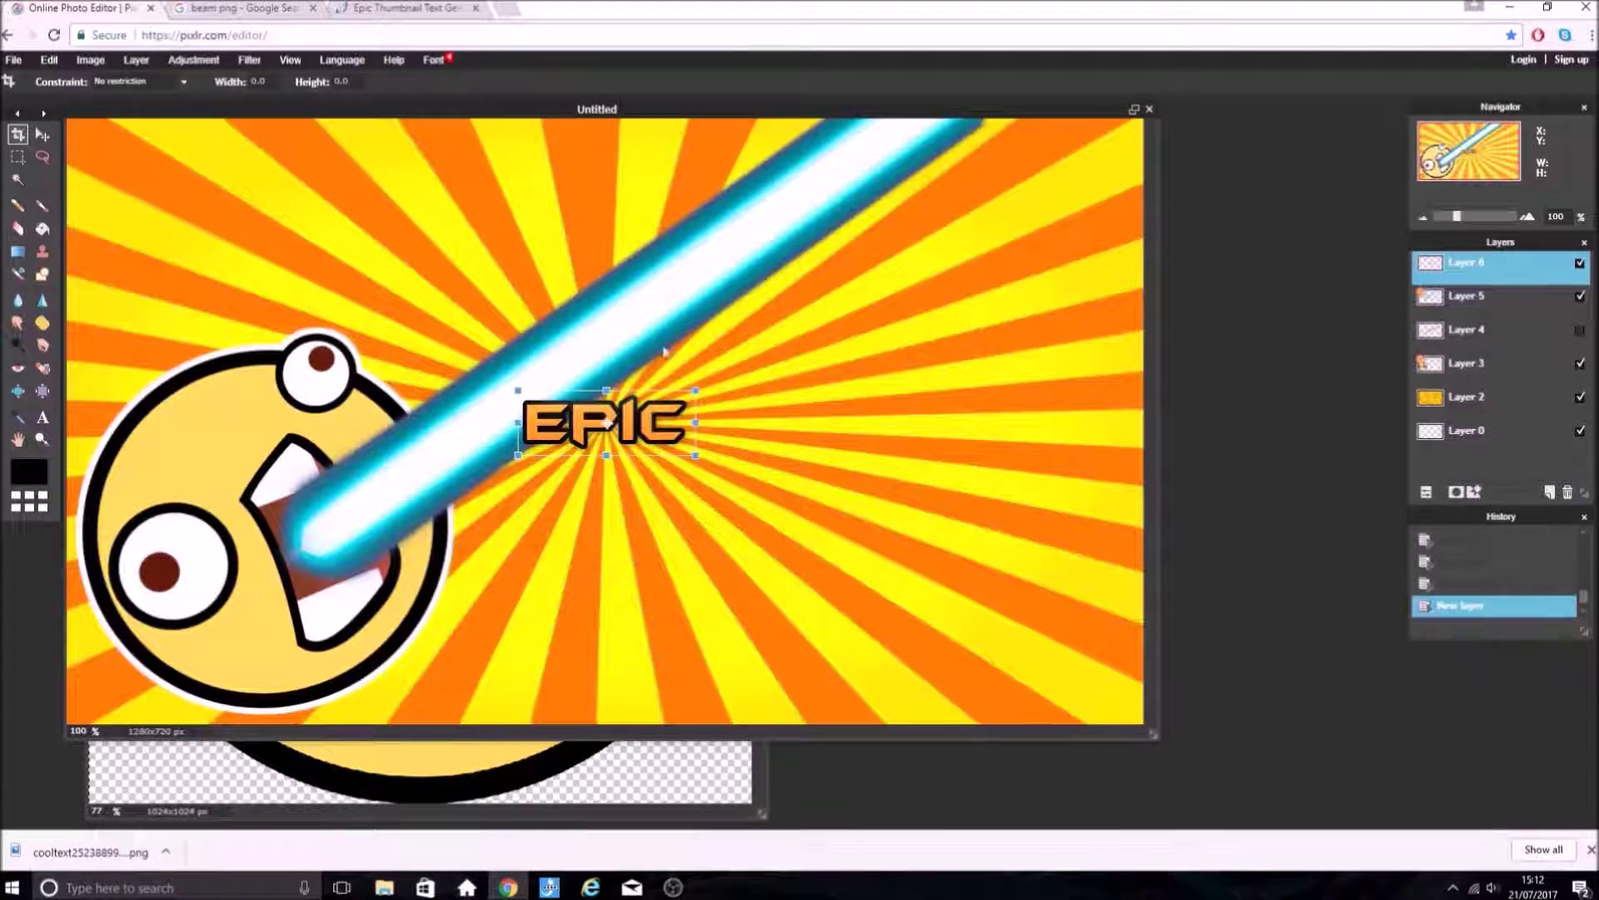
drag(692, 382, 810, 364)
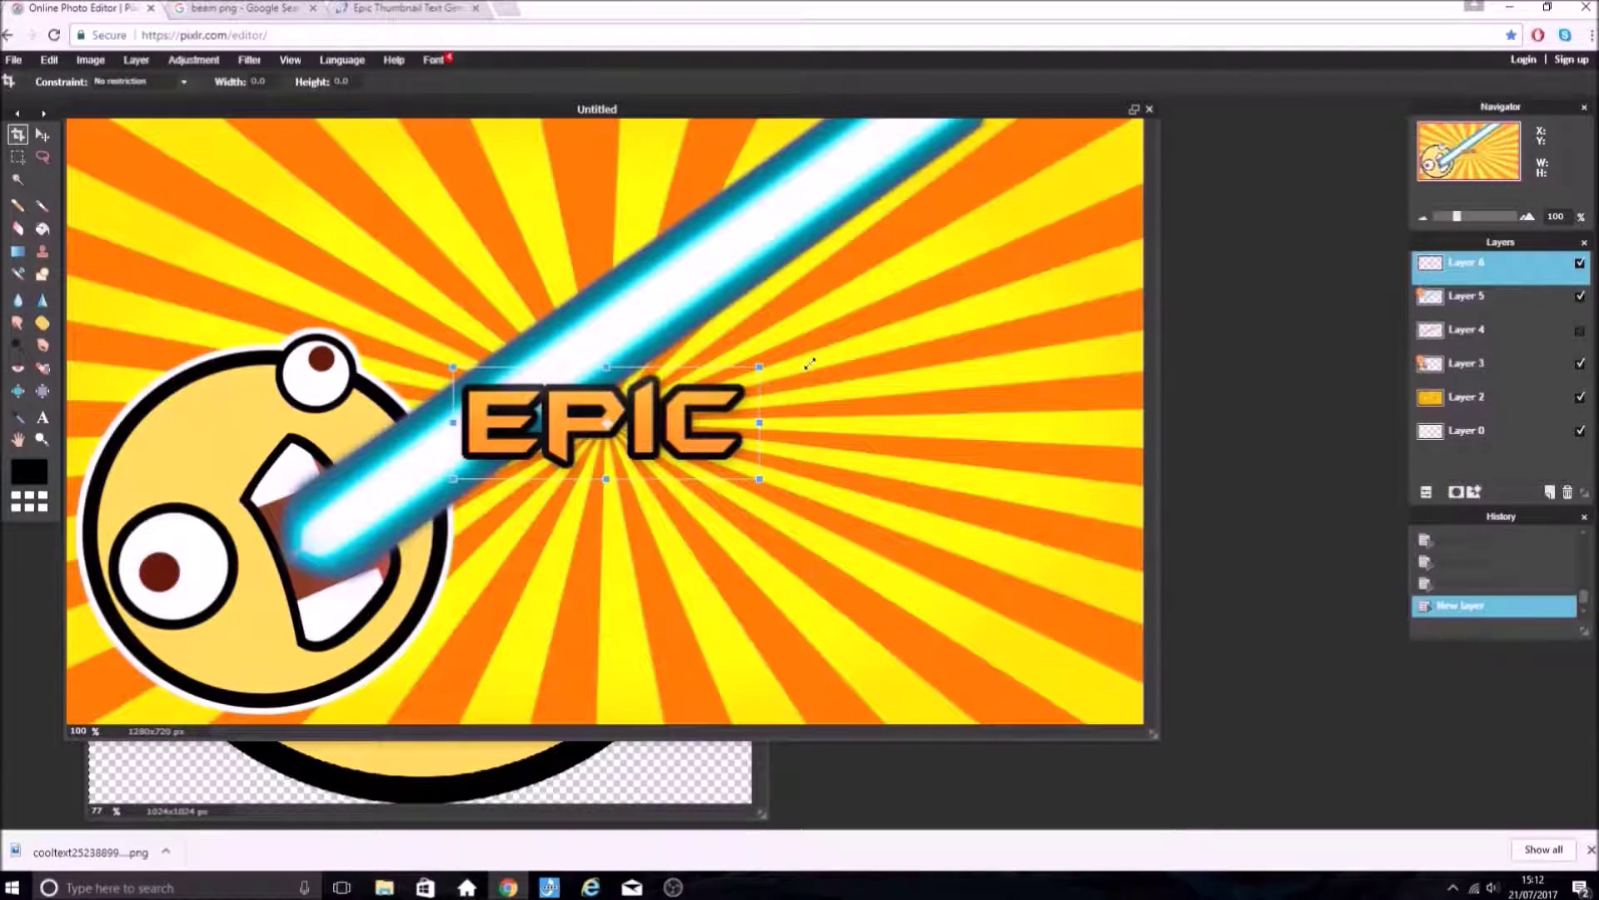
drag(699, 406, 934, 397)
click(922, 554)
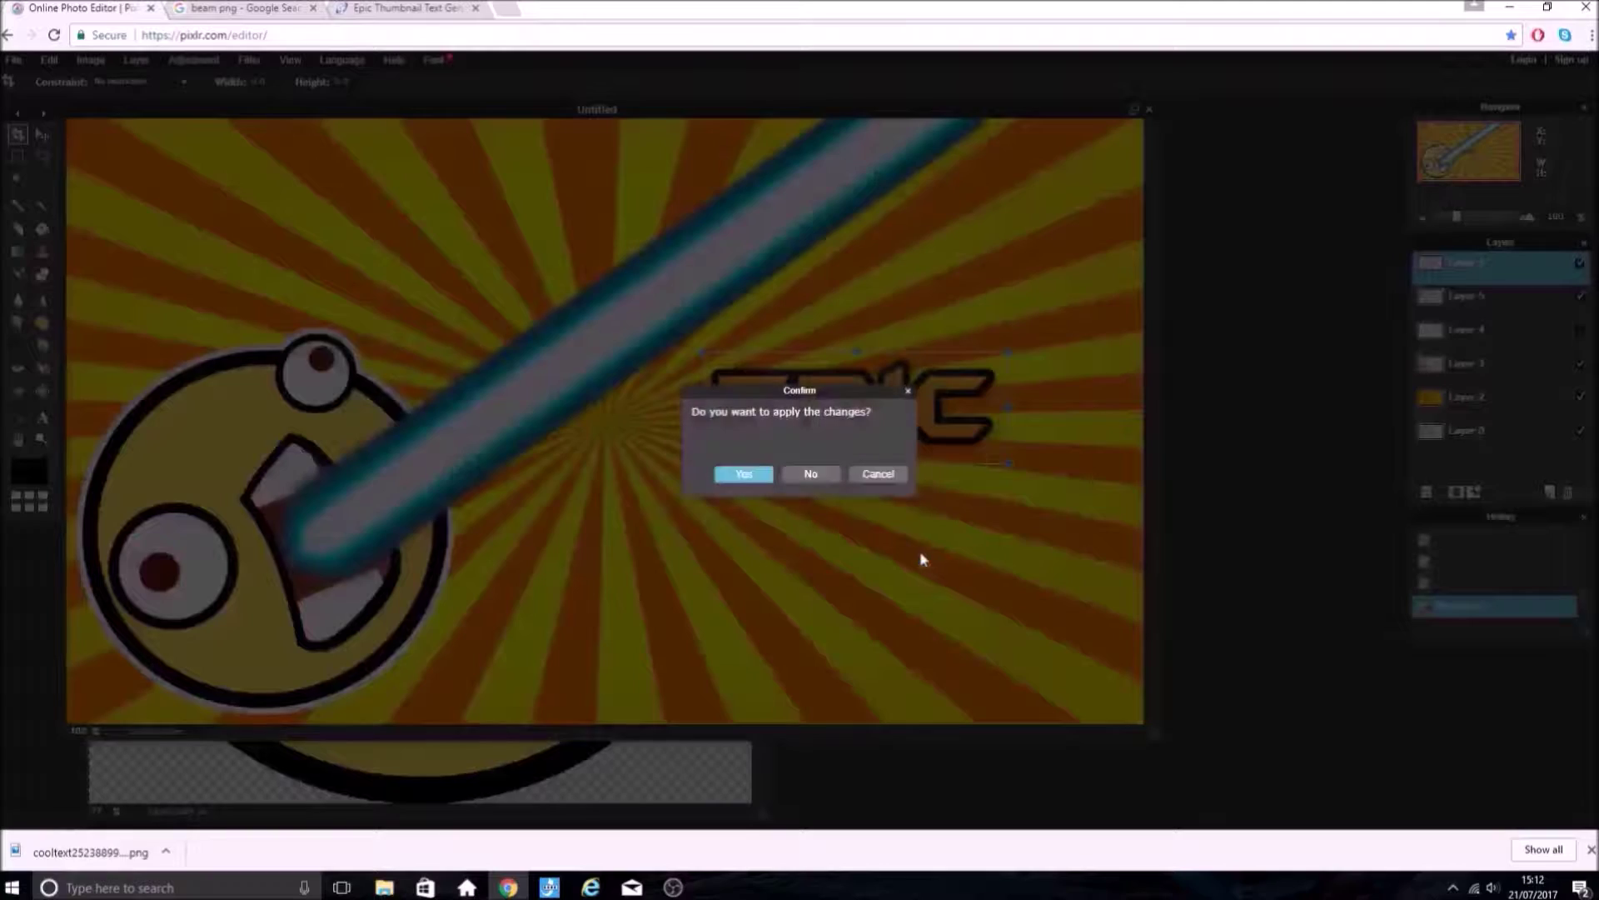
click(742, 475)
click(13, 60)
click(35, 97)
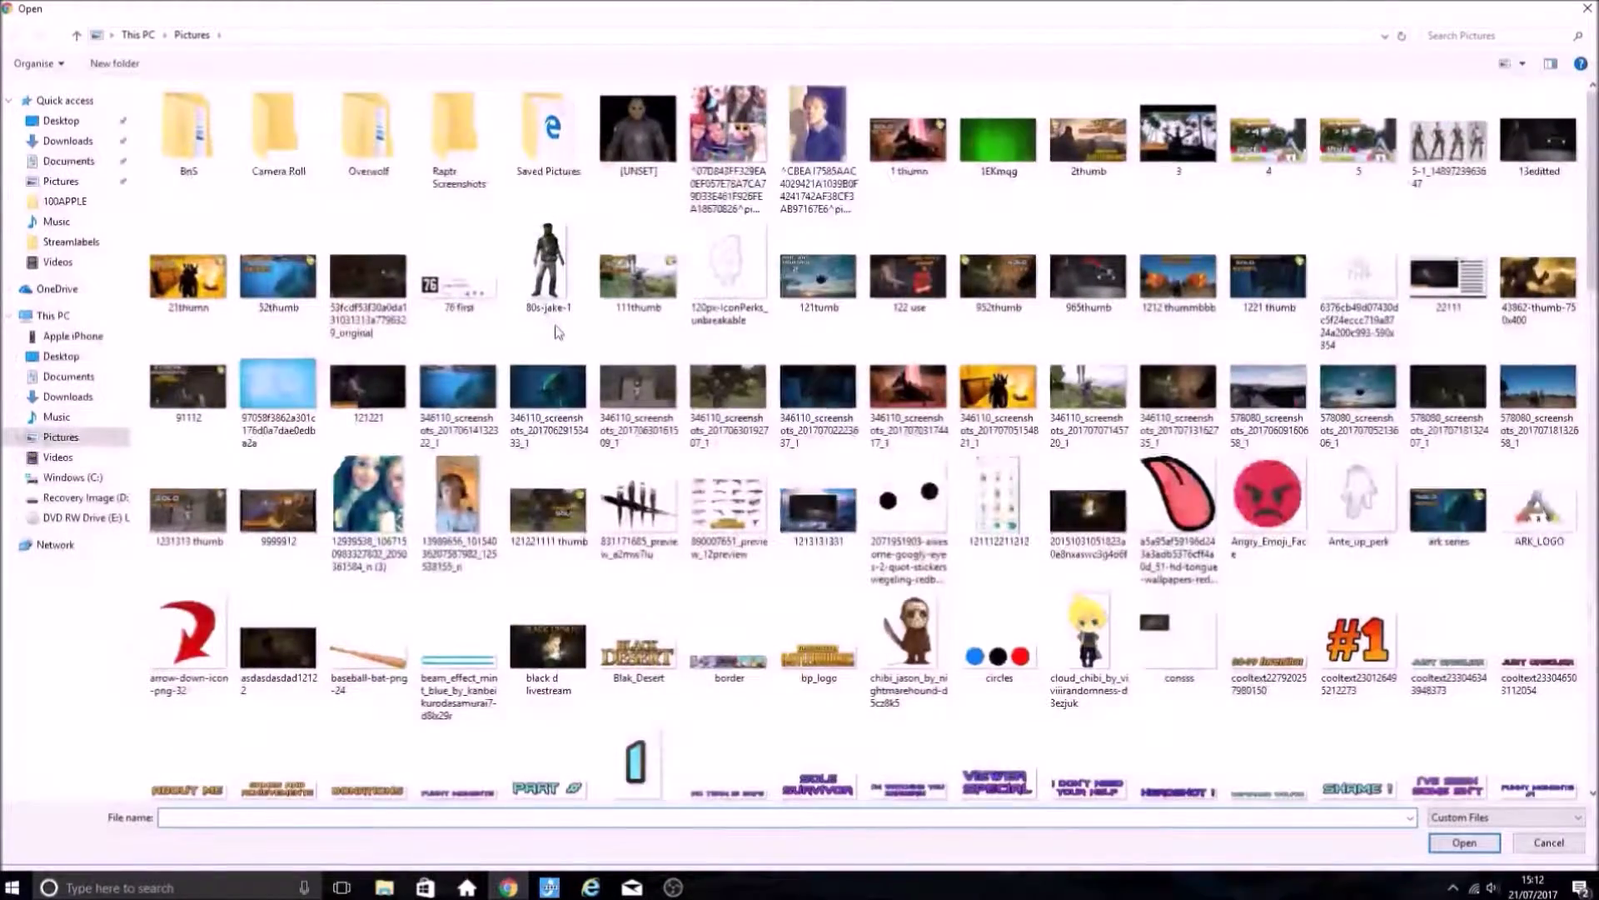
scroll(555, 330, down, 5)
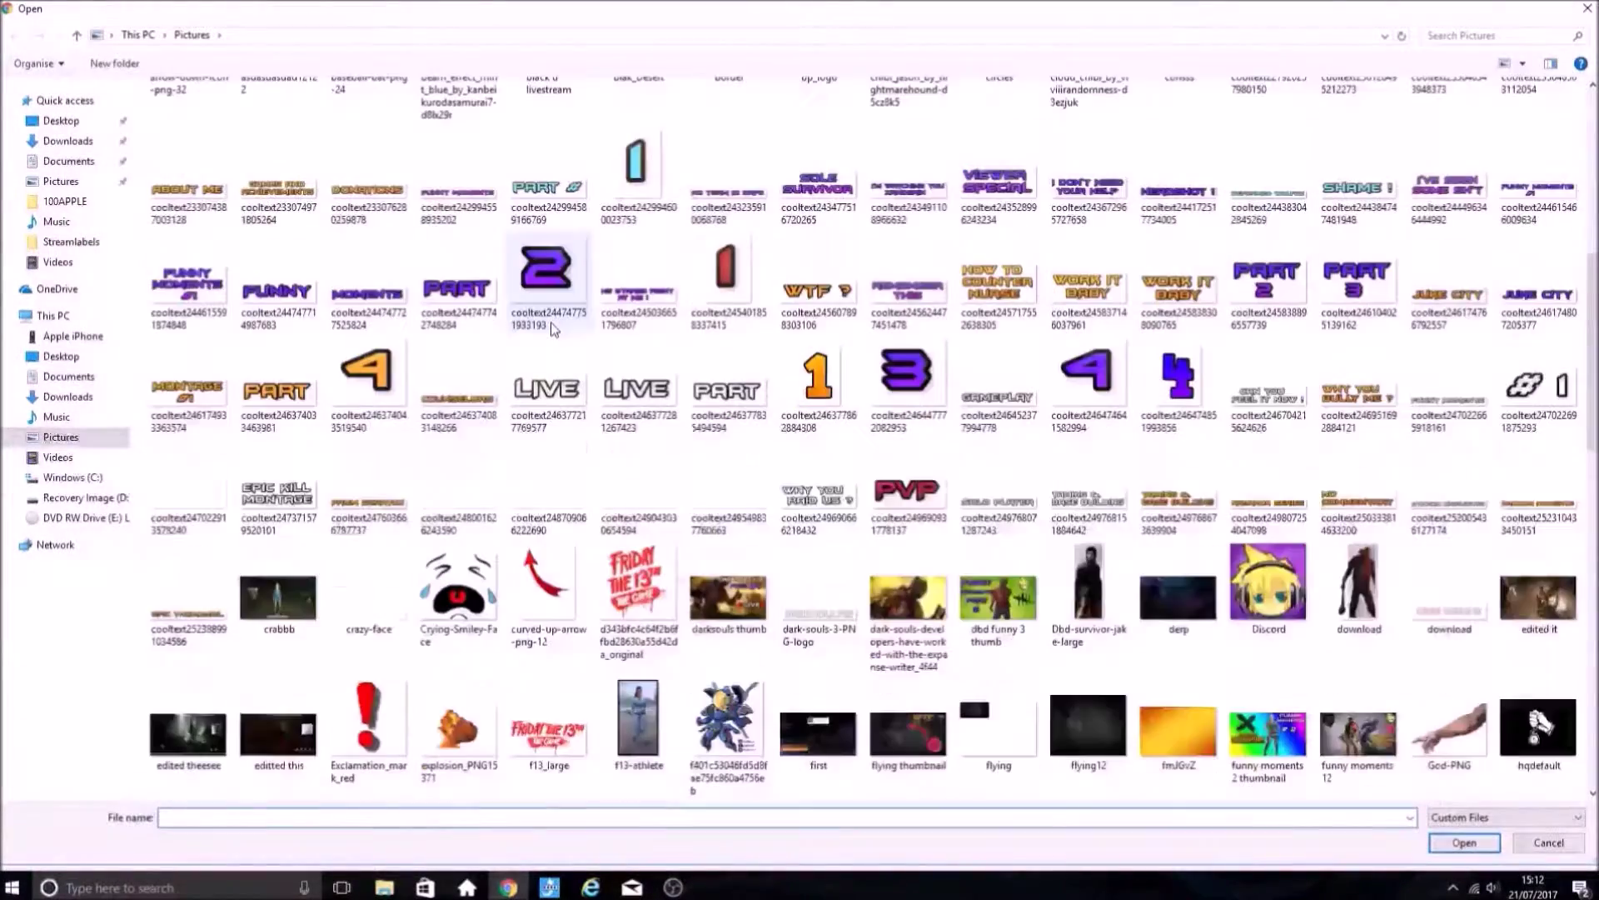
click(221, 603)
click(1467, 844)
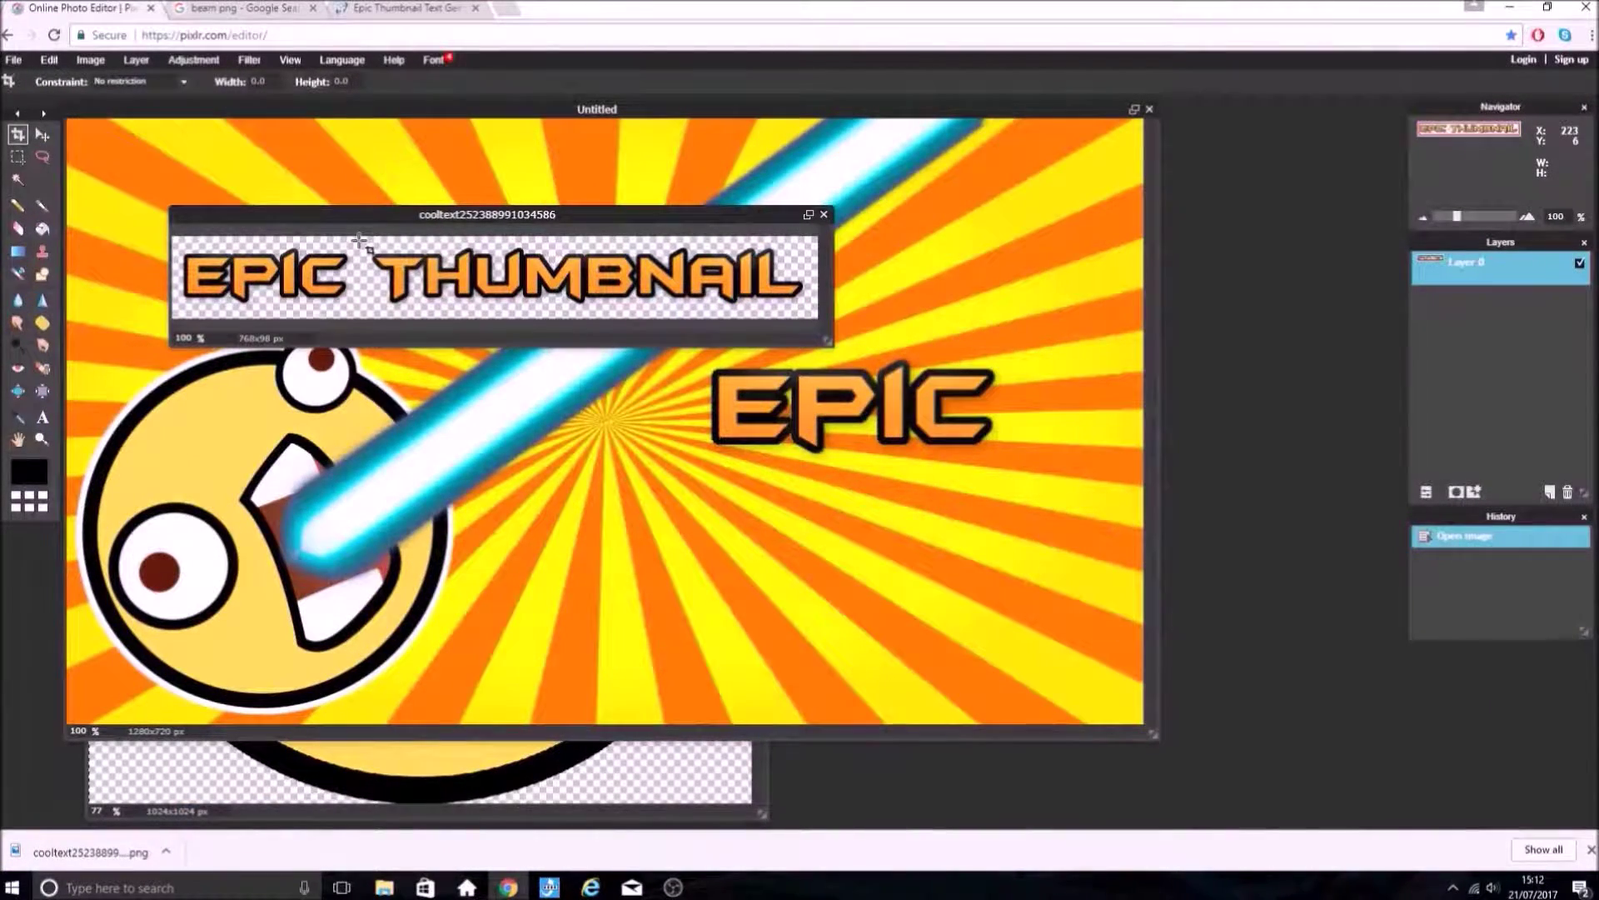
- Crop the logo image to the word "THUMBNAIL", about 537 x 82 px, and copy it into the thumbnail as a new layer
drag(363, 242, 820, 317)
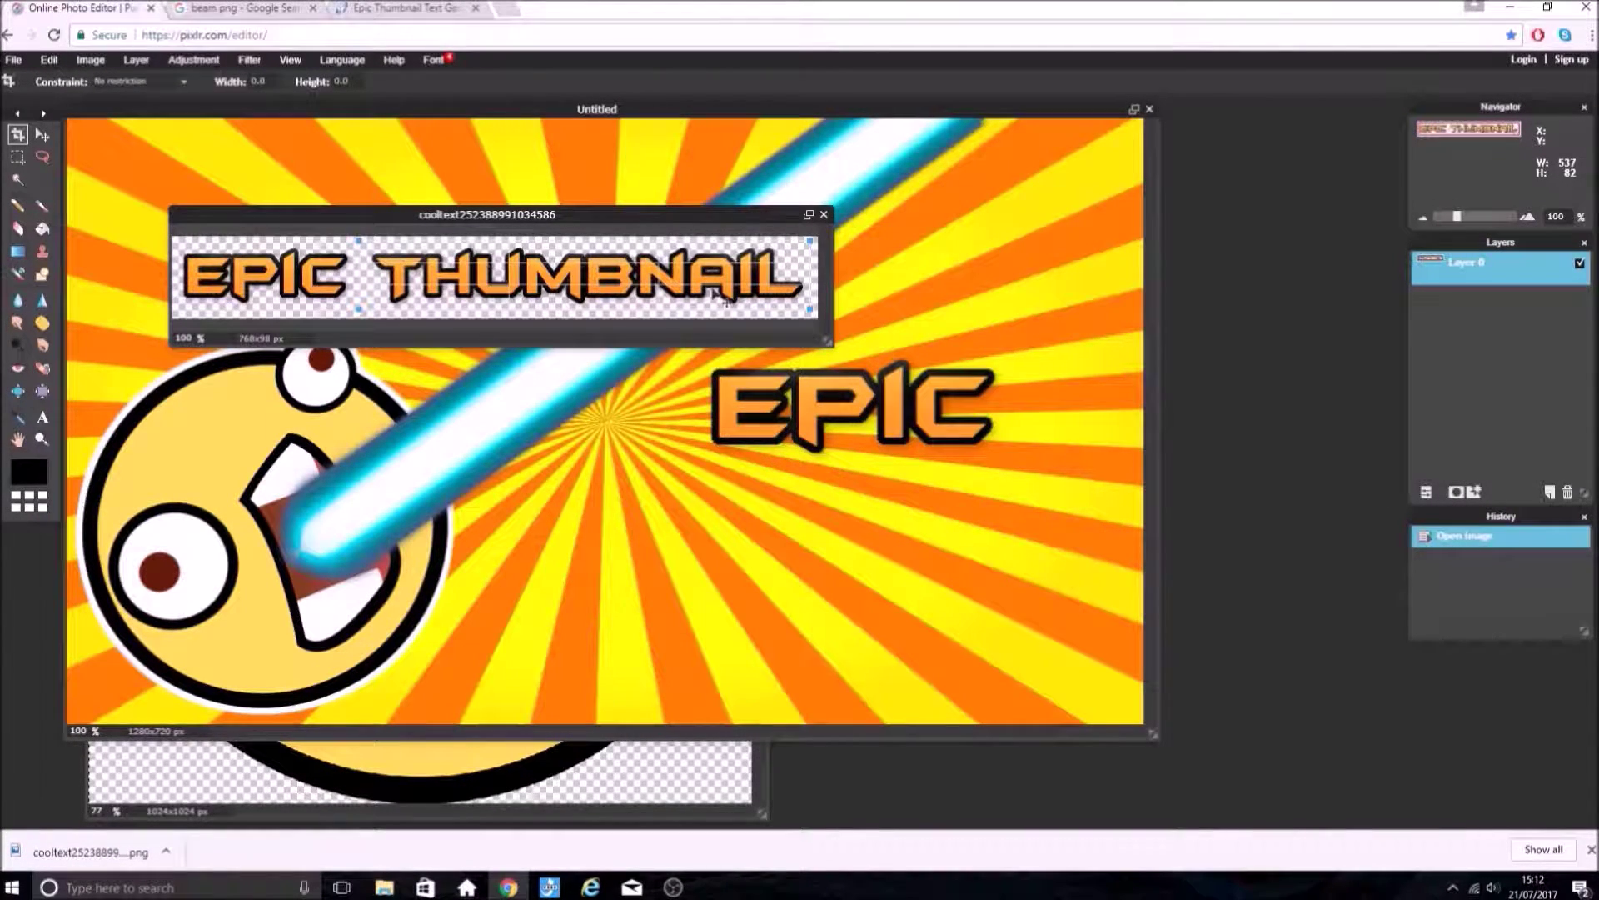
click(20, 137)
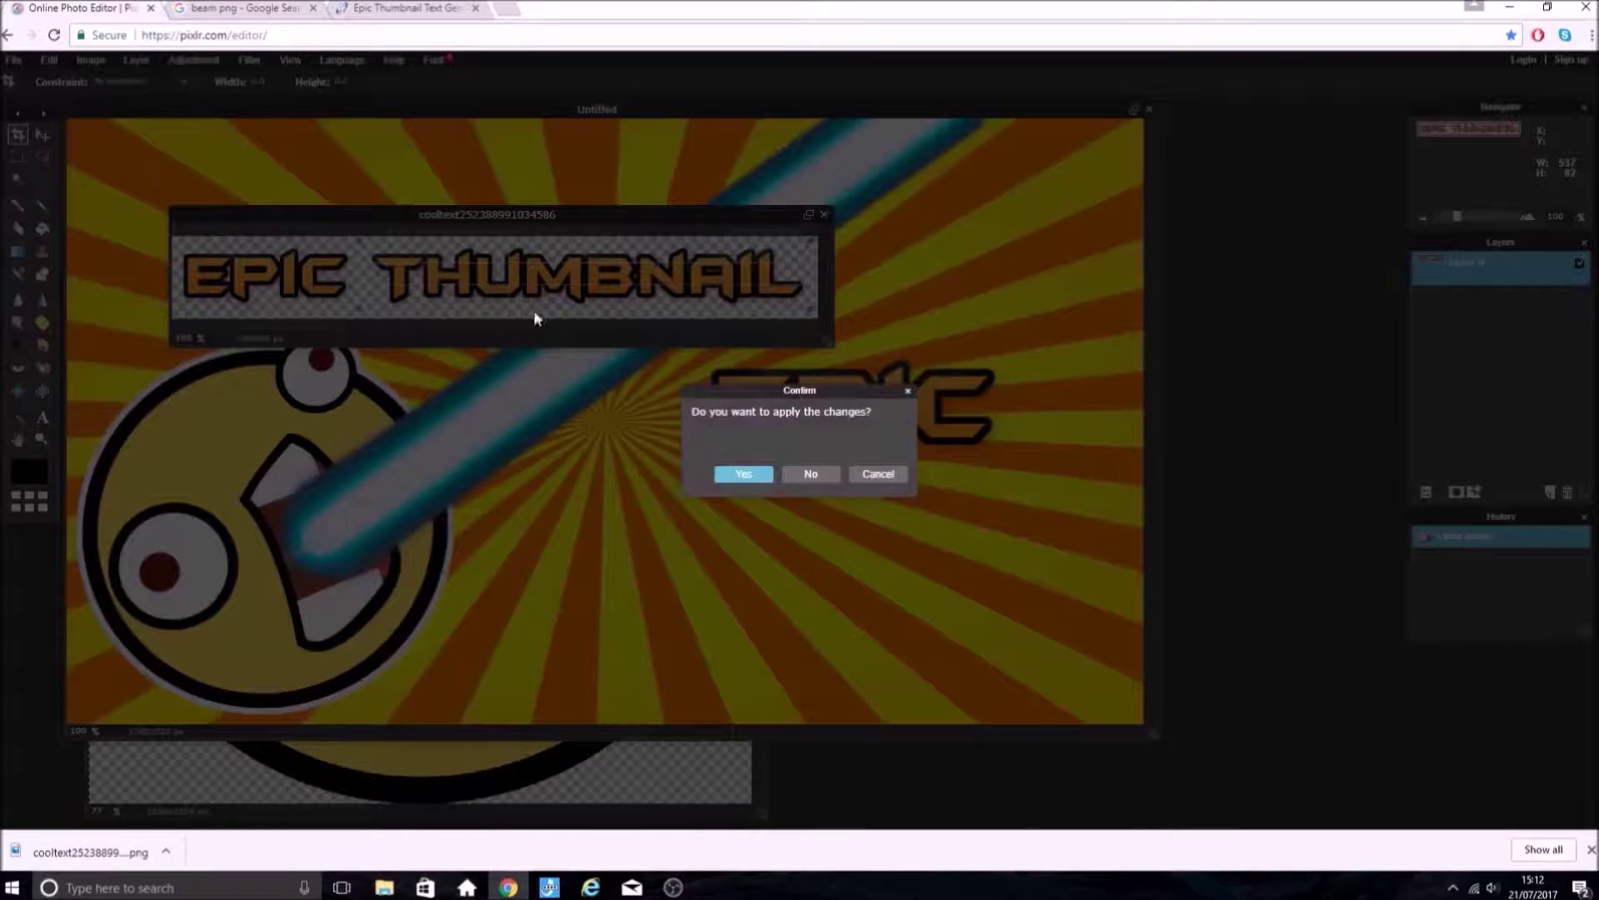
click(743, 473)
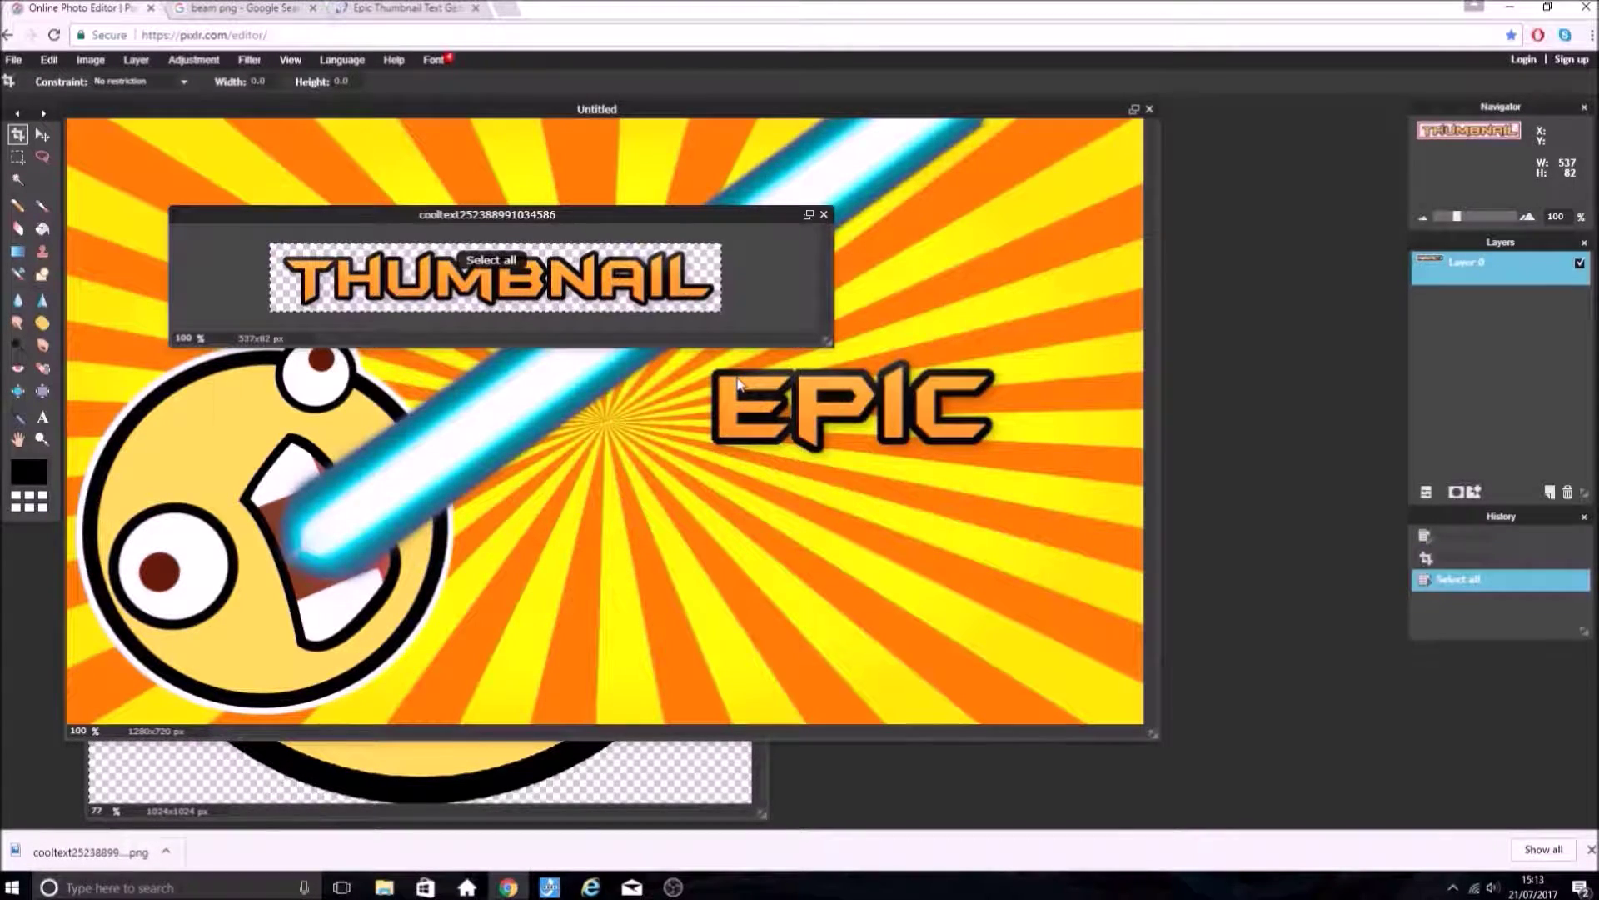
click(783, 533)
key(ctrl+v)
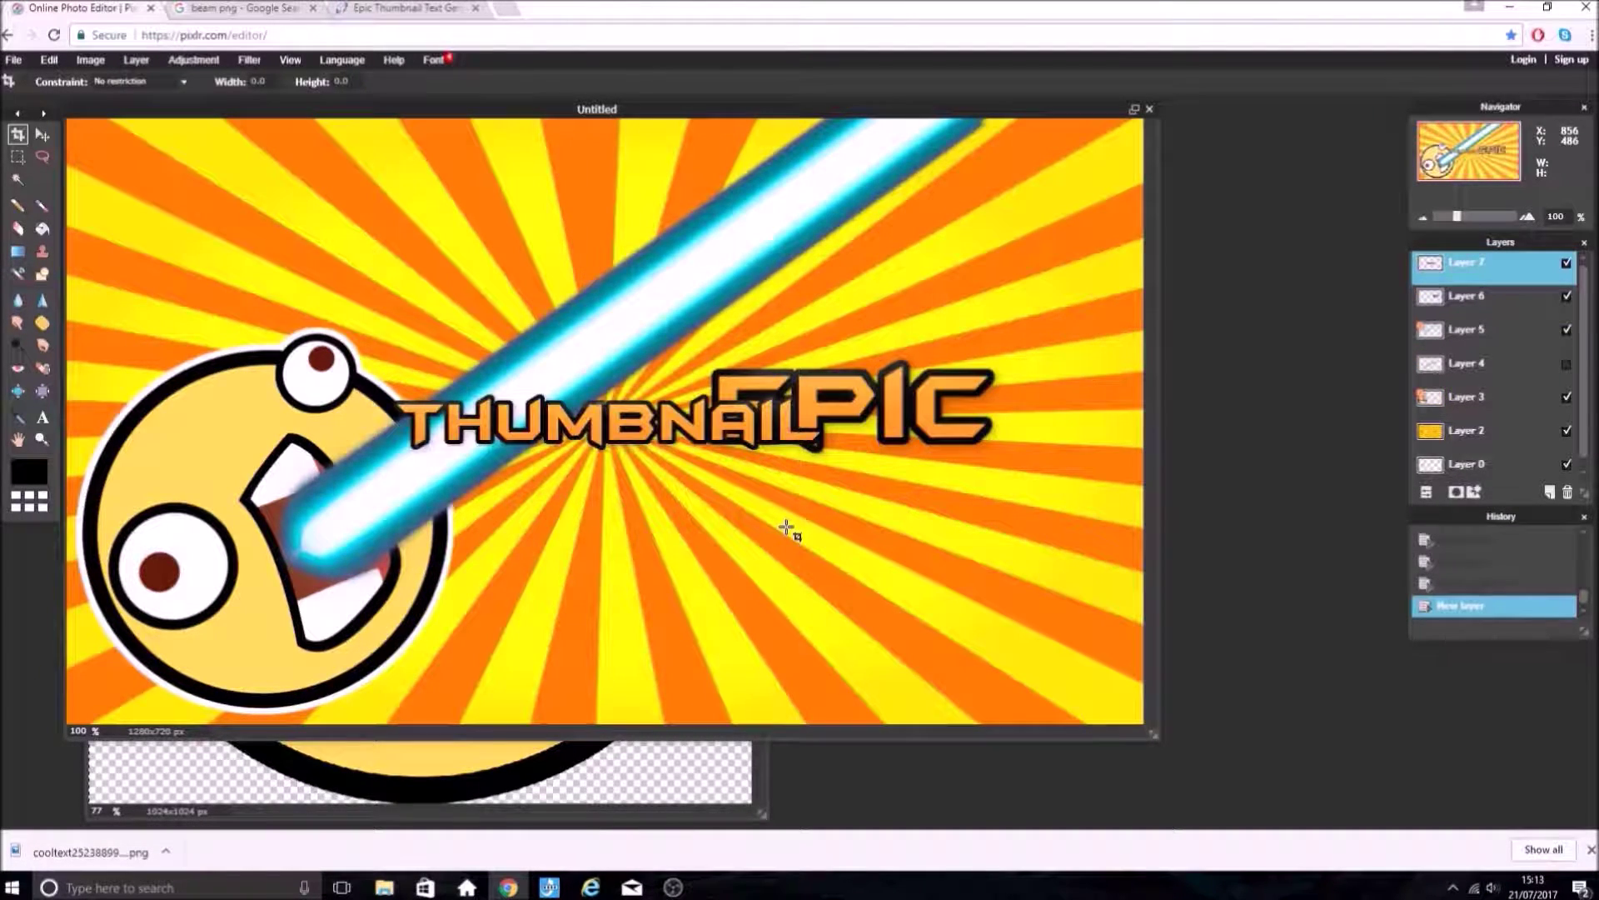
- Free transform the "THUMBNAIL" layer, enlarging it and placing it below "EPIC" in the lower right of the thumbnail
click(50, 60)
click(79, 181)
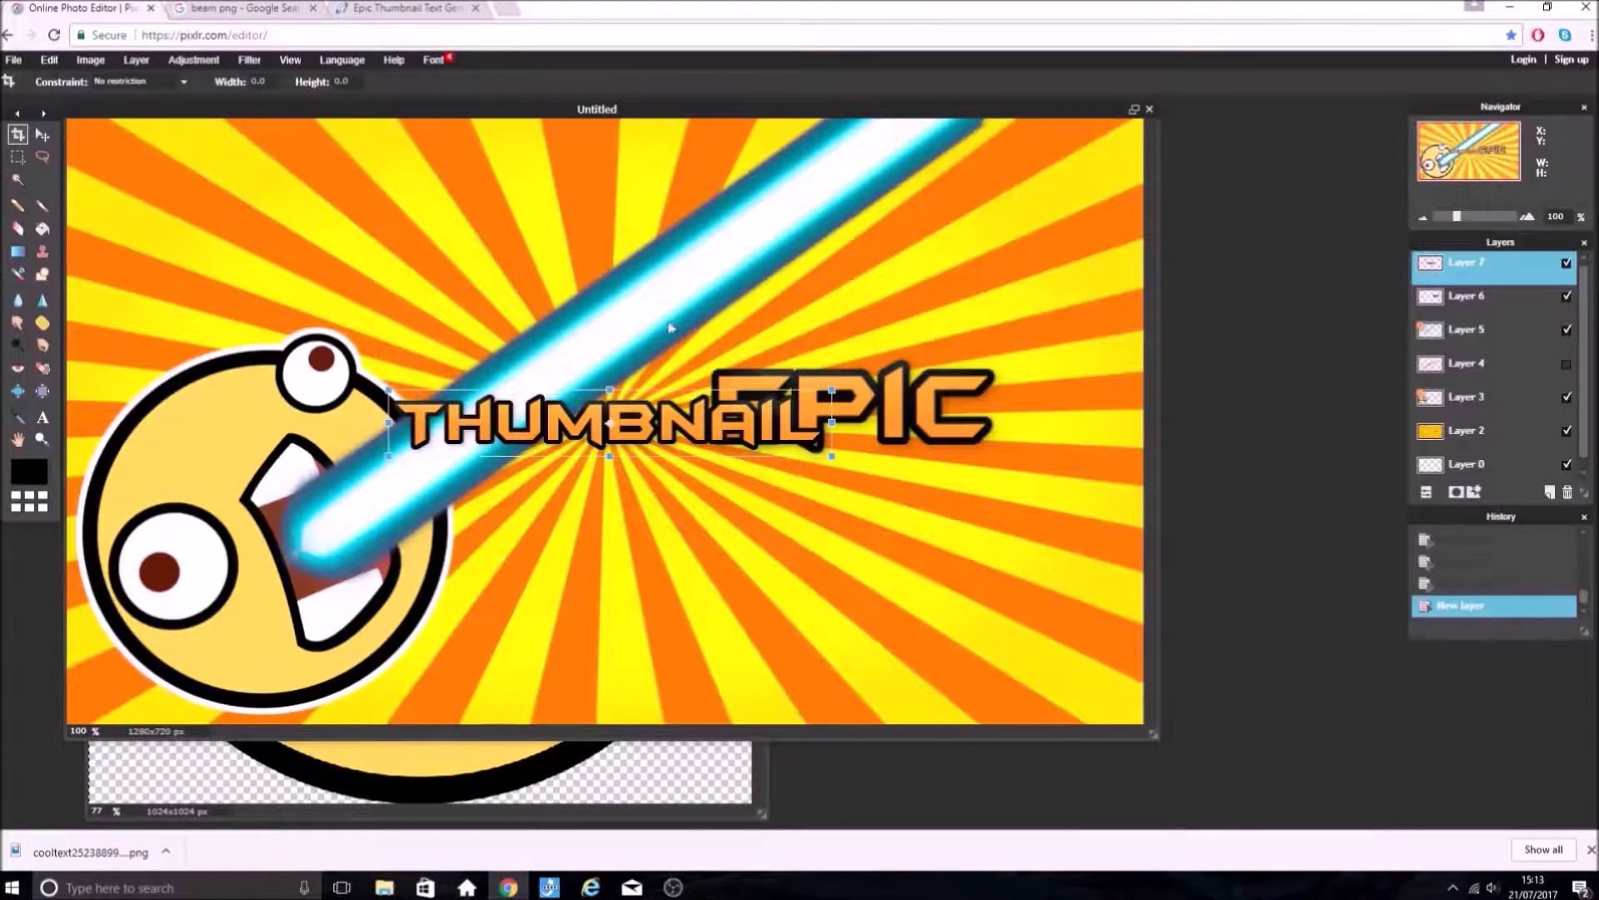
drag(860, 464, 967, 589)
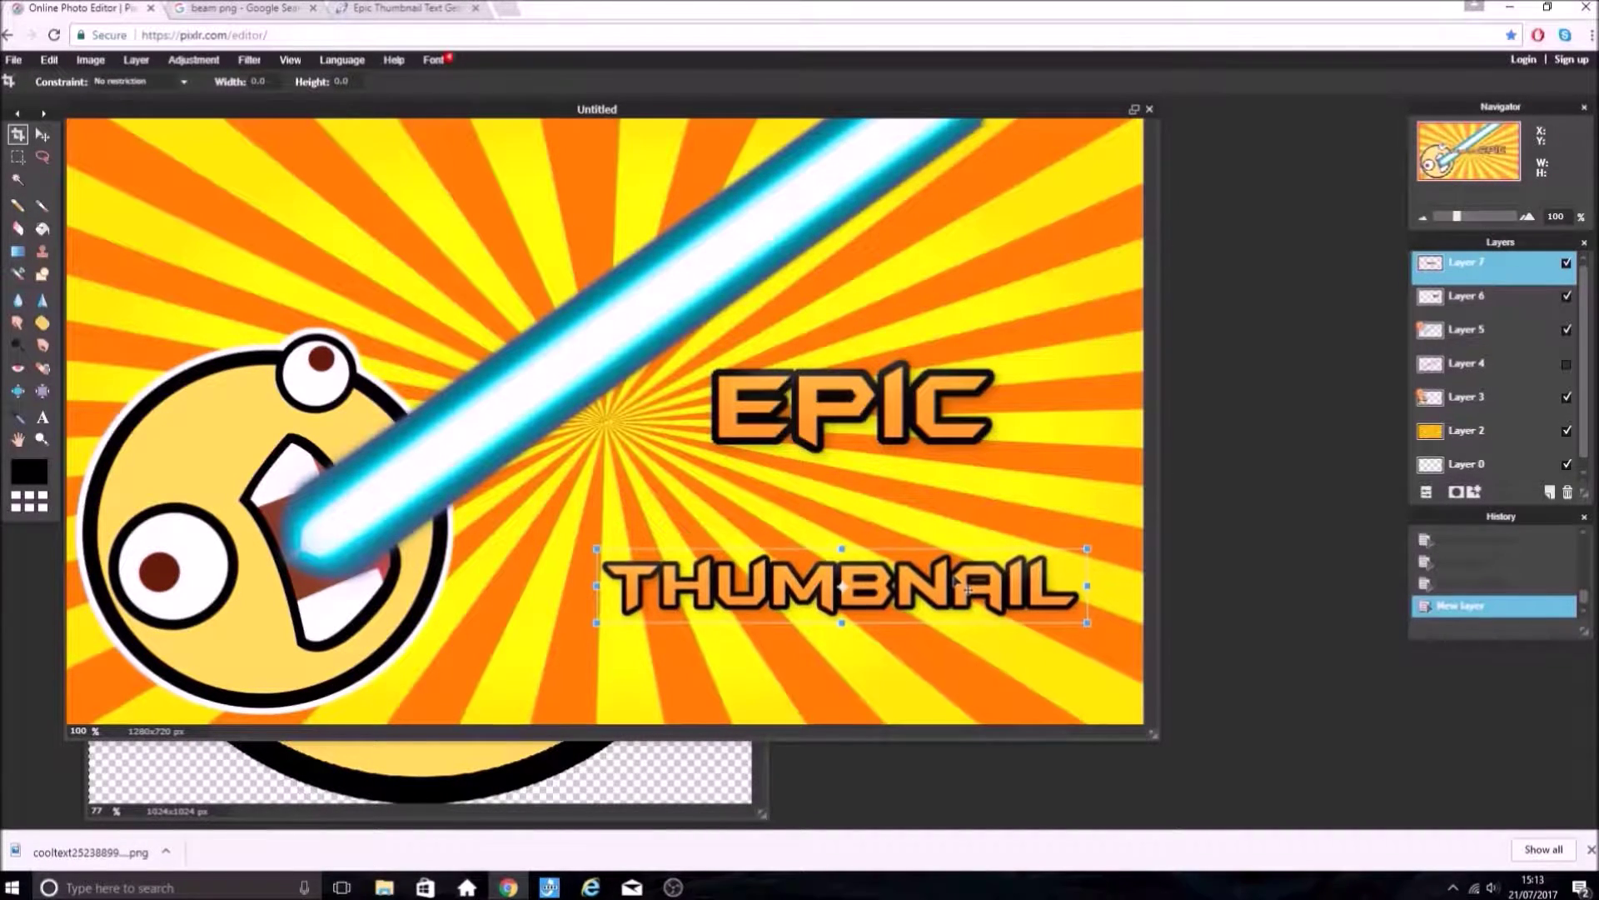
drag(1089, 548, 1122, 544)
drag(1029, 583, 1020, 585)
click(1220, 699)
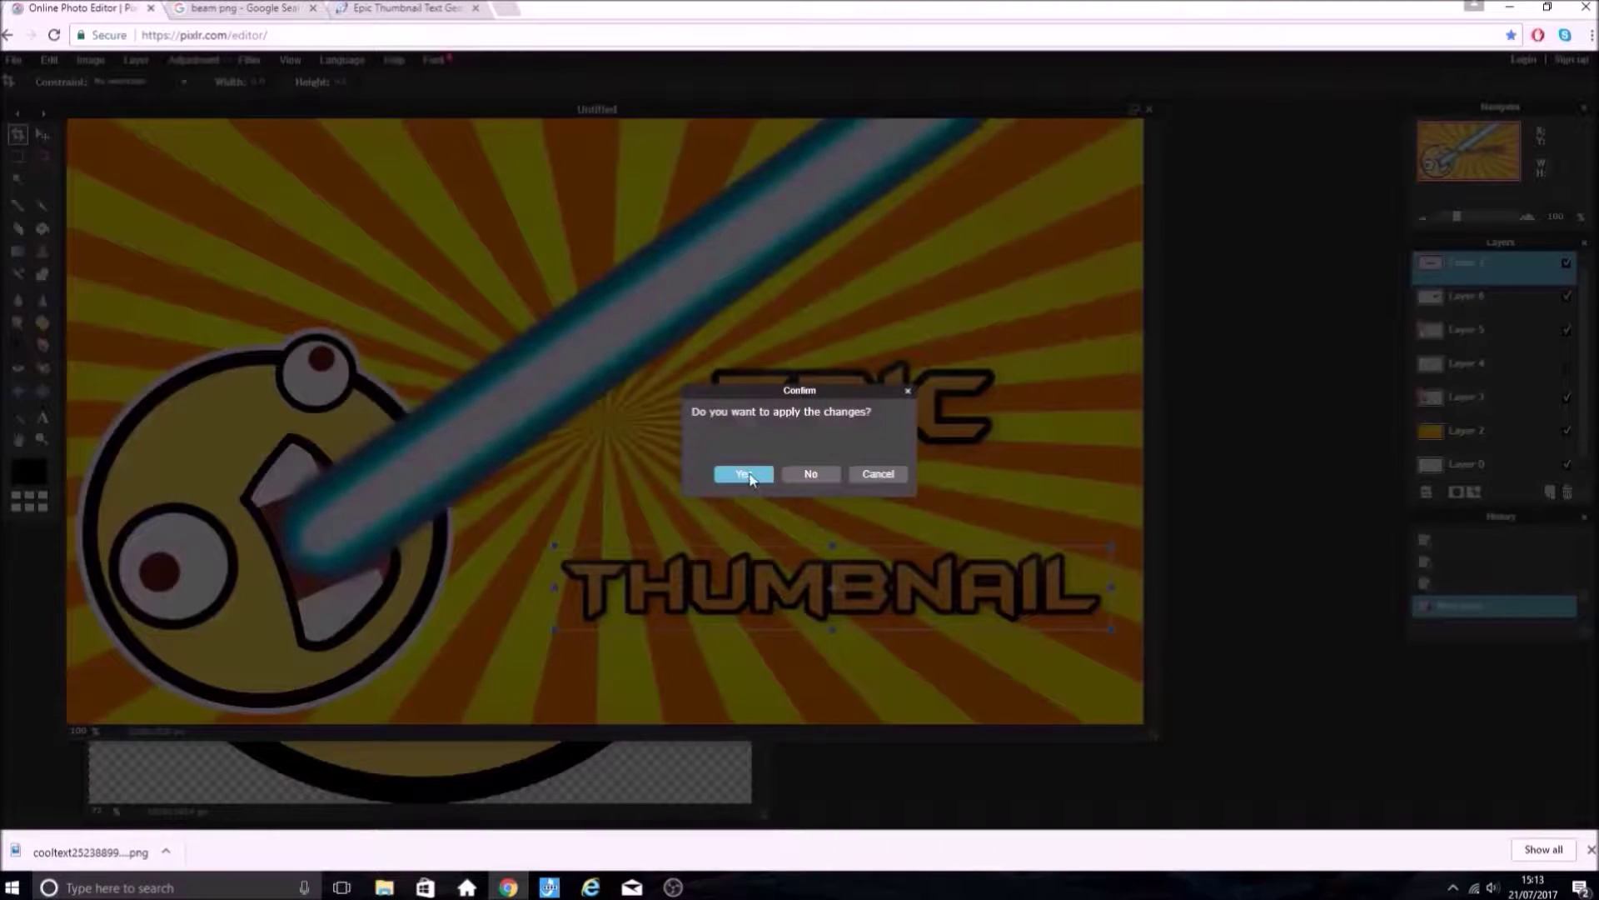
click(747, 475)
- Move the "EPIC" text layer down and slightly left so it sits just above "THUMBNAIL"
click(1475, 302)
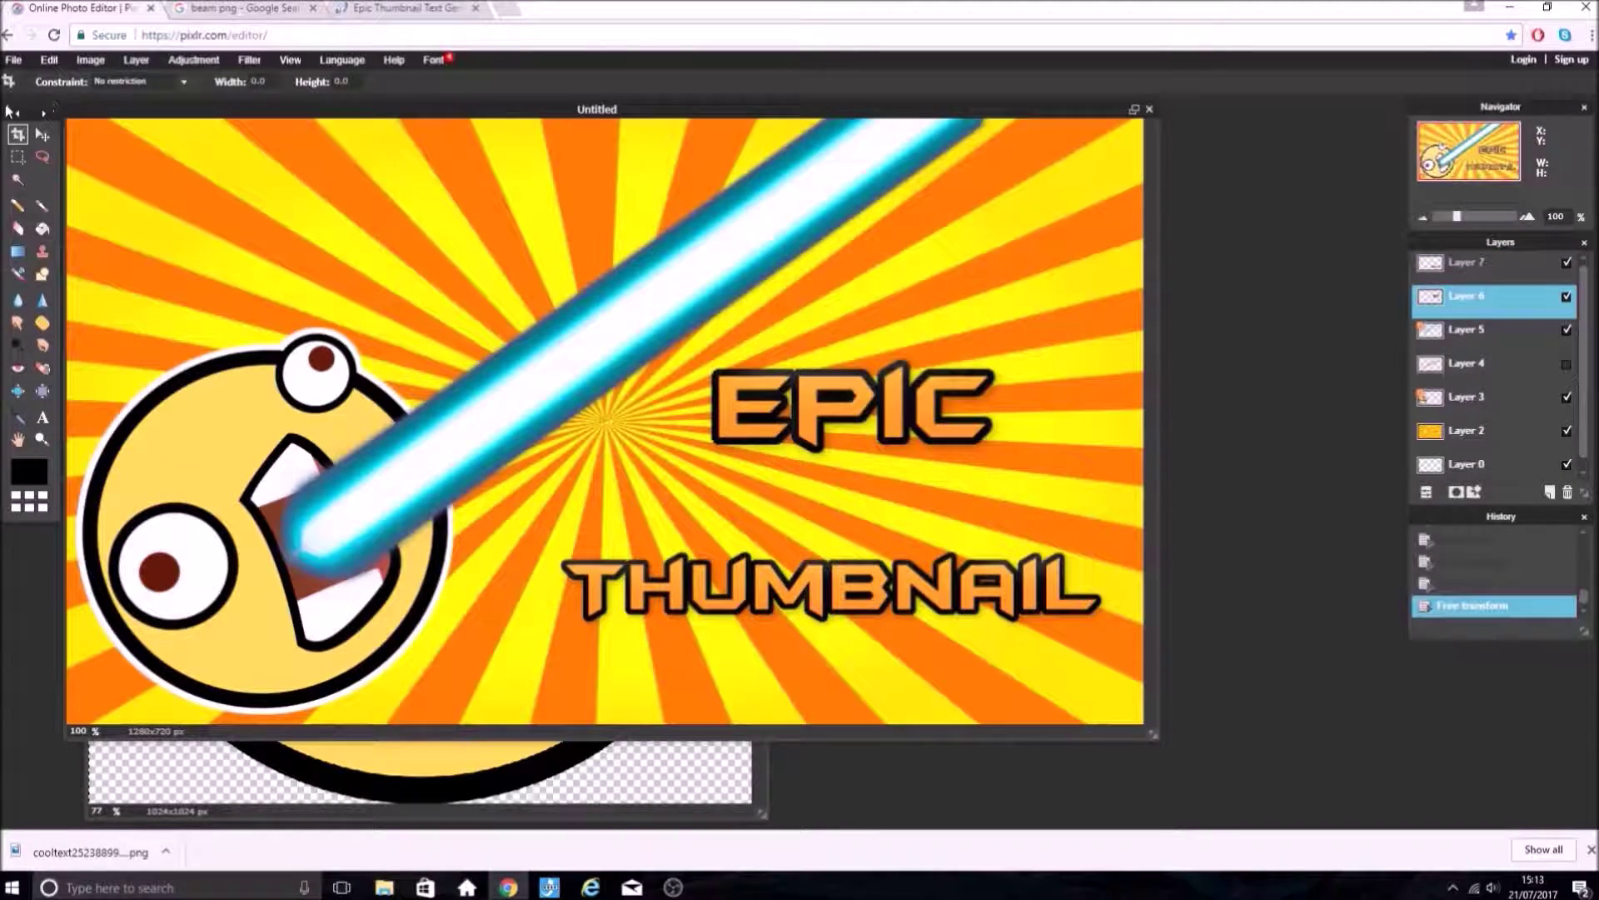
click(1475, 337)
click(1464, 301)
click(1464, 267)
click(1474, 298)
click(41, 134)
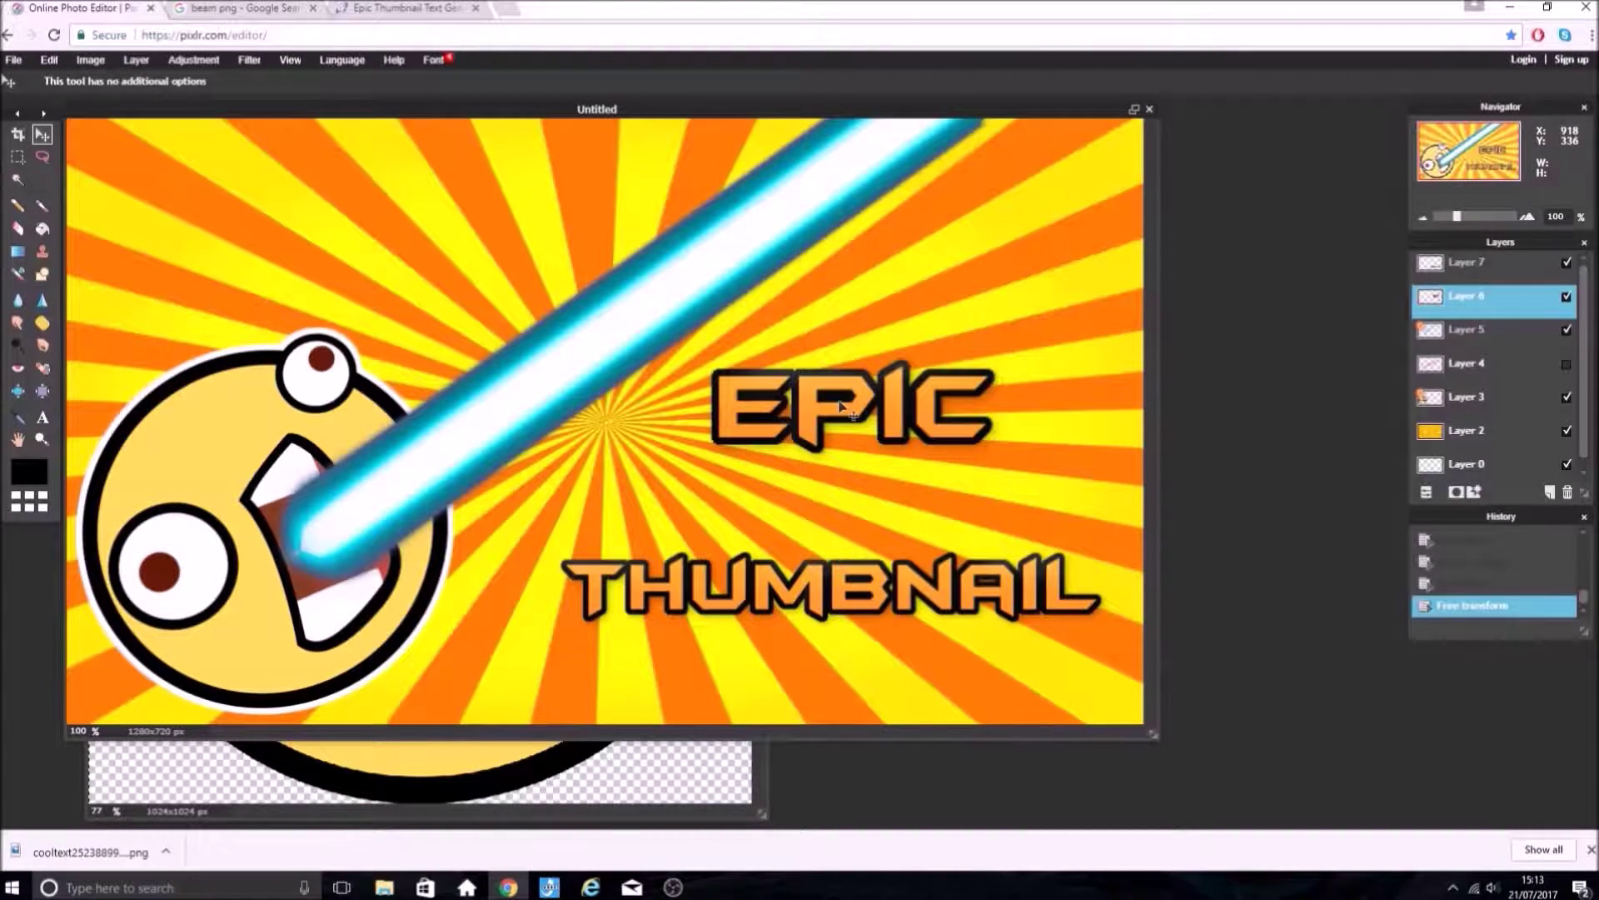
drag(840, 405, 788, 491)
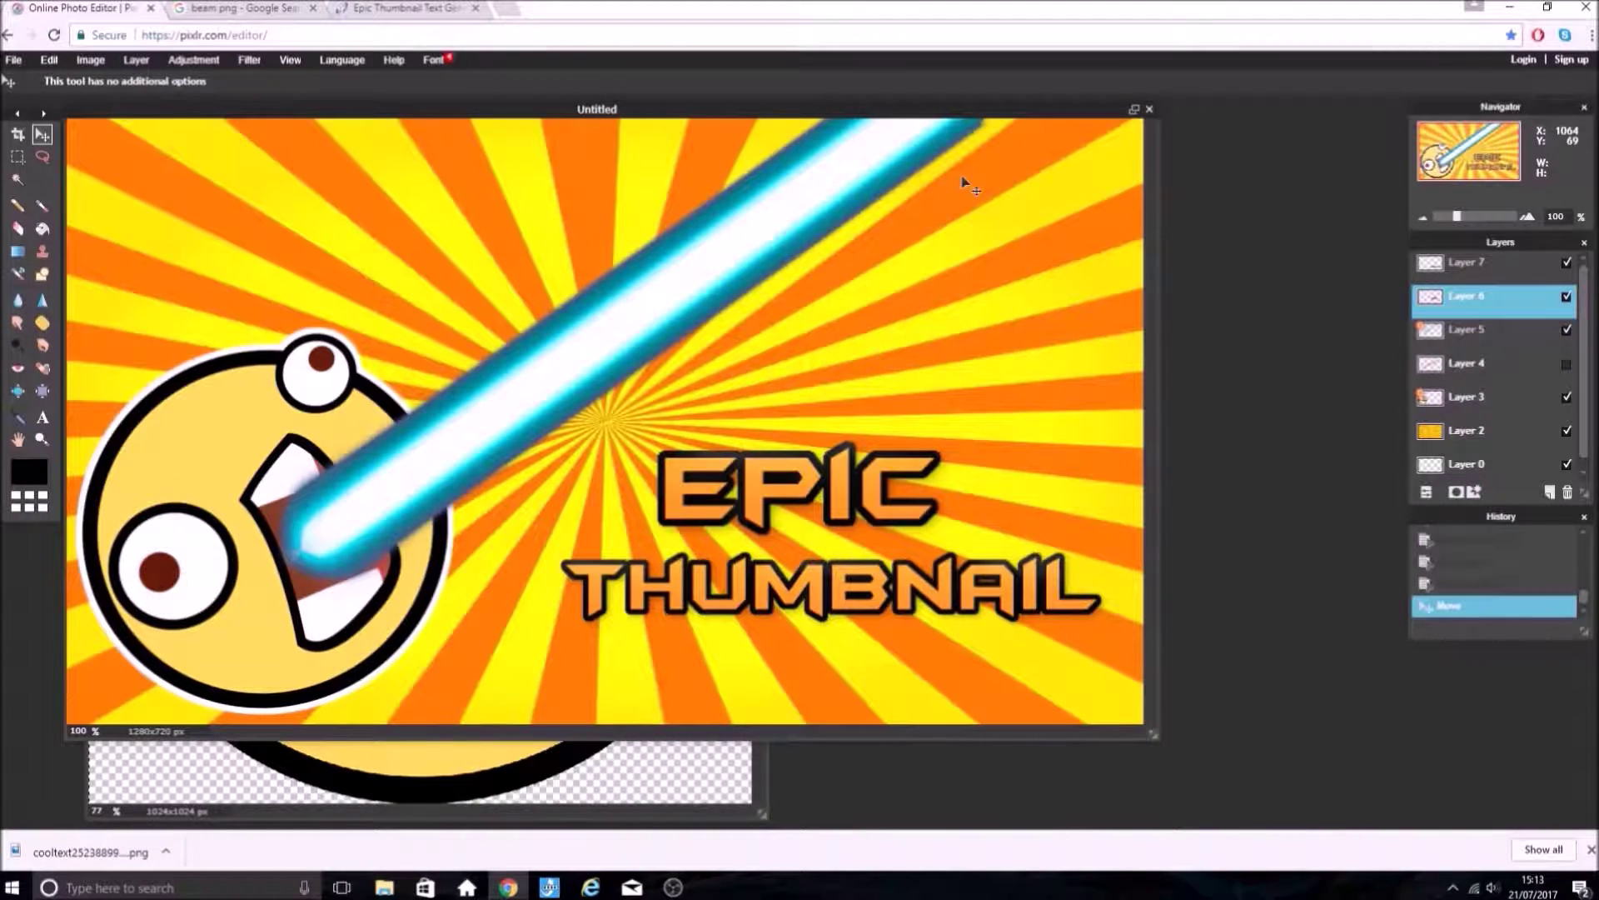
- Open the profile pick12 image from the Pictures folder and copy it into the thumbnail as a new layer
click(14, 62)
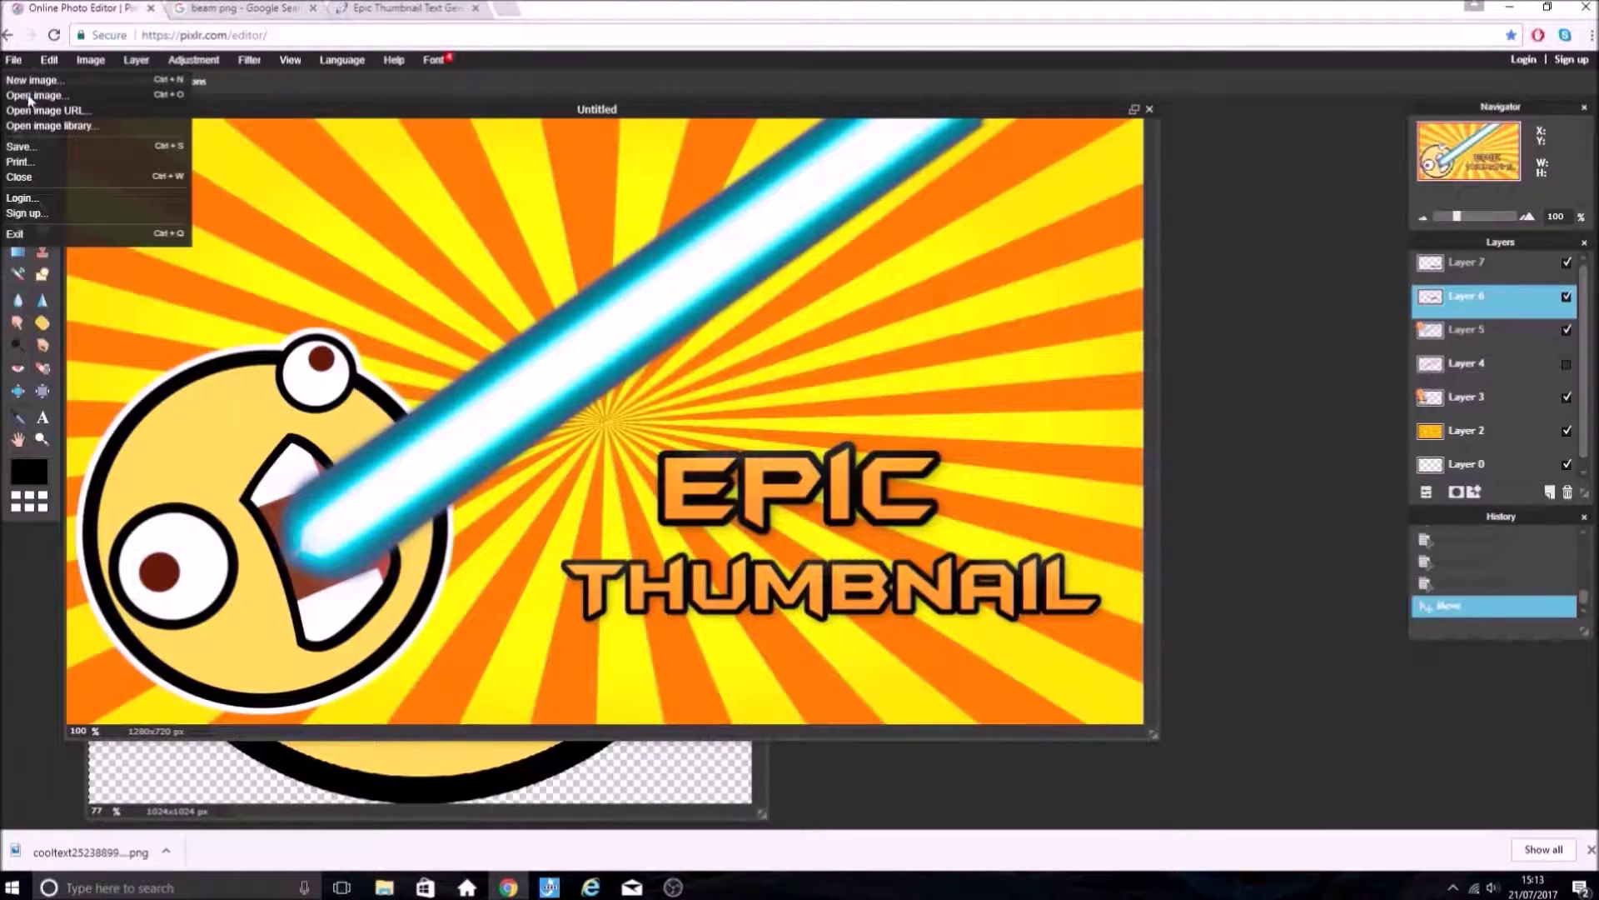
click(33, 104)
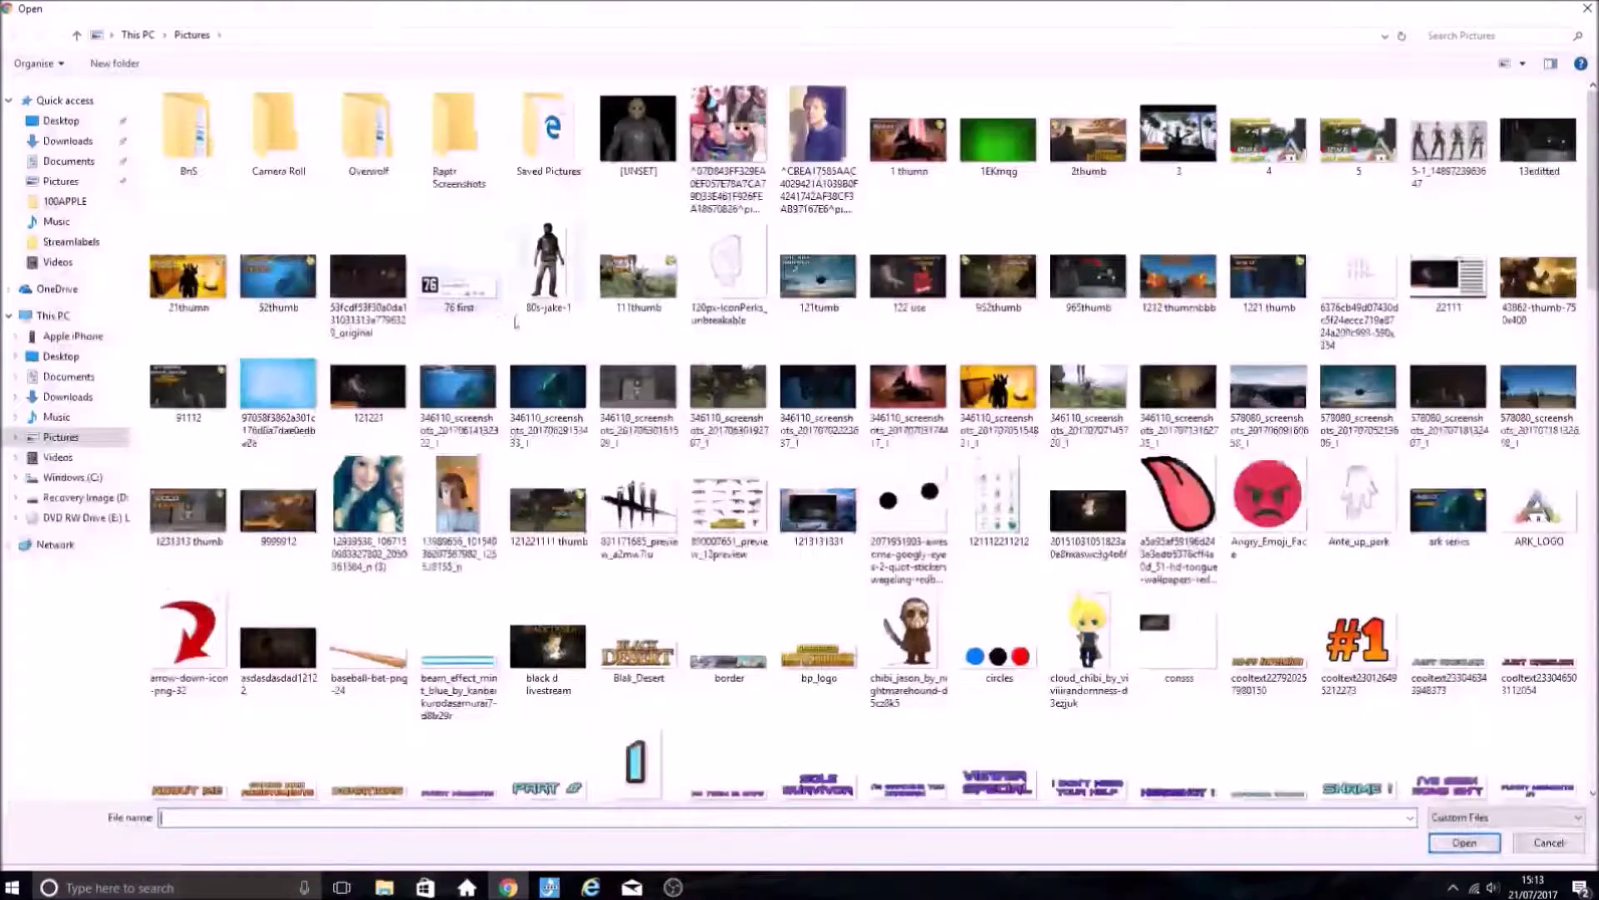
scroll(847, 391, down, 5)
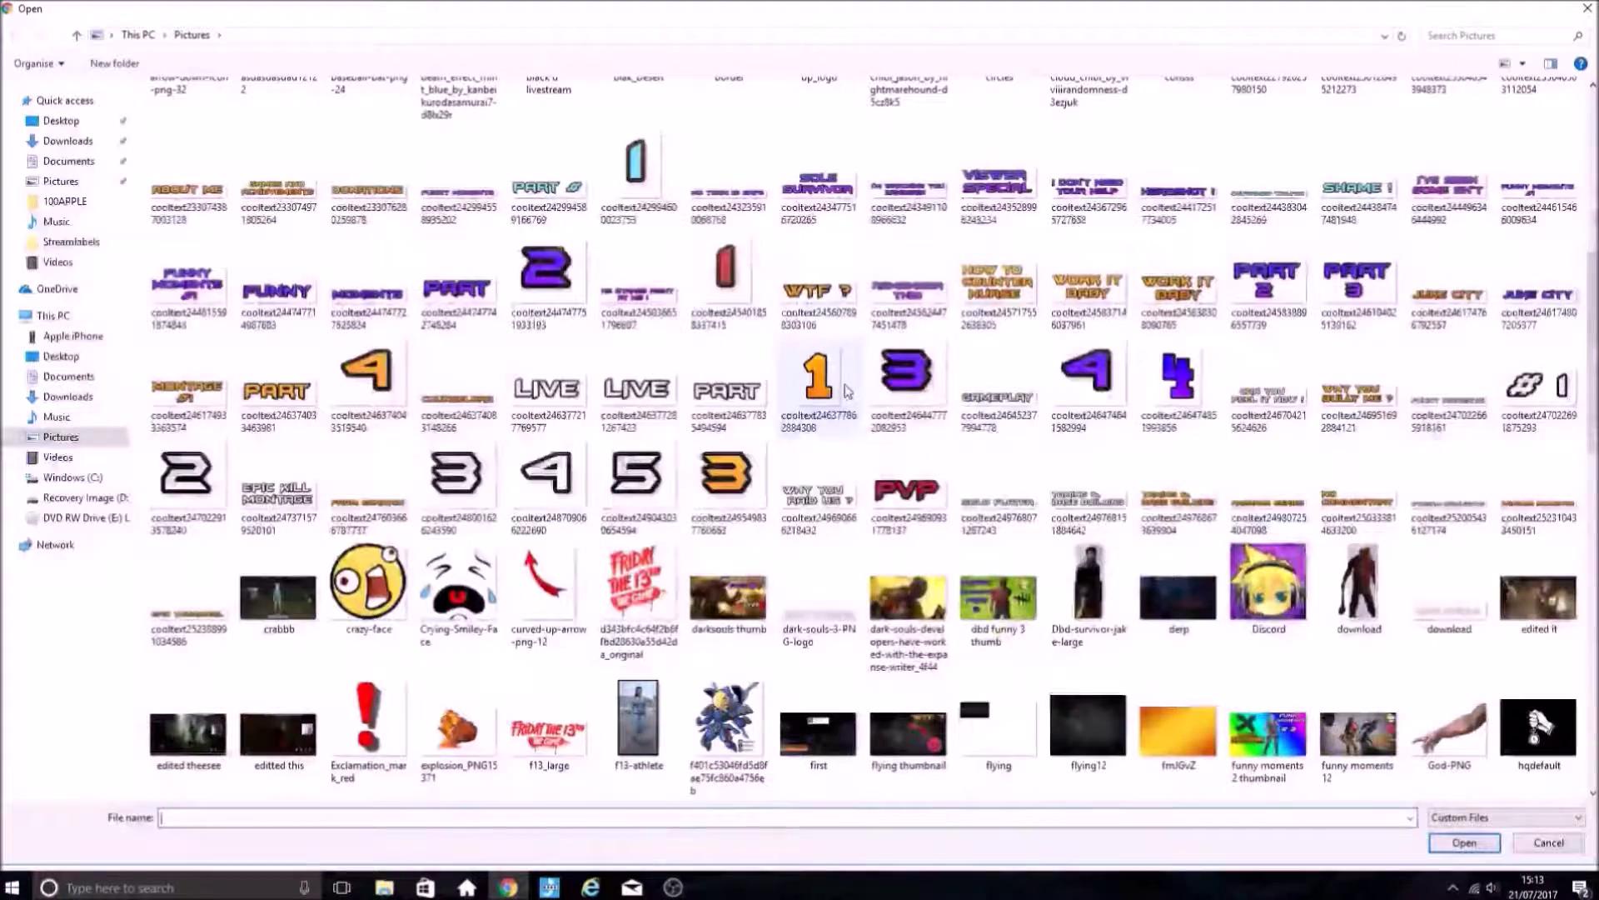
scroll(847, 392, down, 4)
click(1454, 748)
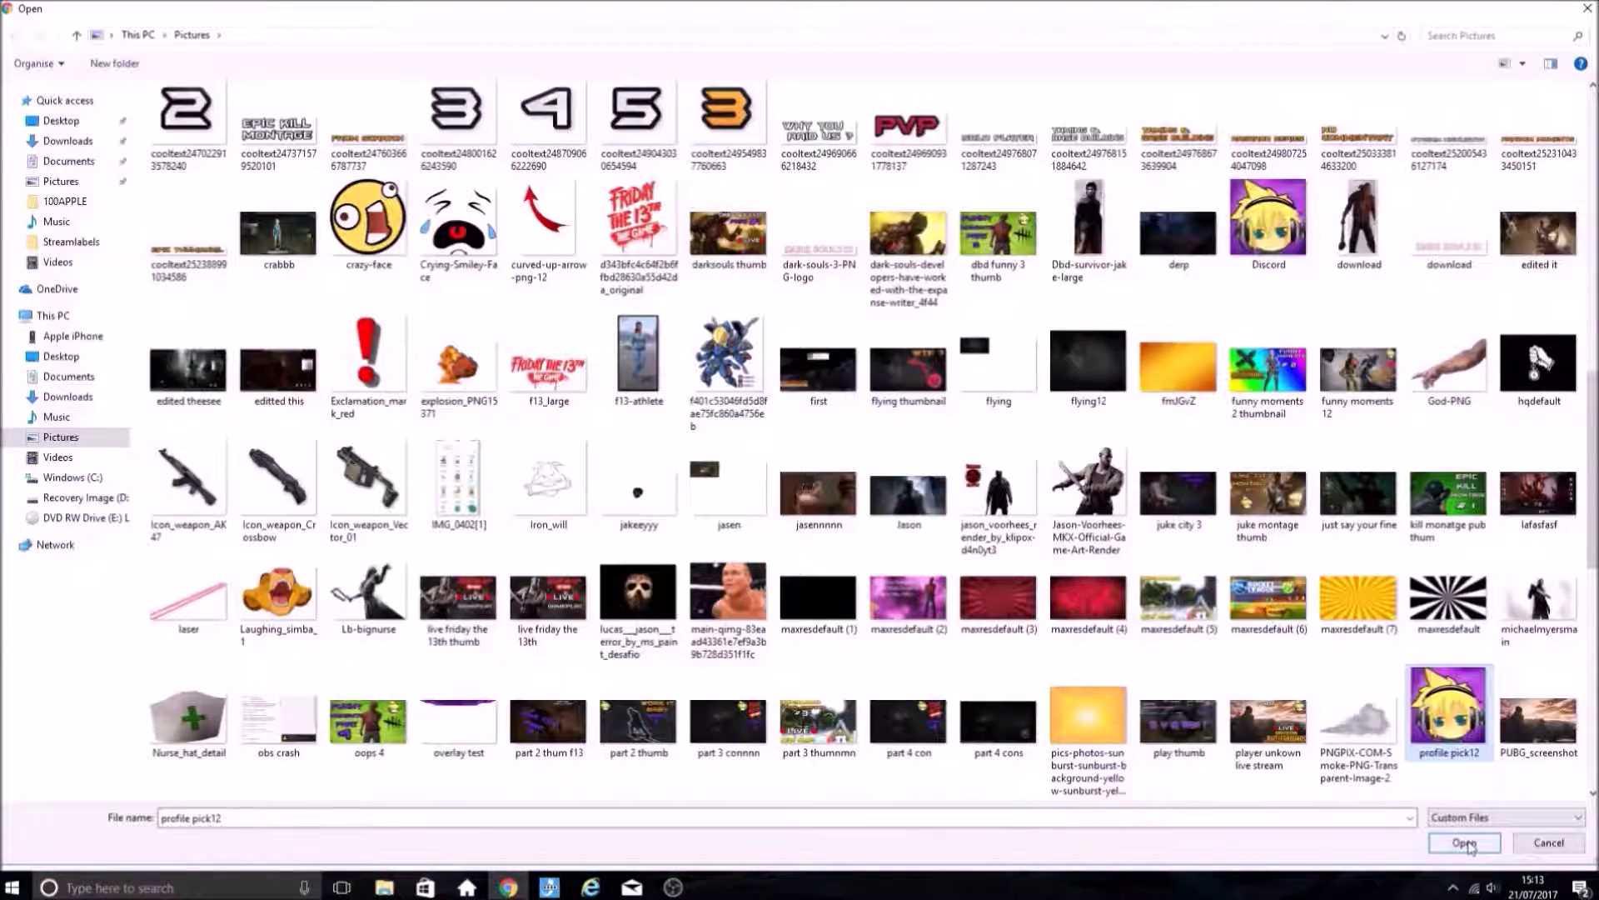
click(1465, 843)
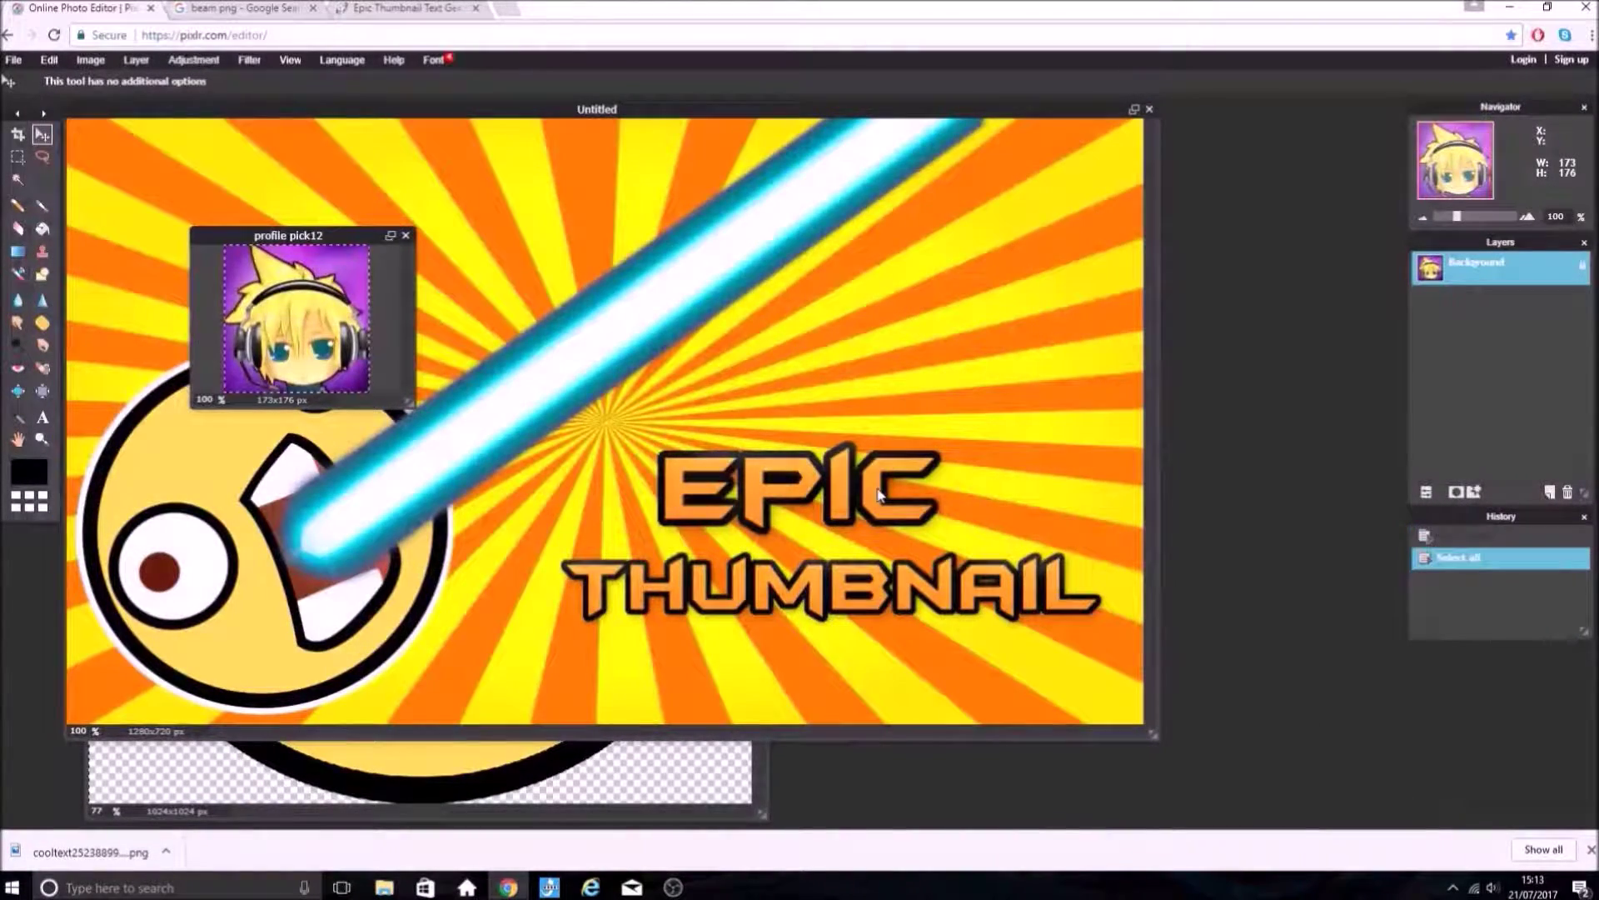
key(ctrl+c)
click(767, 329)
key(ctrl+v)
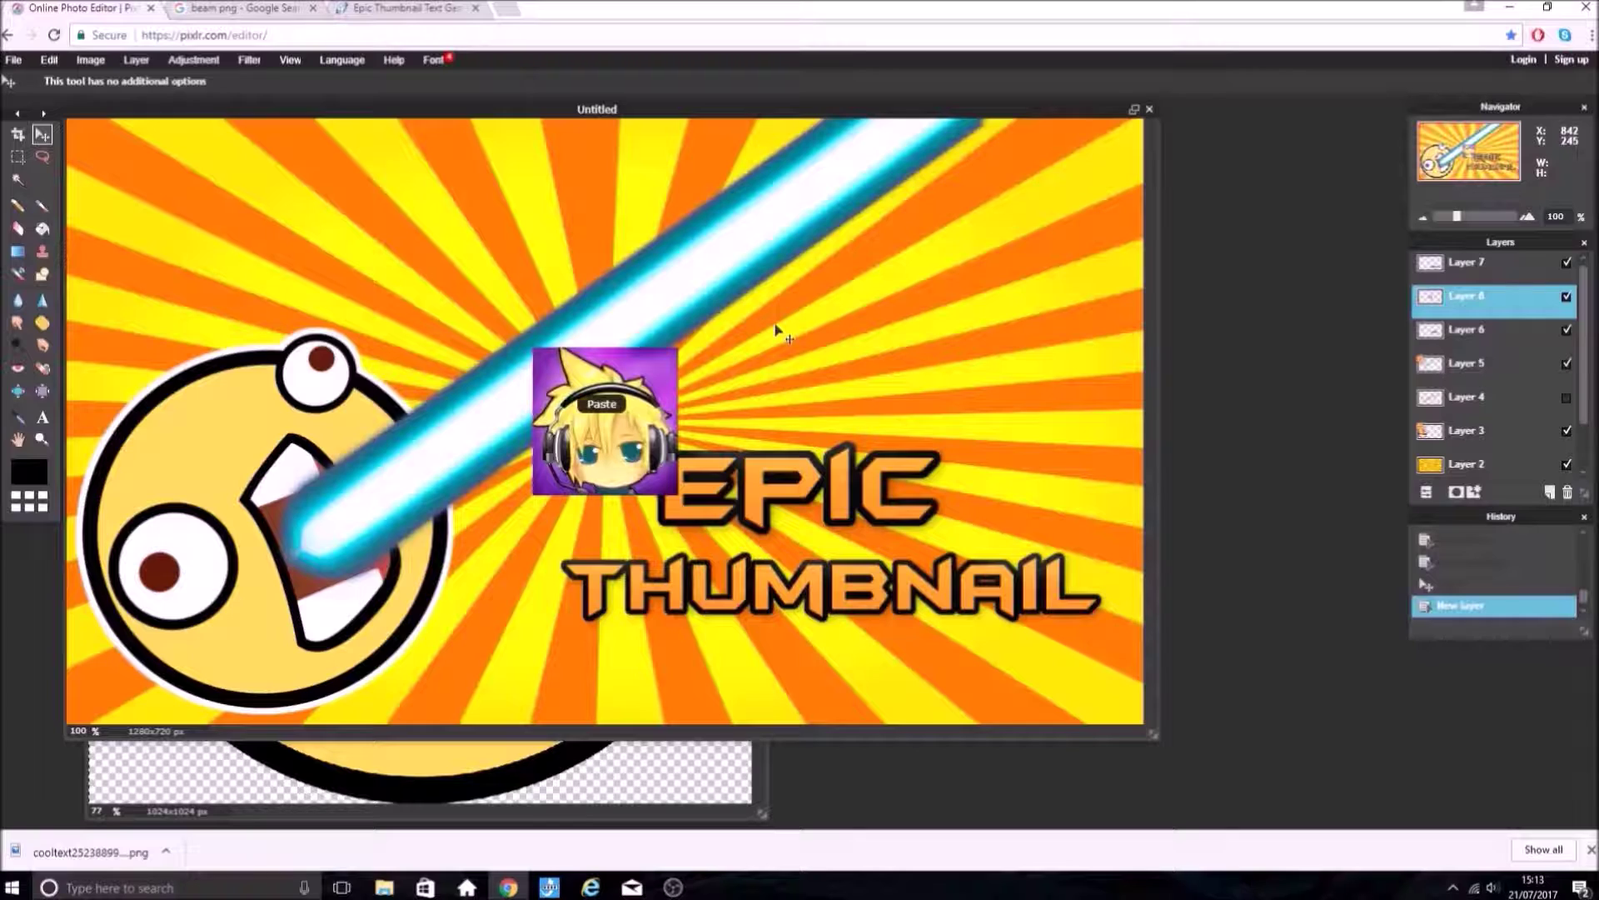
- Free transform the pasted profile picture to roughly three times its size and raise its layer above all others
click(59, 60)
click(96, 195)
drag(681, 343, 963, 173)
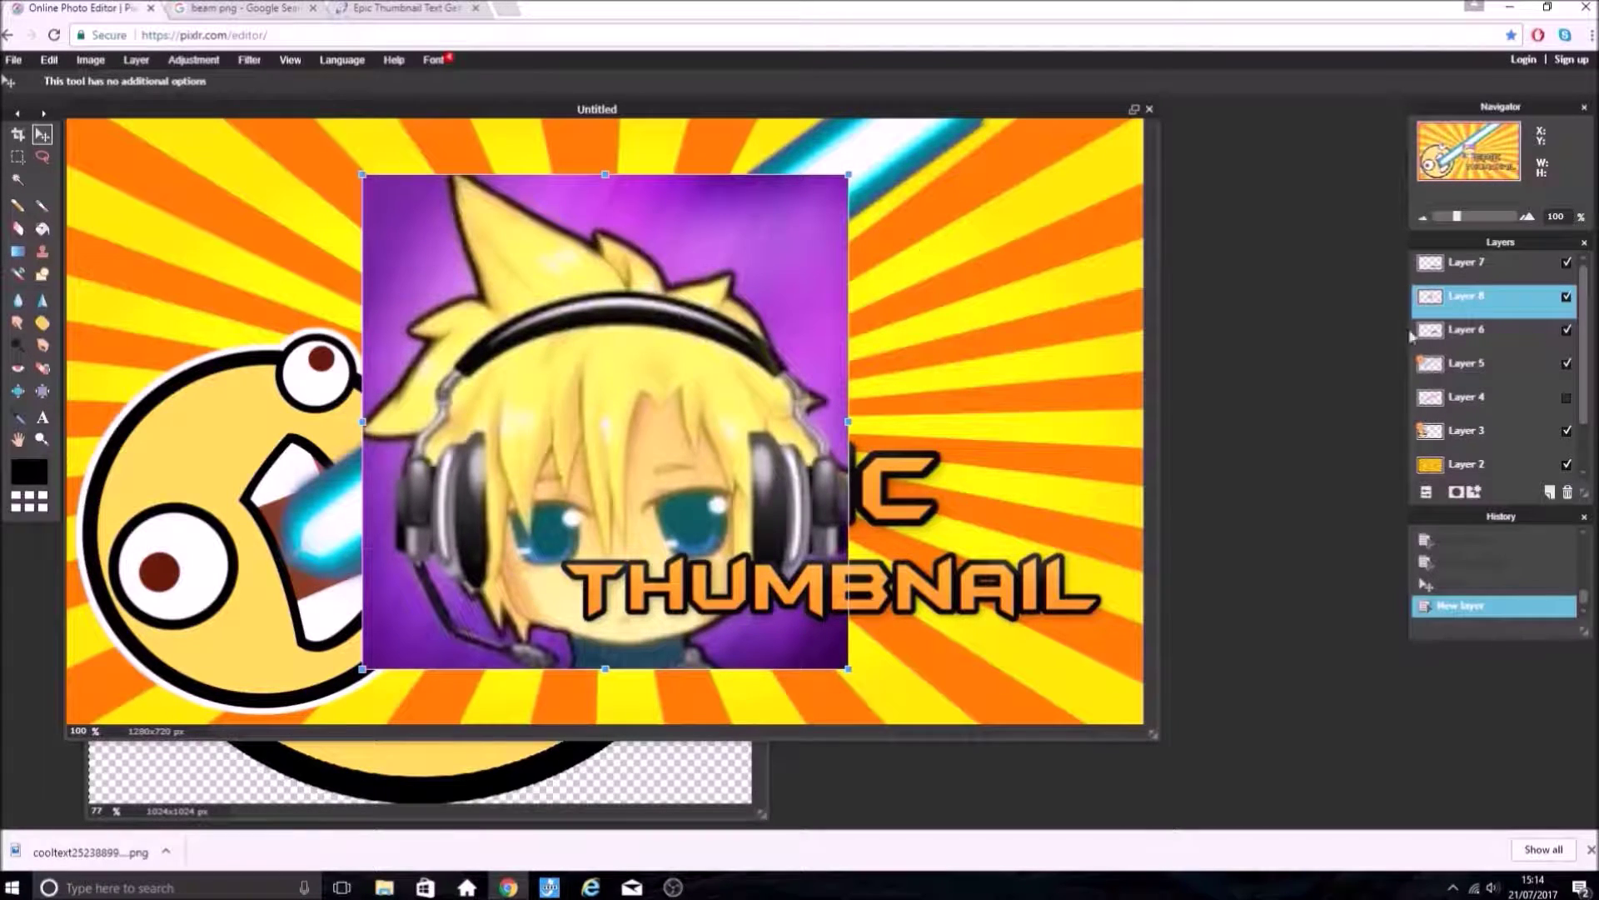
click(1073, 350)
click(749, 467)
drag(1511, 308, 1488, 271)
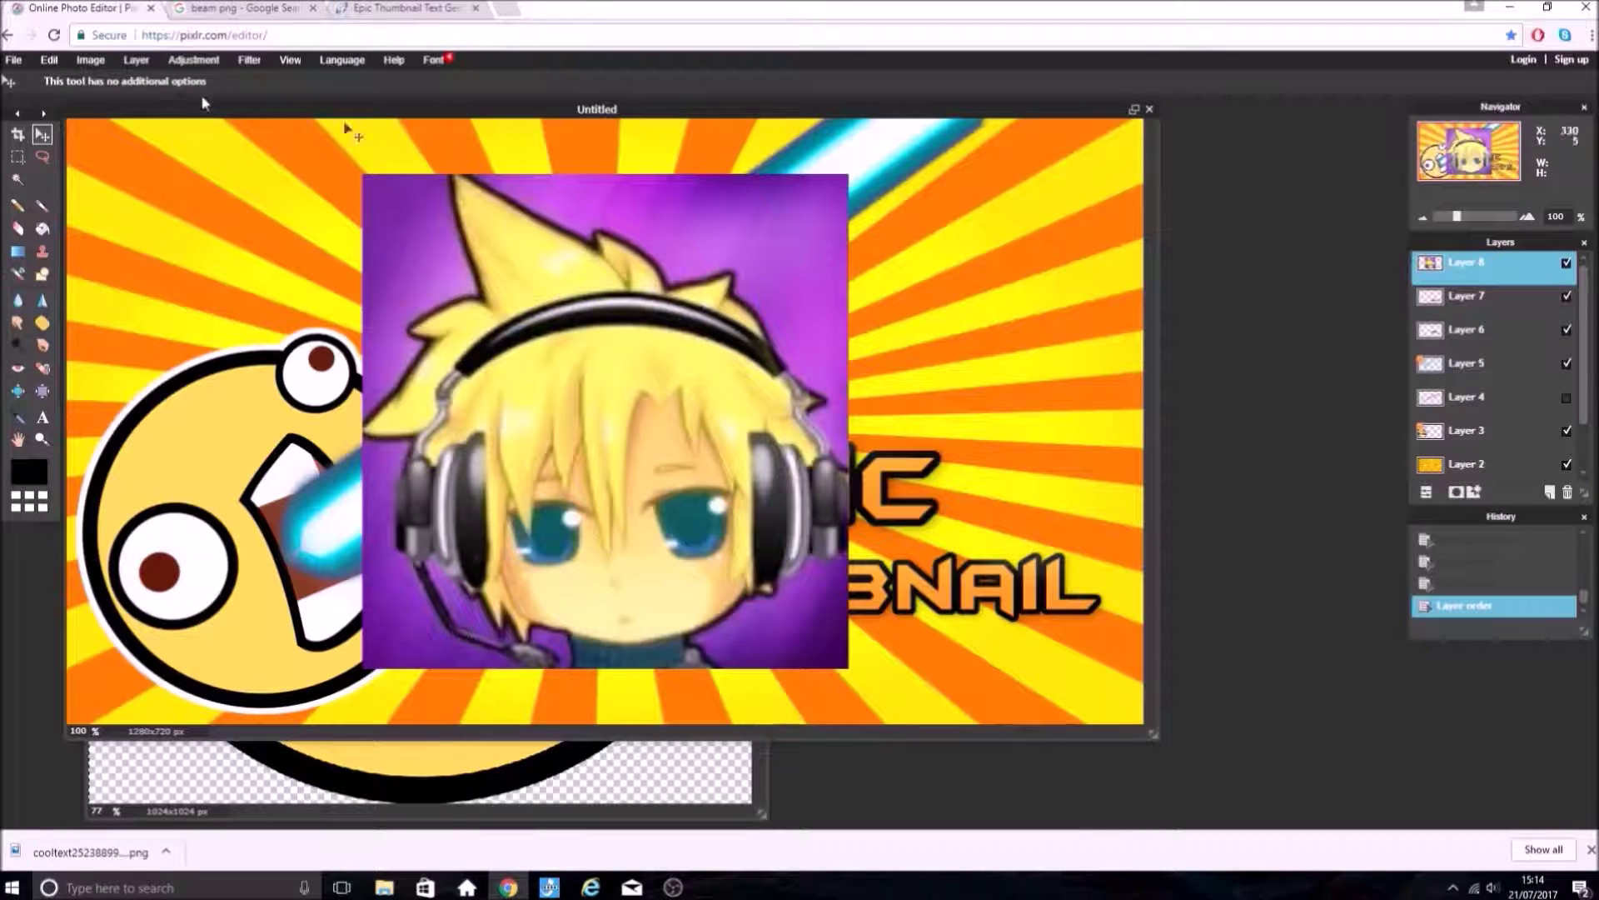
- Erase the purple background at the upper-left part of the profile picture with the Eraser tool, following the hair outline
click(17, 229)
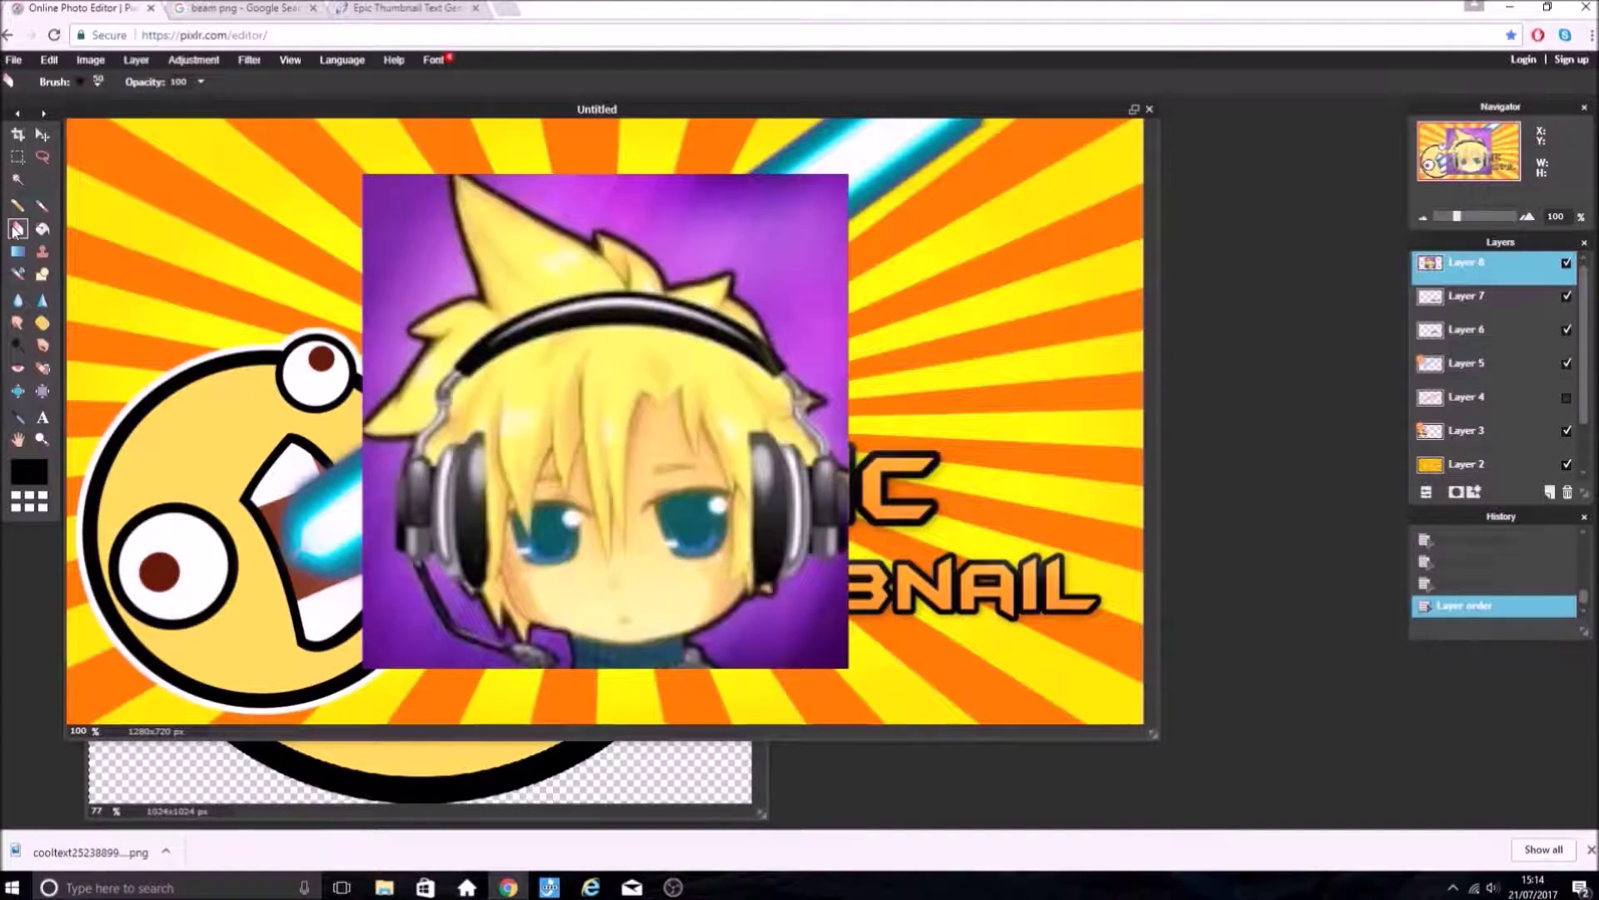
mouse_move(340, 169)
mouse_down()
mouse_move(412, 210)
mouse_move(457, 282)
mouse_move(396, 171)
mouse_move(358, 325)
mouse_up()
mouse_move(359, 200)
mouse_down()
mouse_move(388, 237)
mouse_move(367, 275)
mouse_move(392, 233)
mouse_move(373, 344)
mouse_move(396, 350)
mouse_move(391, 374)
mouse_move(354, 416)
mouse_move(304, 367)
mouse_up()
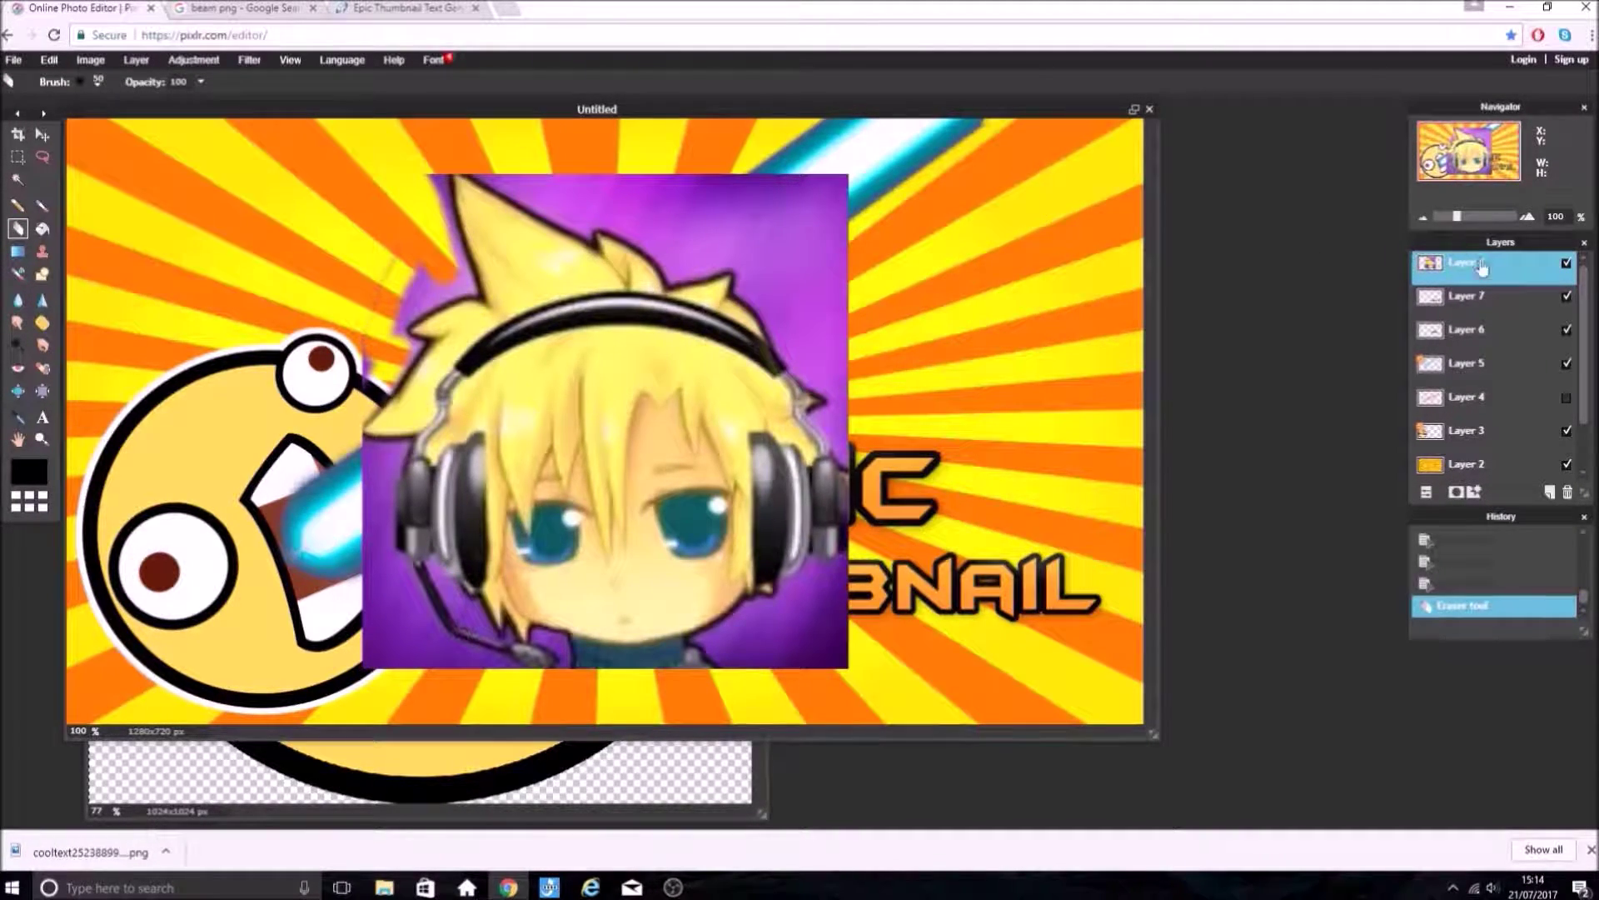
- Hide the profile picture layer with the purple background, and delete it
right_click(1522, 275)
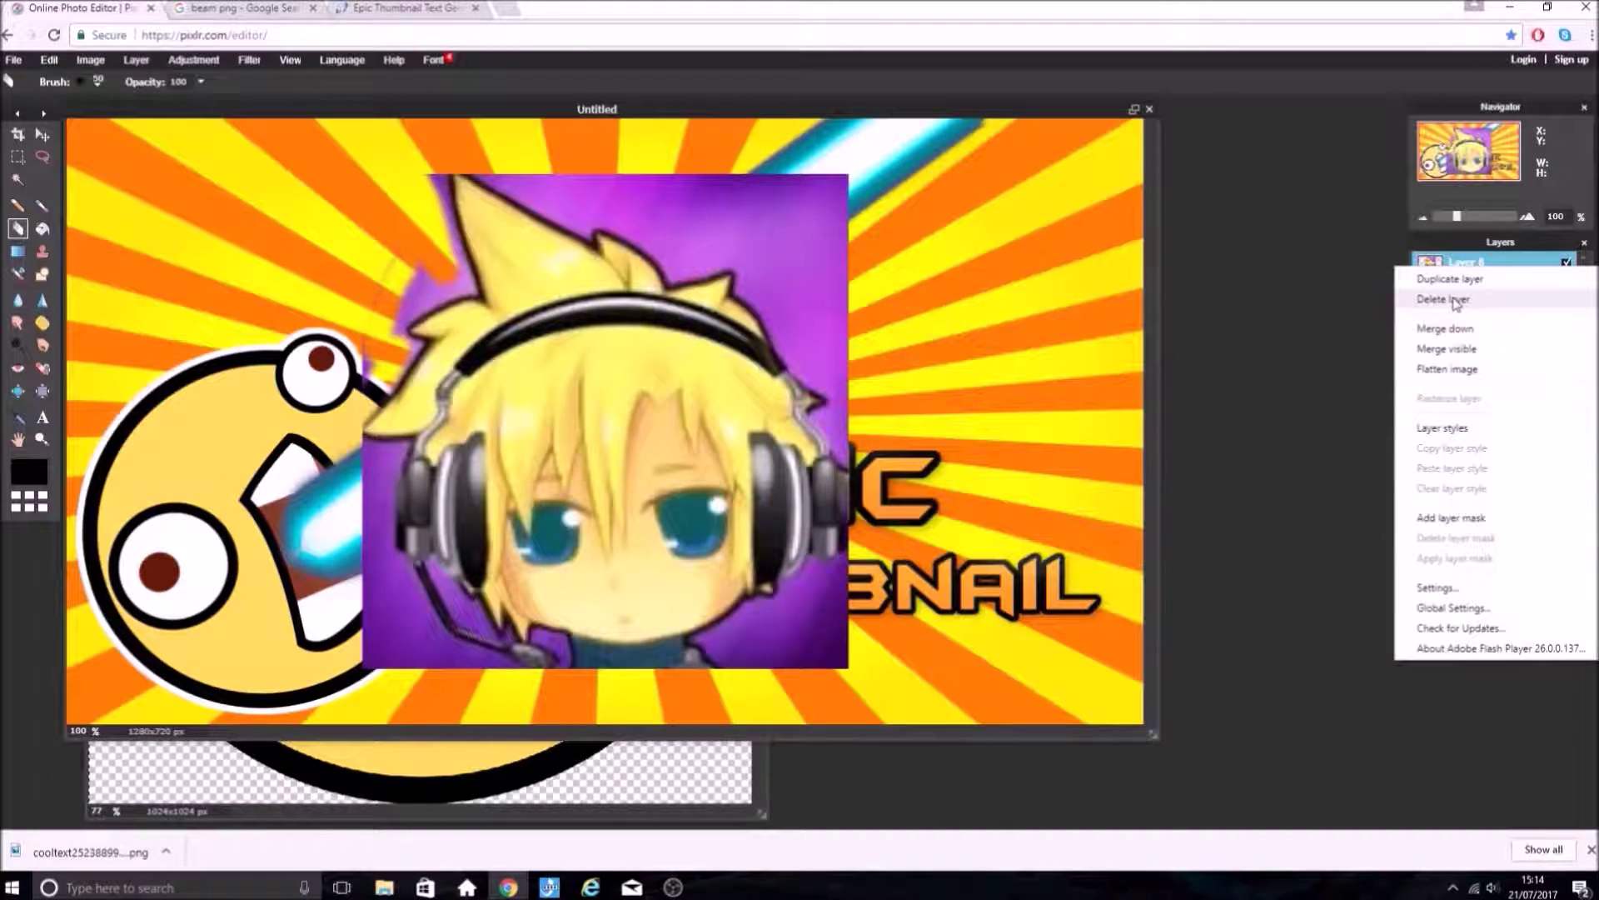
click(1506, 263)
click(1567, 265)
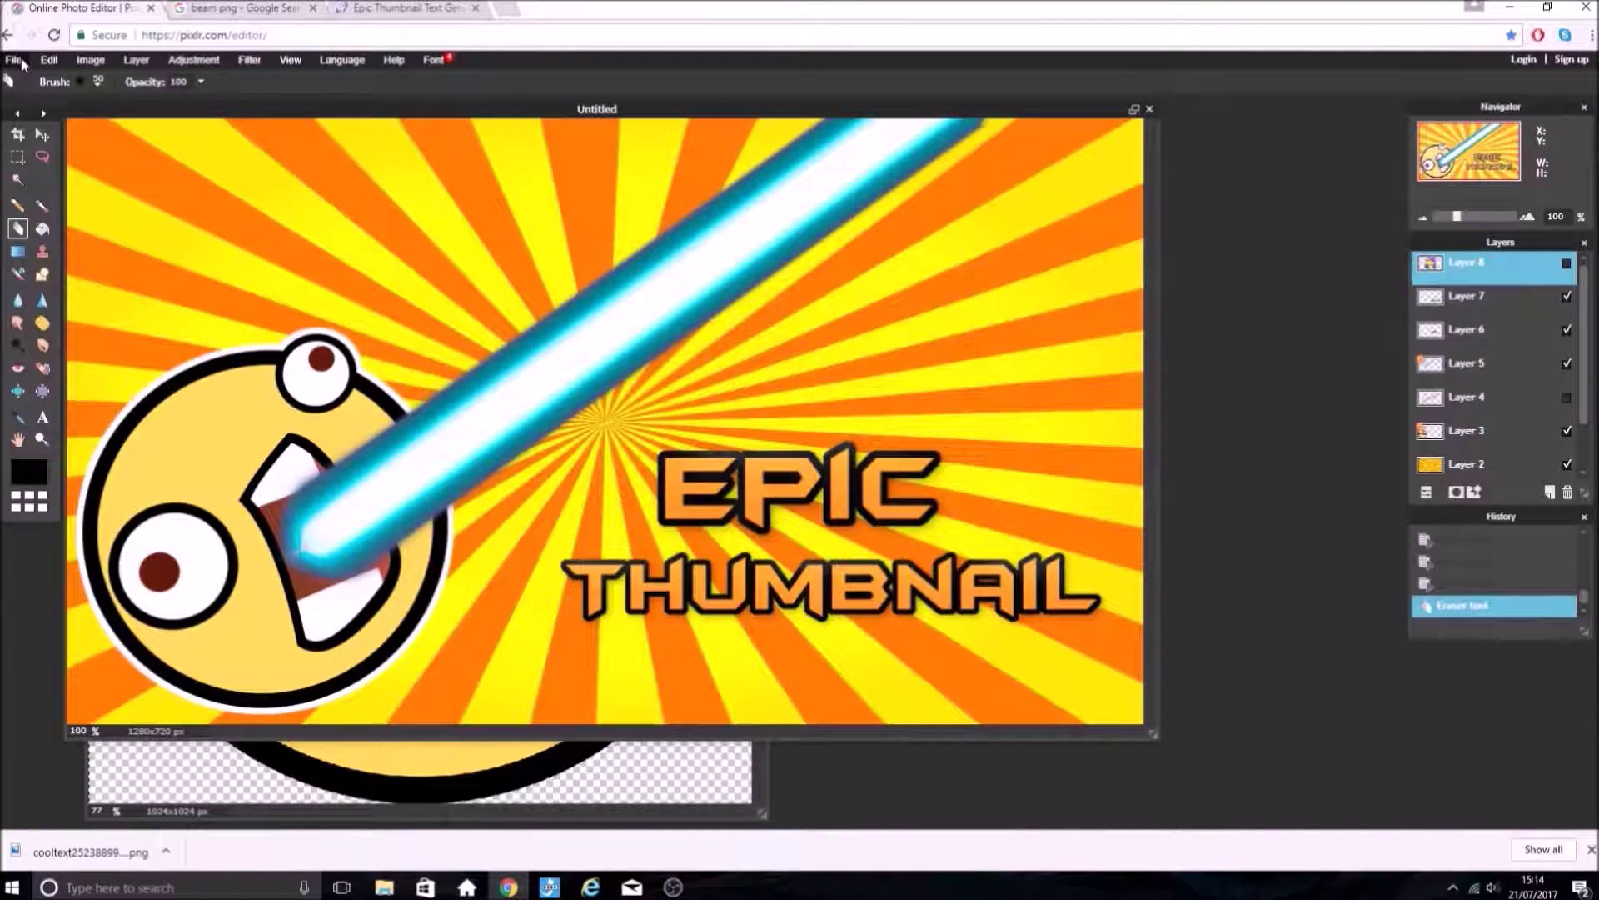
right_click(1475, 275)
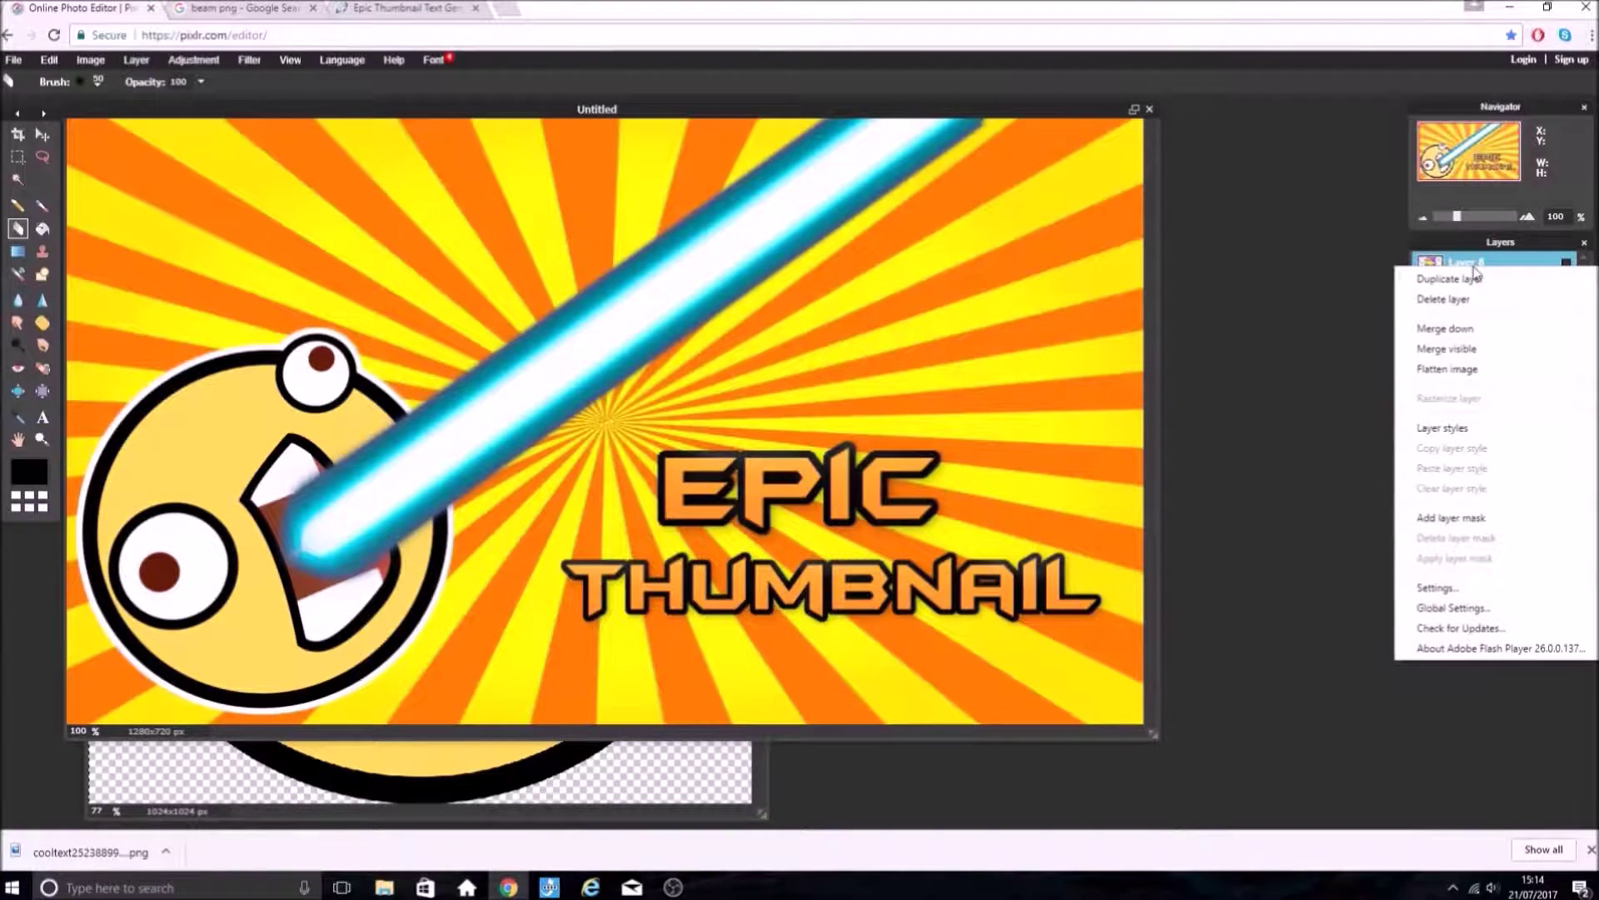
click(1456, 306)
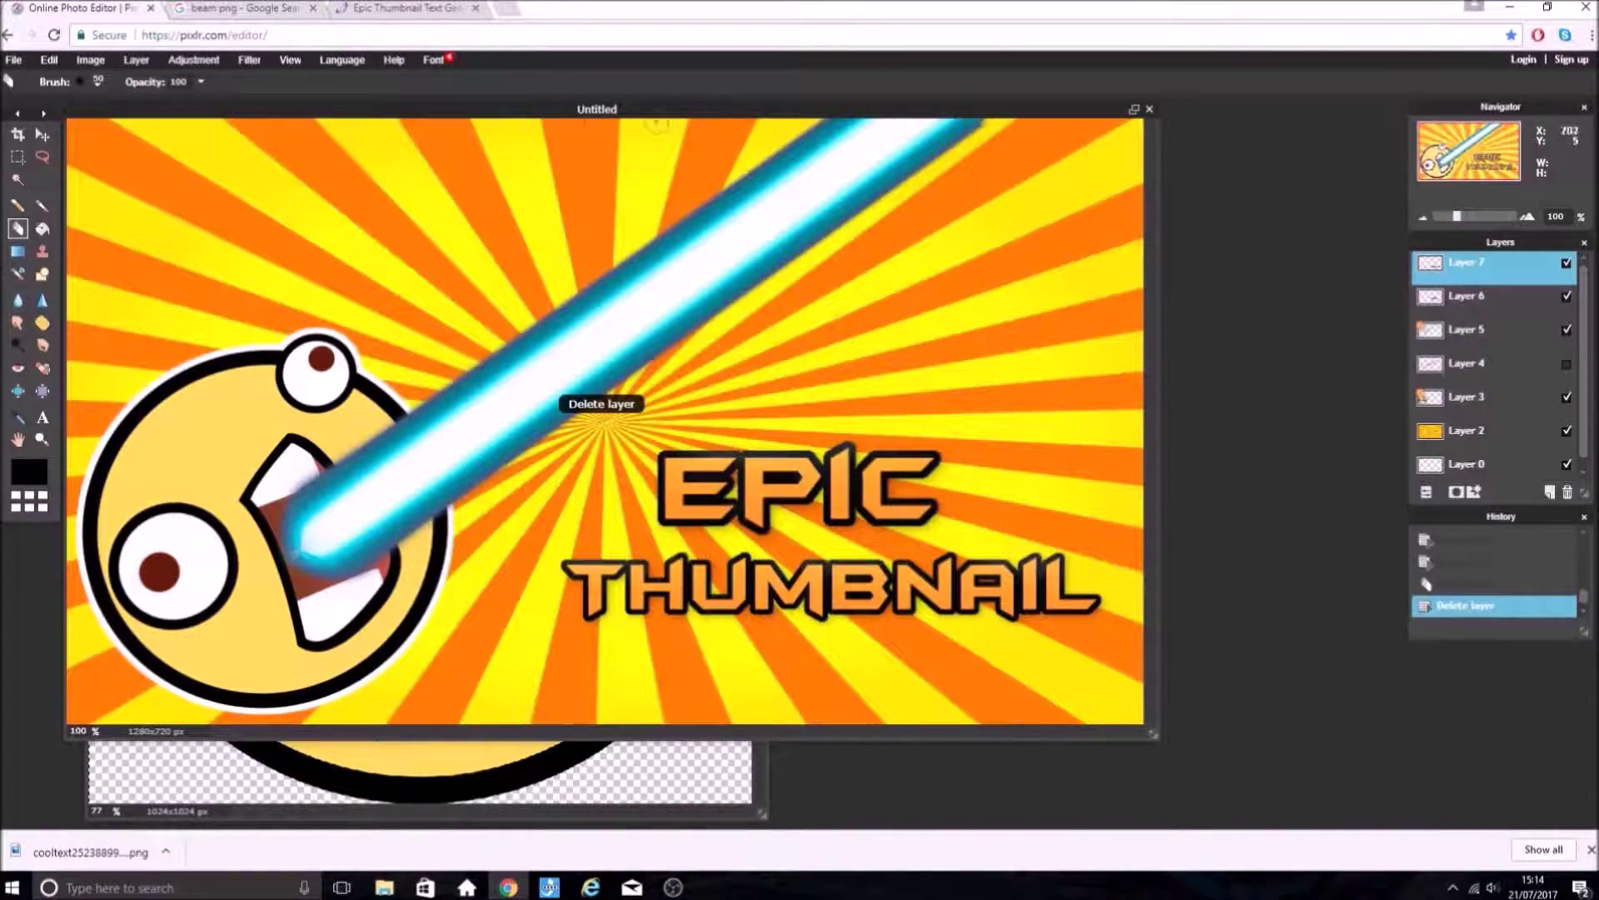
- Open the transparent "use on thumbnail" image from the Pictures folder and copy it into the thumbnail as a new layer
click(20, 62)
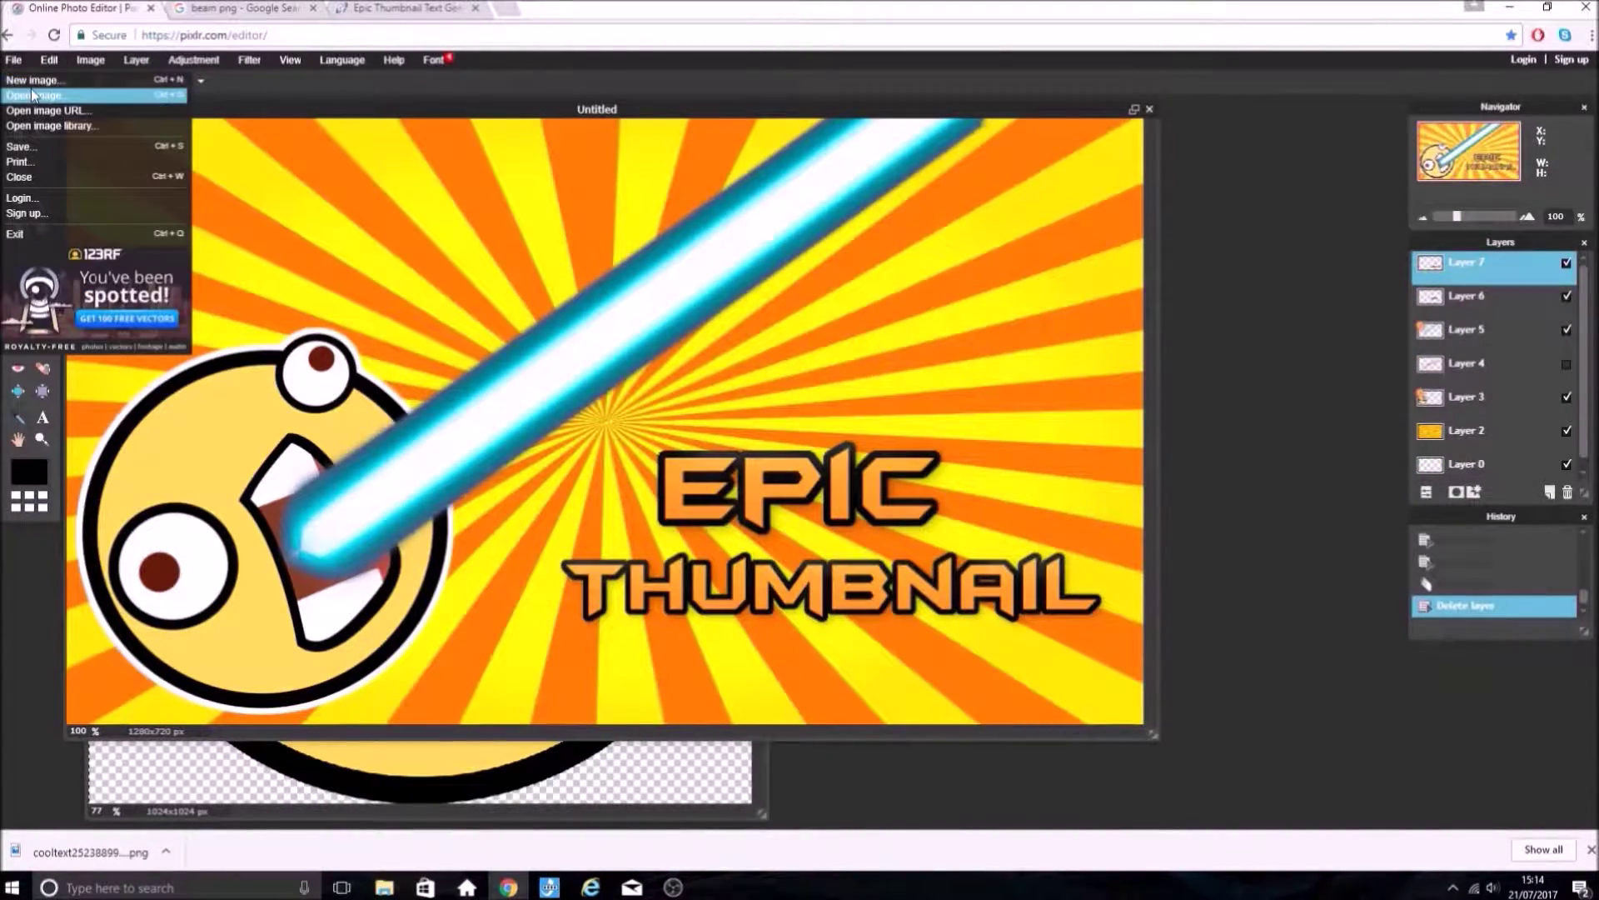
click(31, 91)
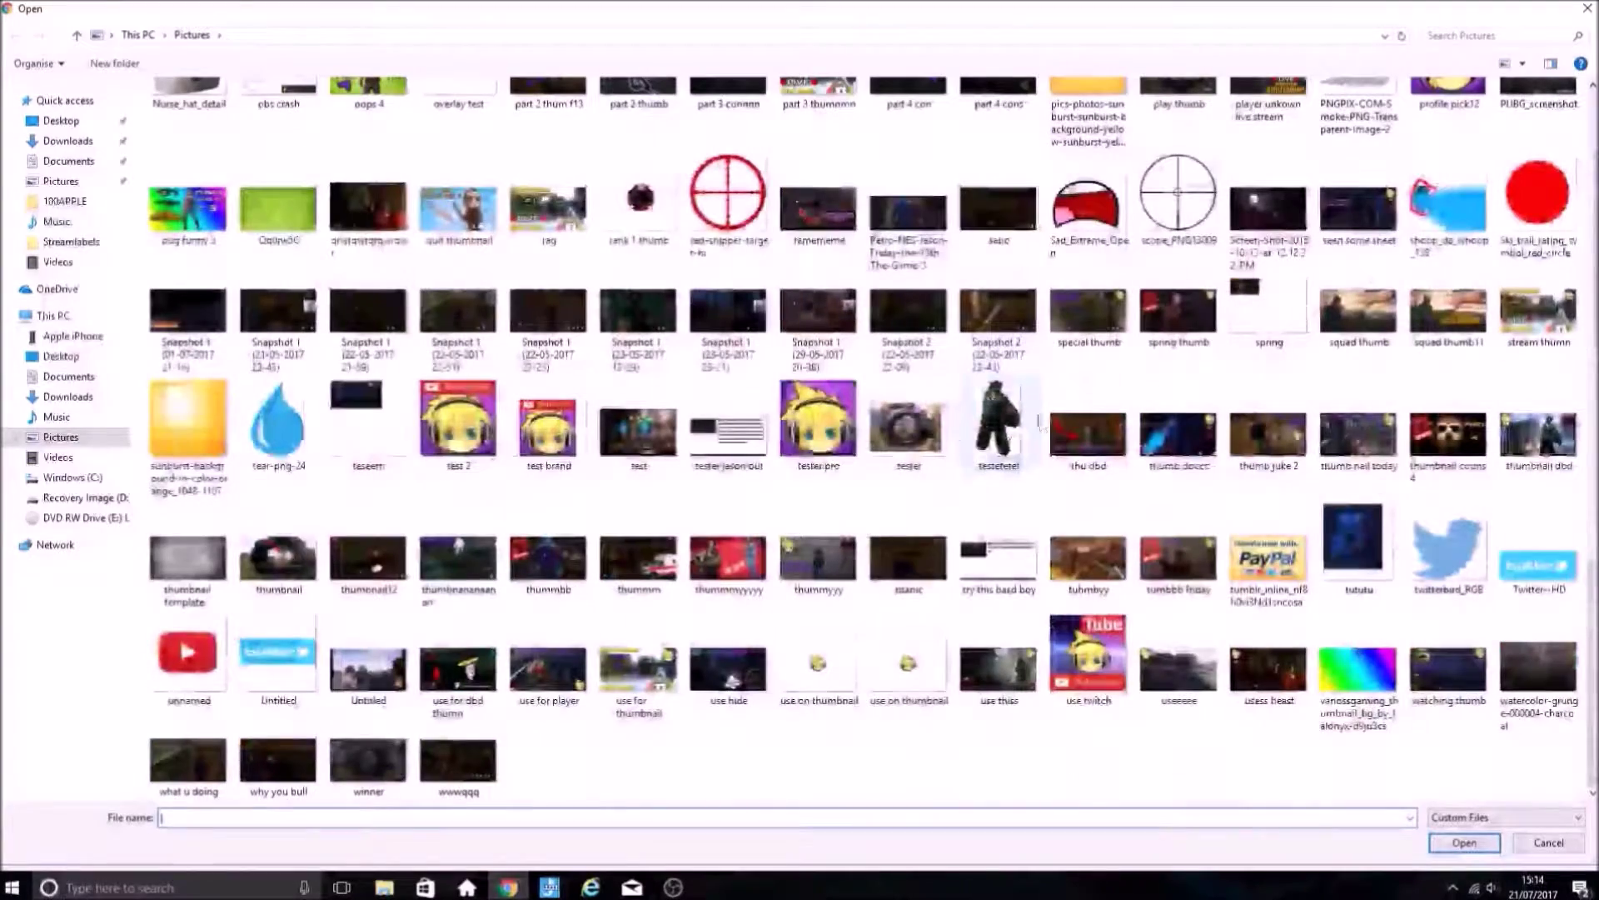
click(909, 662)
click(1471, 841)
key(ctrl+a)
key(ctrl+c)
click(963, 353)
key(ctrl+v)
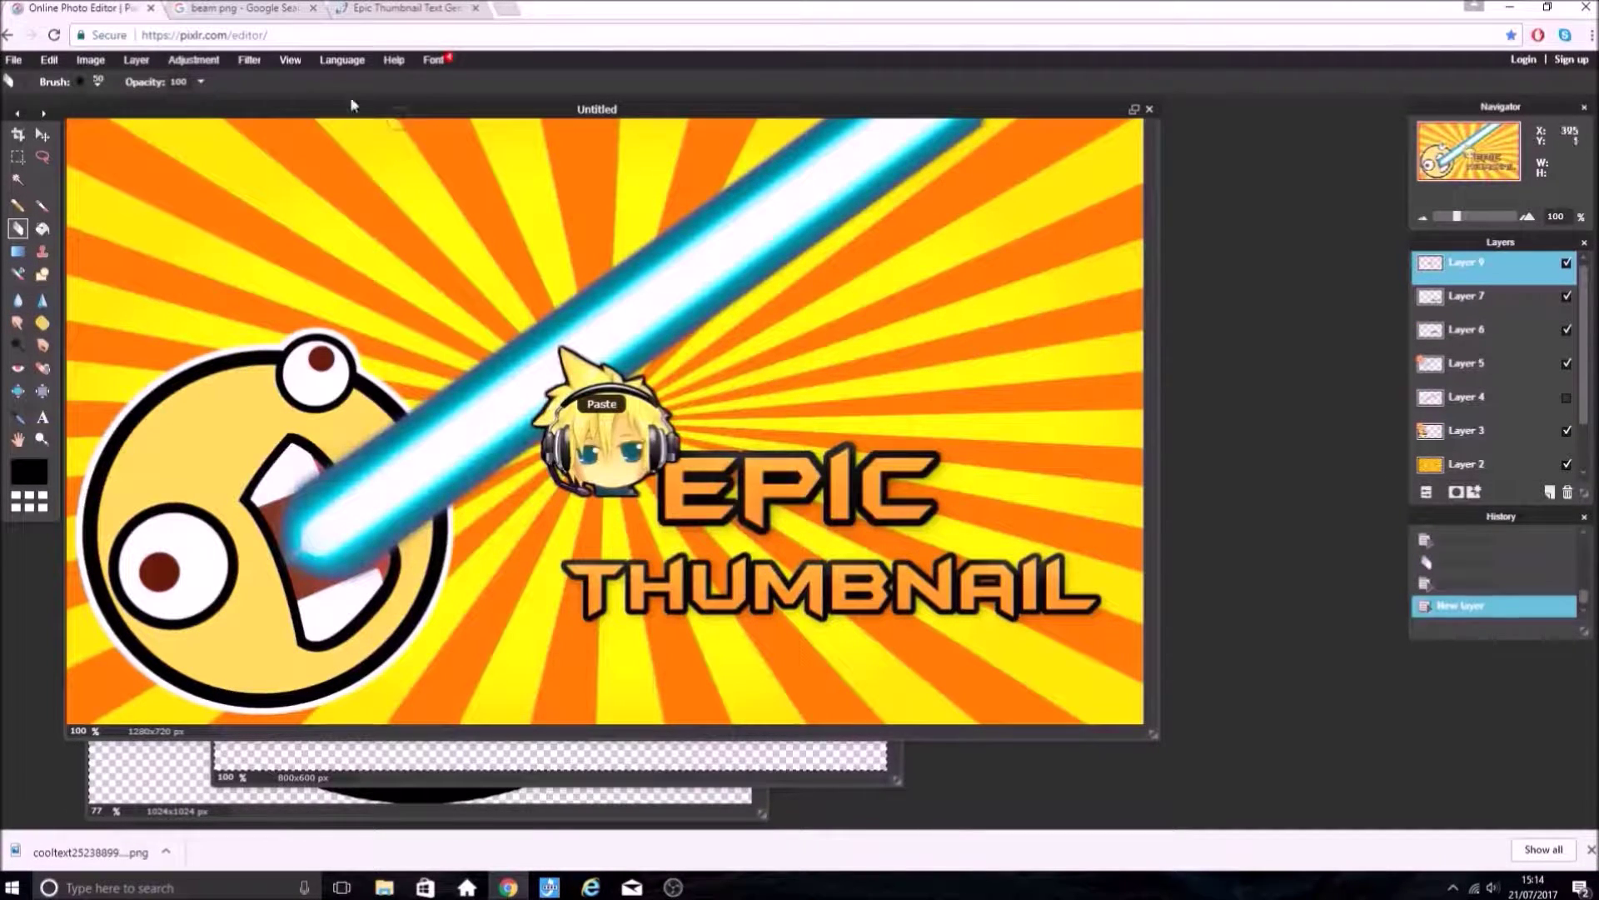
- Free transform the cut-out profile picture, enlarging it slightly and placing it in the thumbnail's upper-left corner above the funny face
click(56, 59)
click(70, 190)
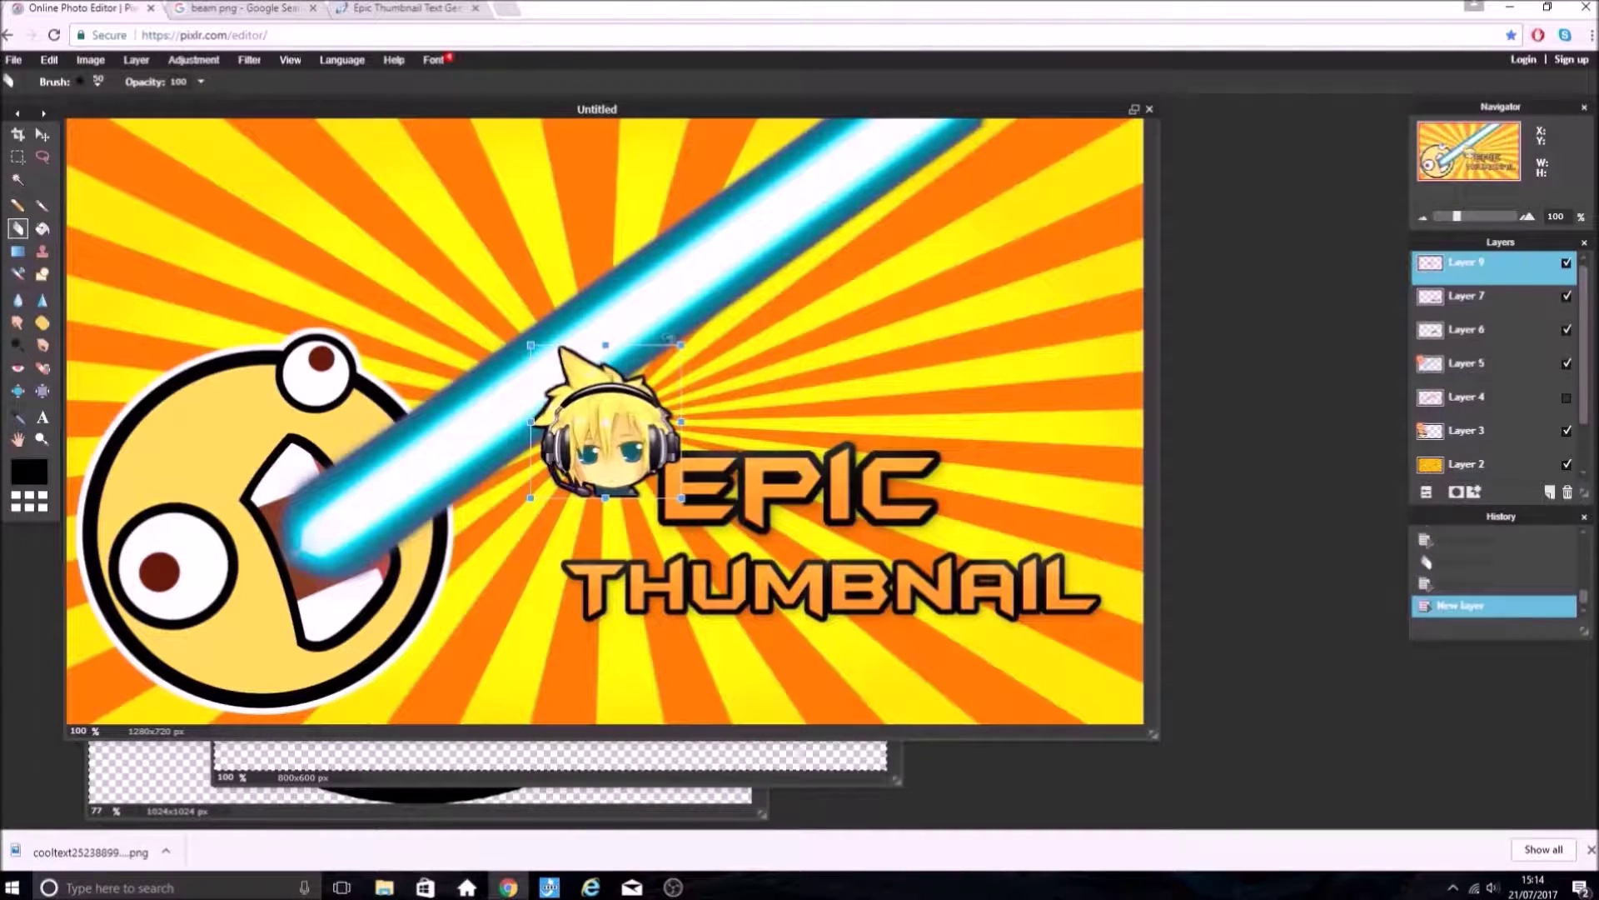
drag(681, 343, 707, 318)
drag(638, 391, 206, 200)
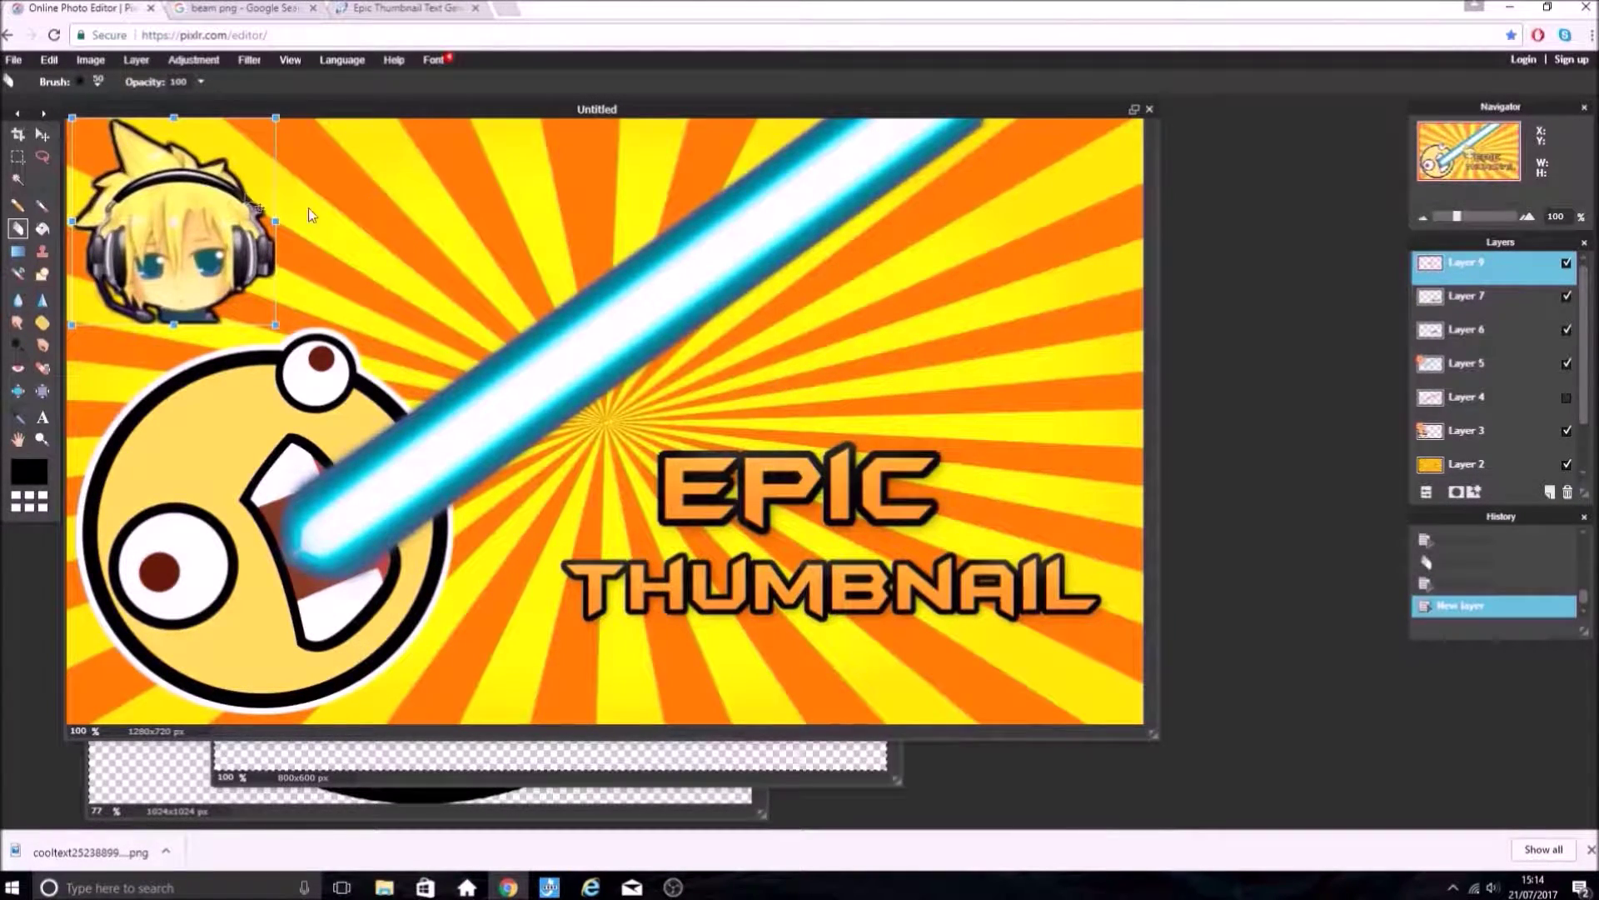
click(423, 246)
click(744, 474)
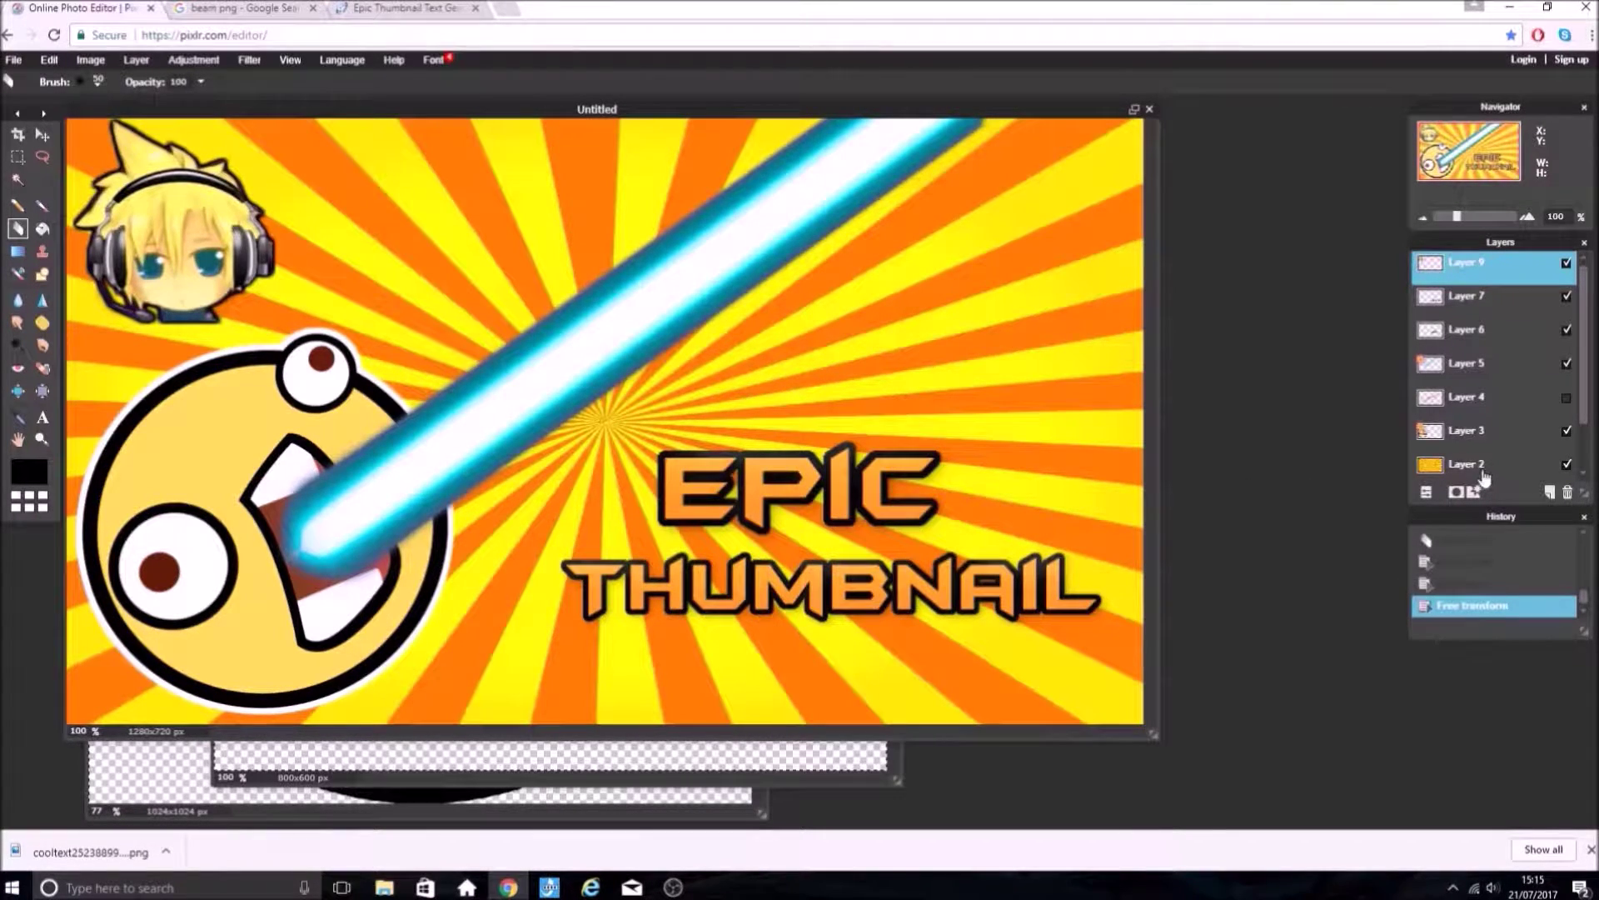
- Select the yellow sunburst background layer, then switch to Google Images and search for "sunburst"
click(1483, 469)
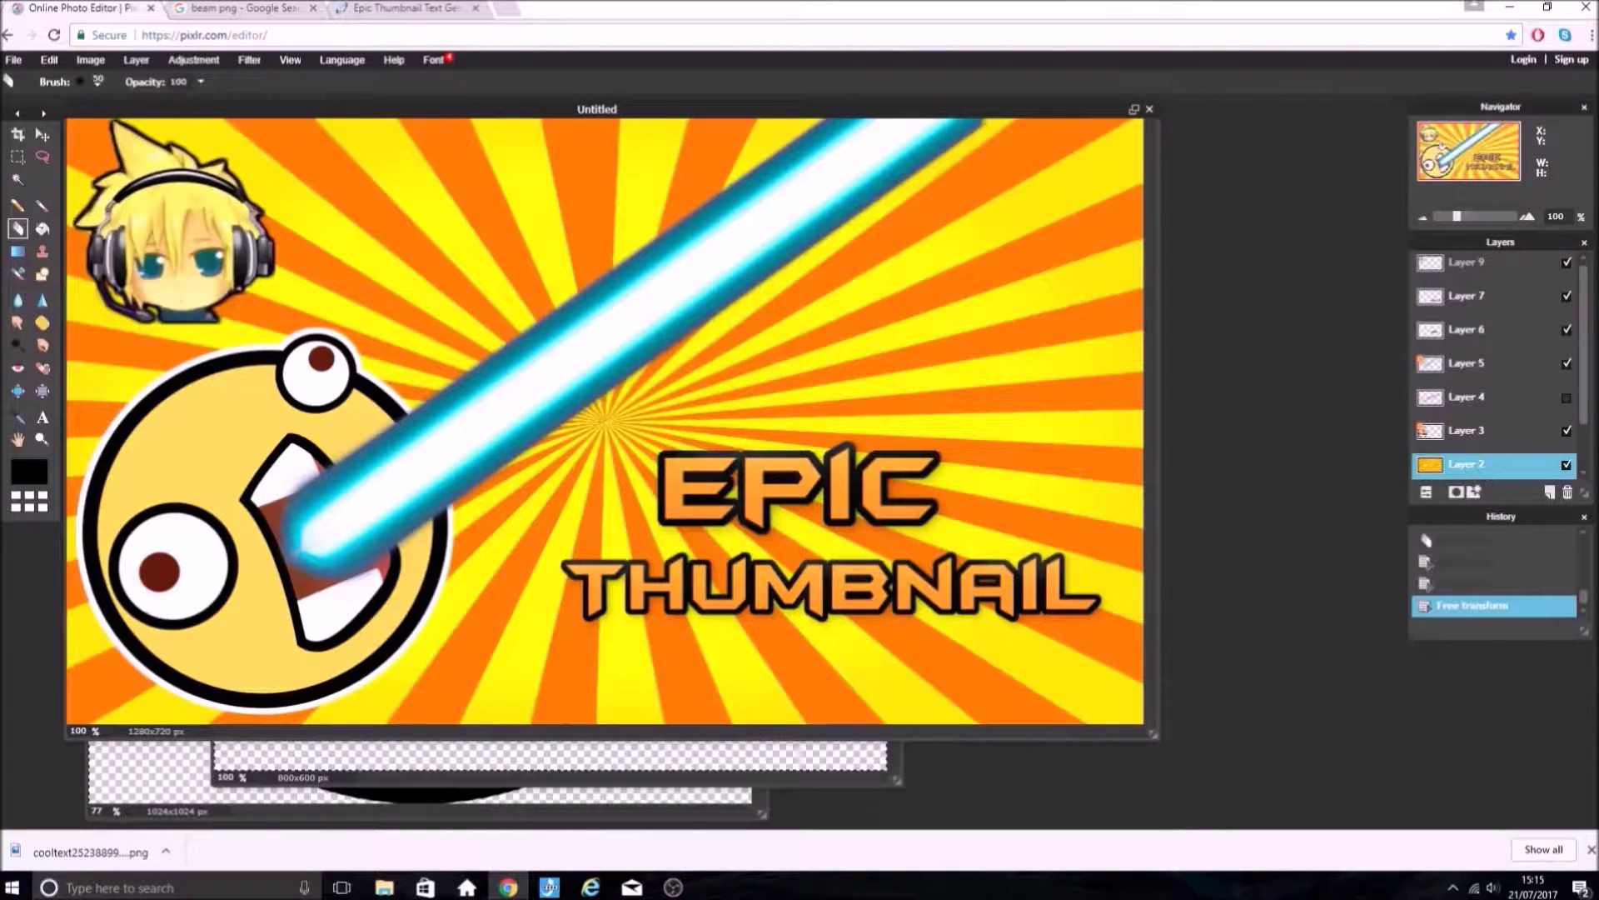
click(250, 5)
click(433, 7)
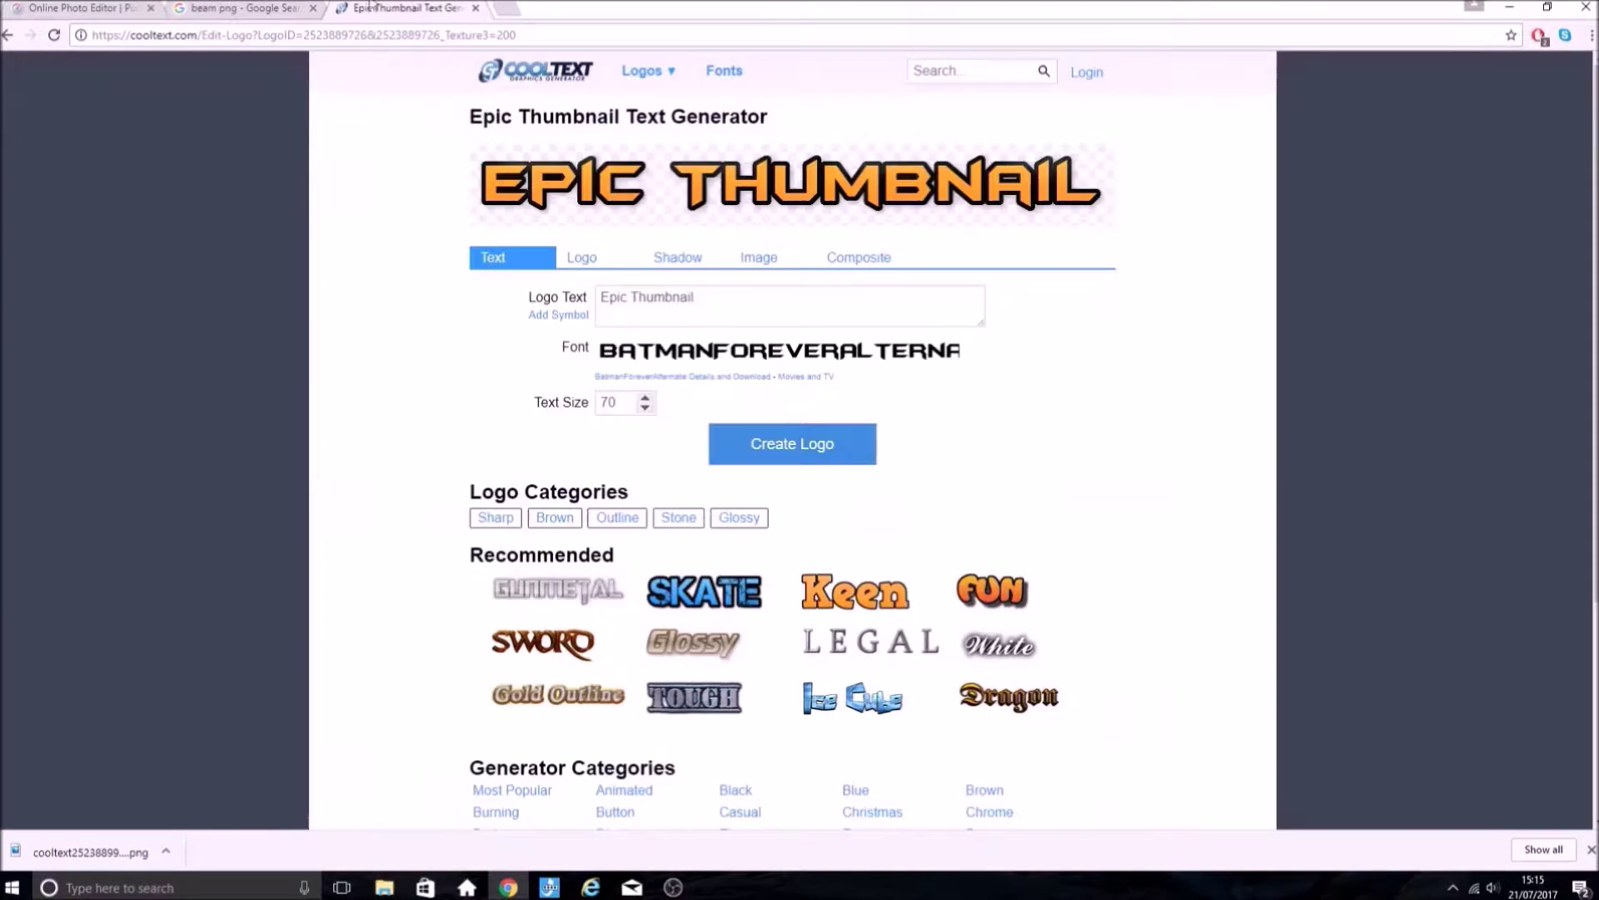
click(193, 8)
scroll(200, 143, up, 6)
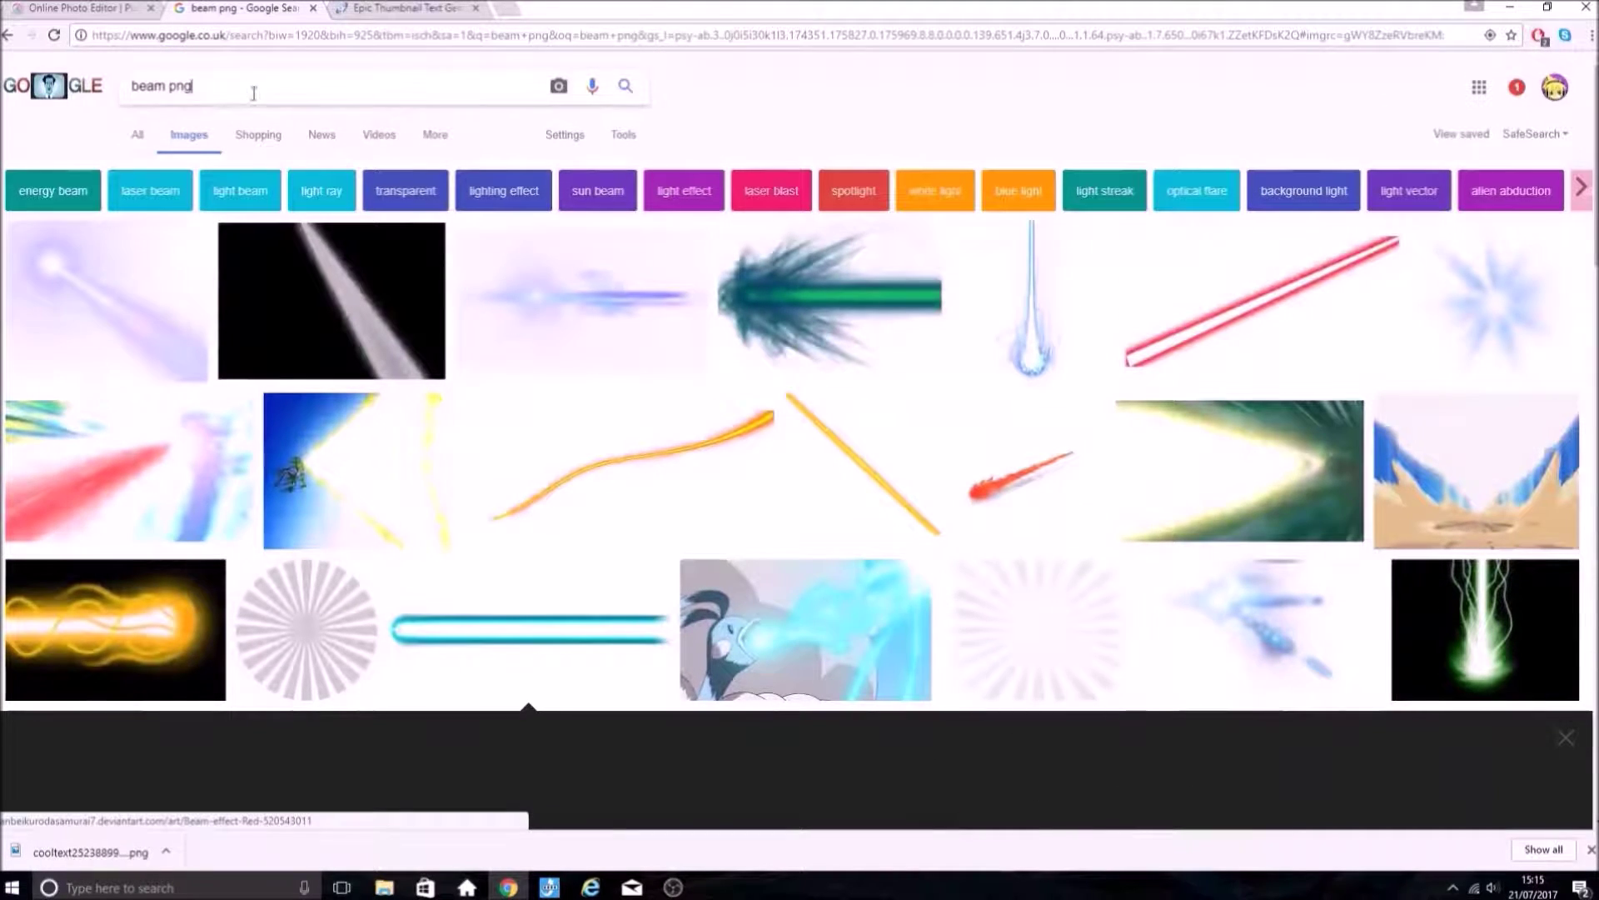
drag(199, 85, 122, 84)
text(sh)
key(BackSpace)
text(un burst)
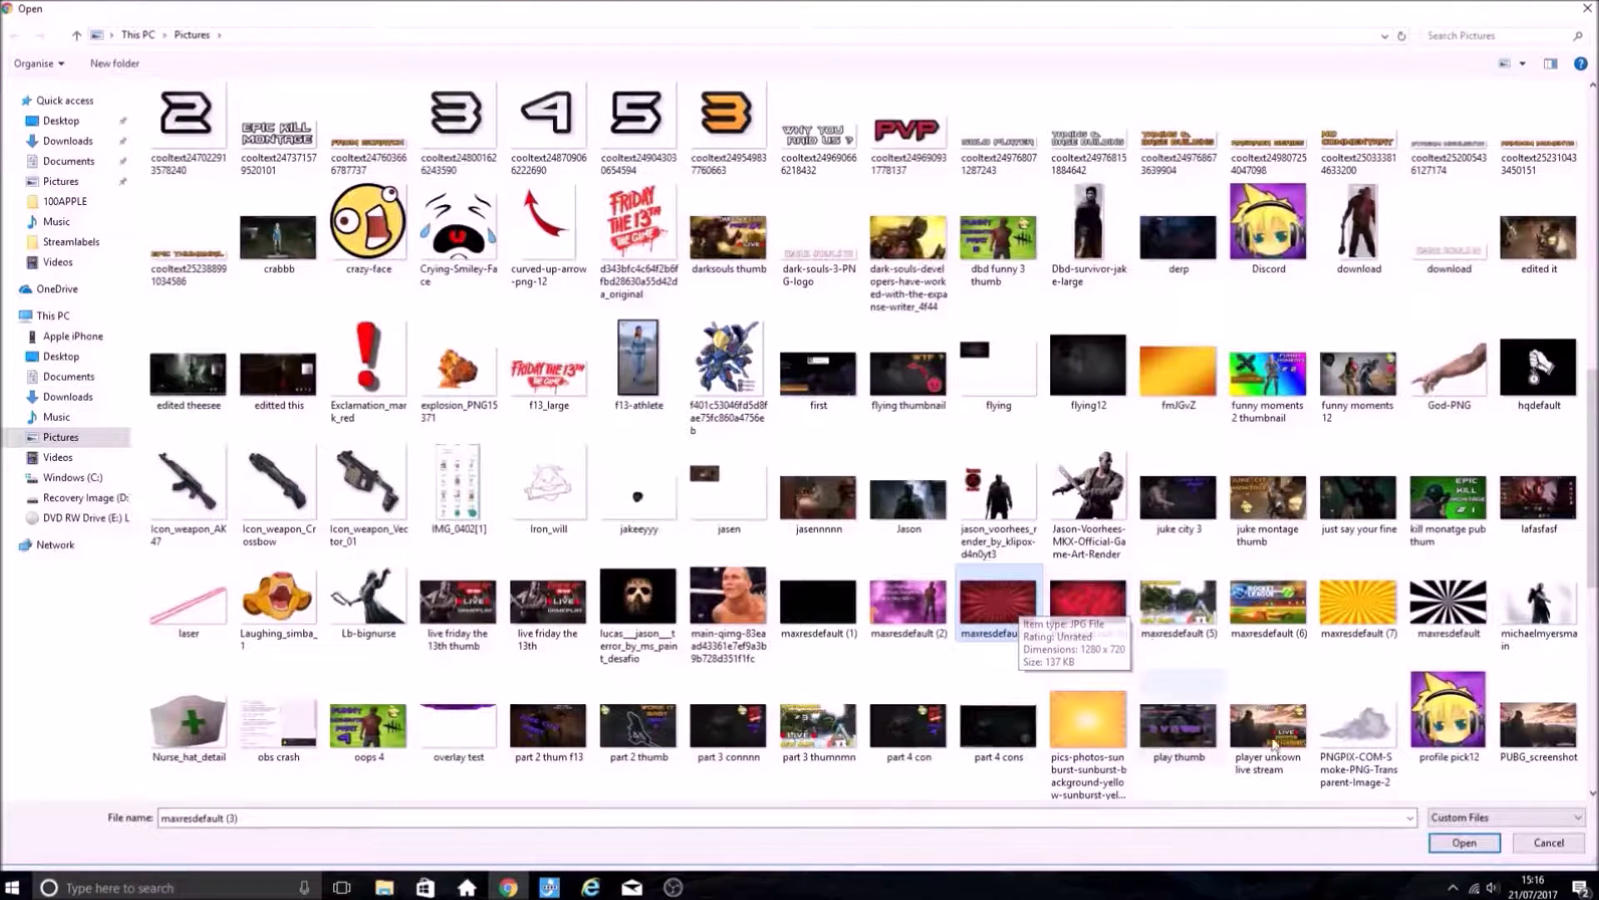
- Open the red sunburst image maxresdefault (3) from Pictures and paste it into the thumbnail directly above the yellow sunburst layer
click(1461, 850)
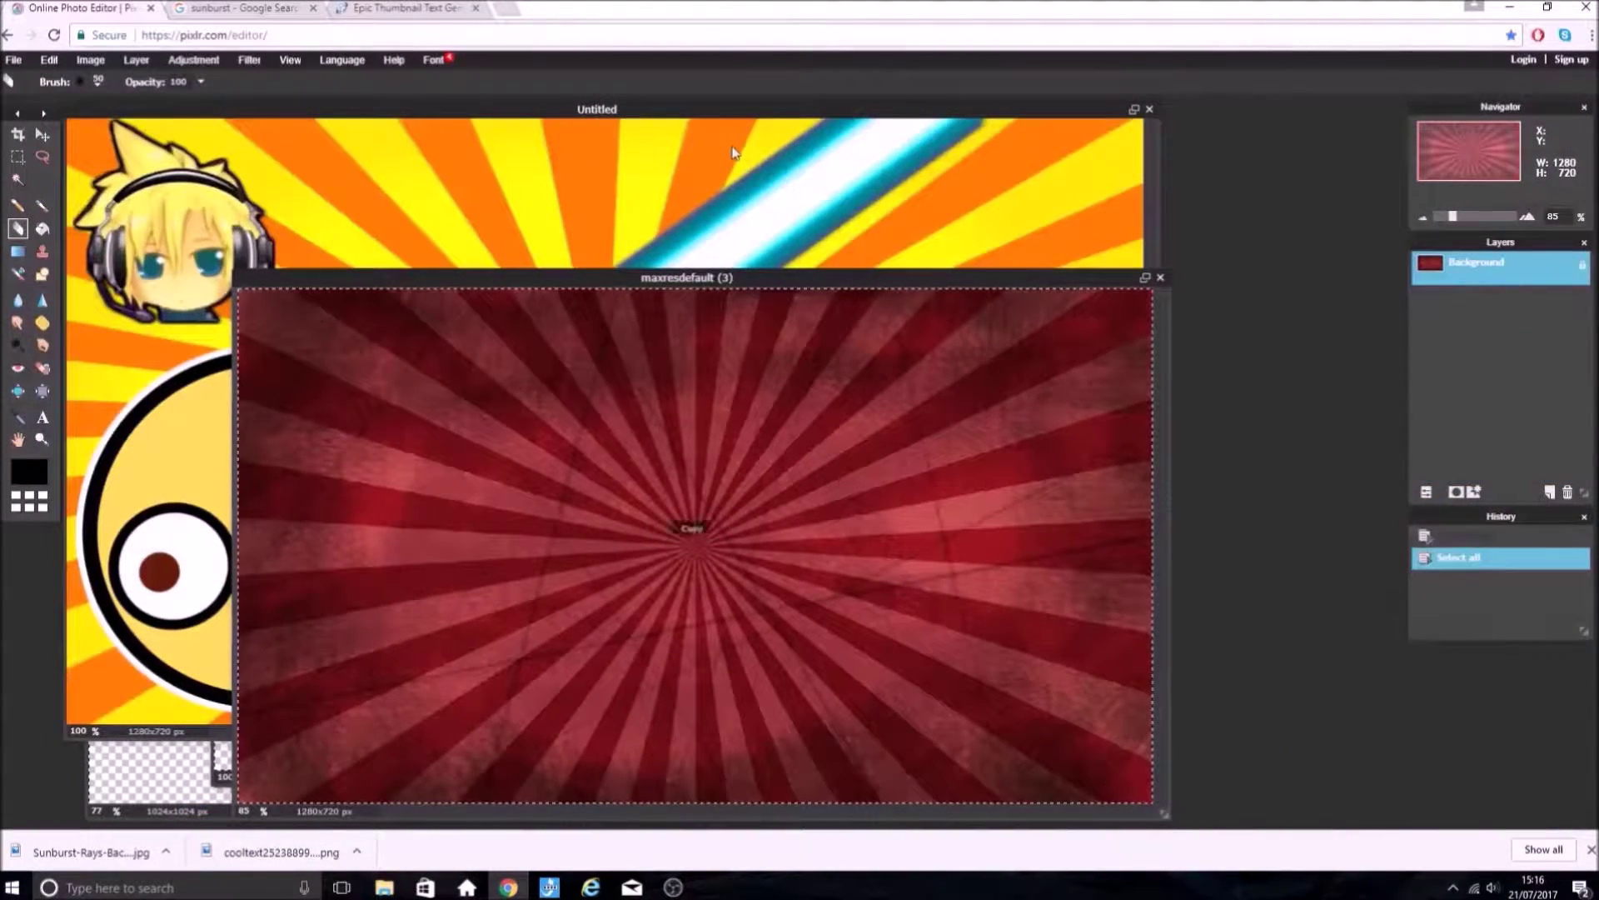
click(723, 177)
key(ctrl+v)
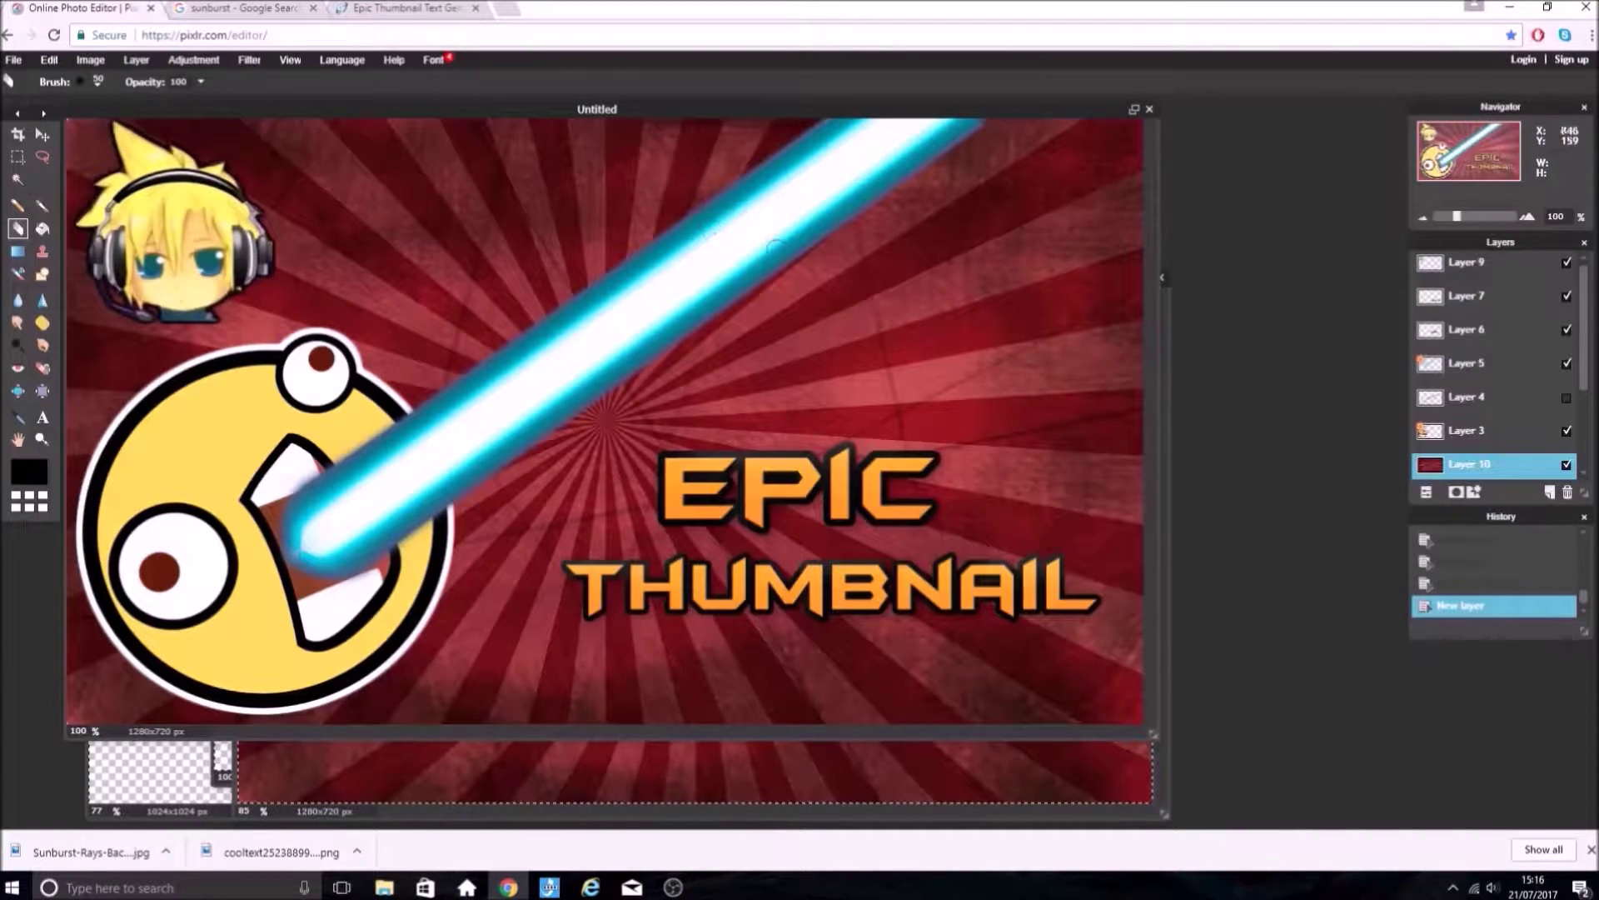
- Move the red sunburst layer to the top of the layer stack, and return it to just above Layer 2
scroll(1524, 403, down, 3)
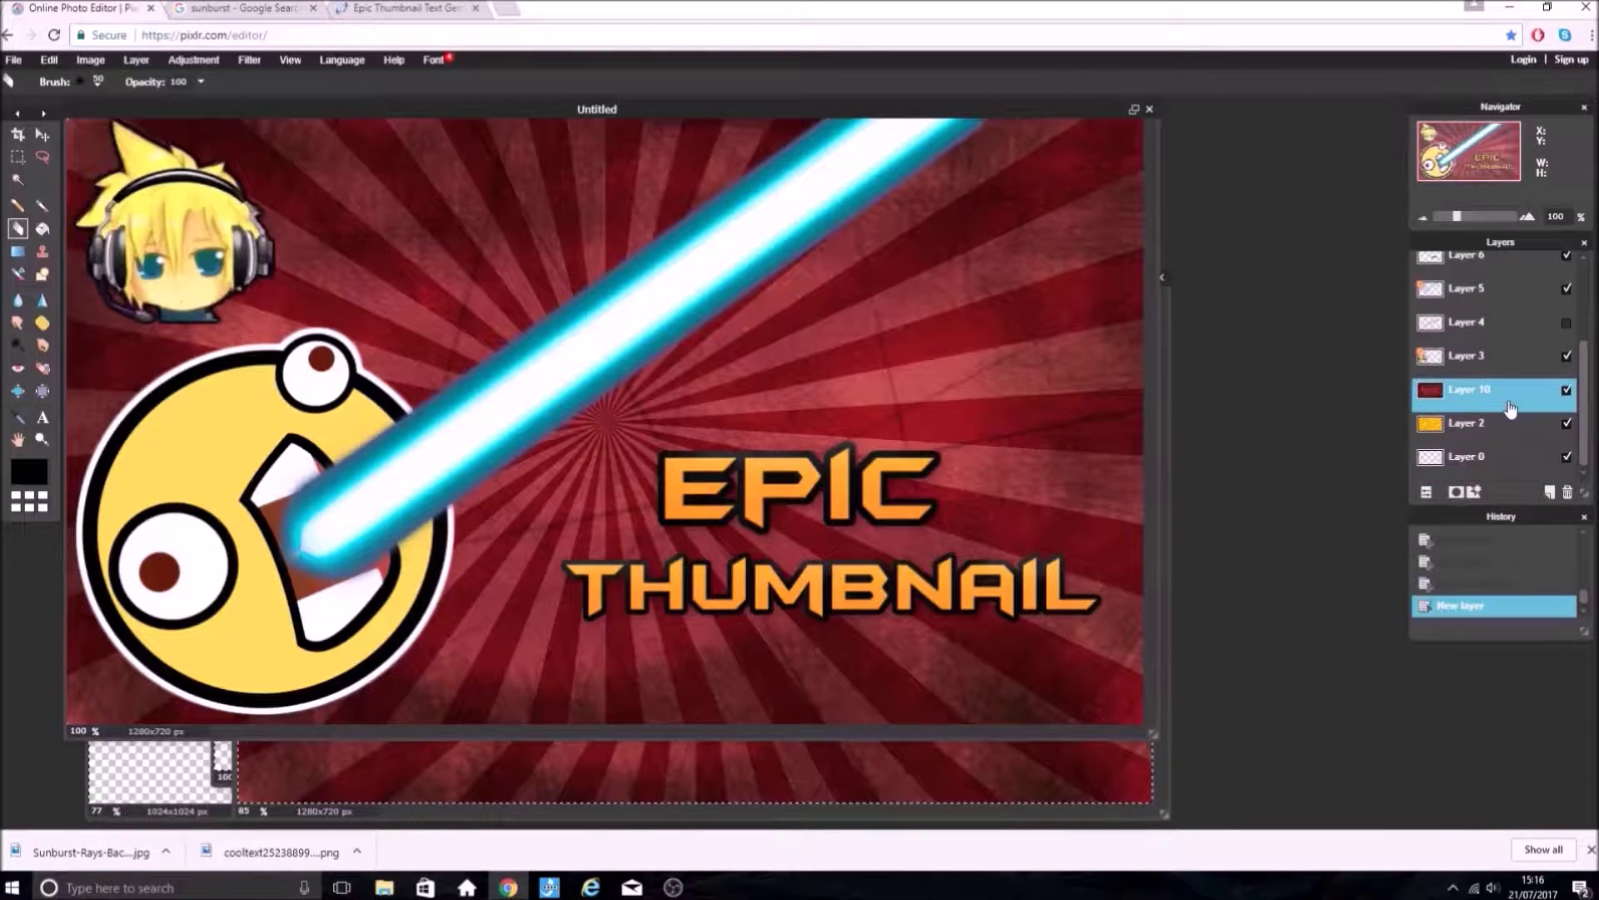
drag(1467, 400, 1469, 263)
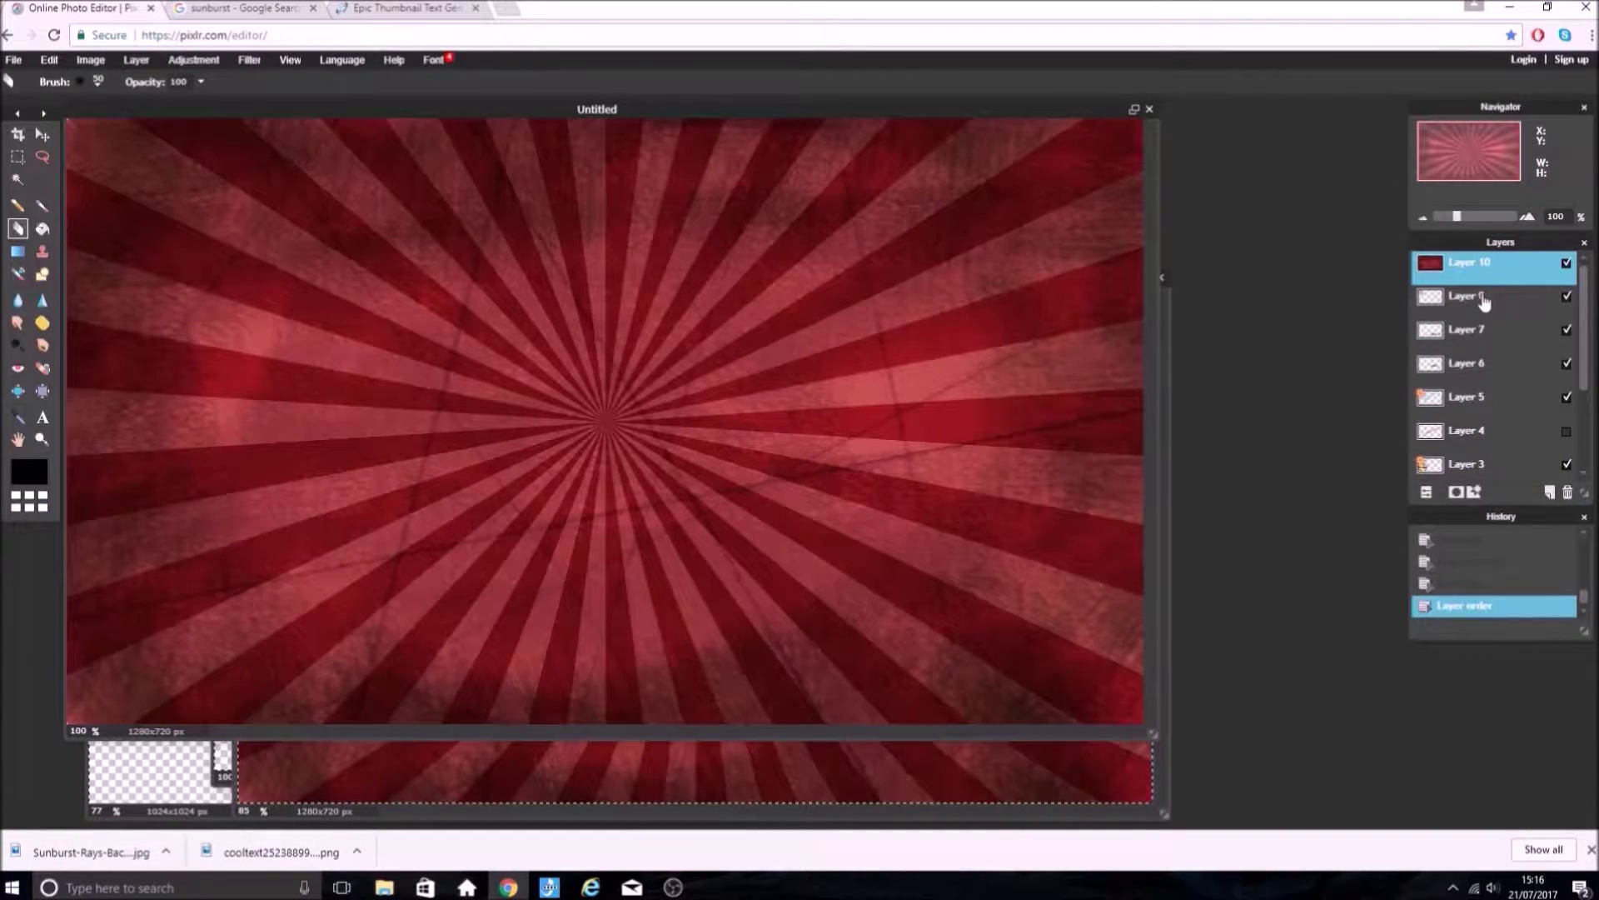
drag(1471, 265, 1480, 429)
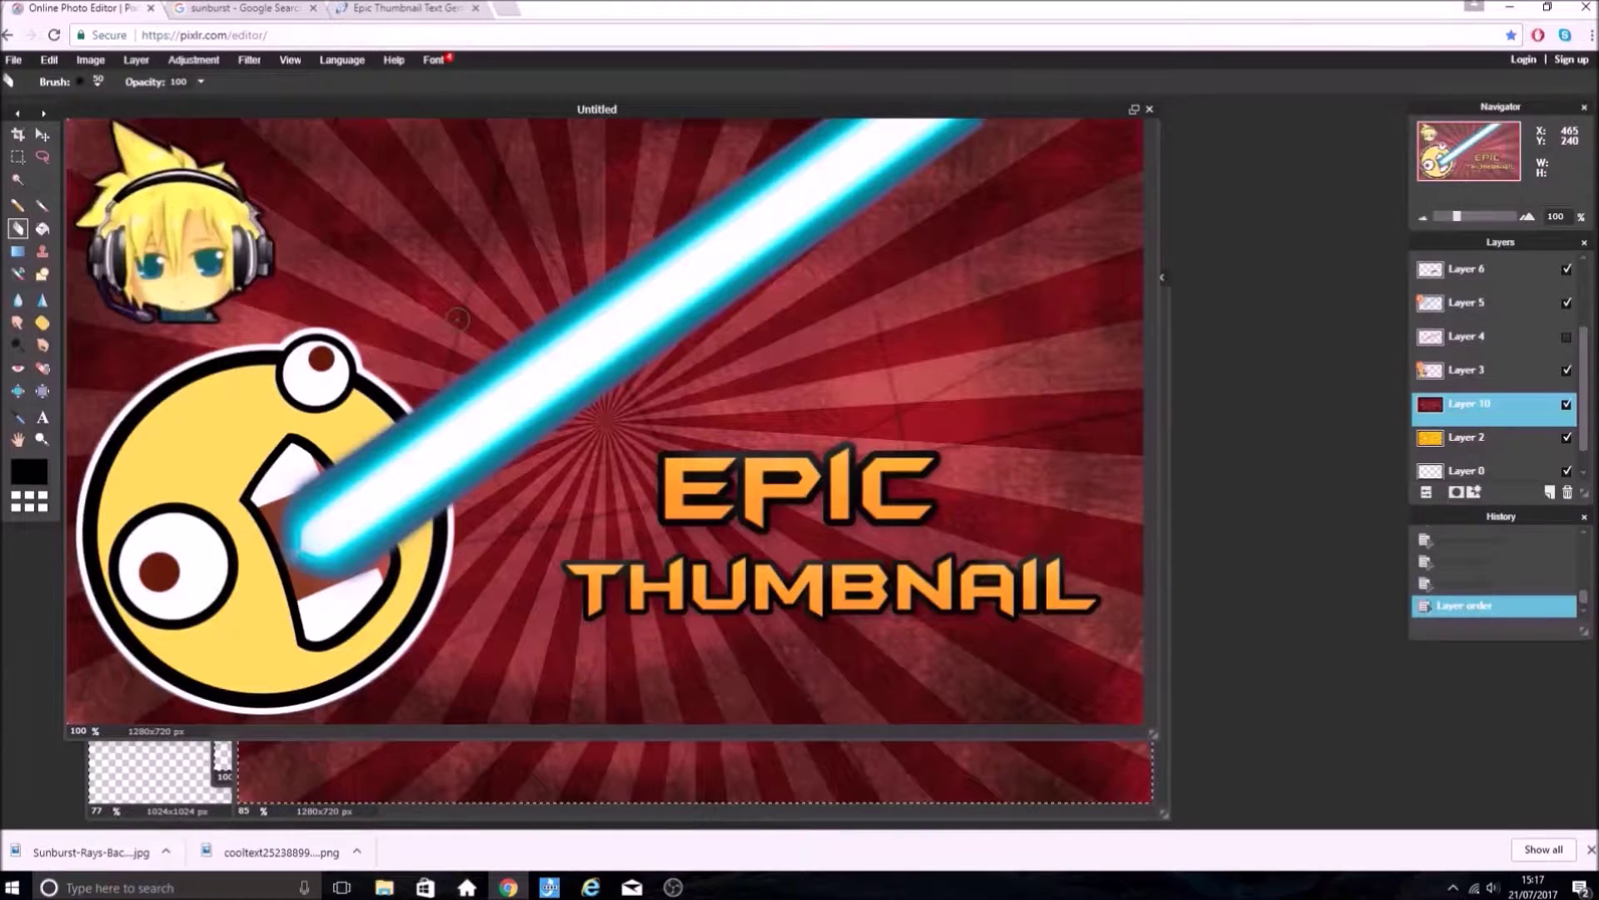
- Toggle the red sunburst layer's visibility to compare it with the yellow sunburst background, leaving the red one shown
click(1566, 404)
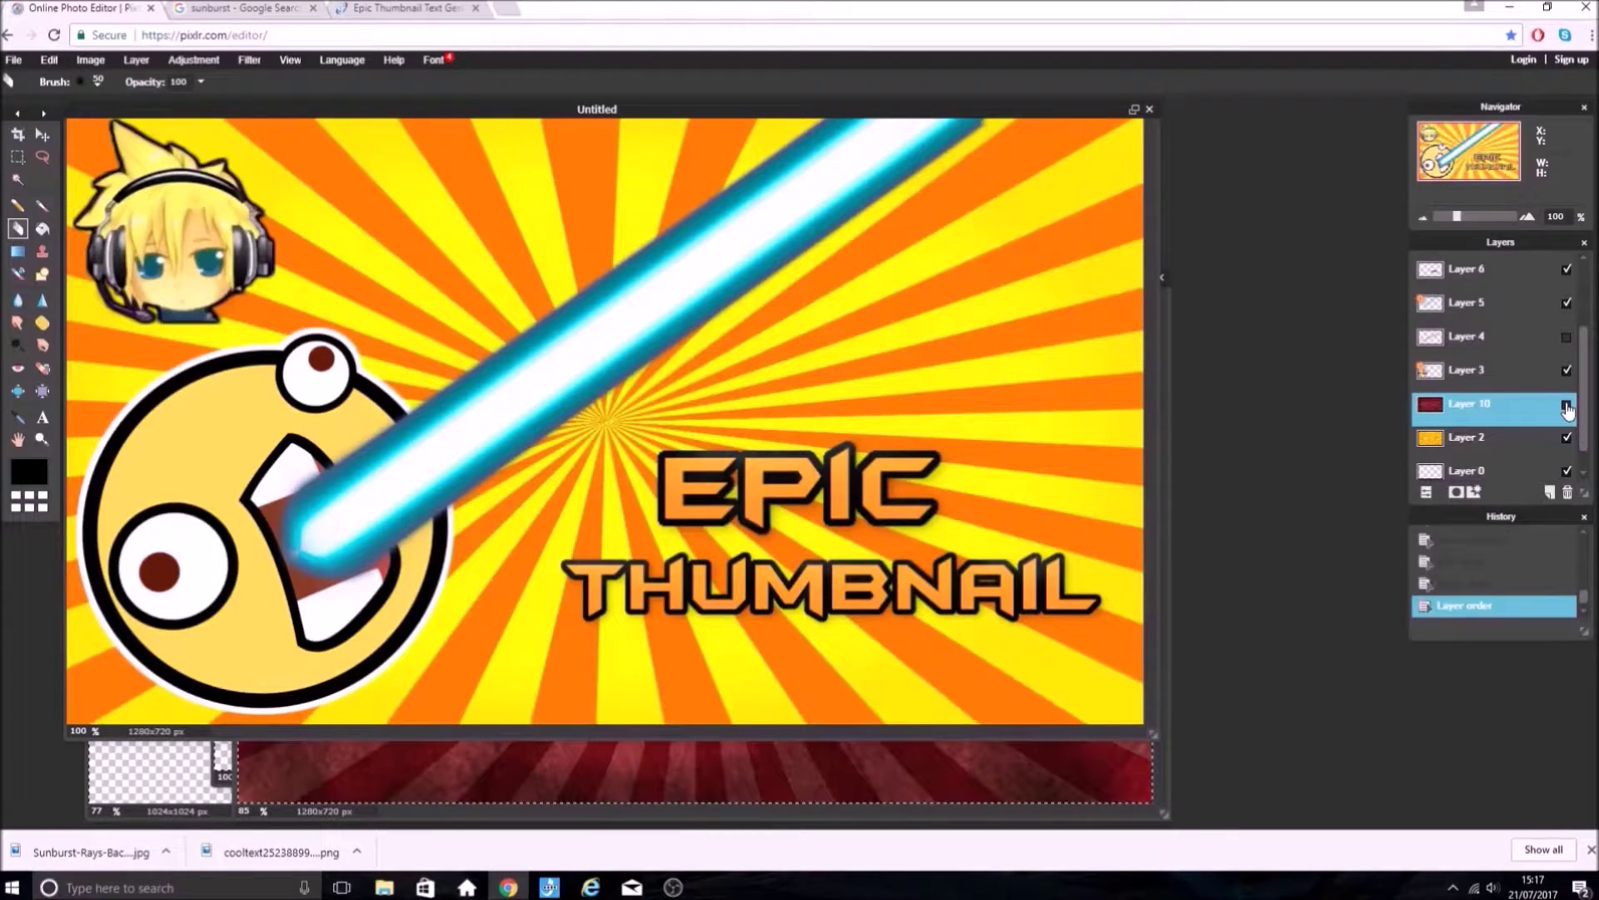
click(1566, 406)
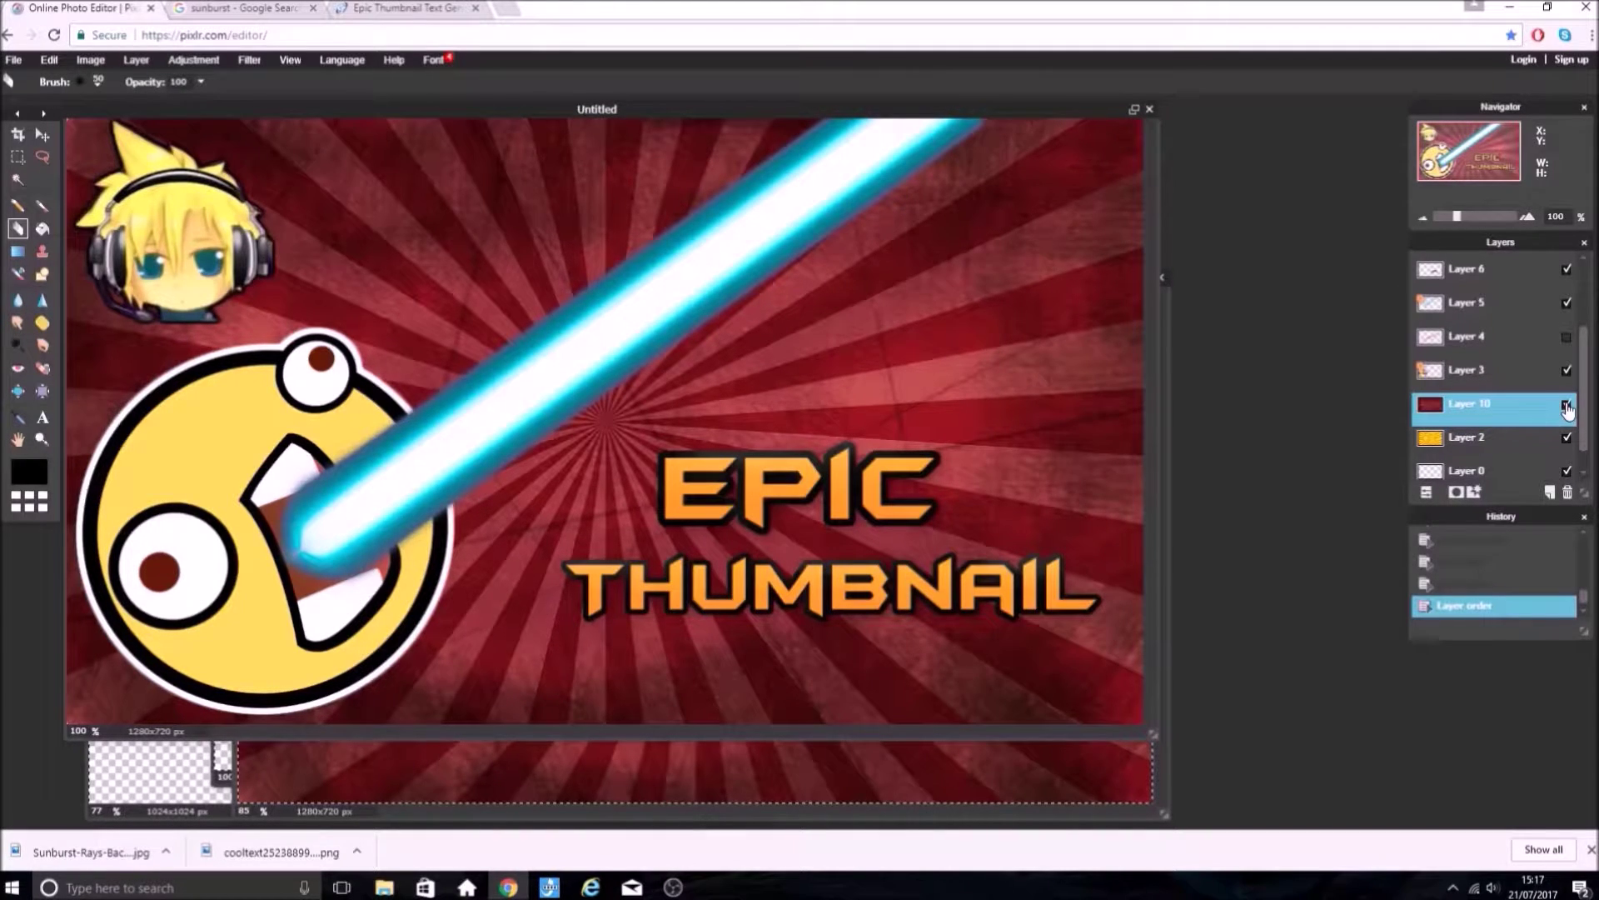
click(1566, 406)
click(1566, 406)
- Save the thumbnail to the Pictures folder as a JPEG named 12321323thumb, with the quality raised
click(13, 60)
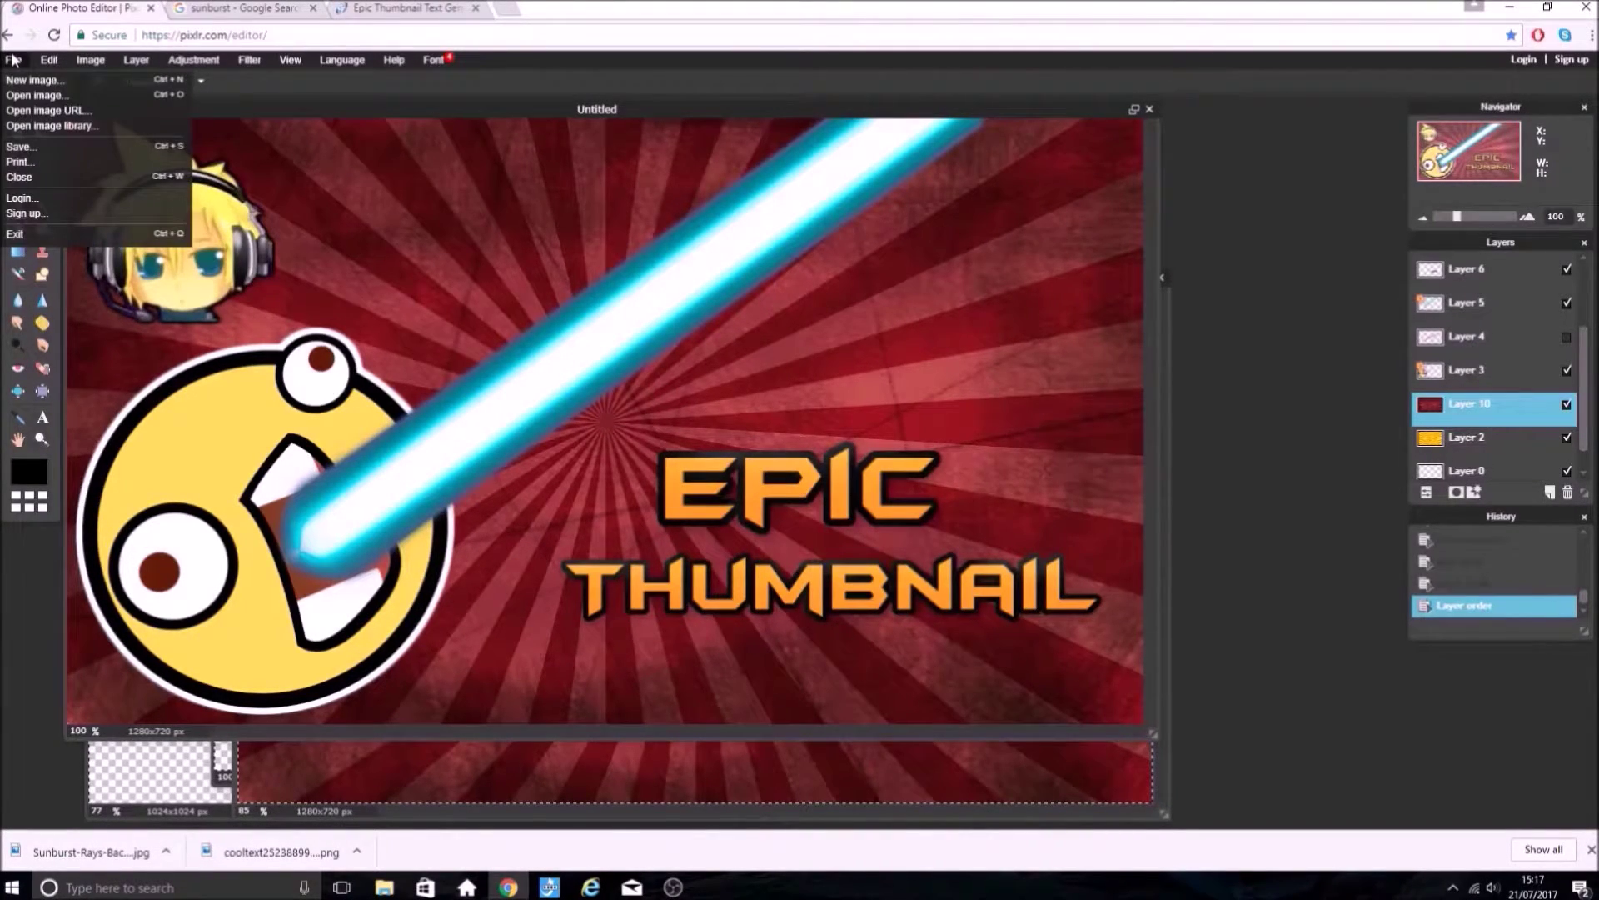
click(25, 148)
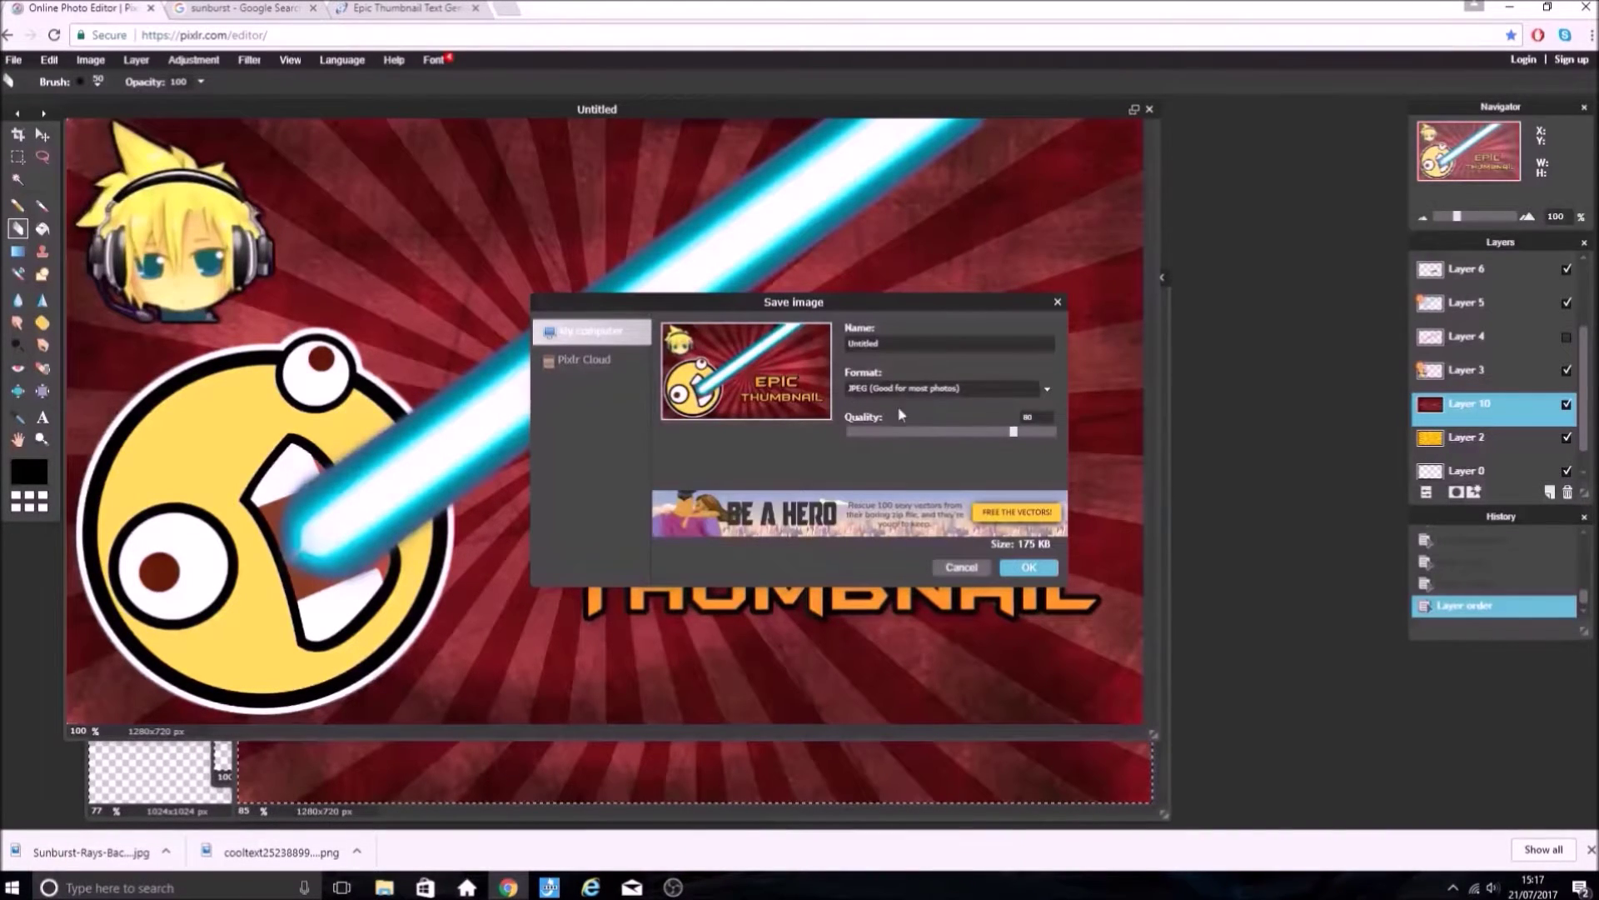
drag(1045, 435, 1073, 442)
click(1030, 568)
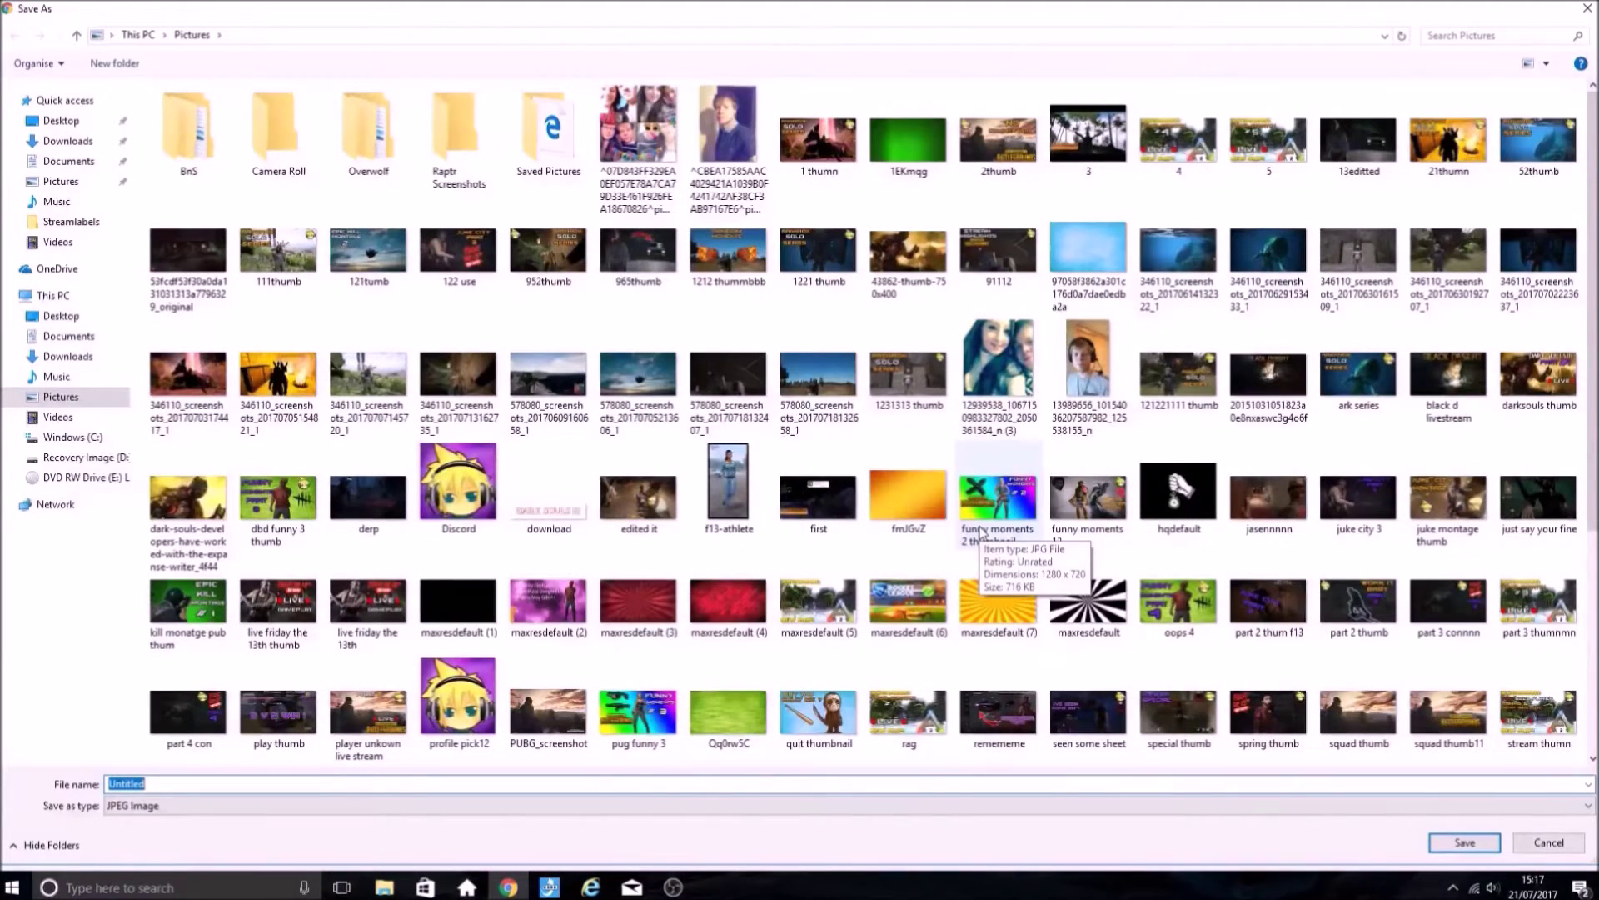
text(12321323thu)
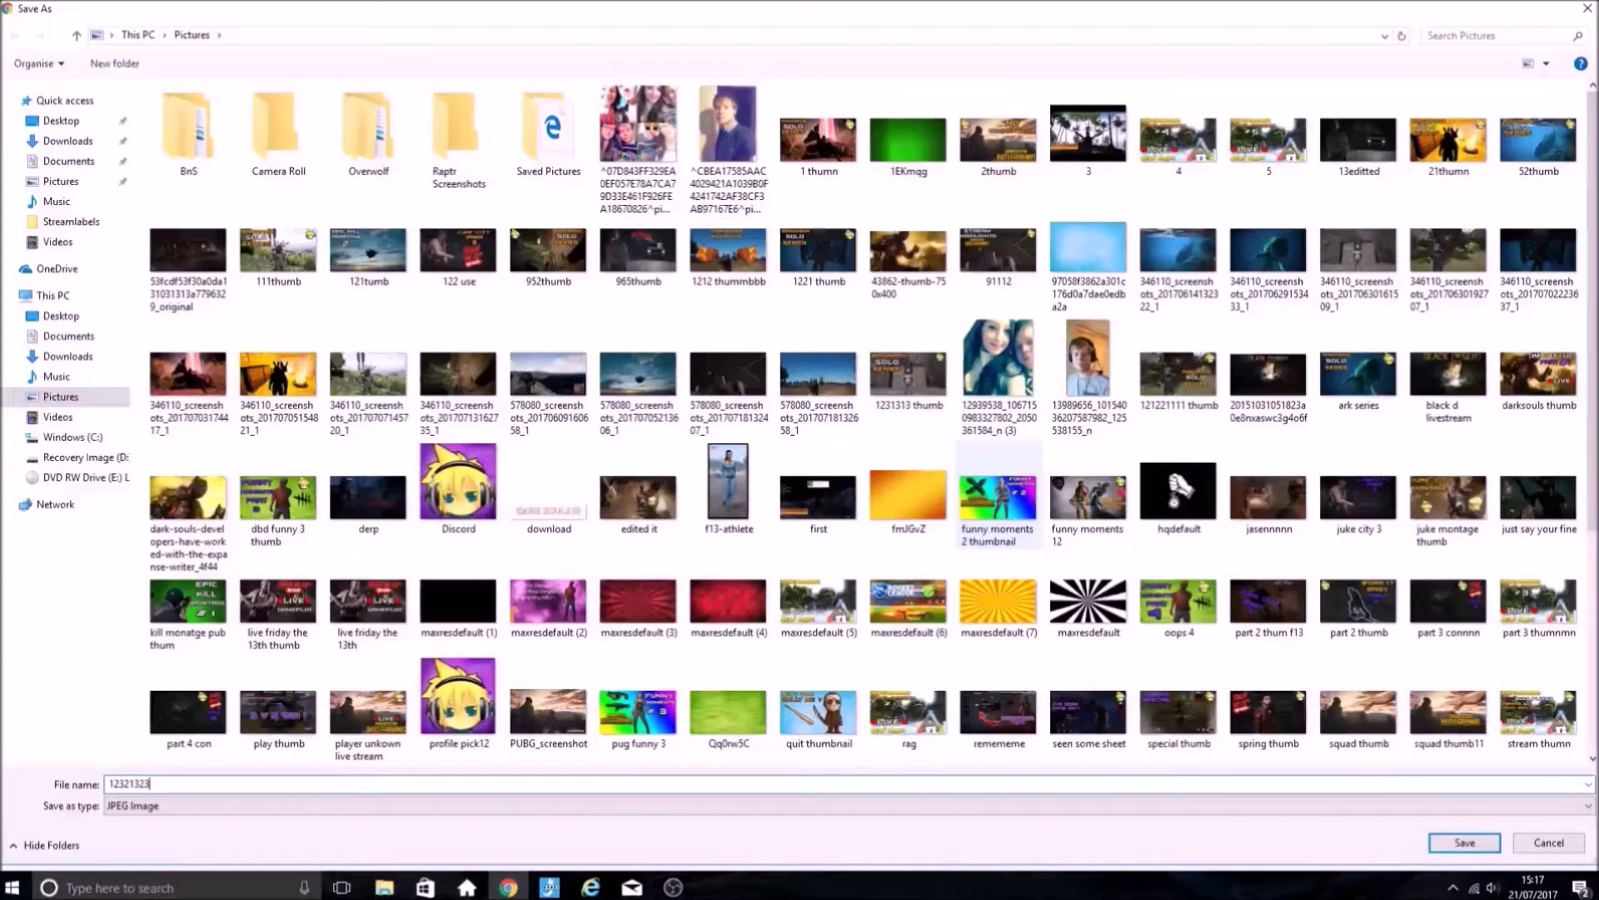
text(mb)
click(1464, 843)
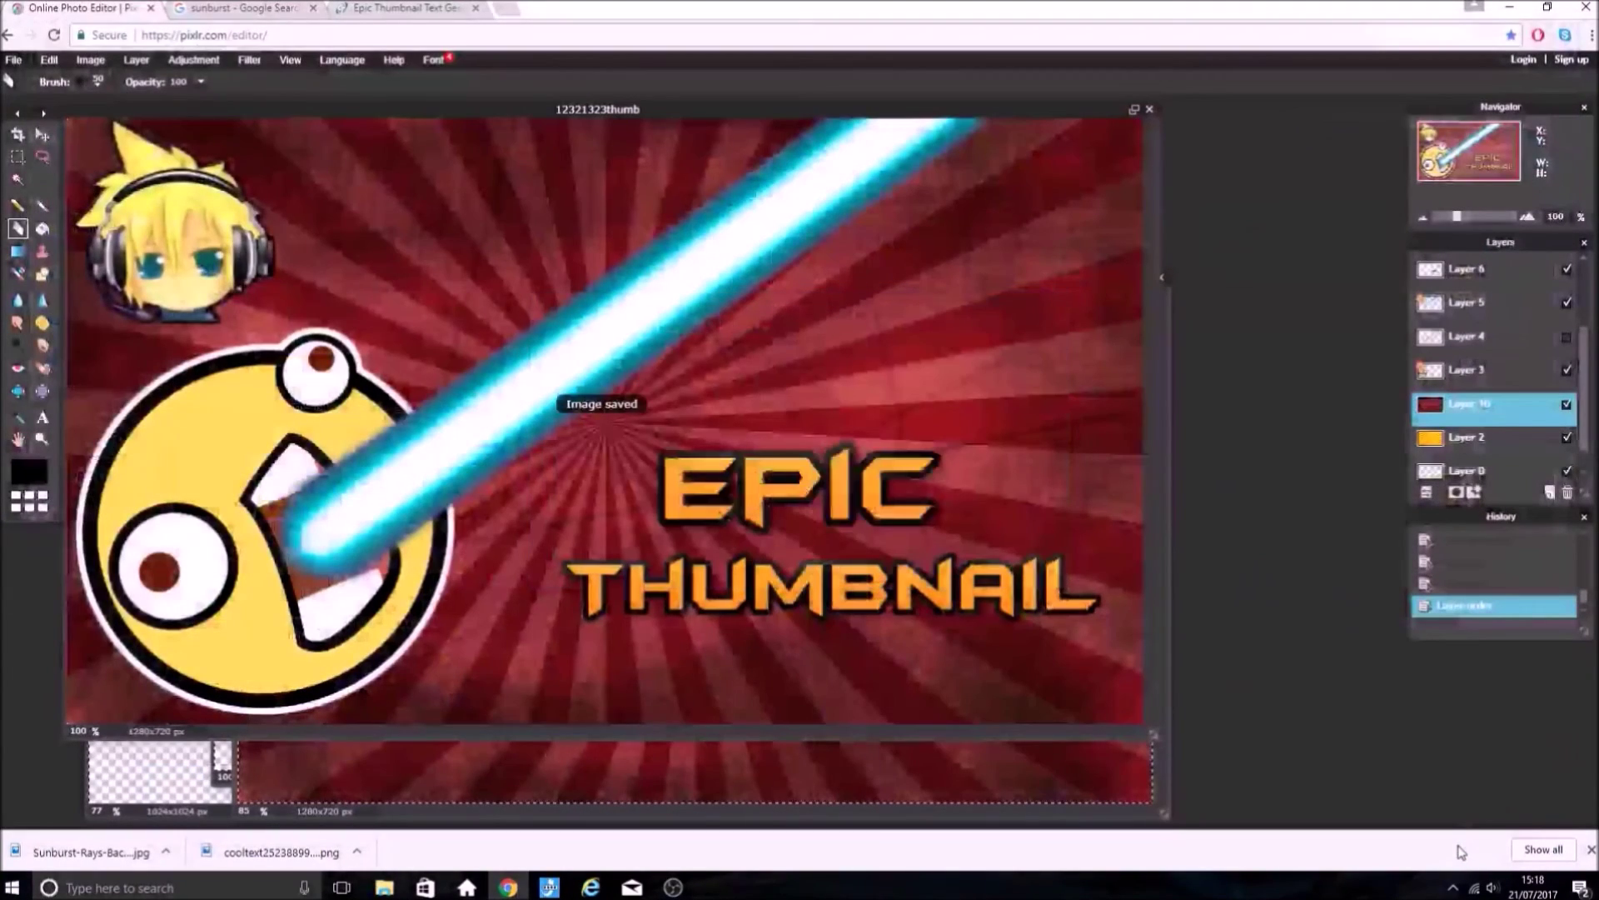